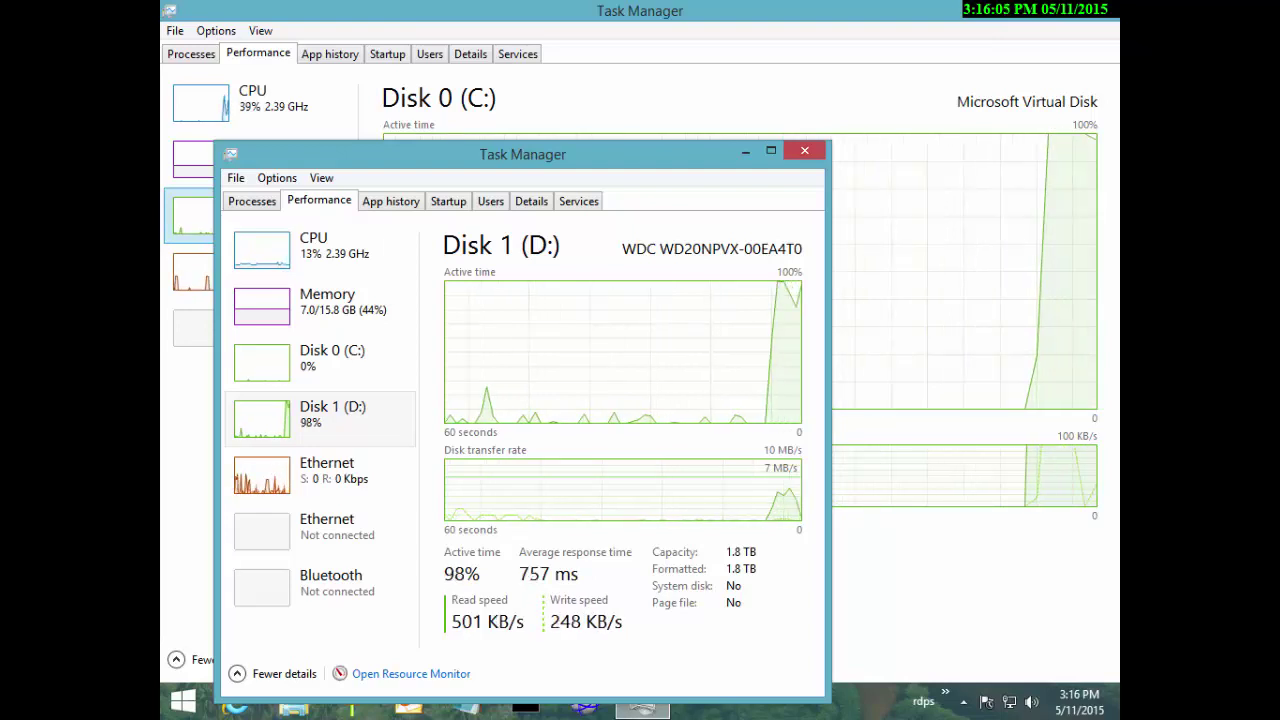
Step: Switch to the virtual machine's desktop and launch Performance Monitor with the perfmon run command
{"action": "key", "text": "alt+Tab"}
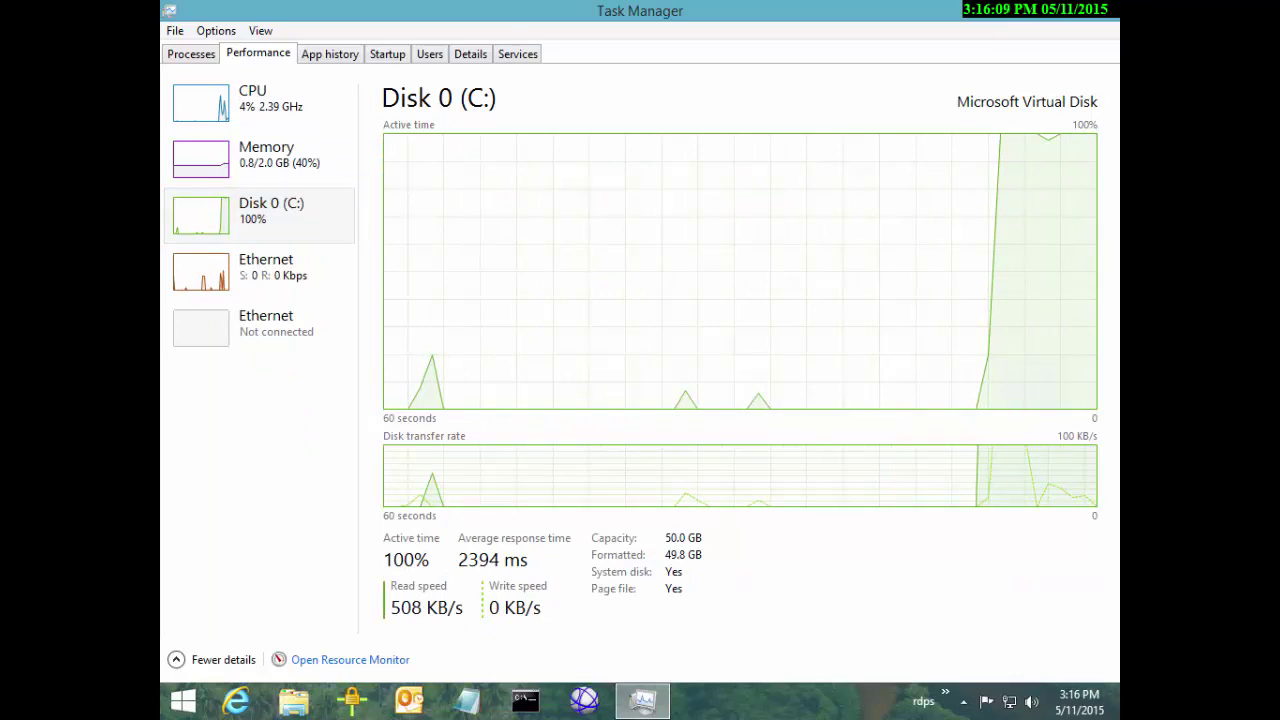
{"action": "key", "text": "super+d"}
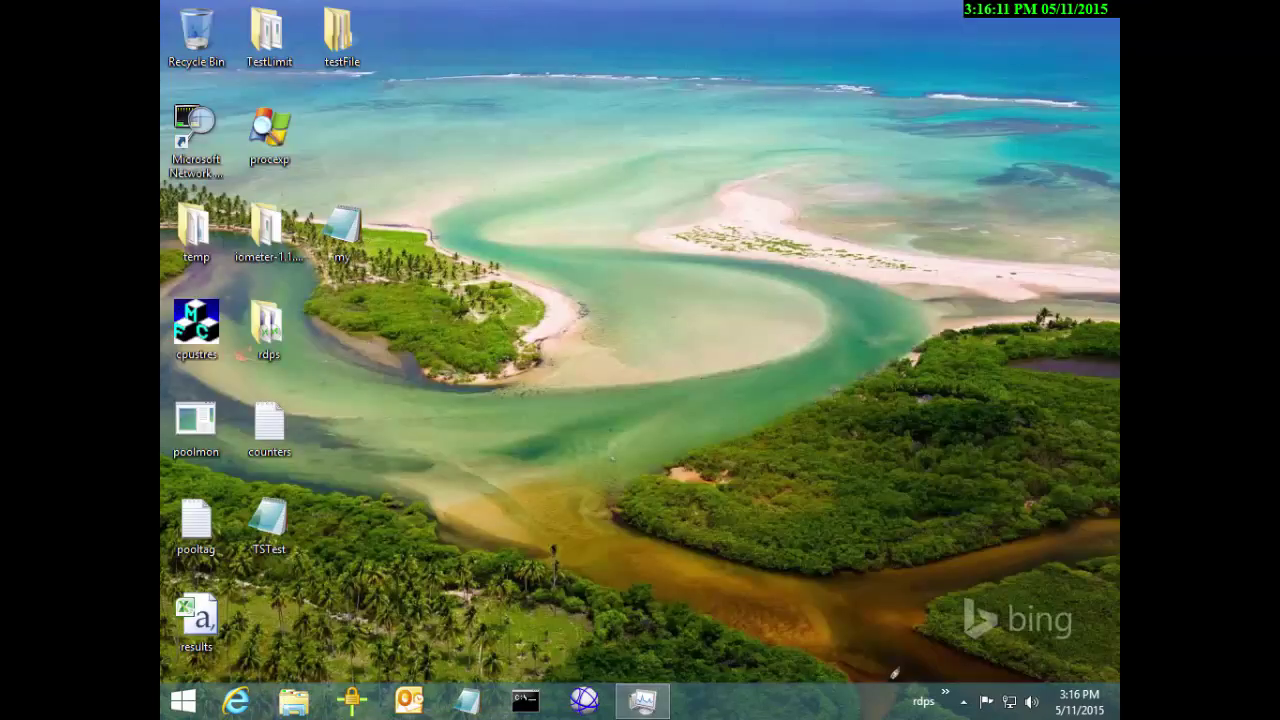
{"action": "key", "text": "super+x"}
{"action": "key", "text": "Up"}
{"action": "key", "text": "Up"}
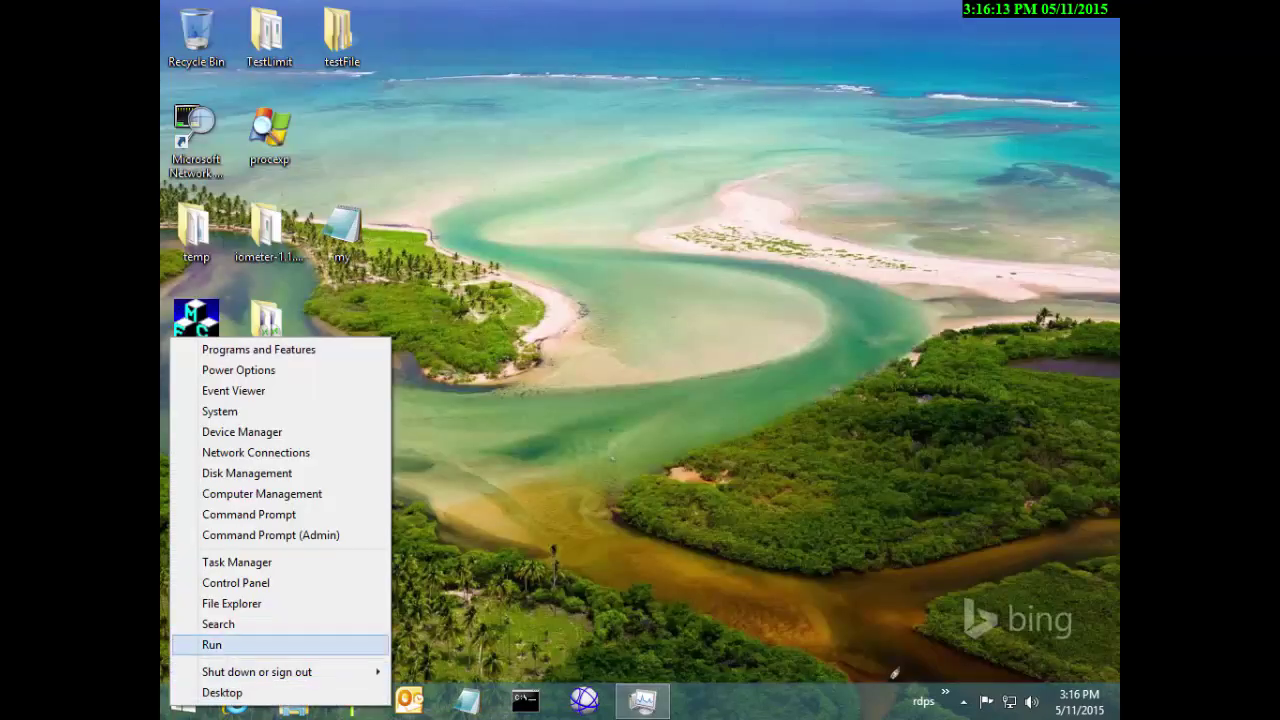
{"action": "key", "text": "Down"}
{"action": "key", "text": "Return"}
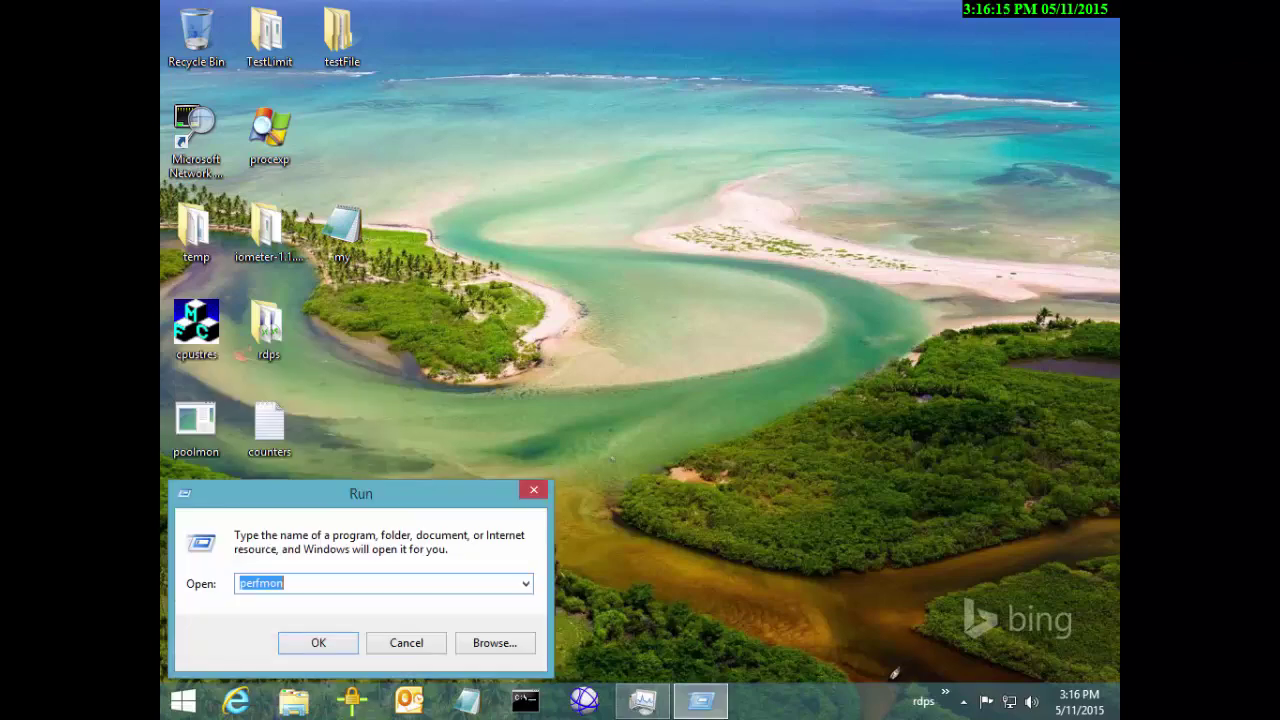
{"action": "key", "text": "Return"}
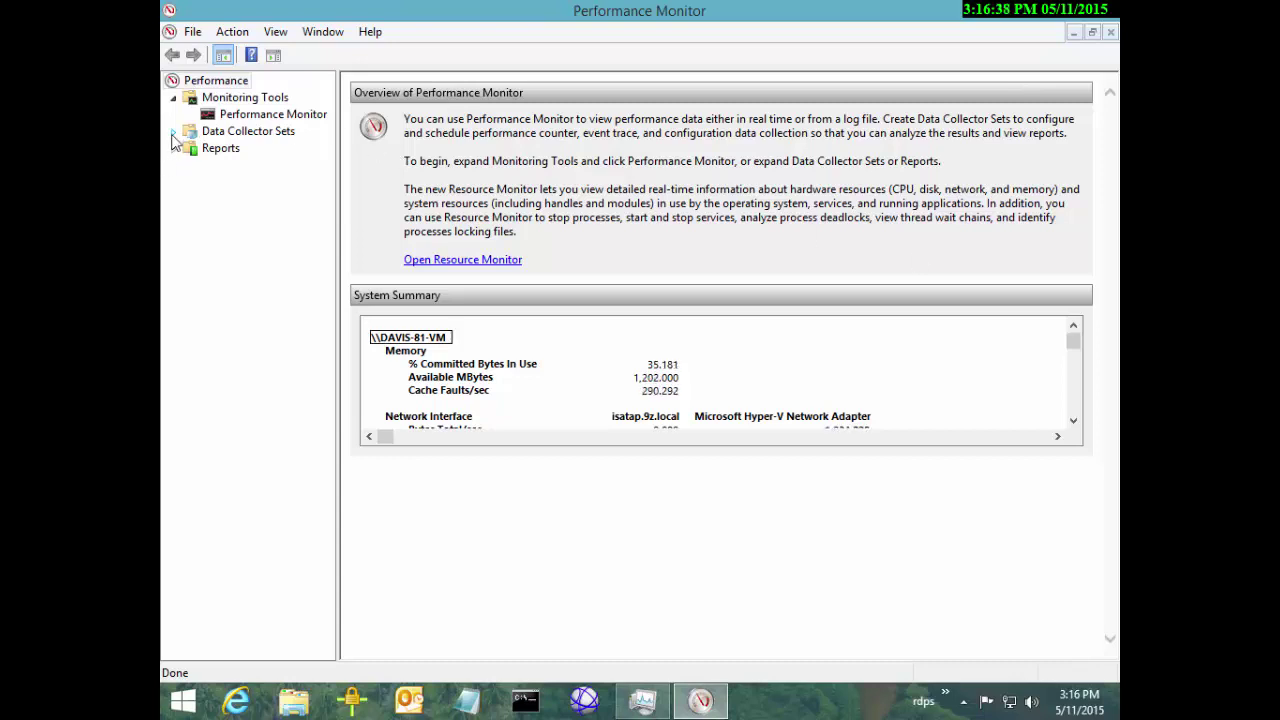
Step: Expand Data Collector Sets and start creating a new data collector set under User Defined
{"action": "left_click", "coordinate": [173, 131]}
{"action": "key", "text": "shift+F10"}
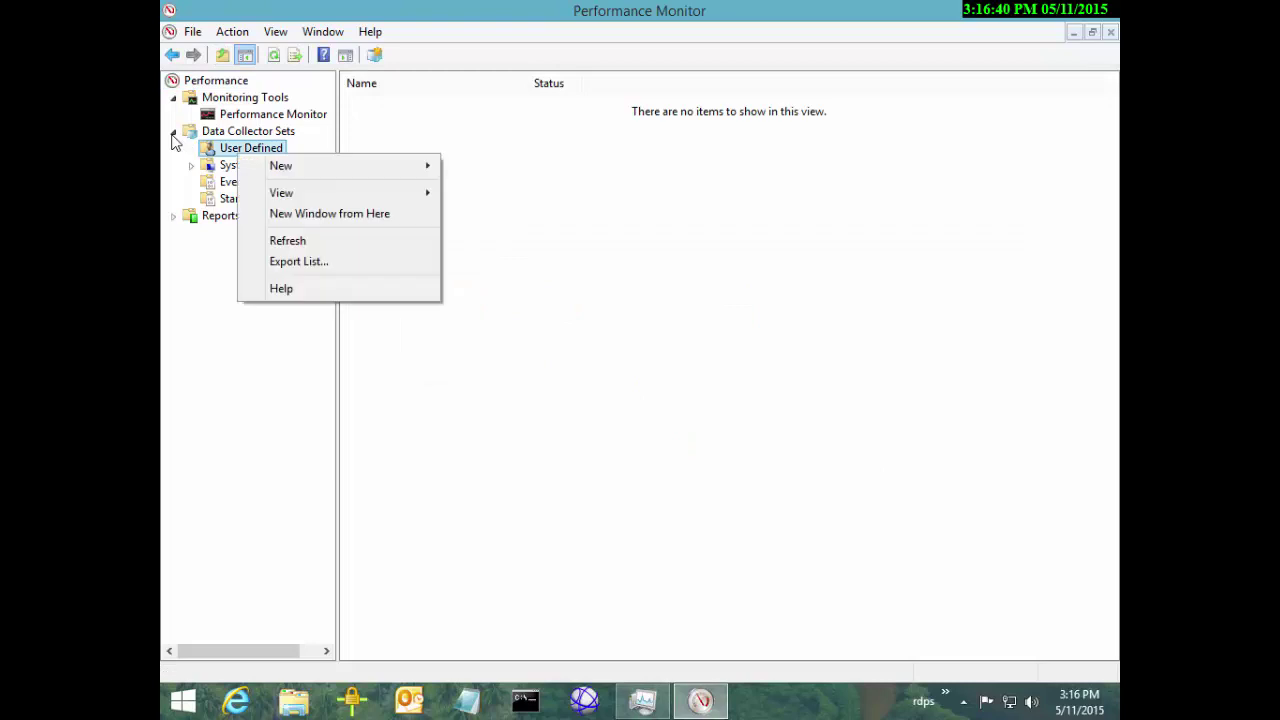
{"action": "key", "text": "Down"}
{"action": "key", "text": "Right"}
{"action": "key", "text": "Right"}
{"action": "key", "text": "Return"}
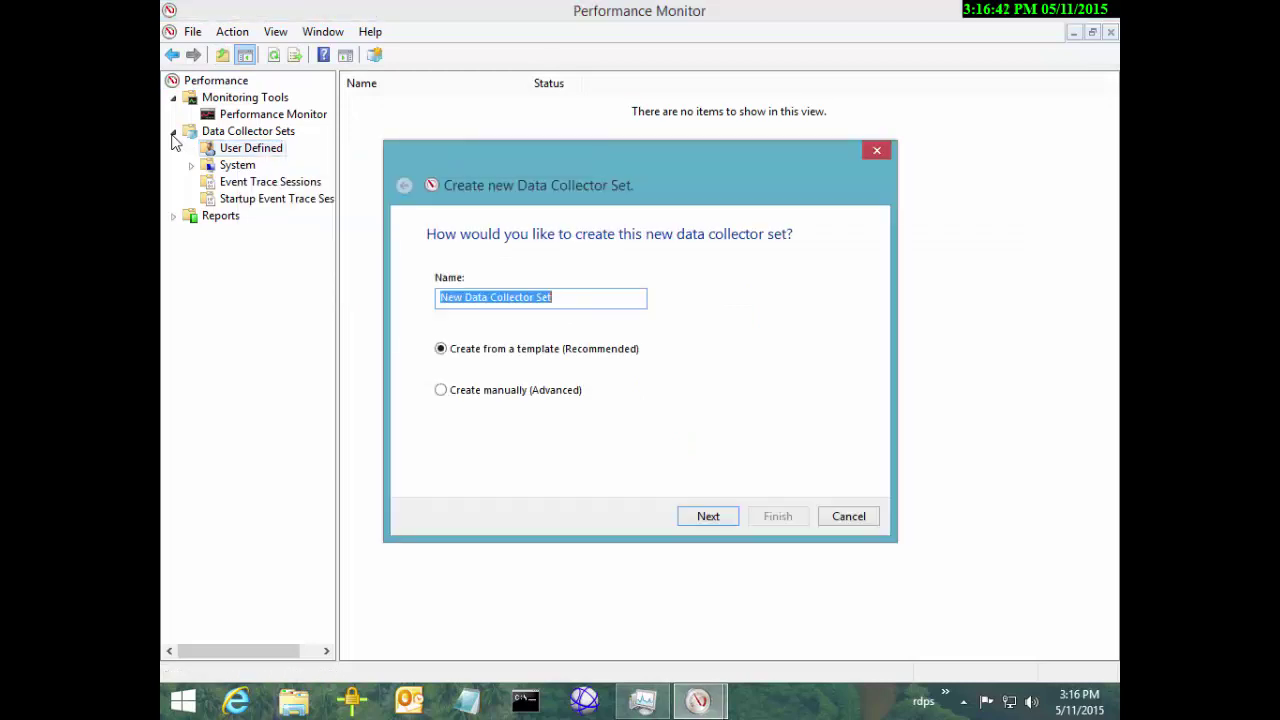
Step: Name the new data collector set IOBottleneck and choose to create it manually (Advanced)
{"action": "type", "text": "IO"}
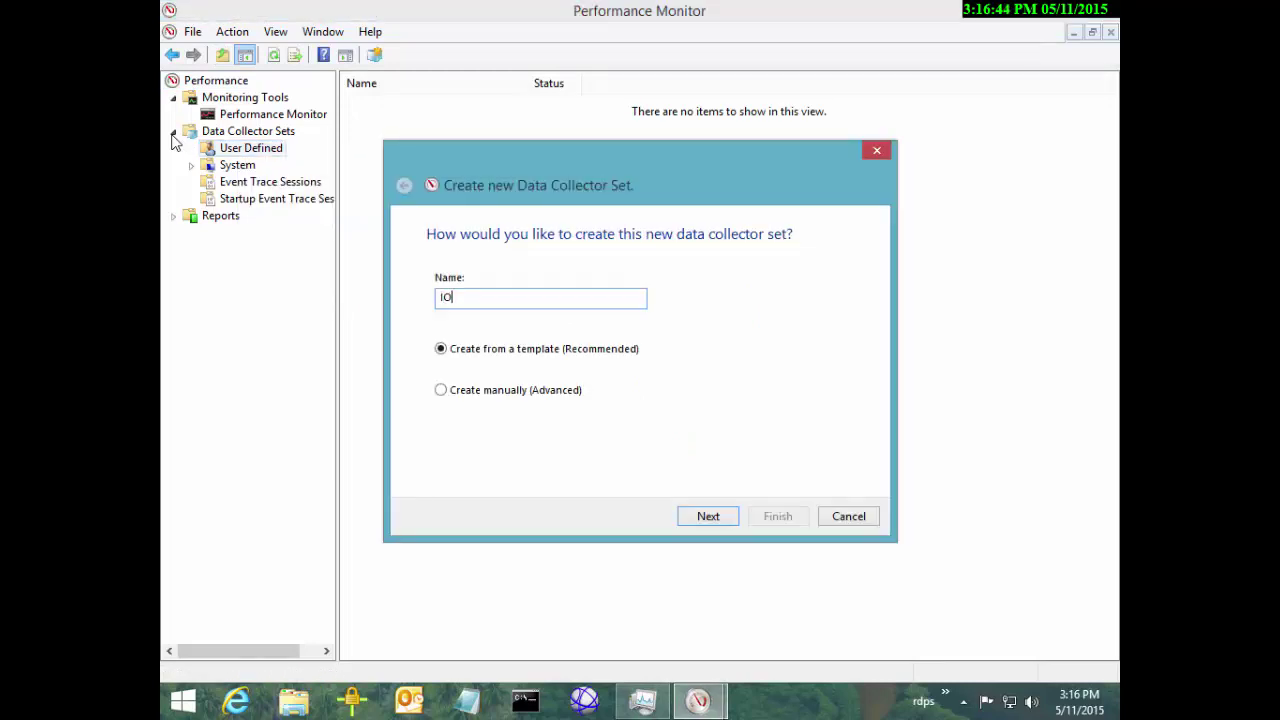
{"action": "type", "text": "Bottleneck"}
{"action": "key", "text": "Tab"}
{"action": "key", "text": "Down"}
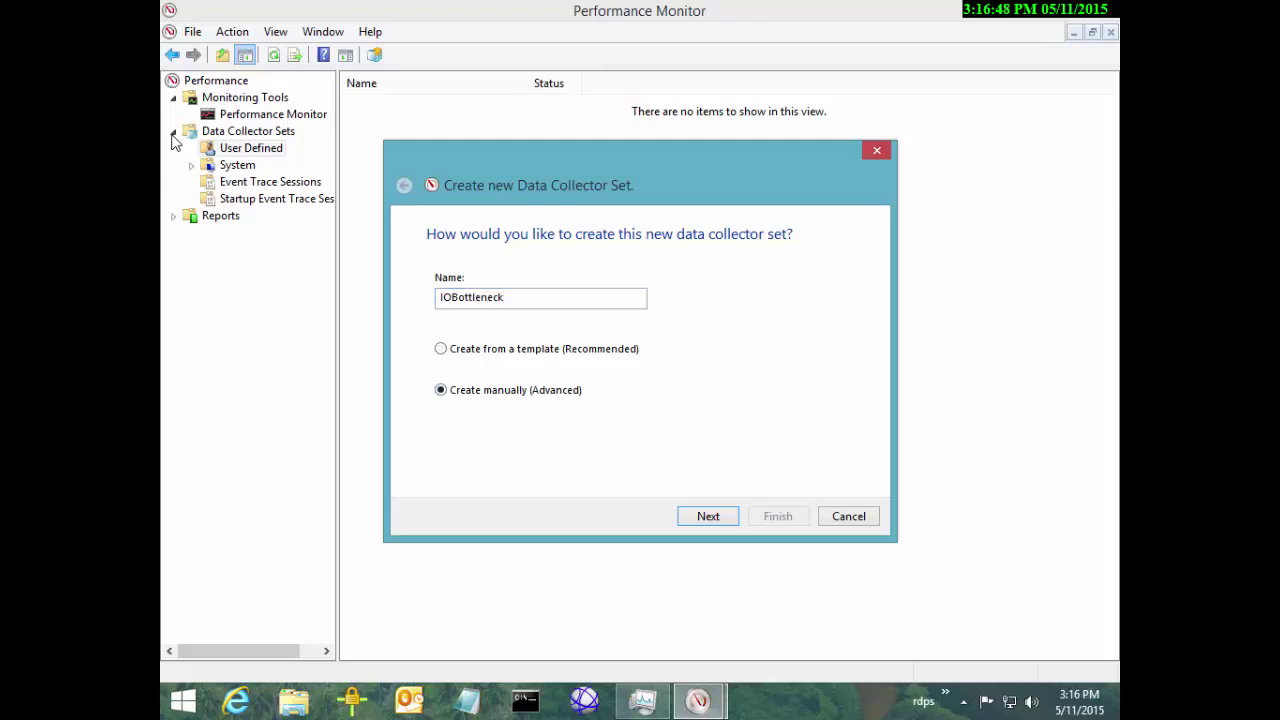
Step: Include performance counter data logs in the set and open the selection of counters to add
{"action": "key", "text": "Return"}
{"action": "key", "text": "Tab"}
{"action": "key", "text": "space"}
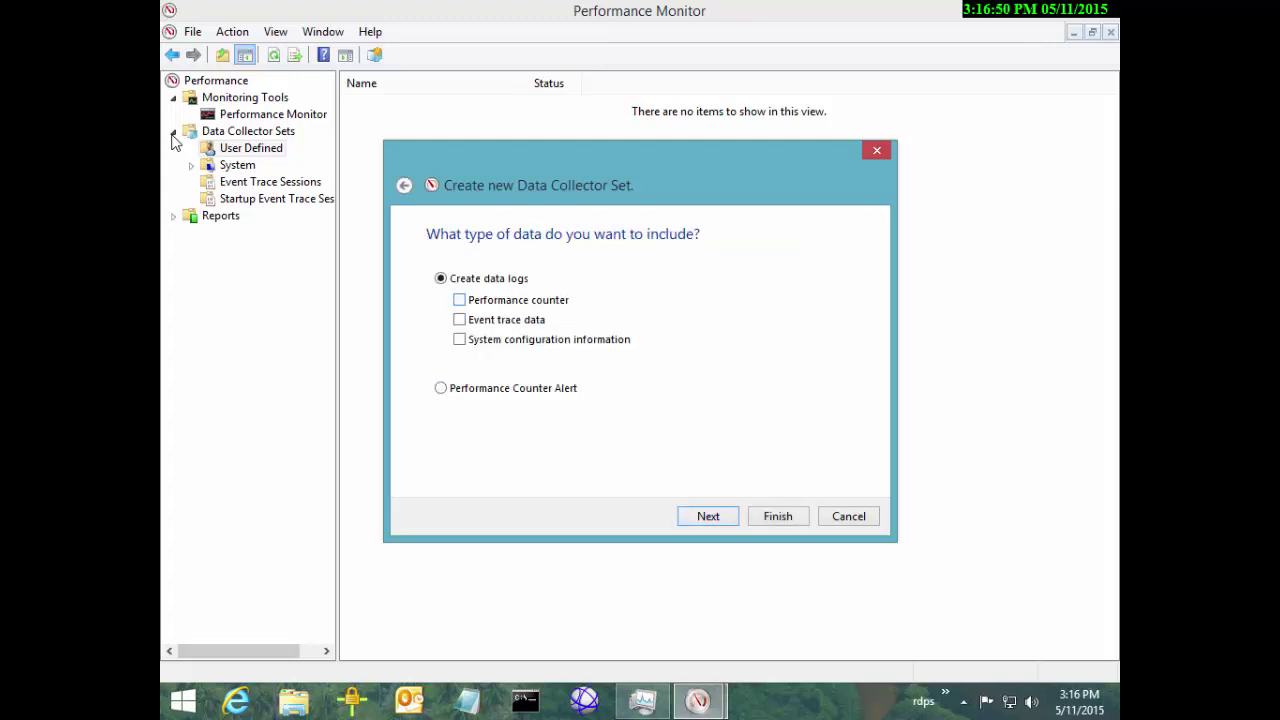
{"action": "key", "text": "Return"}
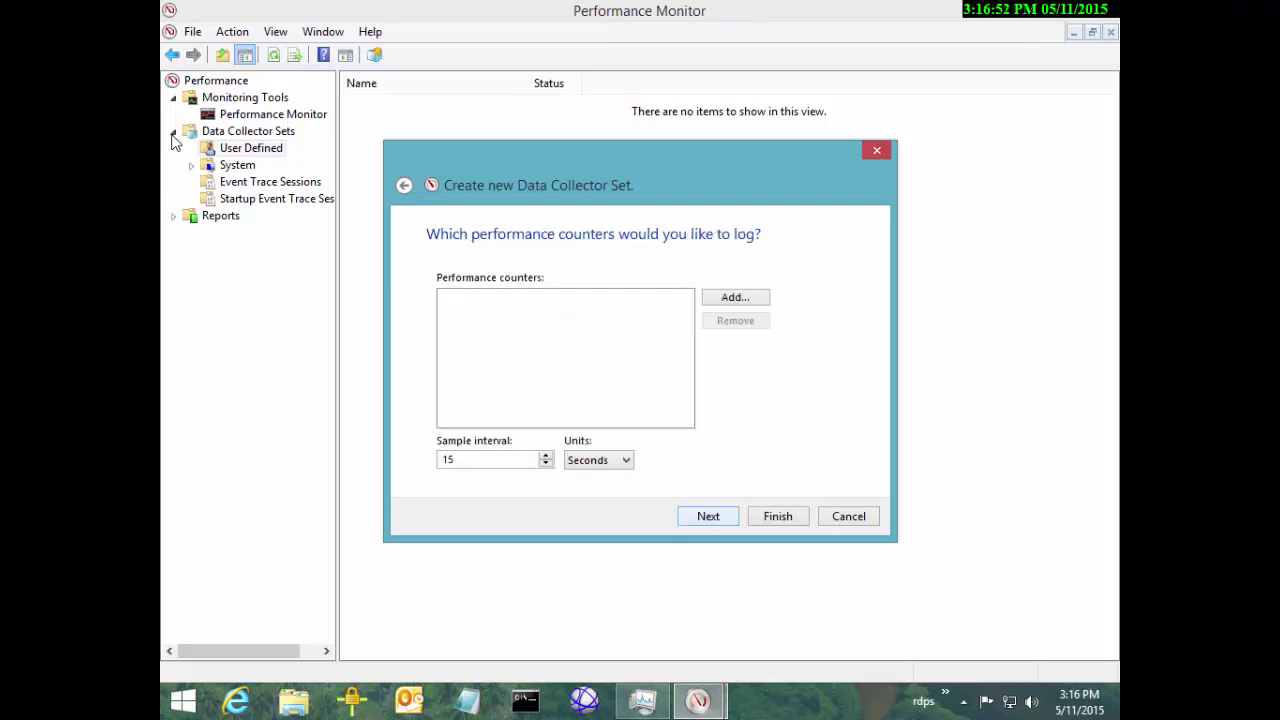
{"action": "key", "text": "Return"}
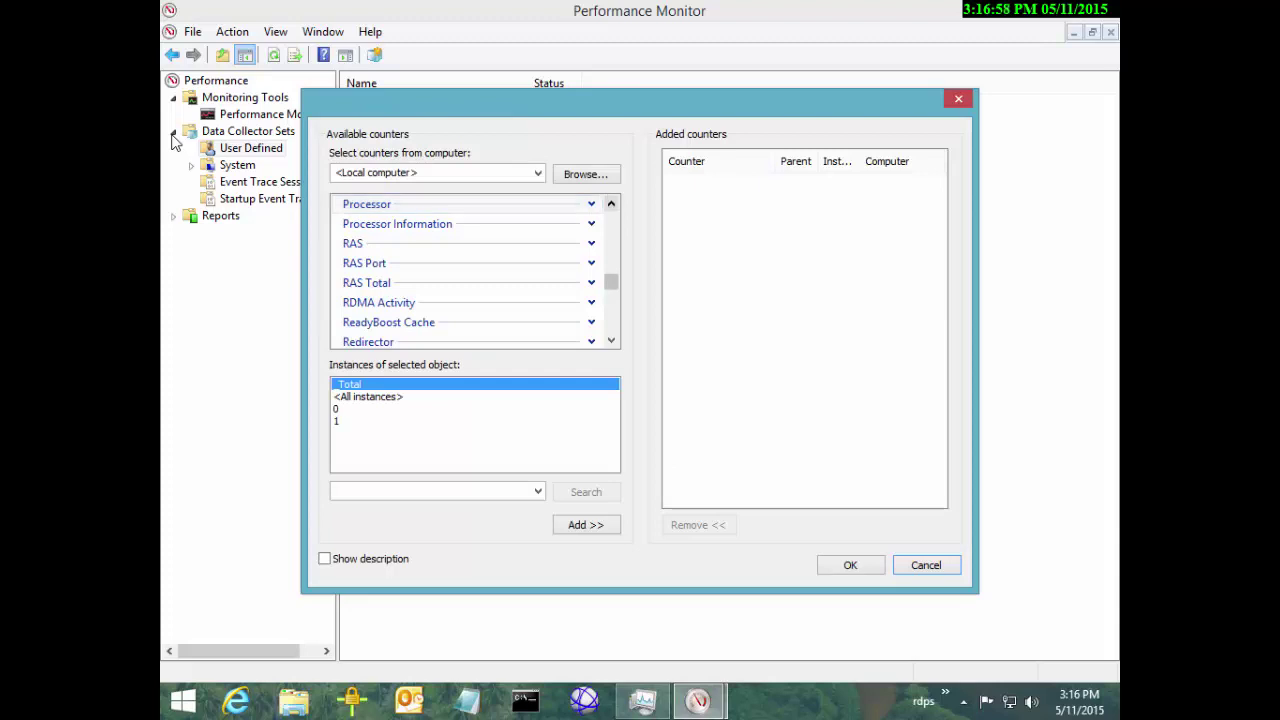
Step: Examine the instances offered for the PhysicalDisk counter object, highlighting 0 C:
{"action": "left_click", "coordinate": [610, 203]}
{"action": "left_click", "coordinate": [610, 203]}
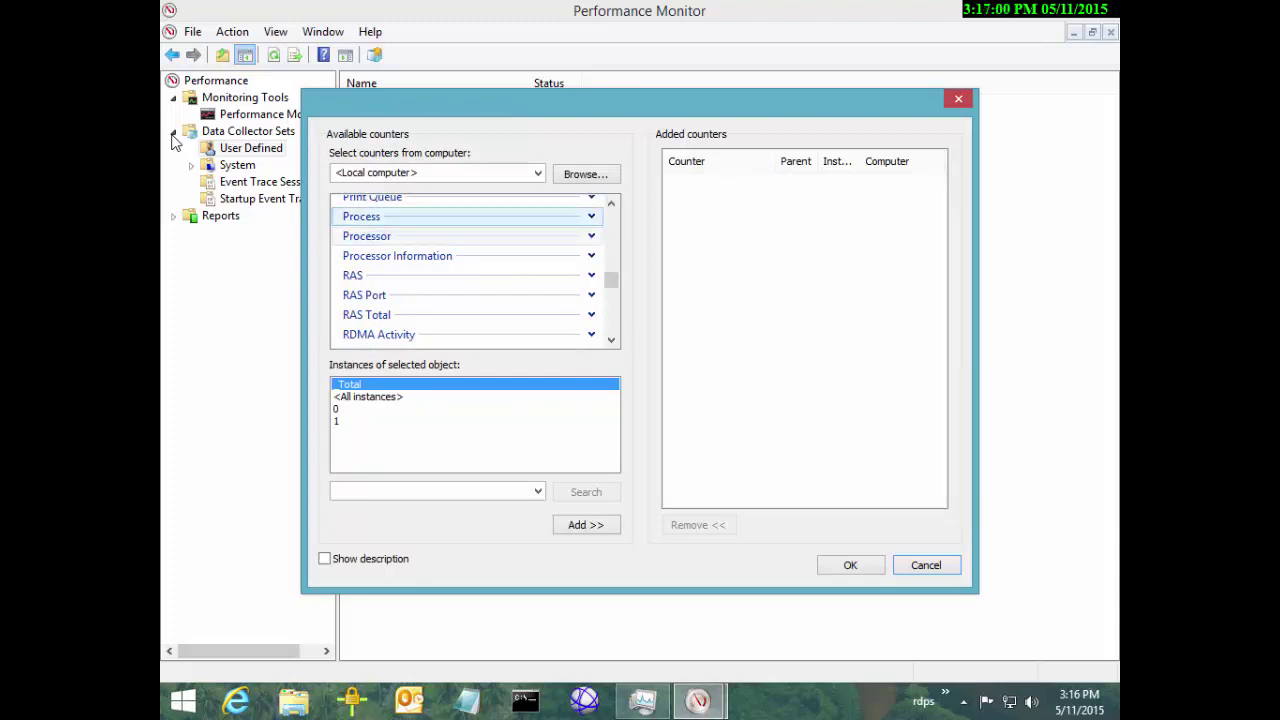
{"action": "key", "text": "Down"}
{"action": "scroll", "coordinate": [173, 142], "scroll_direction": "up", "scroll_amount": 3}
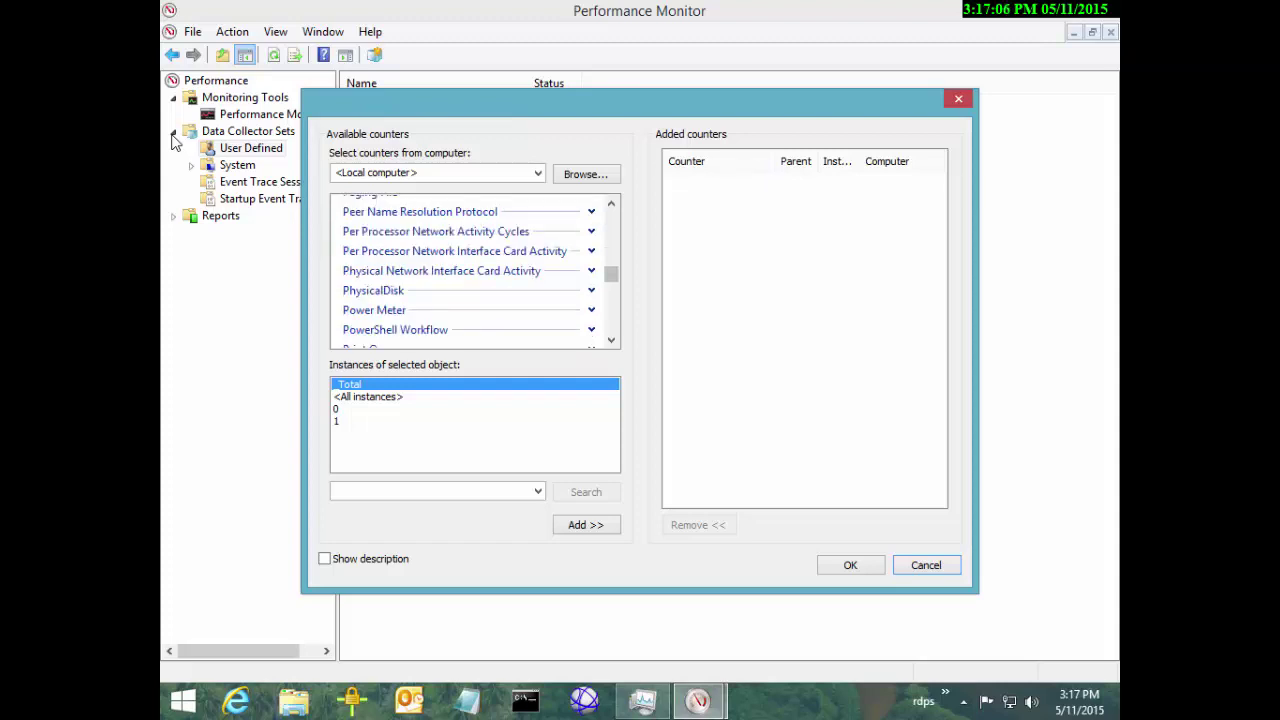
{"action": "left_click", "coordinate": [373, 290]}
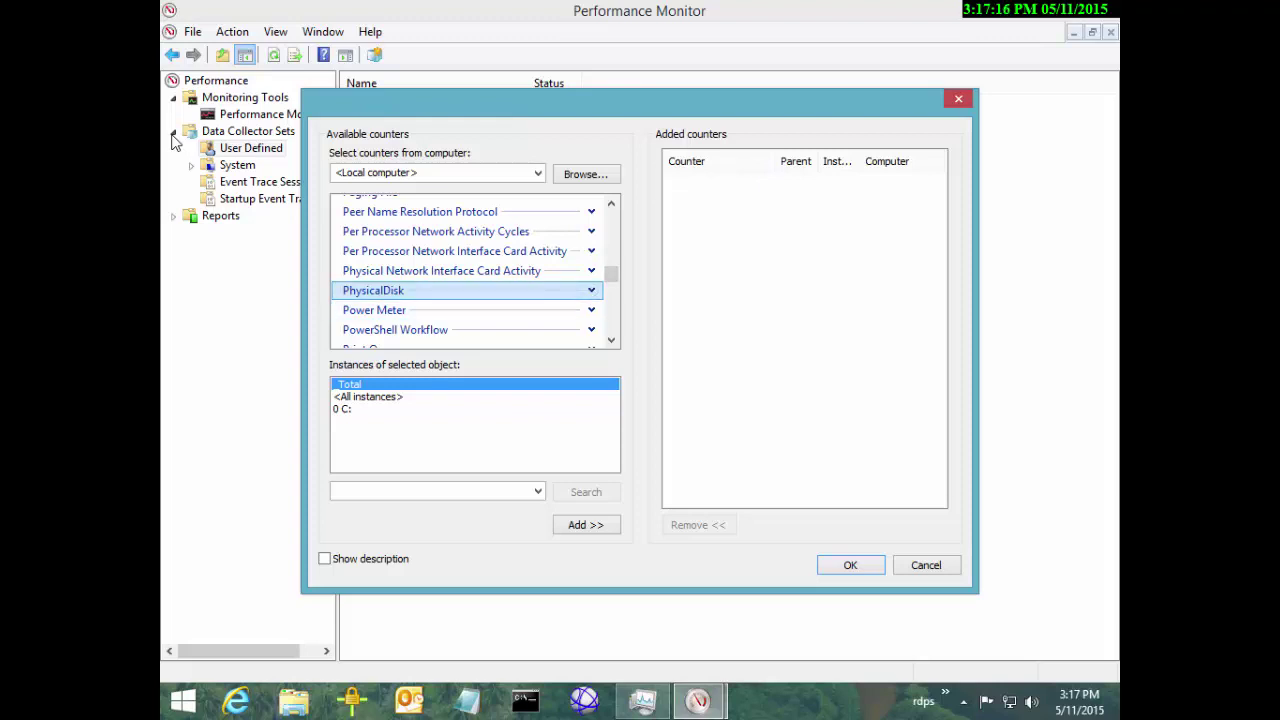
{"action": "left_click", "coordinate": [343, 408]}
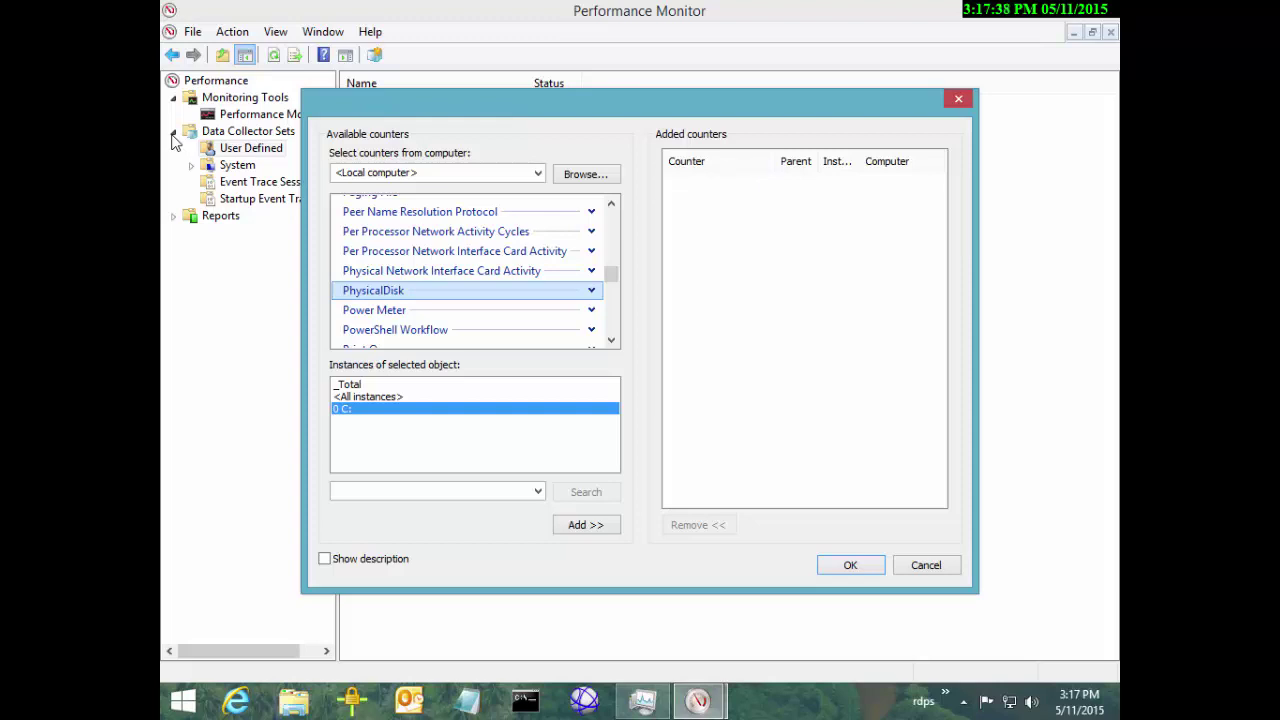
{"action": "key", "text": "Up"}
{"action": "key", "text": "Down"}
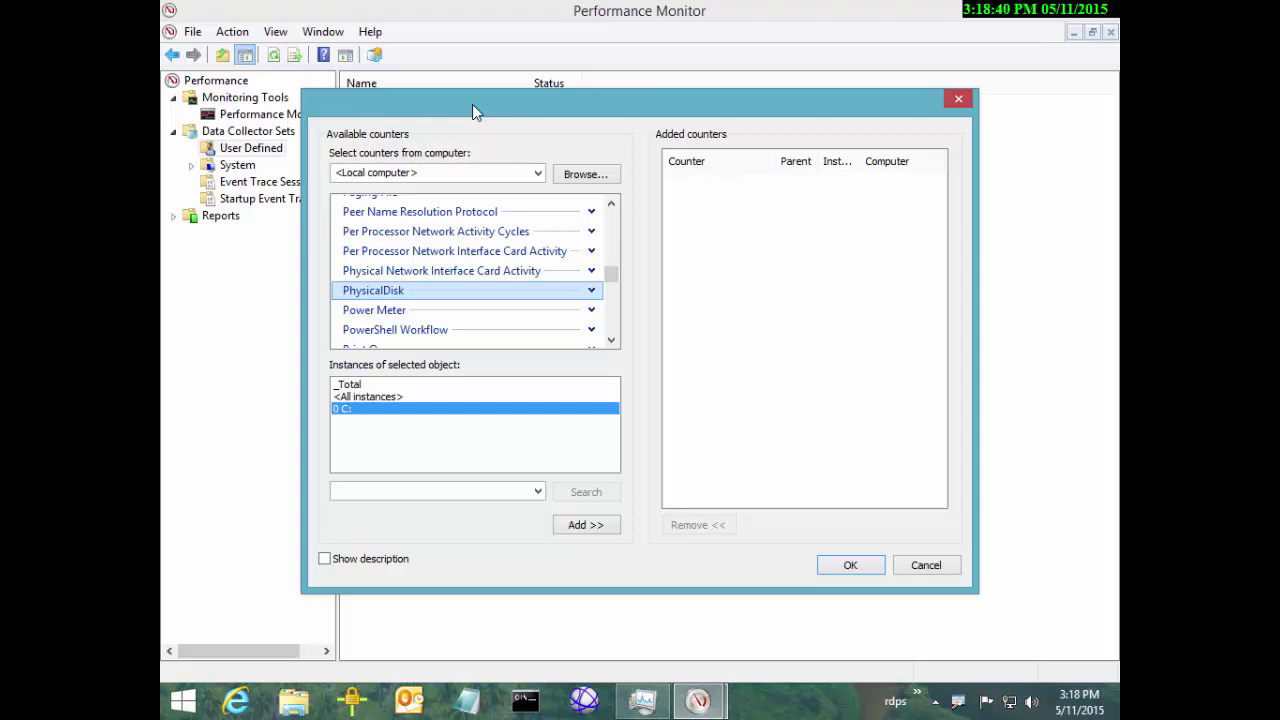
Step: Select the LogicalDisk object with the C: instance and expand its list of counters
{"action": "left_click", "coordinate": [611, 203]}
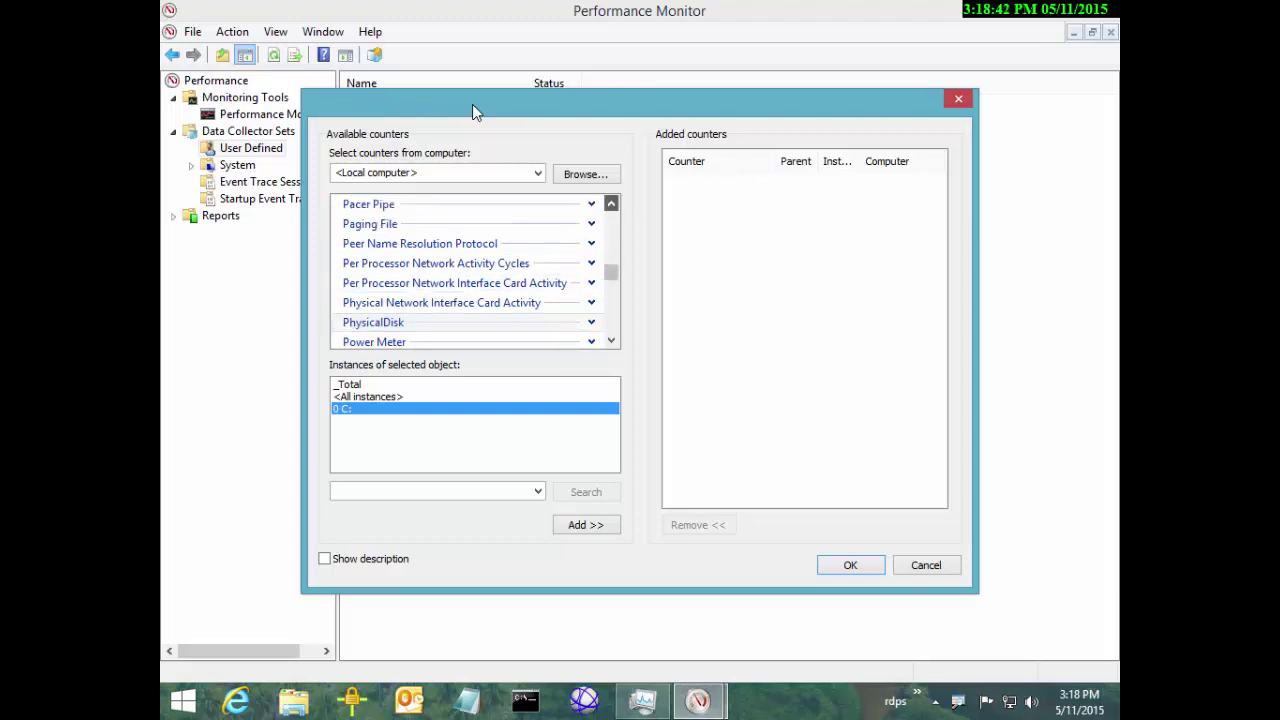
{"action": "scroll", "coordinate": [475, 112], "scroll_direction": "up", "scroll_amount": 3}
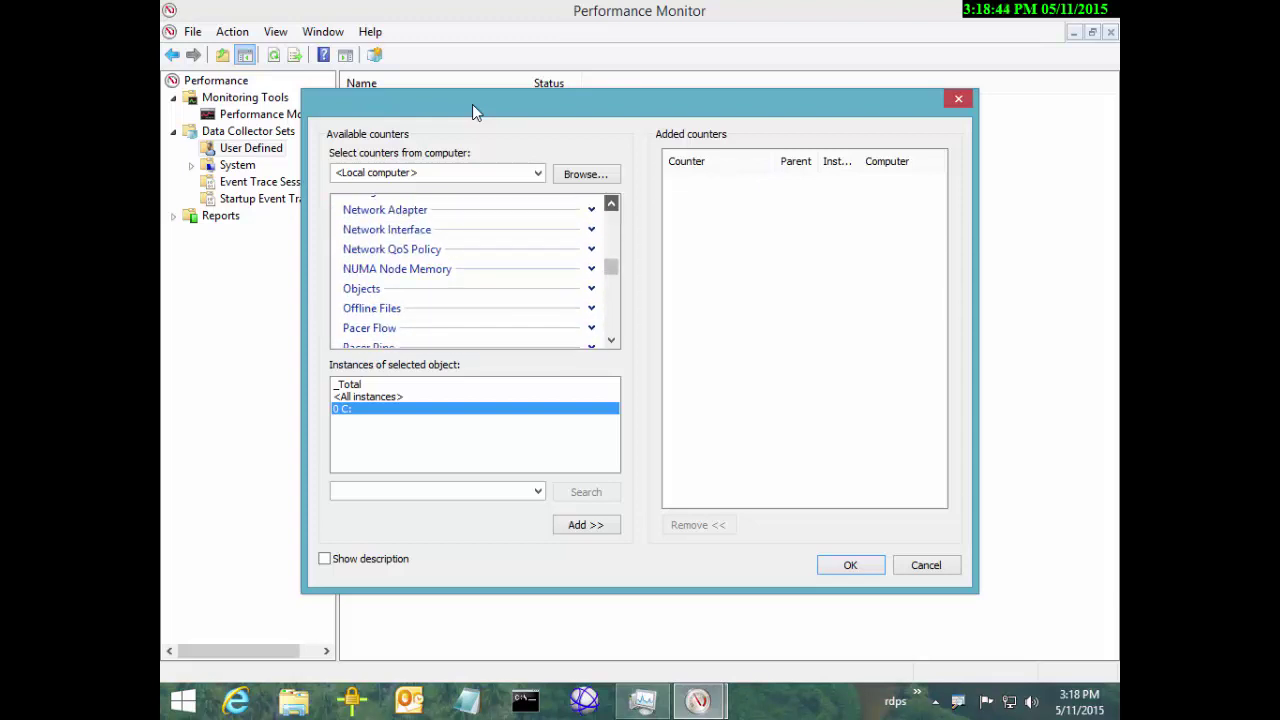
{"action": "scroll", "coordinate": [475, 112], "scroll_direction": "up", "scroll_amount": 1}
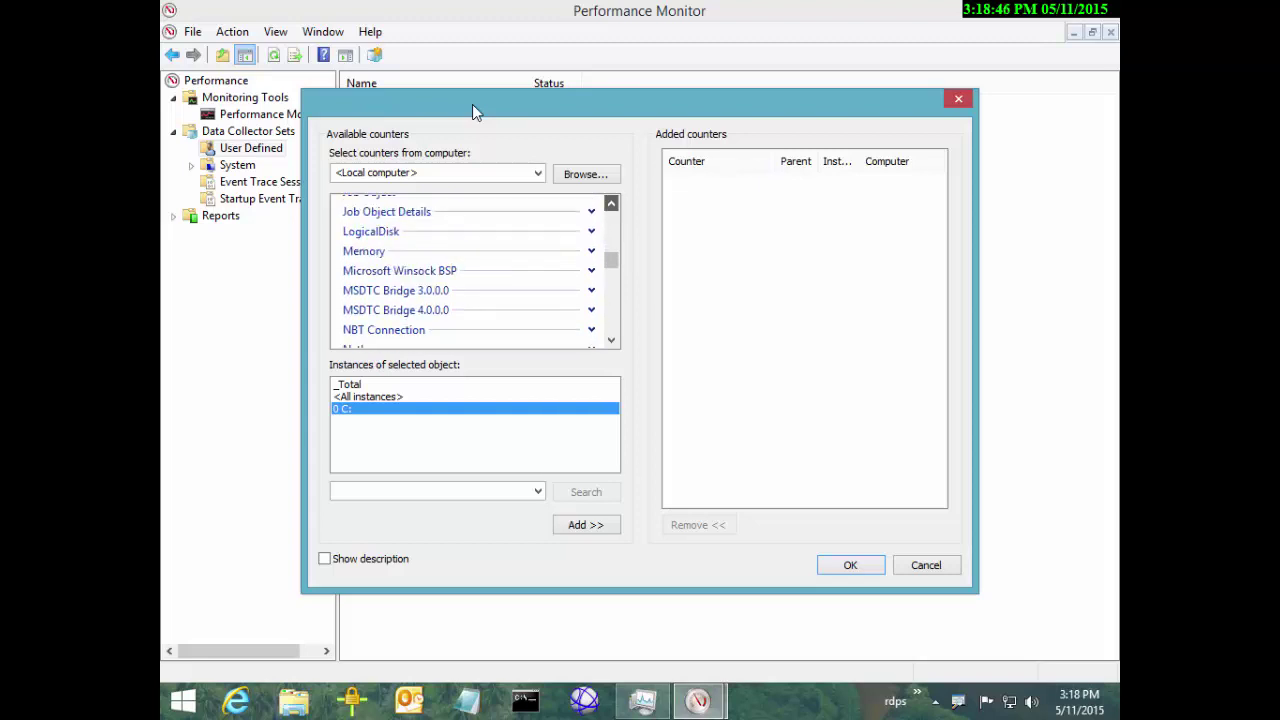
{"action": "left_click", "coordinate": [371, 231]}
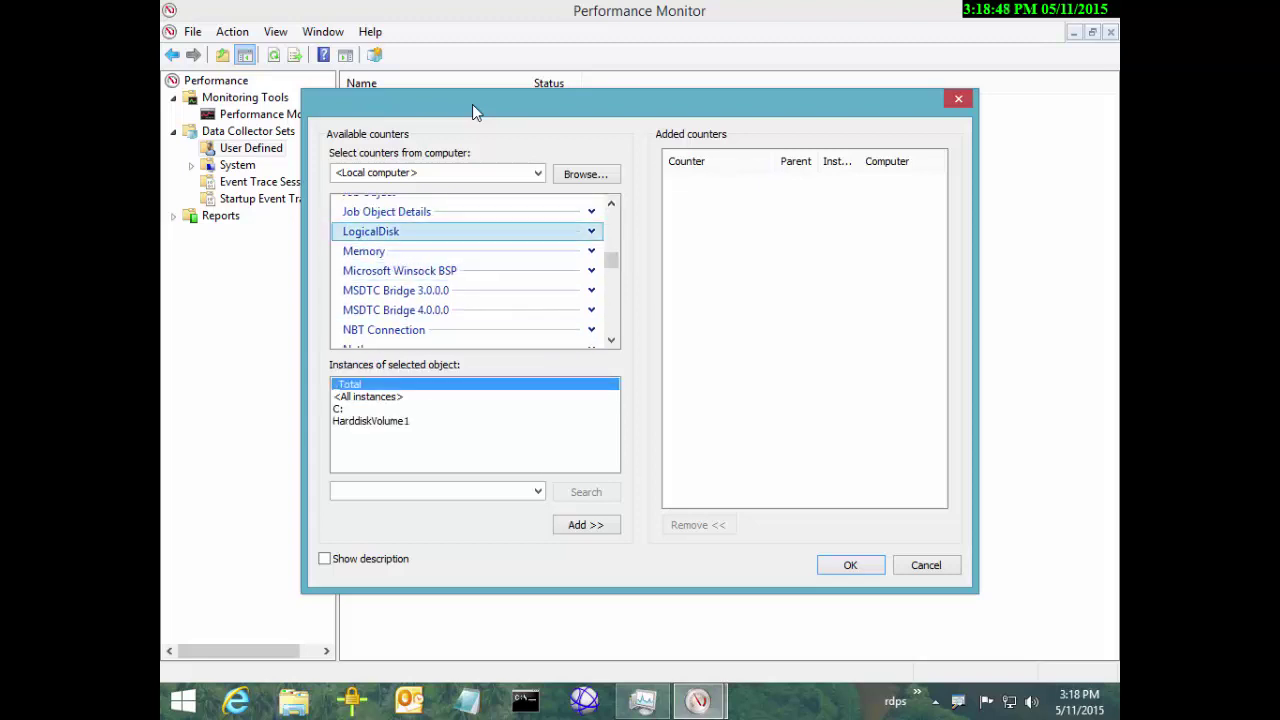
{"action": "key", "text": "Tab"}
{"action": "key", "text": "Down"}
{"action": "key", "text": "Down"}
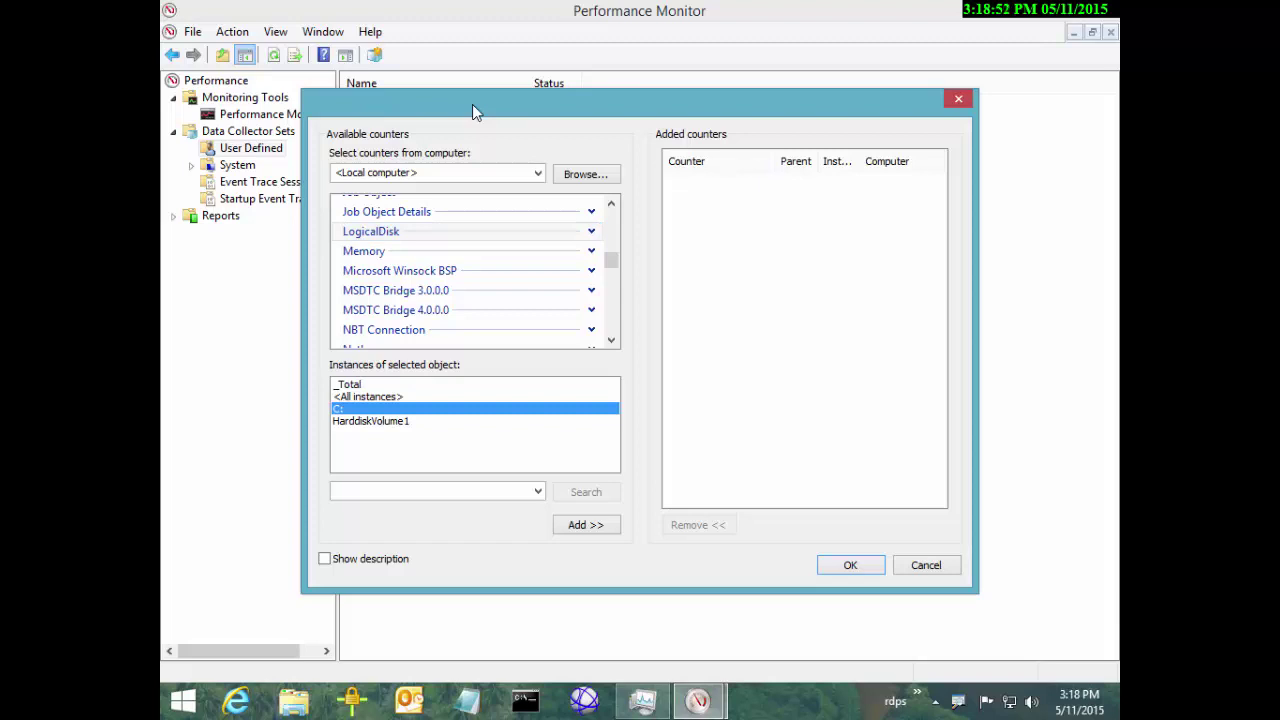
{"action": "left_click", "coordinate": [371, 231]}
{"action": "left_click", "coordinate": [591, 231]}
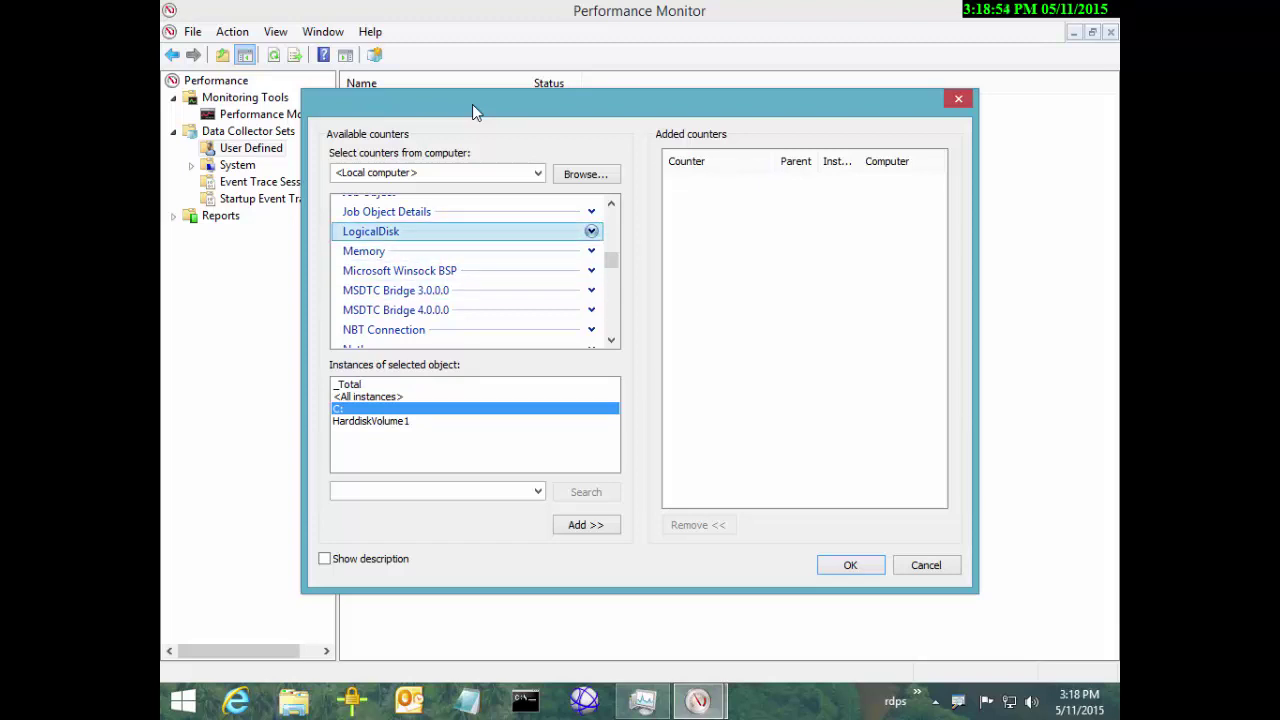
{"action": "key", "text": "Right"}
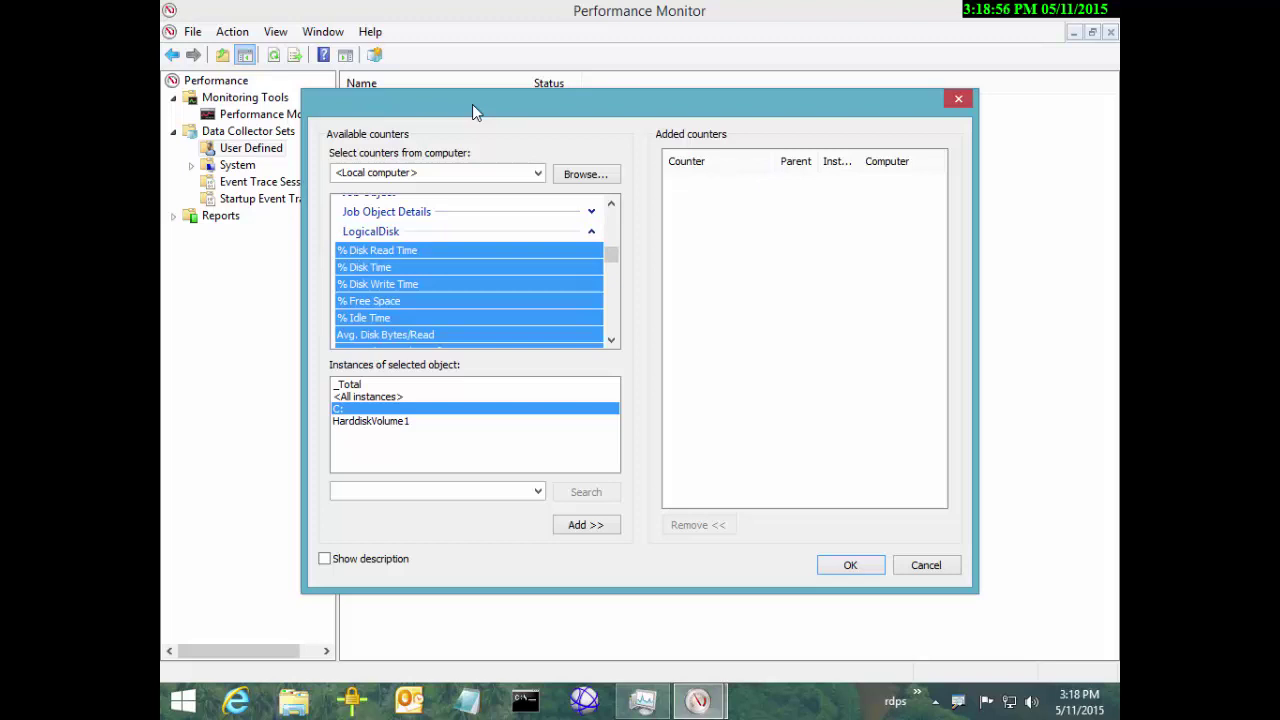
Step: Select the Avg. Disk sec/Read and Avg. Disk sec/Write counters of LogicalDisk
{"action": "key", "text": "Down"}
{"action": "key", "text": "Down"}
{"action": "key", "text": "Down"}
{"action": "key", "text": "Down"}
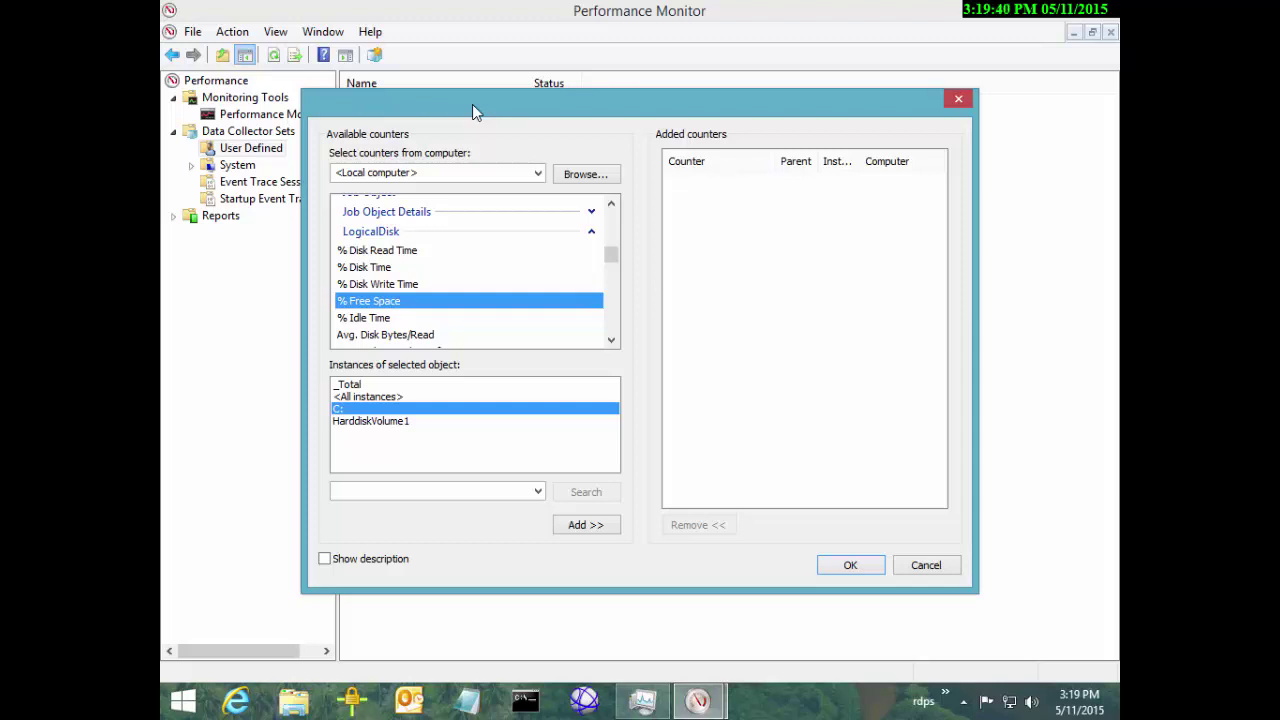
{"action": "scroll", "coordinate": [476, 112], "scroll_direction": "down", "scroll_amount": 2}
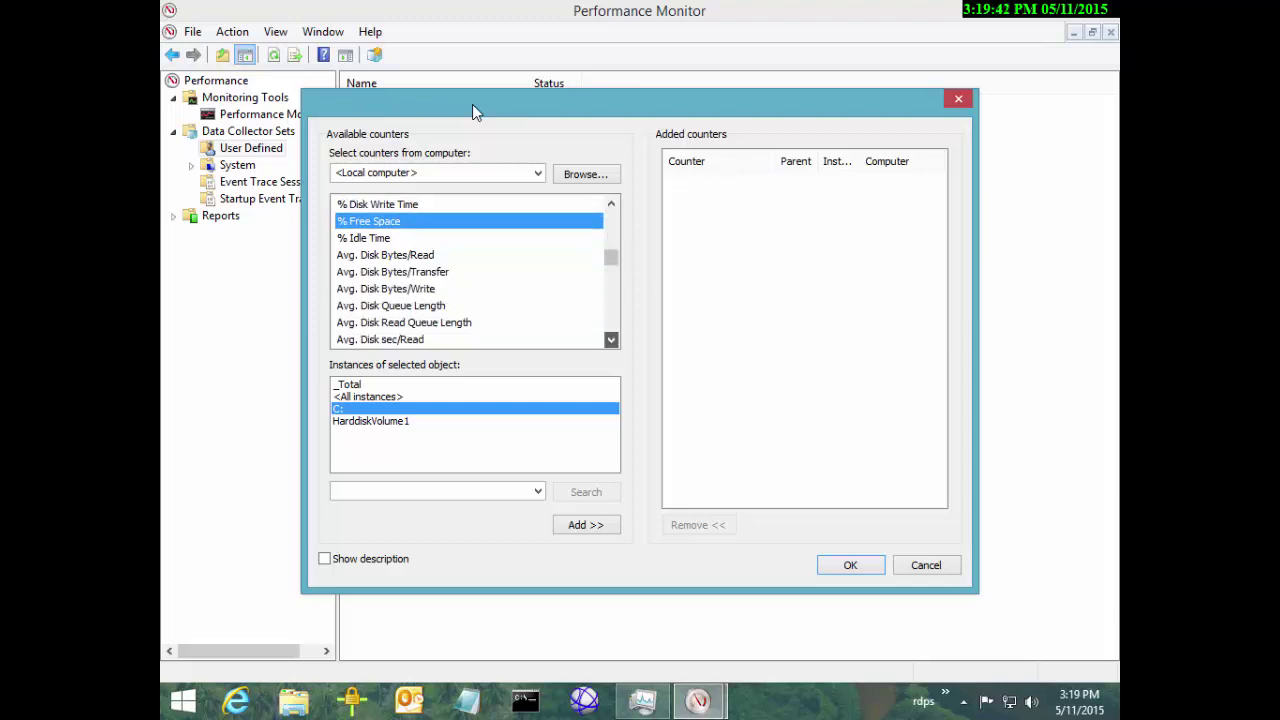
{"action": "scroll", "coordinate": [476, 112], "scroll_direction": "down", "scroll_amount": 1}
{"action": "key", "text": "Down"}
{"action": "key", "text": "Down"}
{"action": "key", "text": "Down"}
{"action": "key", "text": "Down"}
{"action": "key", "text": "Down"}
{"action": "key", "text": "Down"}
{"action": "key", "text": "Down"}
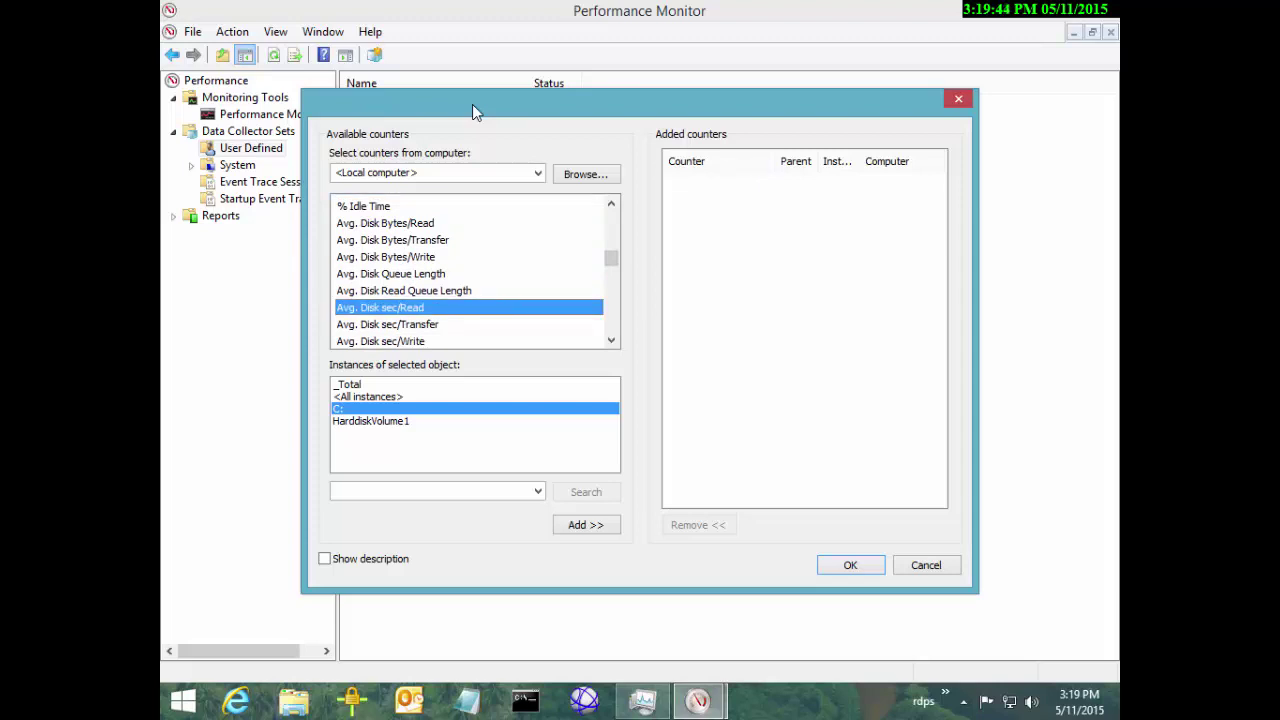
{"action": "key", "text": "ctrl+Down"}
{"action": "key", "text": "ctrl+Down"}
{"action": "key", "text": "ctrl+space"}
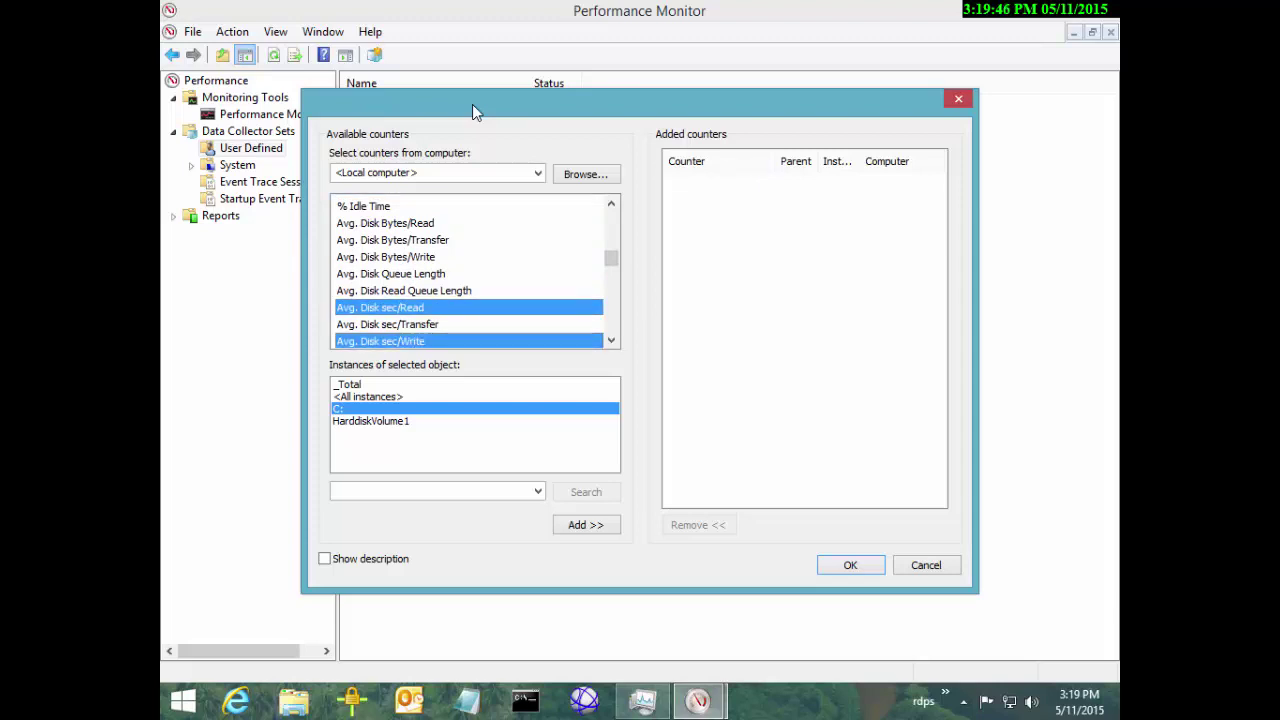
Step: Extend the LogicalDisk counter selection with Avg. Disk Queue Length and % Free Space
{"action": "key", "text": "ctrl+Up"}
{"action": "key", "text": "ctrl+Up"}
{"action": "key", "text": "ctrl+Up"}
{"action": "key", "text": "ctrl+Up"}
{"action": "key", "text": "ctrl+space"}
{"action": "scroll", "coordinate": [469, 271], "scroll_direction": "up", "scroll_amount": 1}
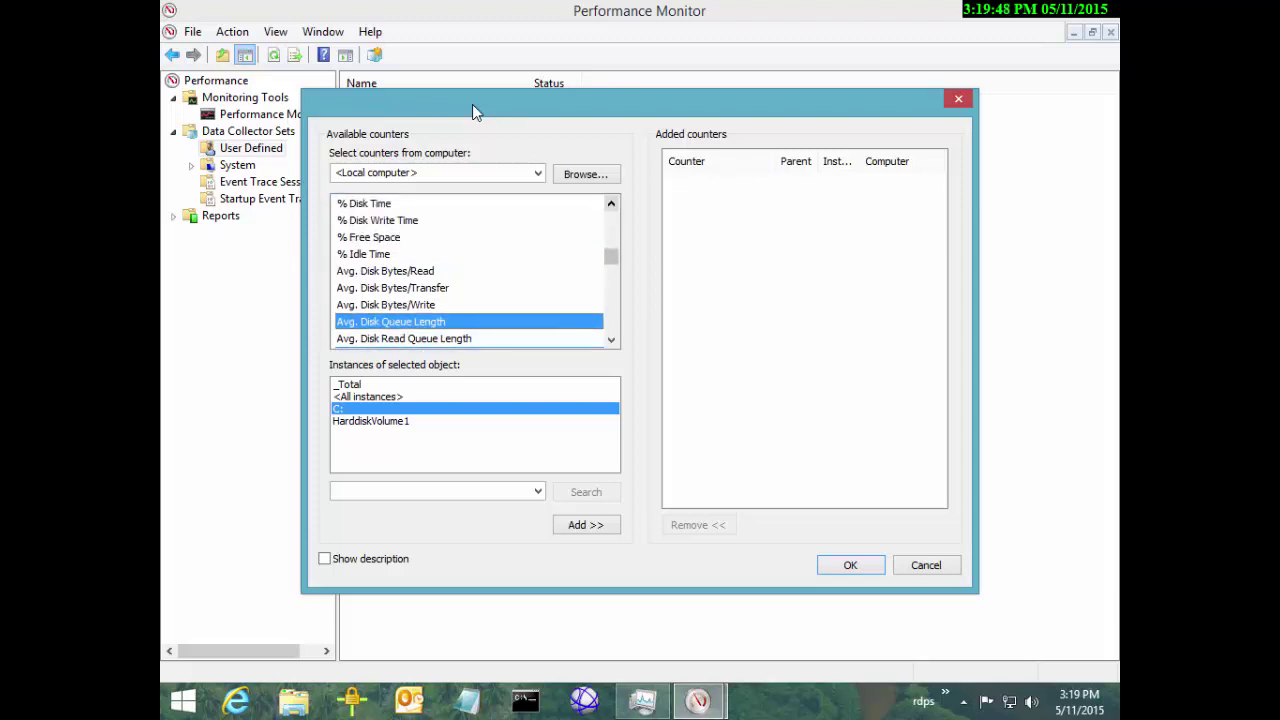
{"action": "key", "text": "ctrl+Up"}
{"action": "key", "text": "ctrl+Up"}
{"action": "key", "text": "ctrl+space"}
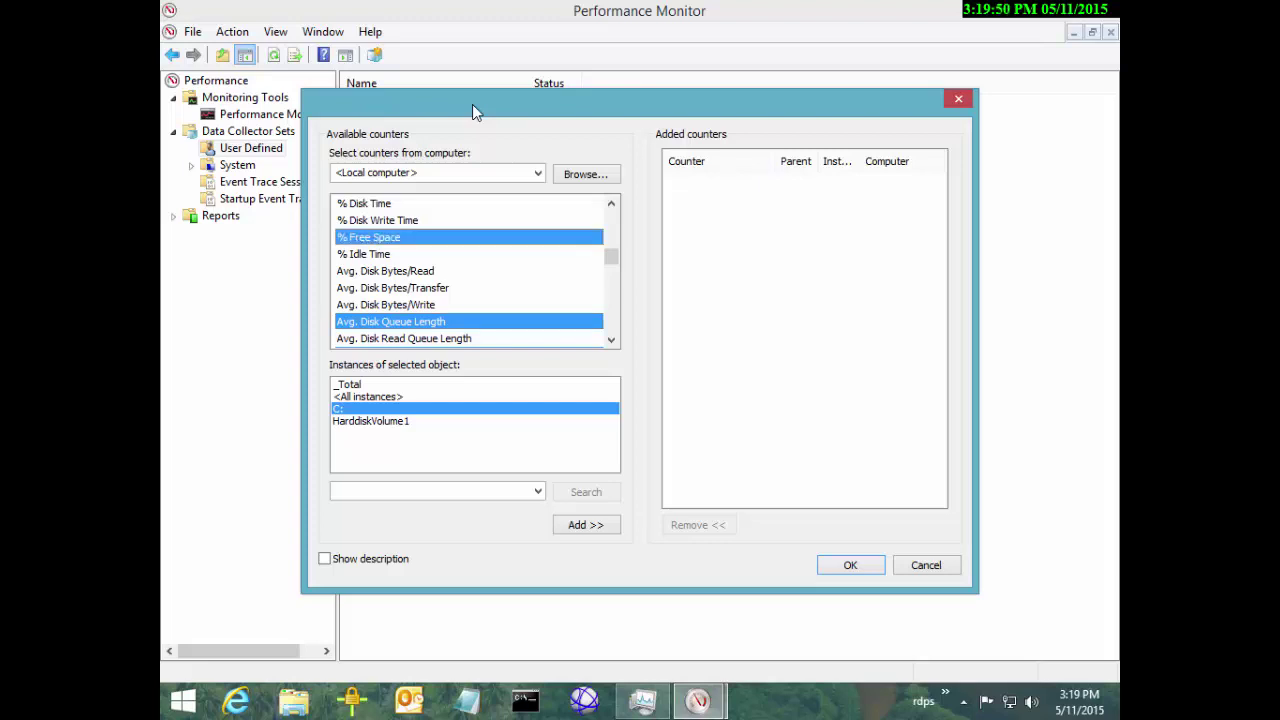
Step: Include Disk Transfers/sec in the LogicalDisk selection, keeping the already chosen counters selected
{"action": "key", "text": "ctrl+Down"}
{"action": "key", "text": "ctrl+Down"}
{"action": "key", "text": "ctrl+Down"}
{"action": "key", "text": "ctrl+Down"}
{"action": "key", "text": "ctrl+Down"}
{"action": "key", "text": "ctrl+Down"}
{"action": "key", "text": "ctrl+Down"}
{"action": "key", "text": "ctrl+space"}
{"action": "key", "text": "ctrl+Down"}
{"action": "key", "text": "ctrl+Down"}
{"action": "key", "text": "ctrl+space"}
{"action": "key", "text": "ctrl+Down"}
{"action": "key", "text": "ctrl+Down"}
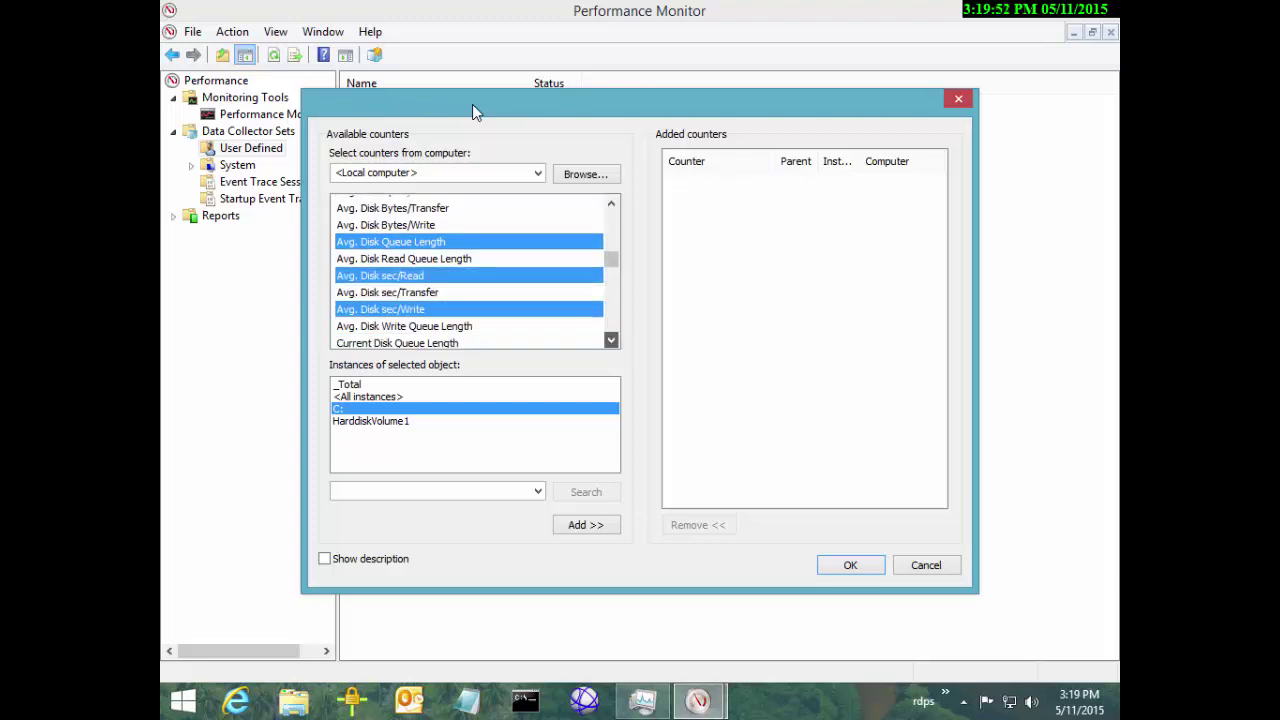
{"action": "key", "text": "ctrl+Down"}
{"action": "key", "text": "ctrl+Down"}
{"action": "key", "text": "ctrl+Down"}
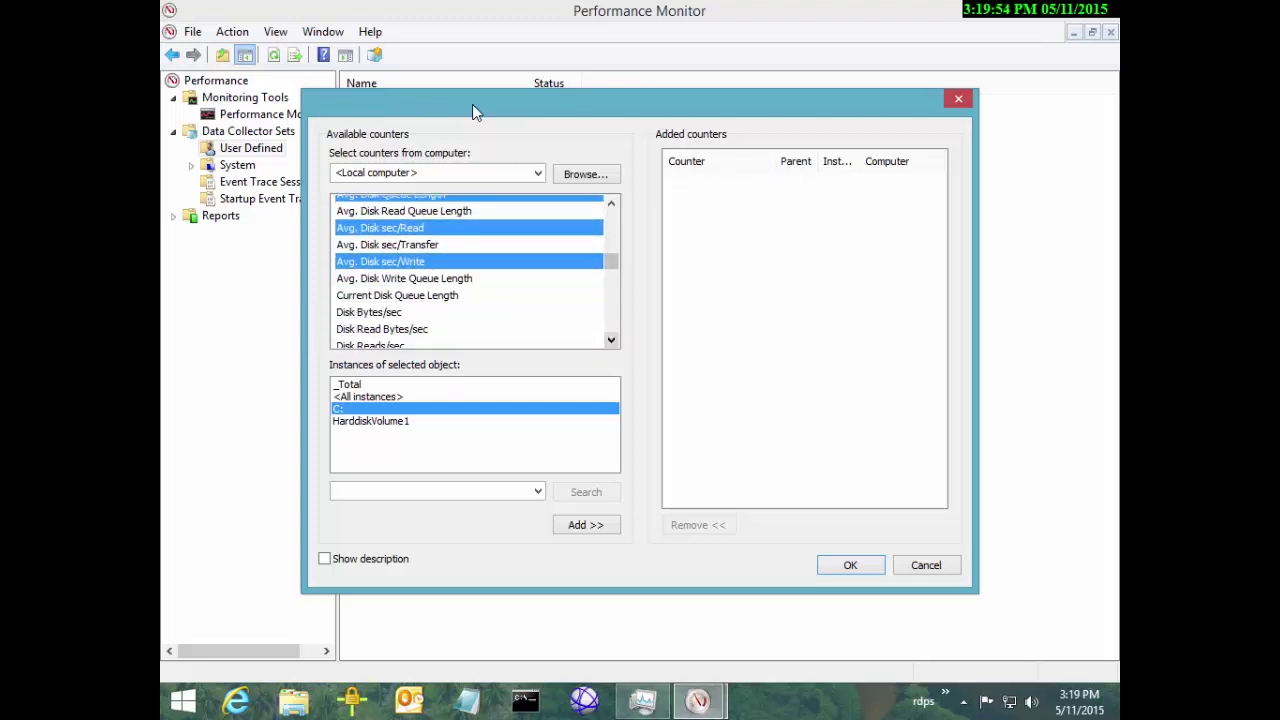
{"action": "key", "text": "ctrl+Down"}
{"action": "key", "text": "ctrl+Down"}
{"action": "key", "text": "ctrl+Down"}
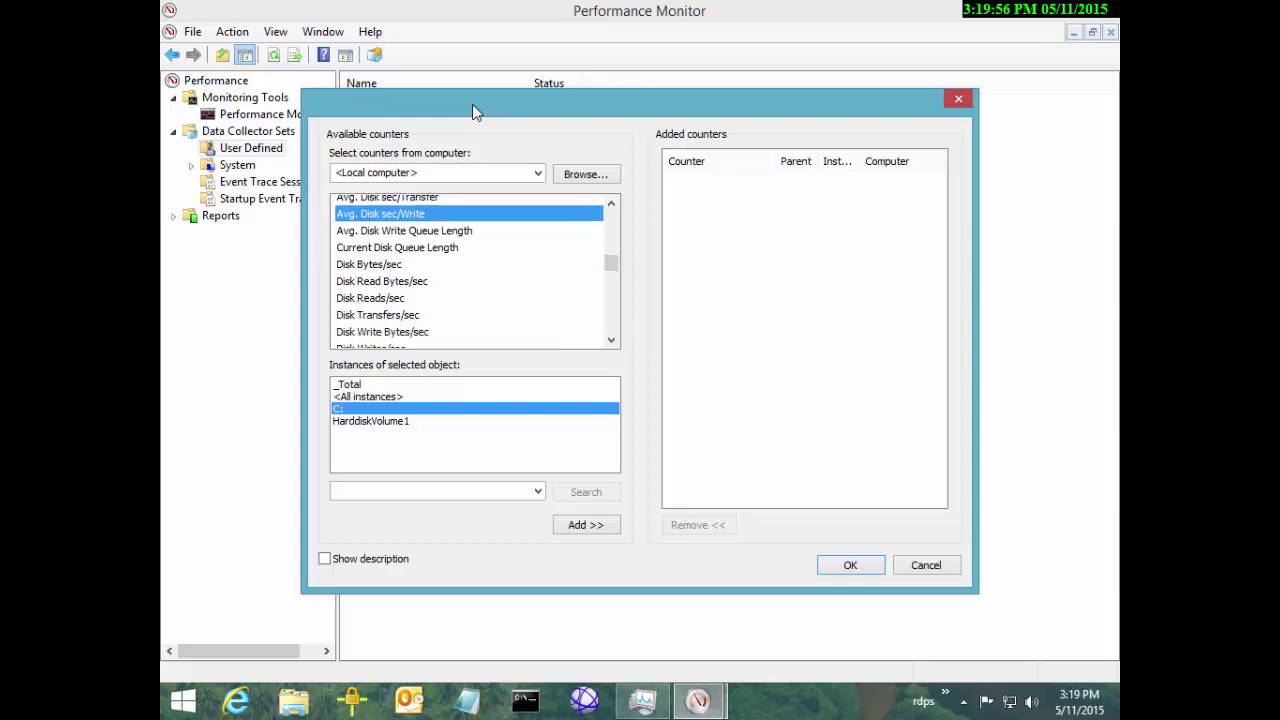
{"action": "key", "text": "ctrl+space"}
Step: Add the selected LogicalDisk counters for C: and highlight Avg. Disk sec/Write among the added counters
{"action": "key", "text": "Tab"}
{"action": "key", "text": "Tab"}
{"action": "key", "text": "Tab"}
{"action": "key", "text": "Return"}
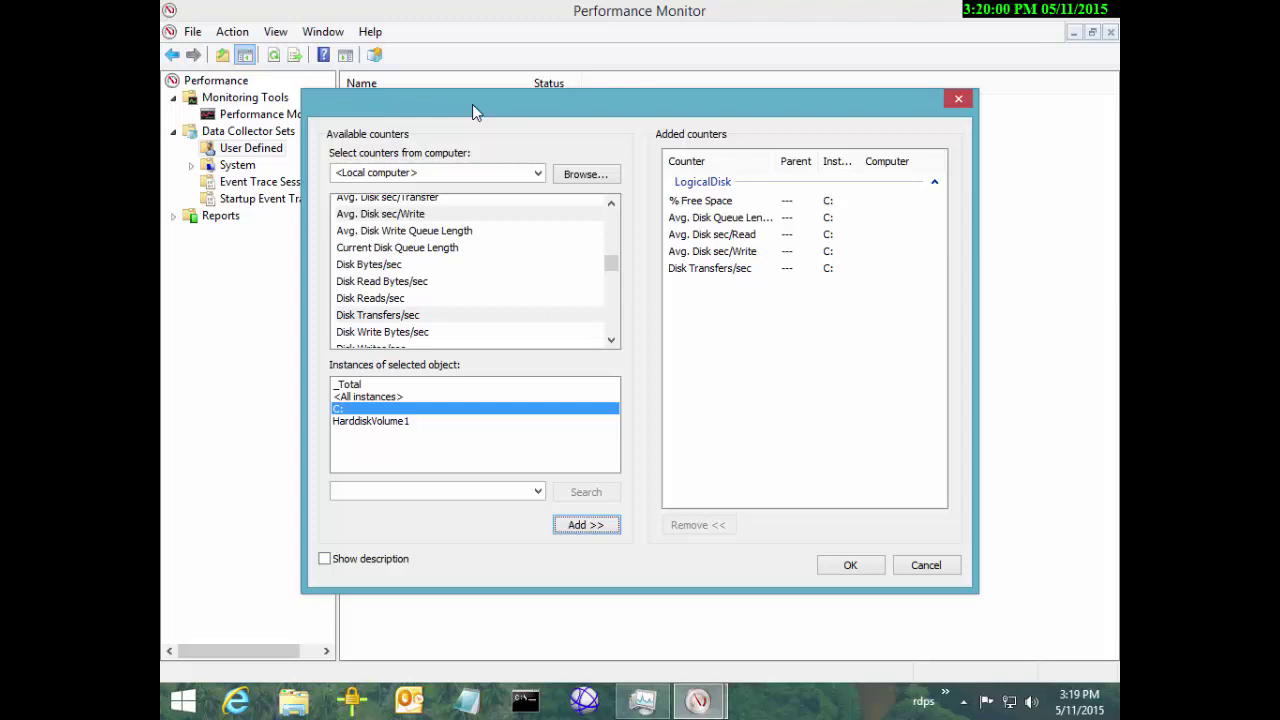
{"action": "key", "text": "Tab"}
{"action": "key", "text": "Down"}
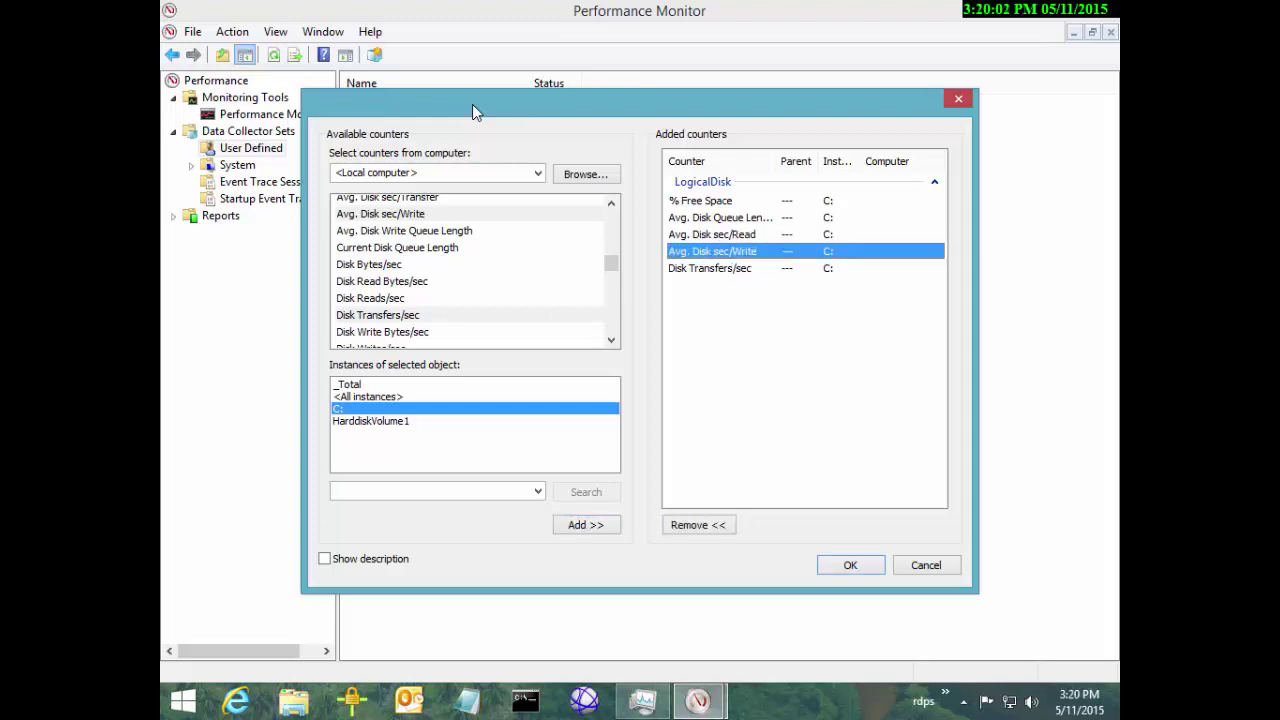
Step: Highlight Avg. Disk sec/Read along with Avg. Disk sec/Write among the added counters, and collapse LogicalDisk in the available counters
{"action": "key", "text": "shift+Up"}
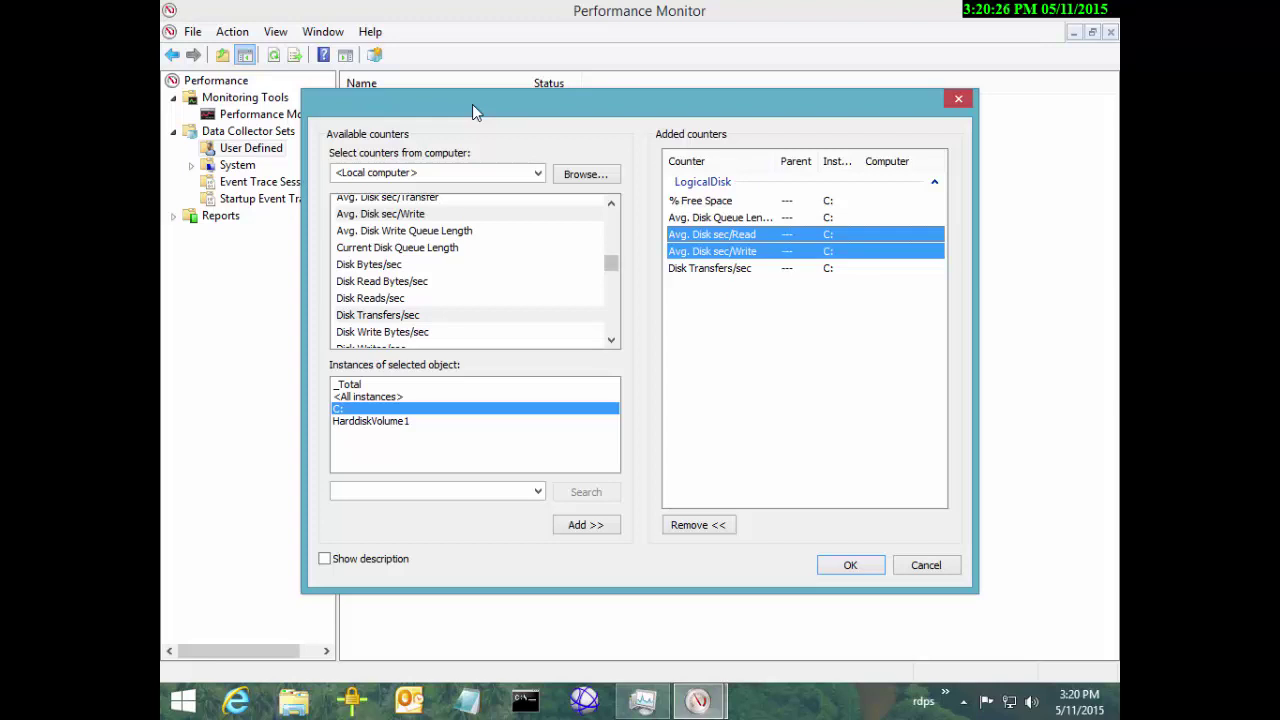
{"action": "key", "text": "Page_Up"}
{"action": "key", "text": "Page_Up"}
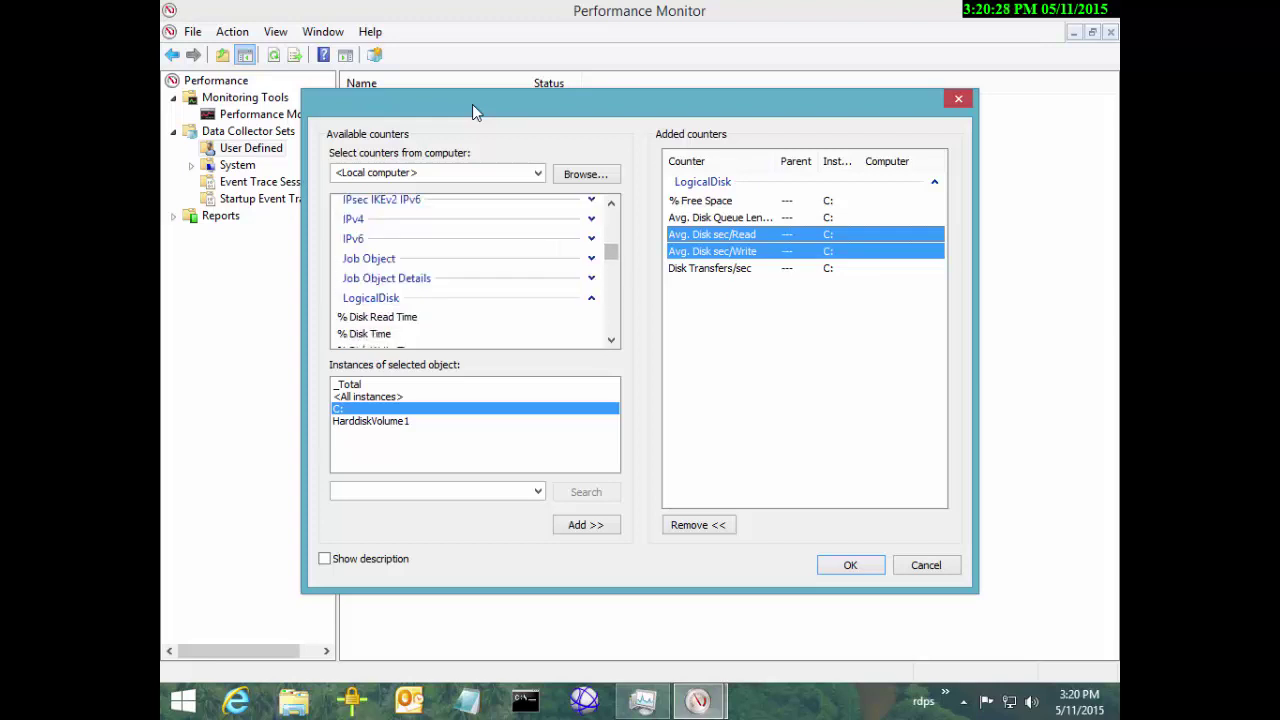
{"action": "key", "text": "Left"}
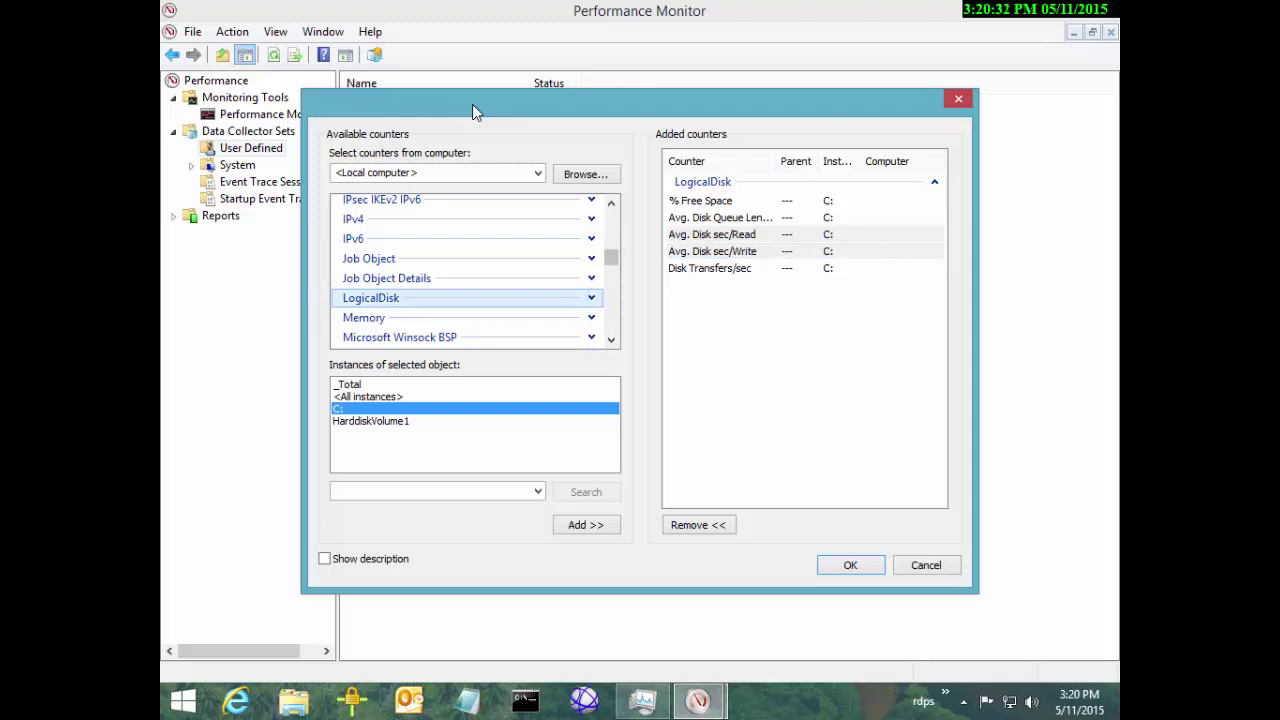
Step: Choose the Process object with all instances and expand its list of counters
{"action": "left_click_drag", "start_coordinate": [611, 257], "coordinate": [611, 278]}
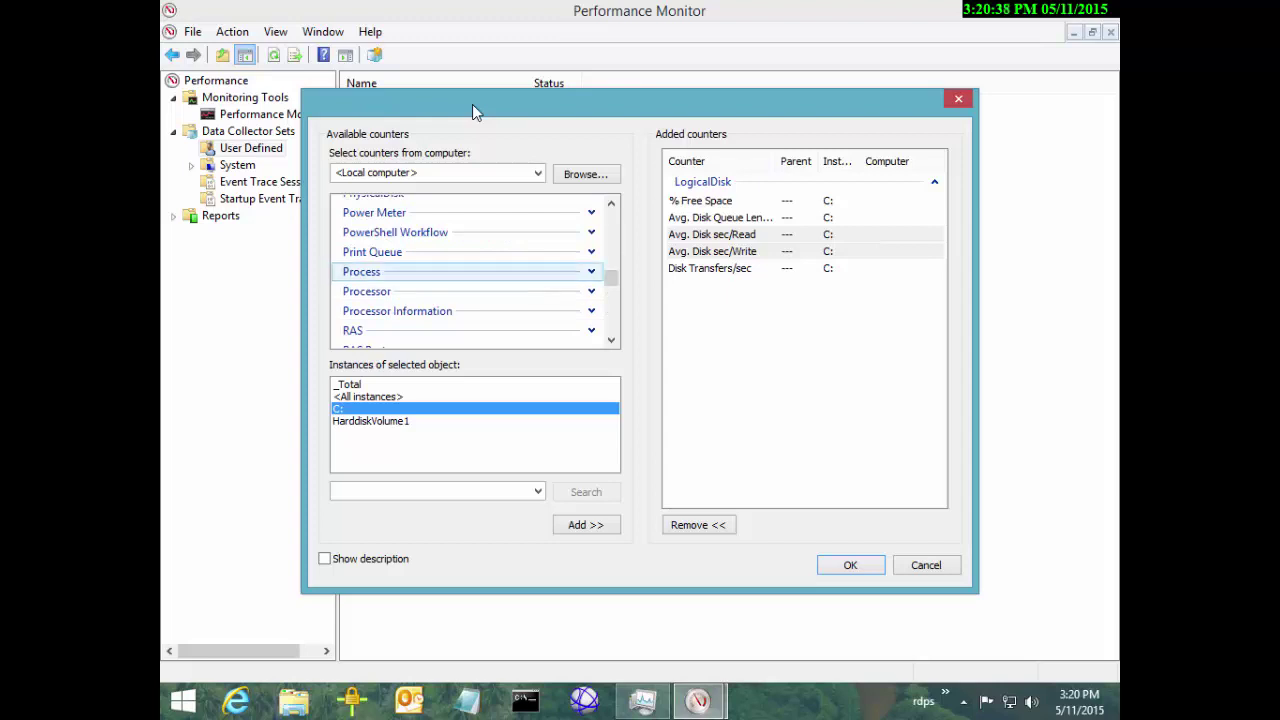
{"action": "left_click", "coordinate": [362, 271]}
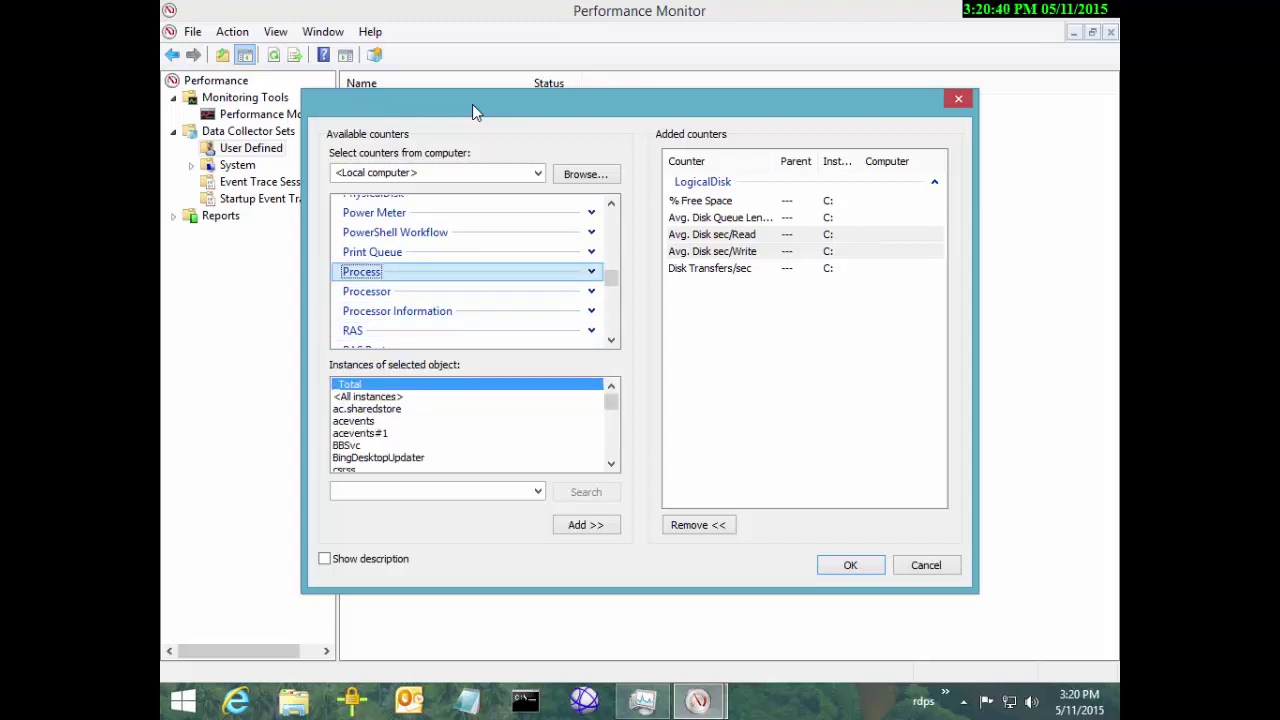
{"action": "left_click", "coordinate": [368, 396]}
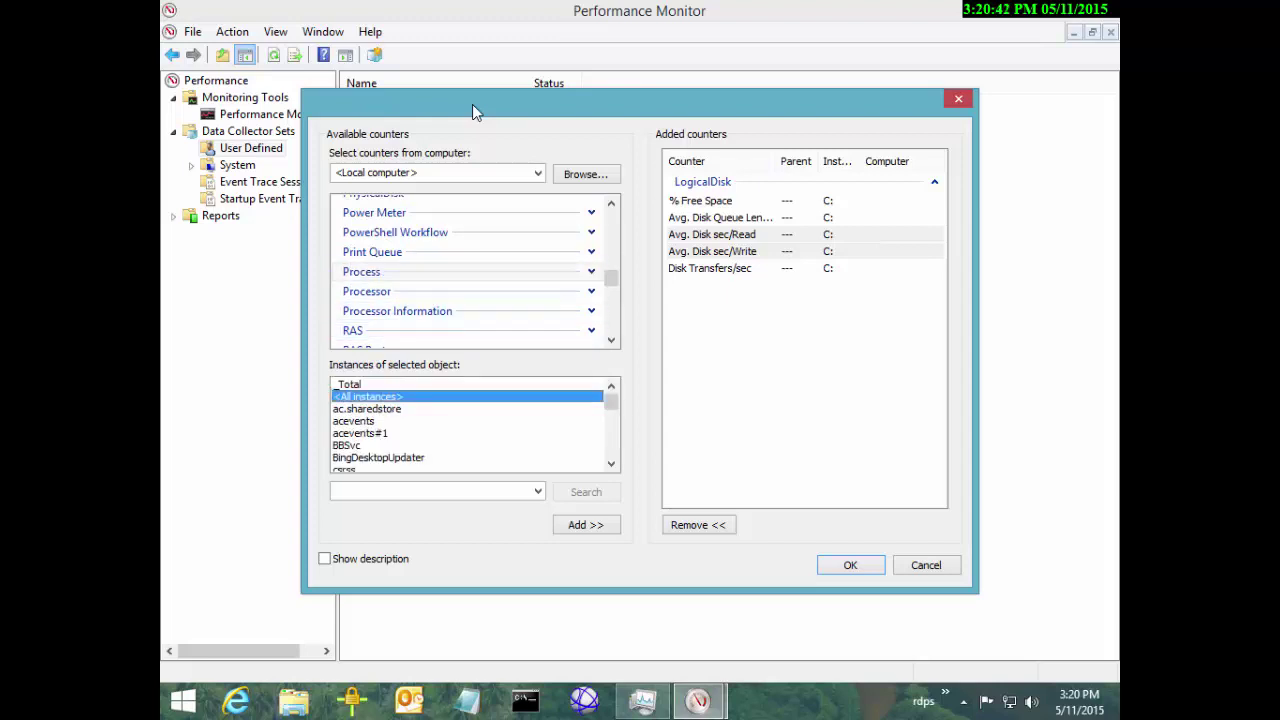
{"action": "left_click", "coordinate": [591, 271]}
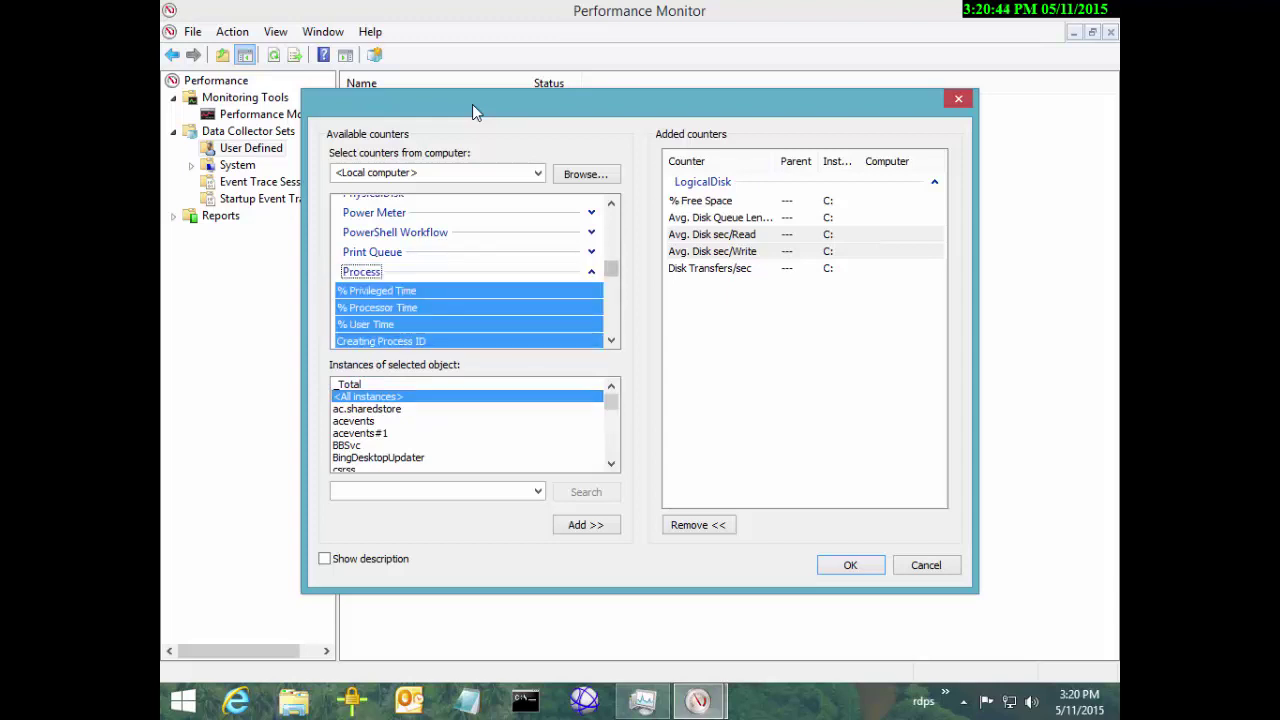
Step: Select only the IO Read Operations/sec counter of the Process object
{"action": "scroll", "coordinate": [475, 112], "scroll_direction": "down", "scroll_amount": 3}
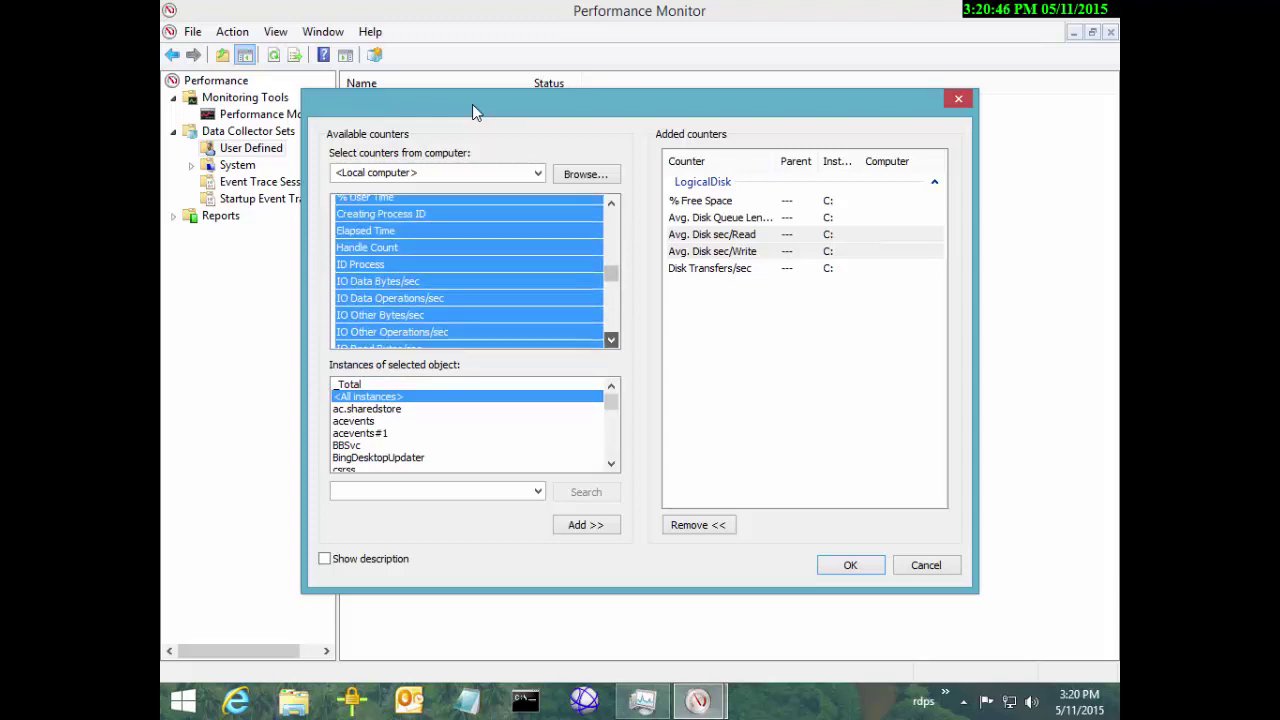
{"action": "left_click", "coordinate": [390, 266]}
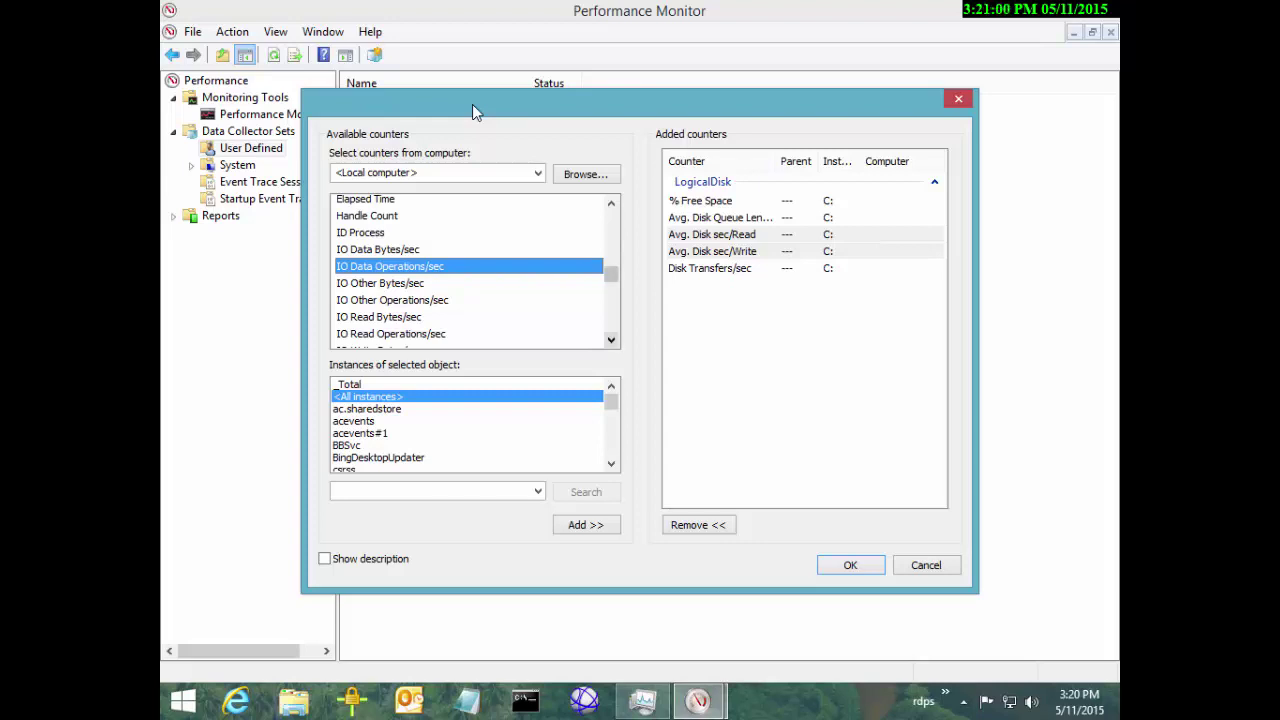
{"action": "scroll", "coordinate": [476, 112], "scroll_direction": "down", "scroll_amount": 1}
{"action": "key", "text": "Down"}
{"action": "key", "text": "Down"}
{"action": "key", "text": "Down"}
{"action": "key", "text": "Down"}
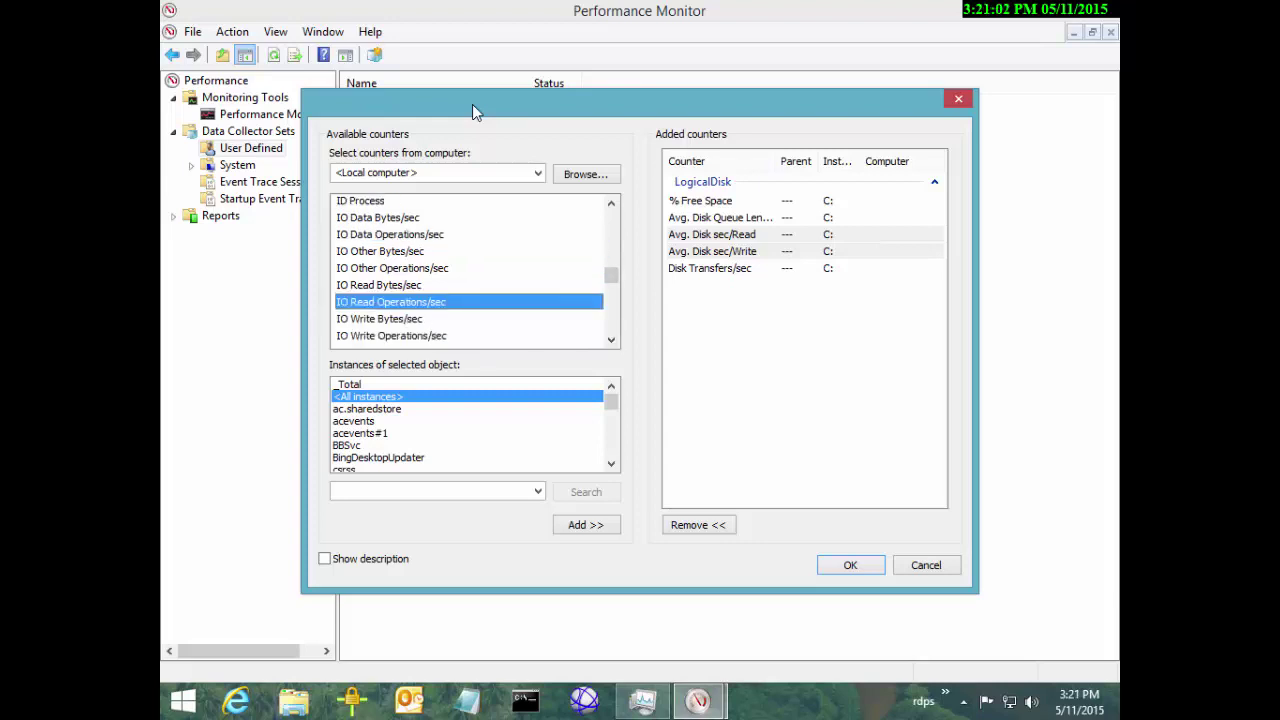
Step: Include IO Write Operations/sec in the selection, add both Process counters for all instances and accept the counter list
{"action": "key", "text": "ctrl+Down"}
{"action": "key", "text": "ctrl+Down"}
{"action": "key", "text": "ctrl+space"}
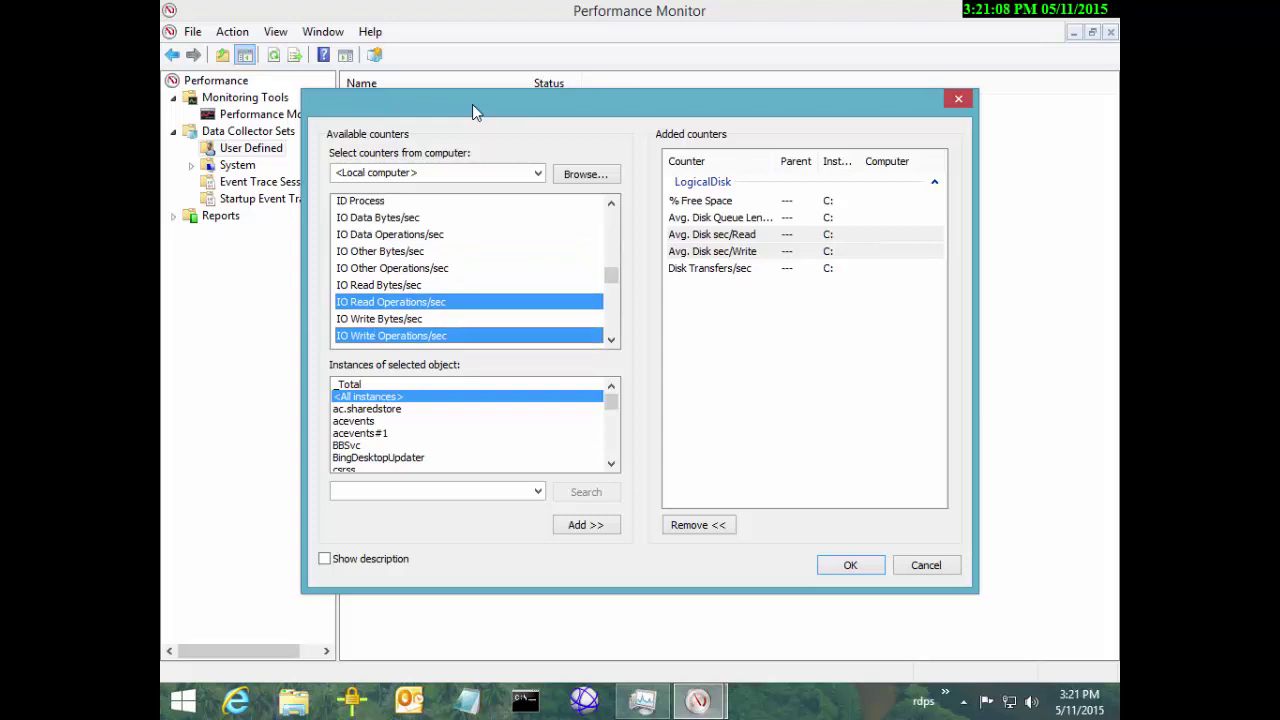
{"action": "left_click", "coordinate": [586, 524]}
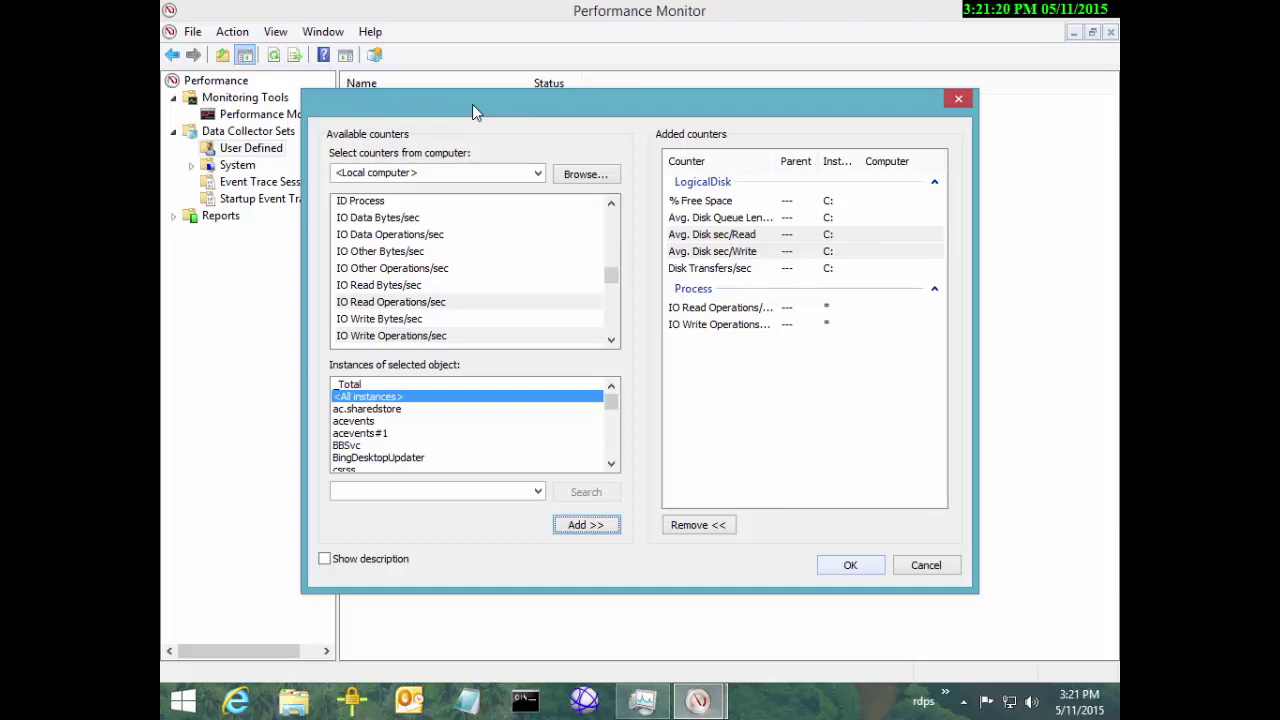
{"action": "key", "text": "Return"}
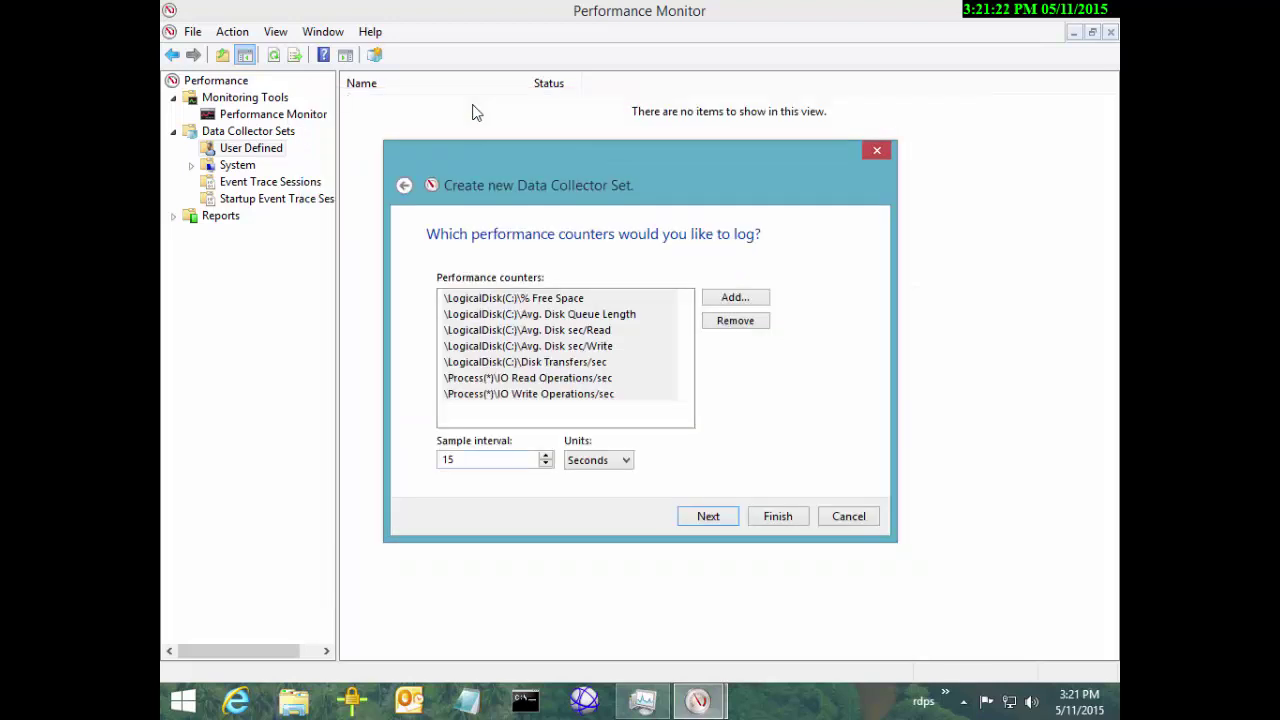
Step: Set the sample interval to 3 seconds and finish creating the data collector set with the Save and close option
{"action": "type", "text": "3"}
{"action": "key", "text": "Return"}
{"action": "key", "text": "Return"}
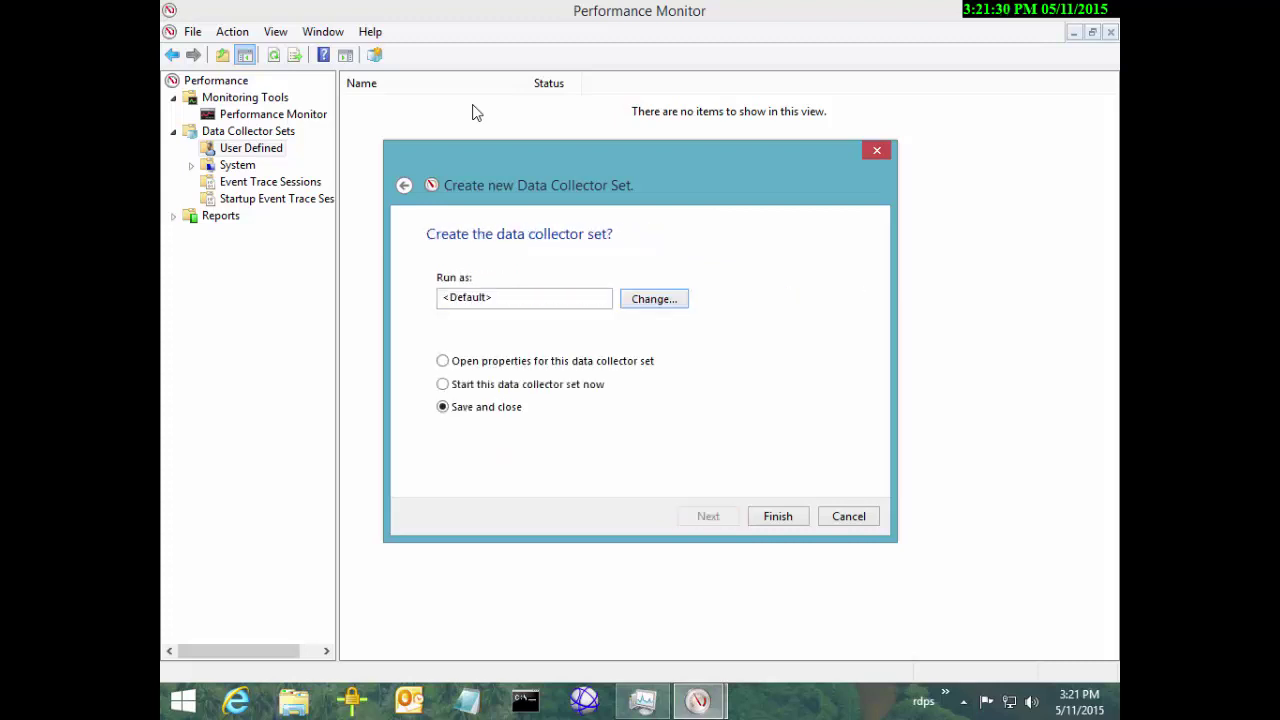
{"action": "key", "text": "Return"}
Step: Start the IOBottleneck data collector set
{"action": "key", "text": "Down"}
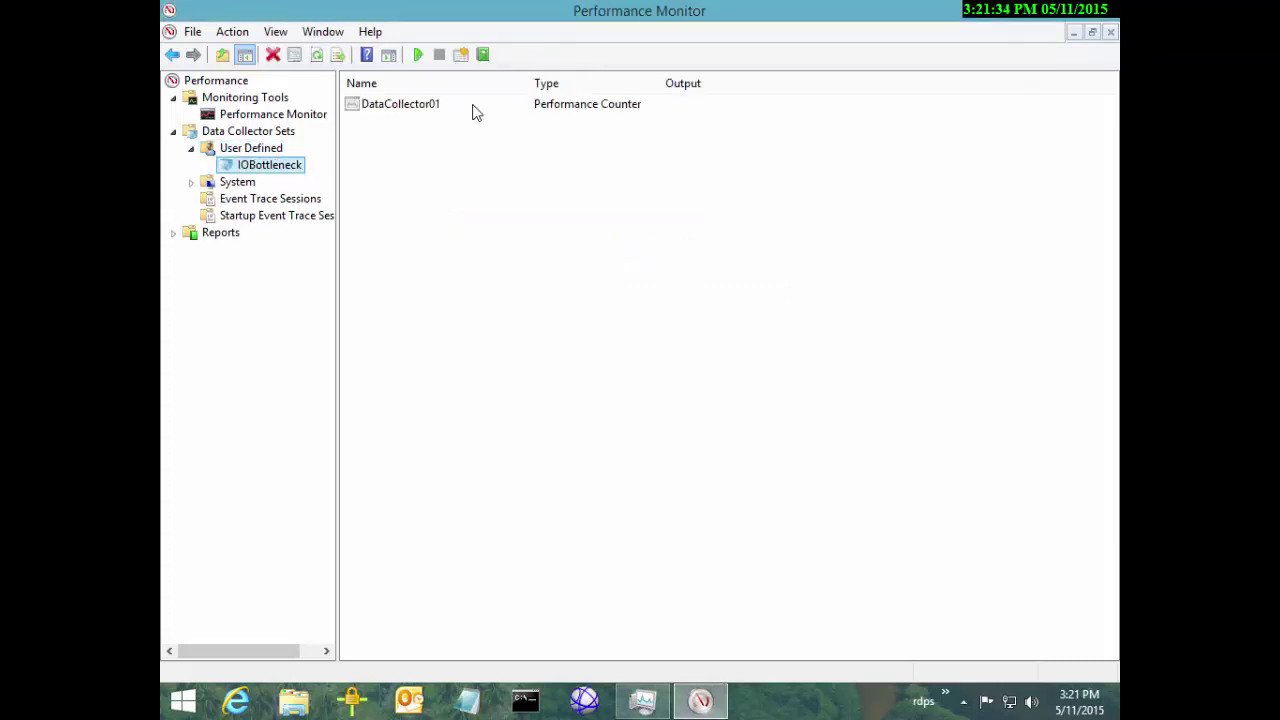
{"action": "key", "text": "shift+F10"}
{"action": "key", "text": "Down"}
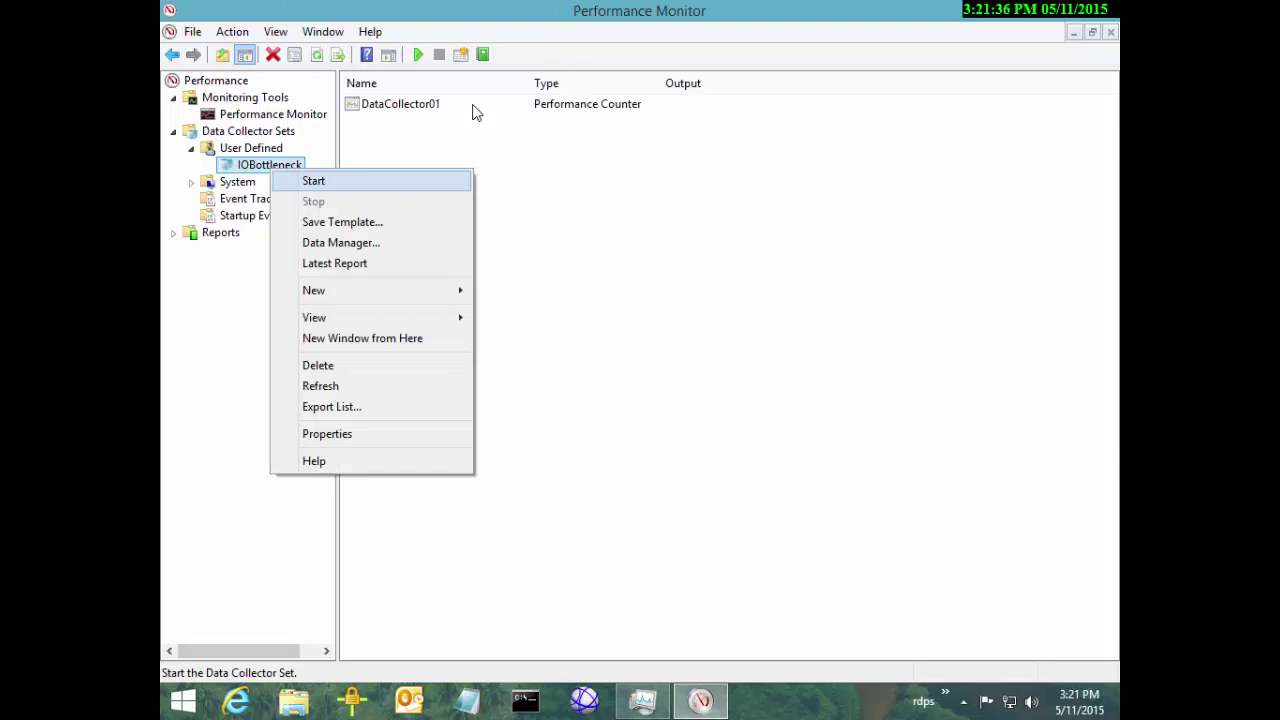
{"action": "key", "text": "Return"}
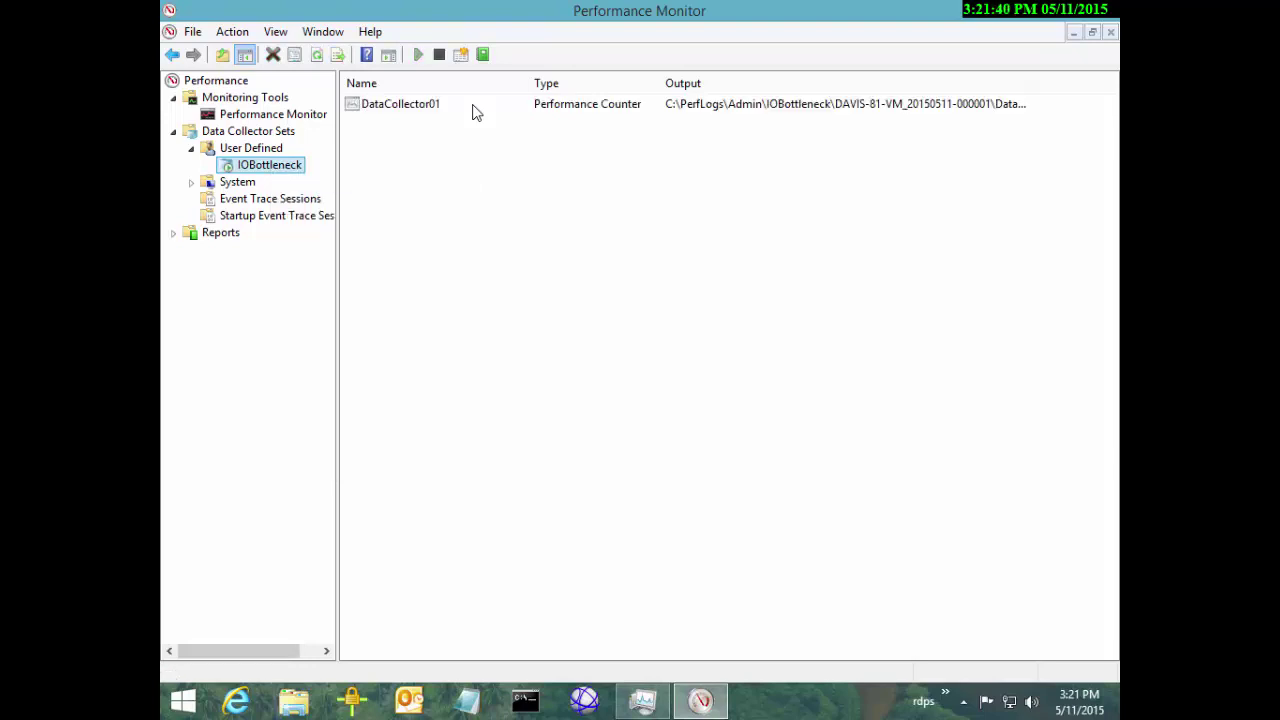
Step: Examine Disk 0 (C:) activity in Task Manager and Disk 1 (D:) activity in the second Task Manager window, moving that window aside
{"action": "key", "text": "alt+Tab"}
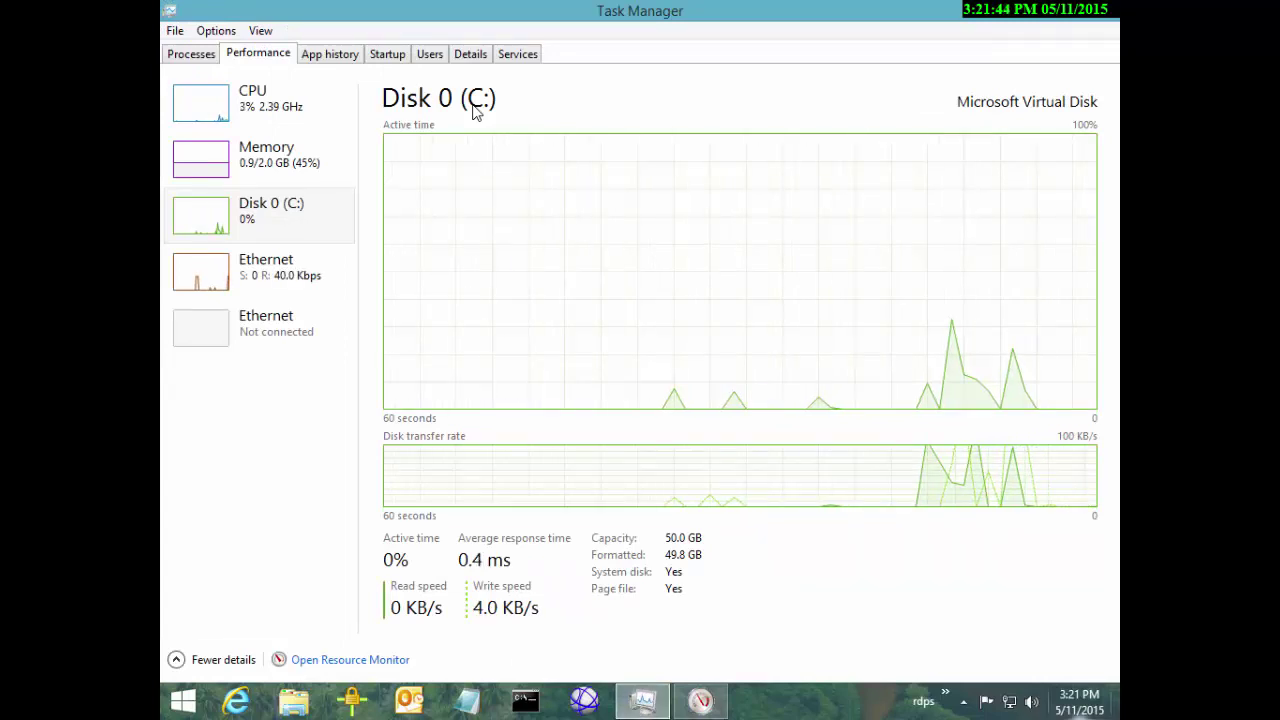
{"action": "key", "text": "alt+Tab"}
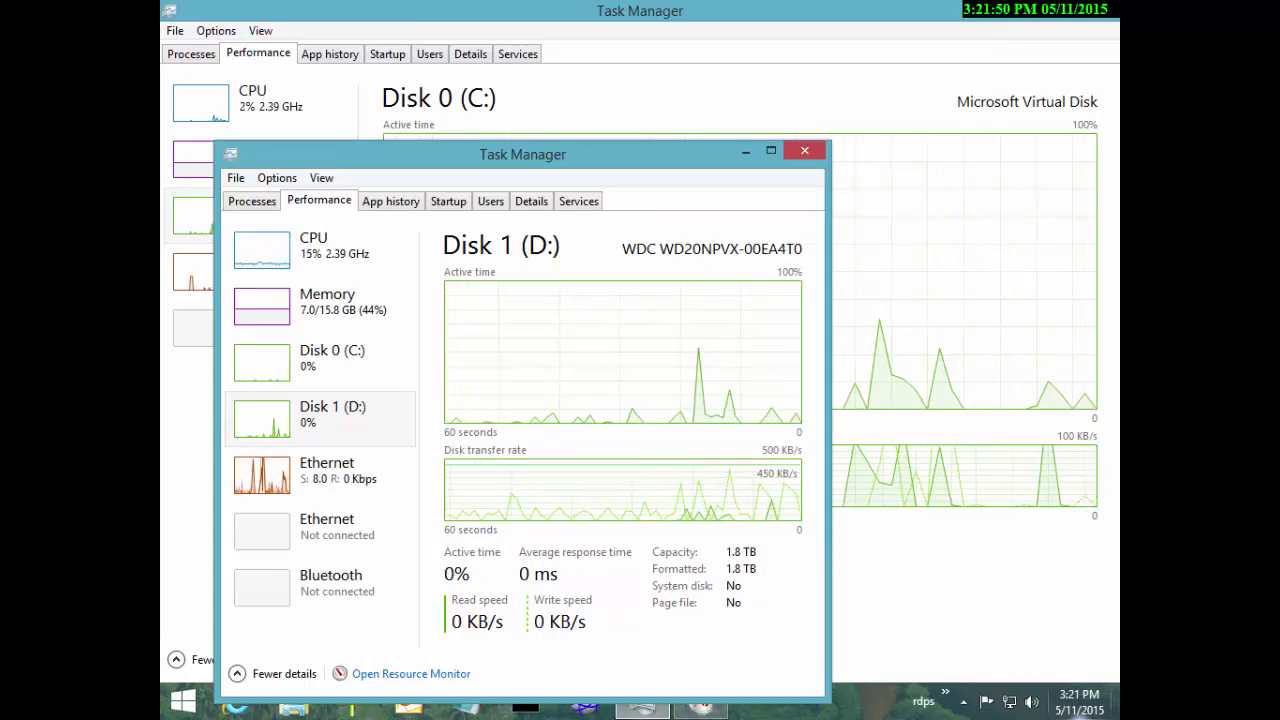
{"action": "left_click_drag", "start_coordinate": [522, 154], "coordinate": [655, 103]}
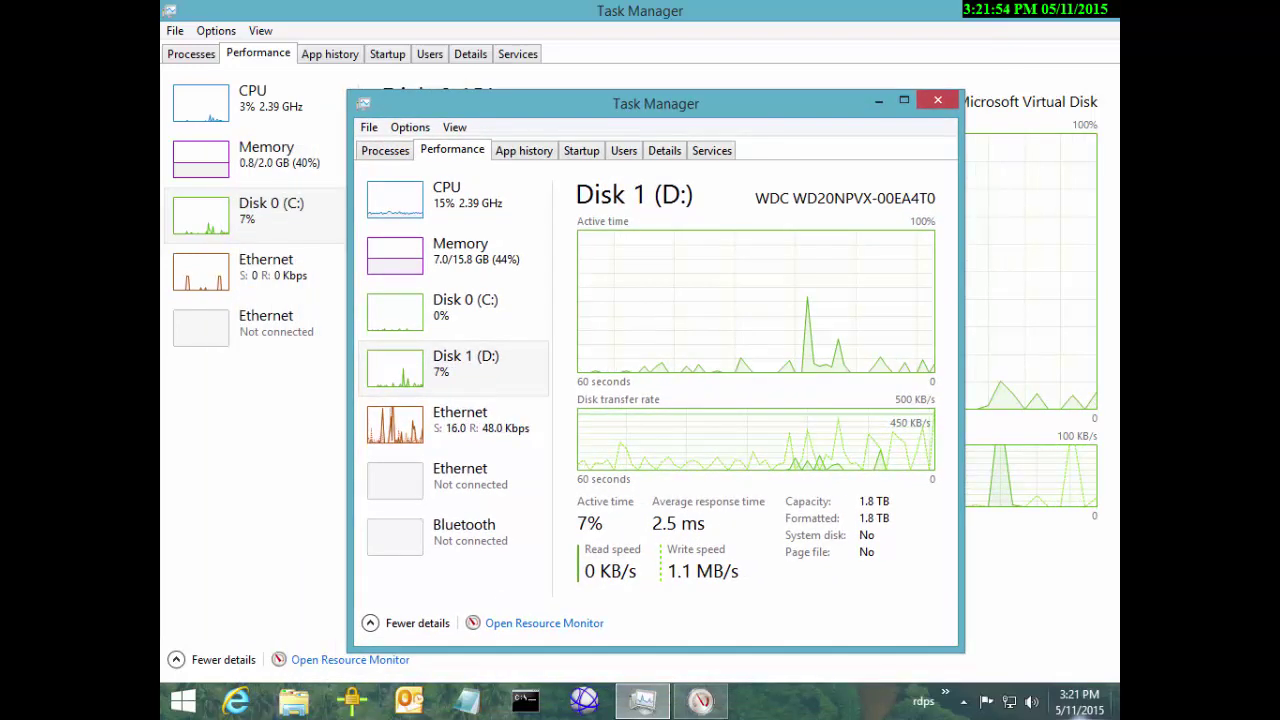
{"action": "left_click_drag", "start_coordinate": [533, 104], "coordinate": [1114, 34]}
{"action": "left_click", "coordinate": [1005, 10]}
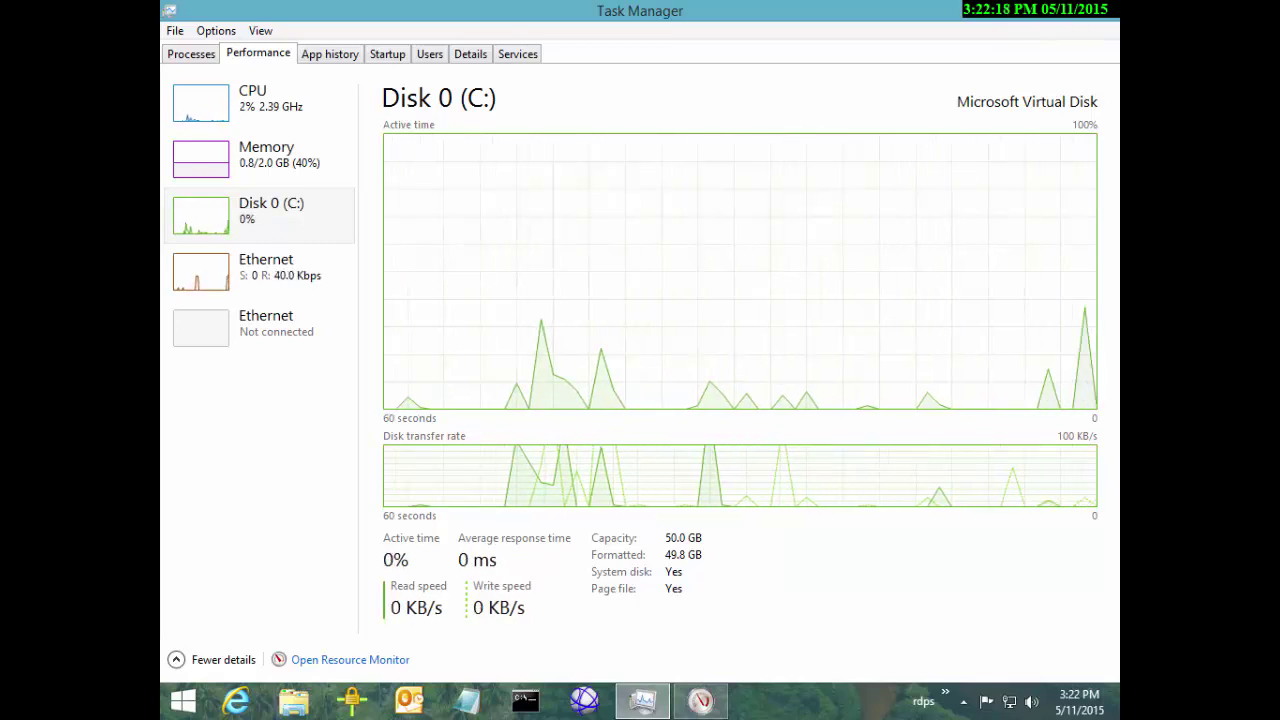
Step: Minimize the open windows and launch IOmeter.exe from the iometer-1.1.0-win64.x86_64-bin desktop folder, allowing it to make changes
{"action": "left_click", "coordinate": [1034, 9]}
{"action": "left_click", "coordinate": [1034, 9]}
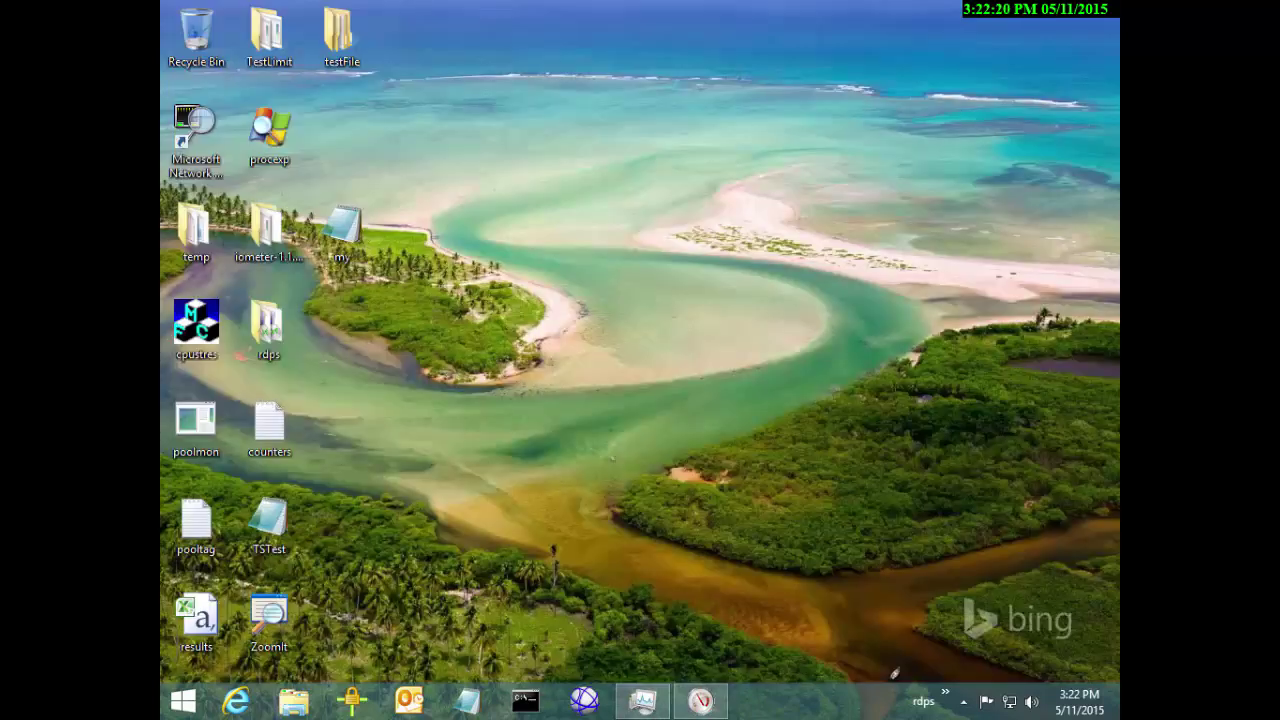
{"action": "double_click", "coordinate": [267, 228]}
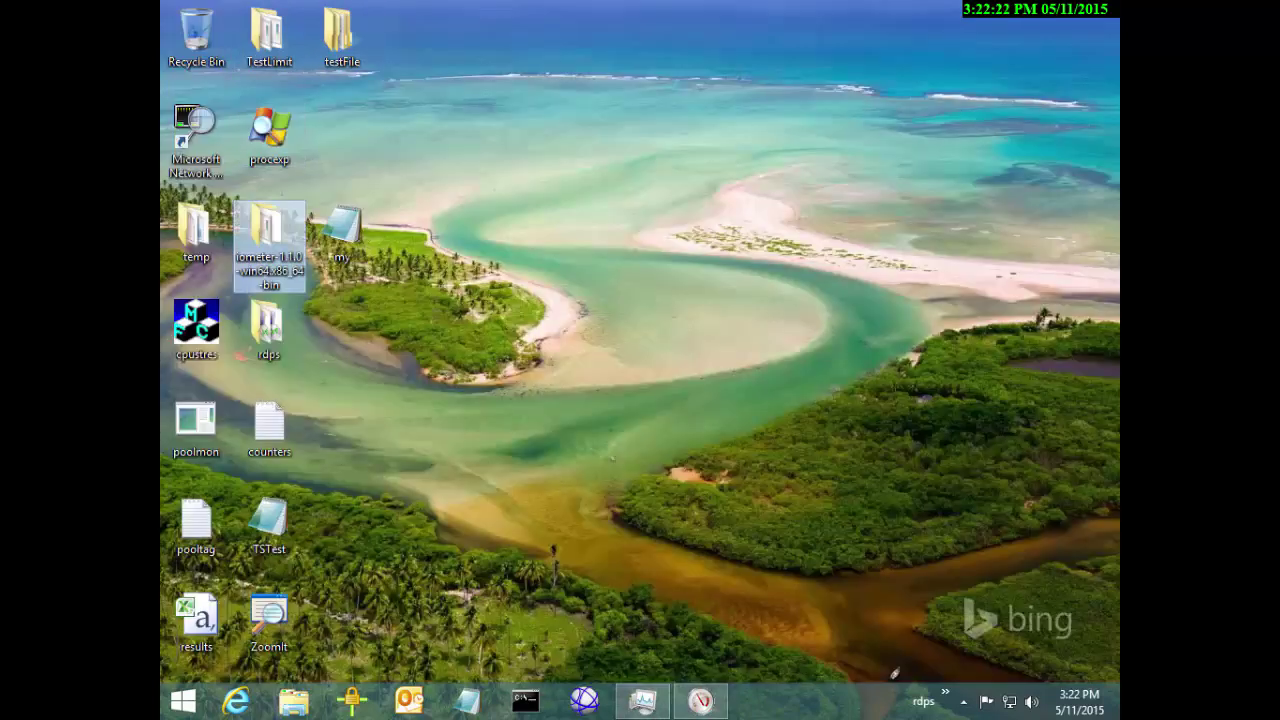
{"action": "double_click", "coordinate": [532, 248]}
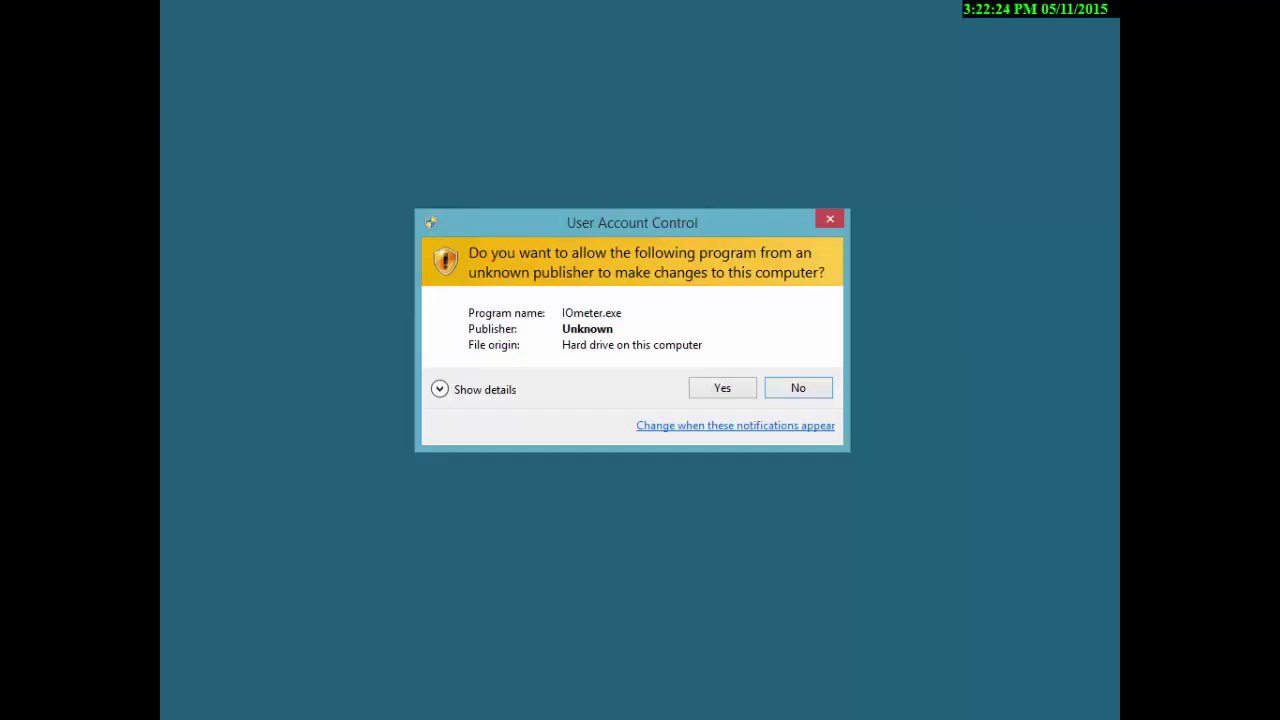
{"action": "left_click", "coordinate": [722, 388]}
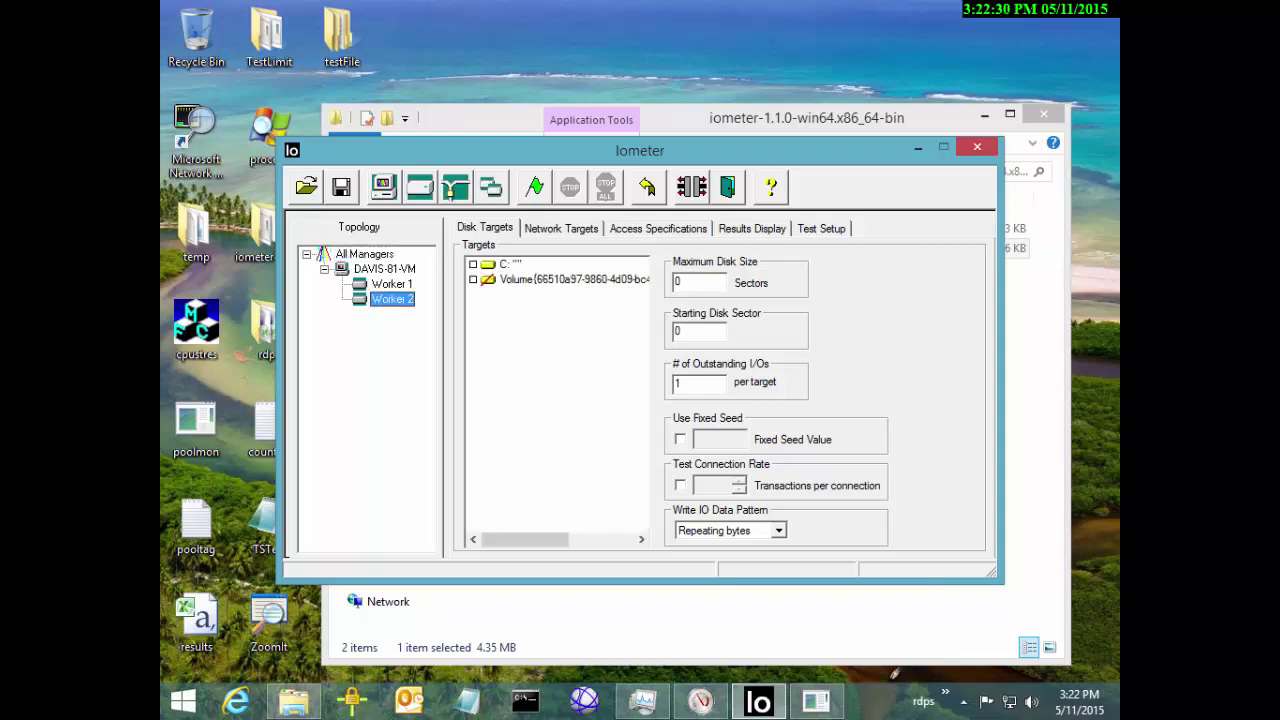
Step: Remove Worker 2 in Iometer and set drive C: as the disk target of Worker 1
{"action": "left_click", "coordinate": [691, 187]}
{"action": "left_click", "coordinate": [392, 284]}
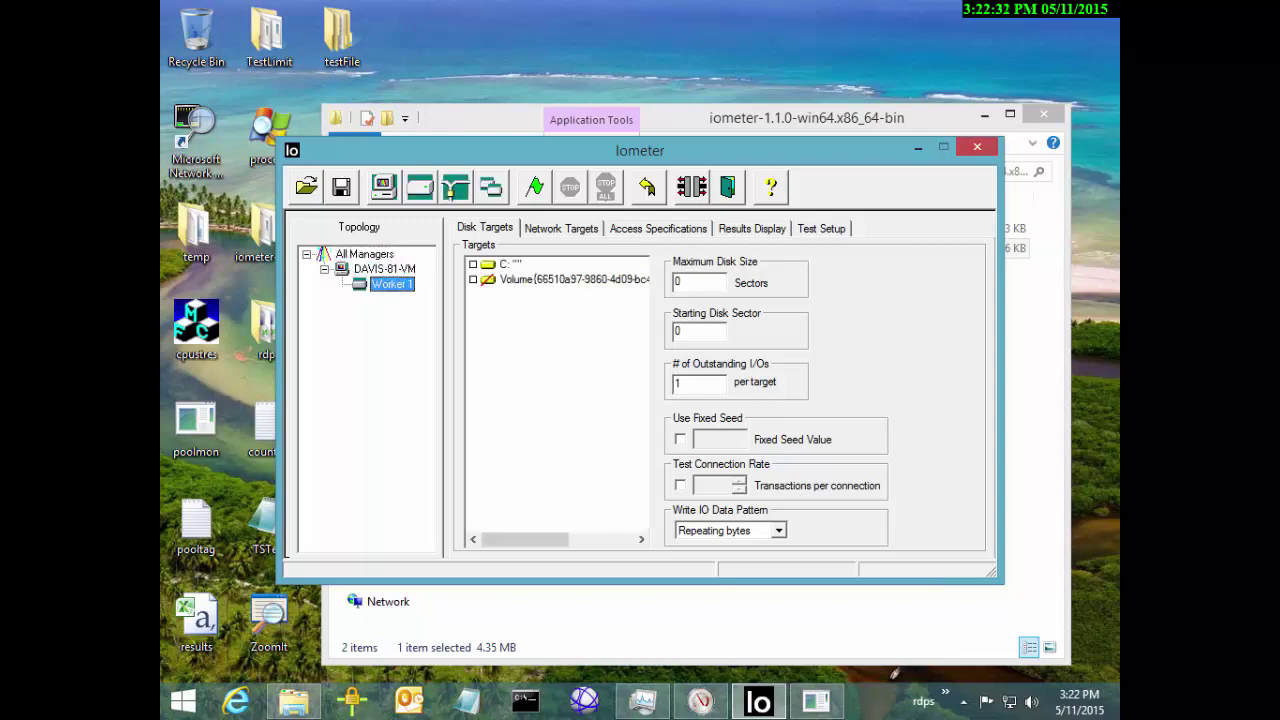
{"action": "left_click", "coordinate": [473, 264]}
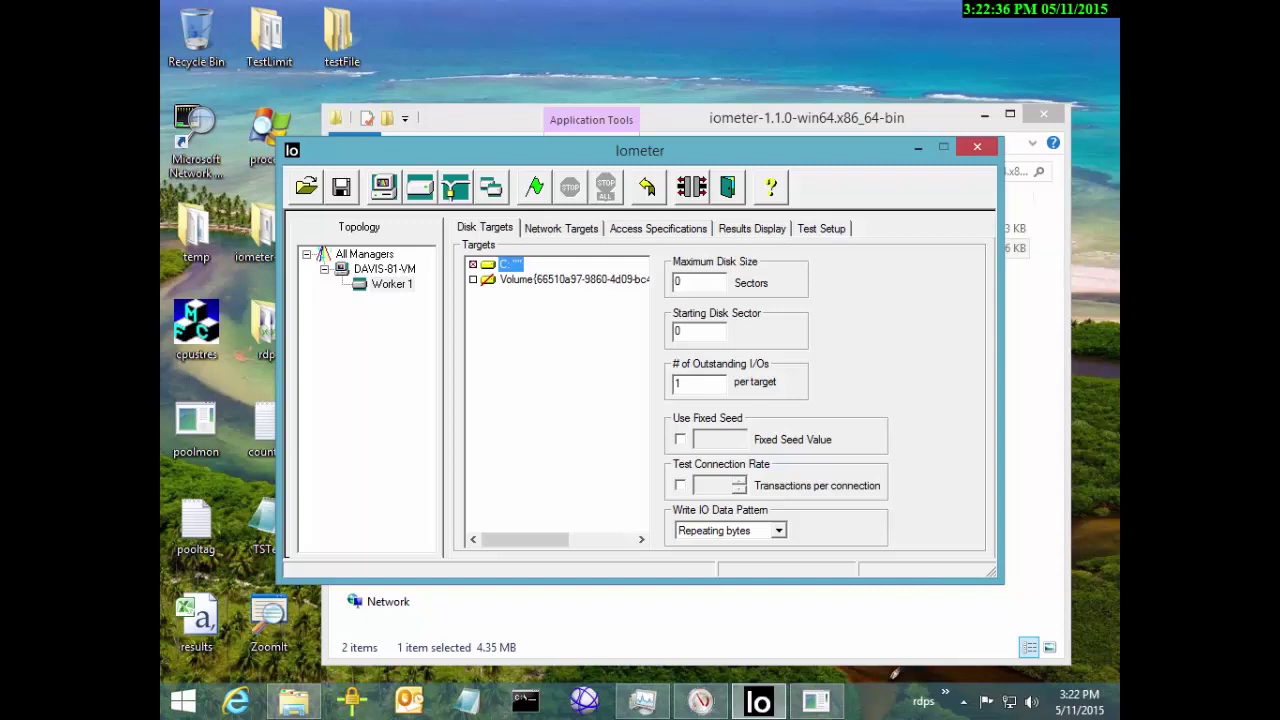
Step: Assign the All in one global access specification to Worker 1
{"action": "left_click", "coordinate": [657, 228]}
{"action": "scroll", "coordinate": [810, 390], "scroll_direction": "down", "scroll_amount": 6}
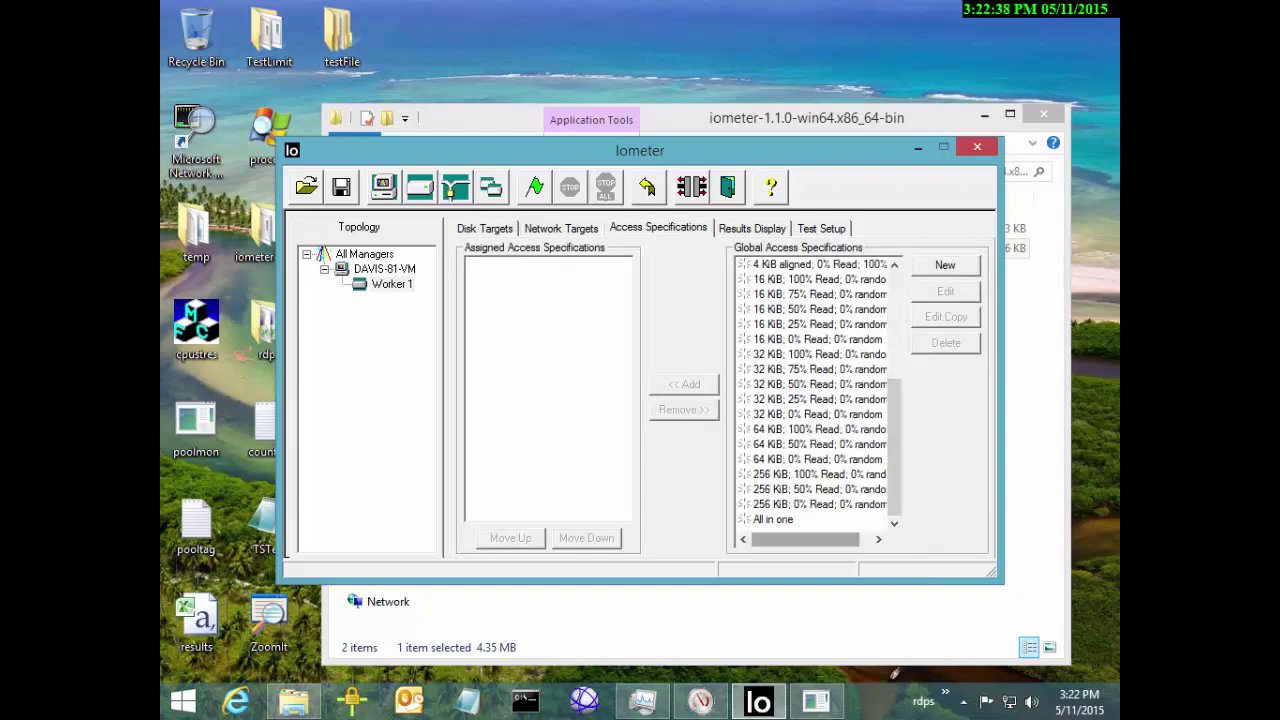
{"action": "left_click", "coordinate": [773, 519]}
{"action": "left_click", "coordinate": [684, 384]}
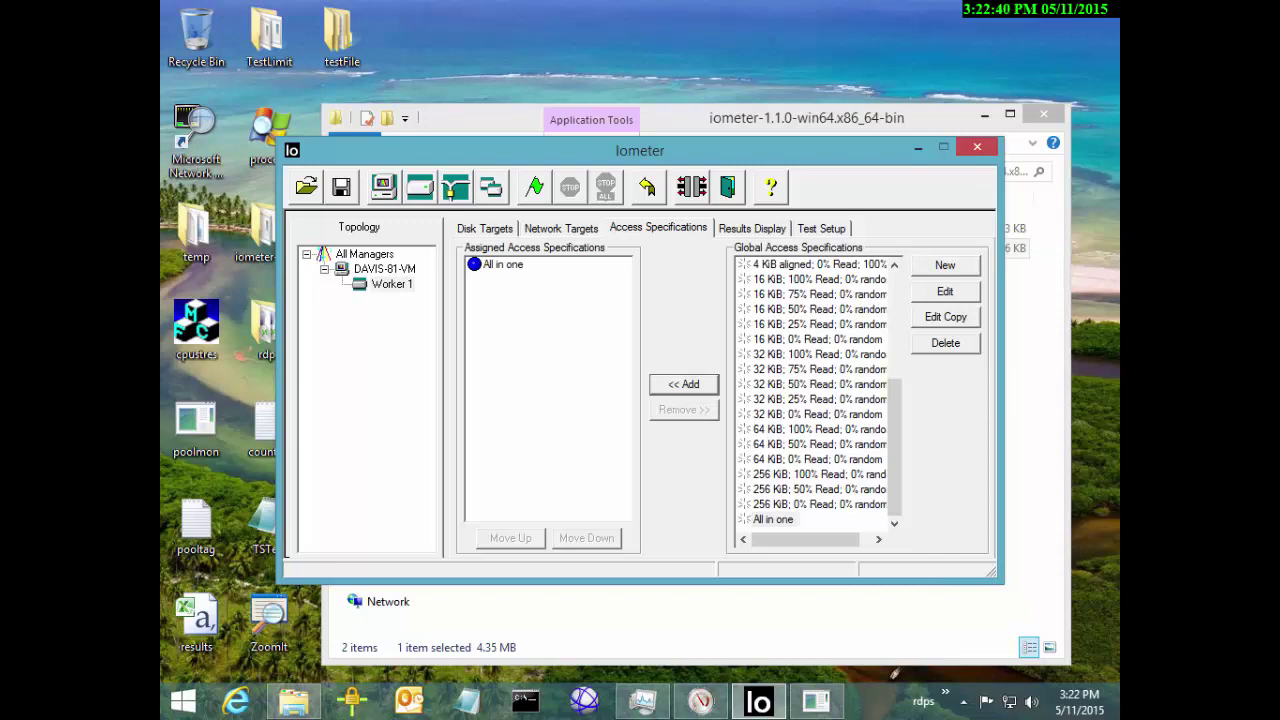
Step: Duplicate Worker 1 and review the disk targets of both workers
{"action": "left_click", "coordinate": [484, 228]}
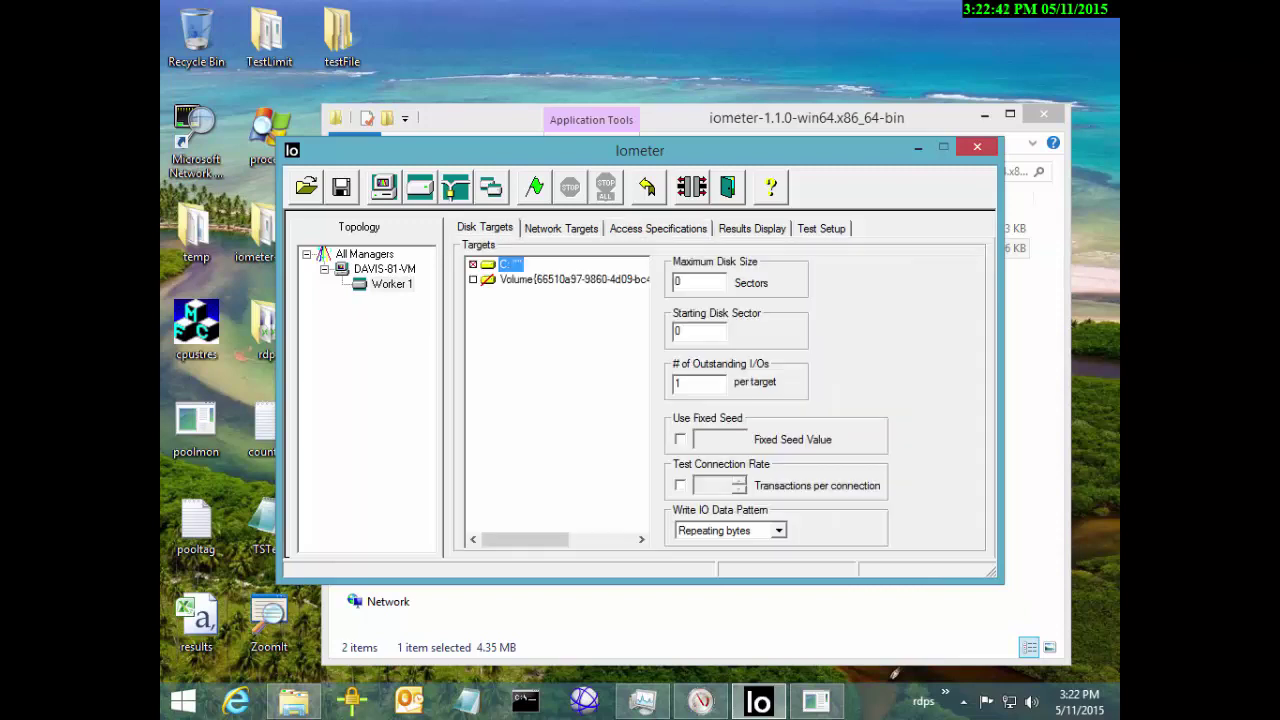
{"action": "left_click", "coordinate": [392, 284]}
{"action": "left_click", "coordinate": [490, 187]}
{"action": "left_click", "coordinate": [391, 298]}
{"action": "left_click", "coordinate": [391, 283]}
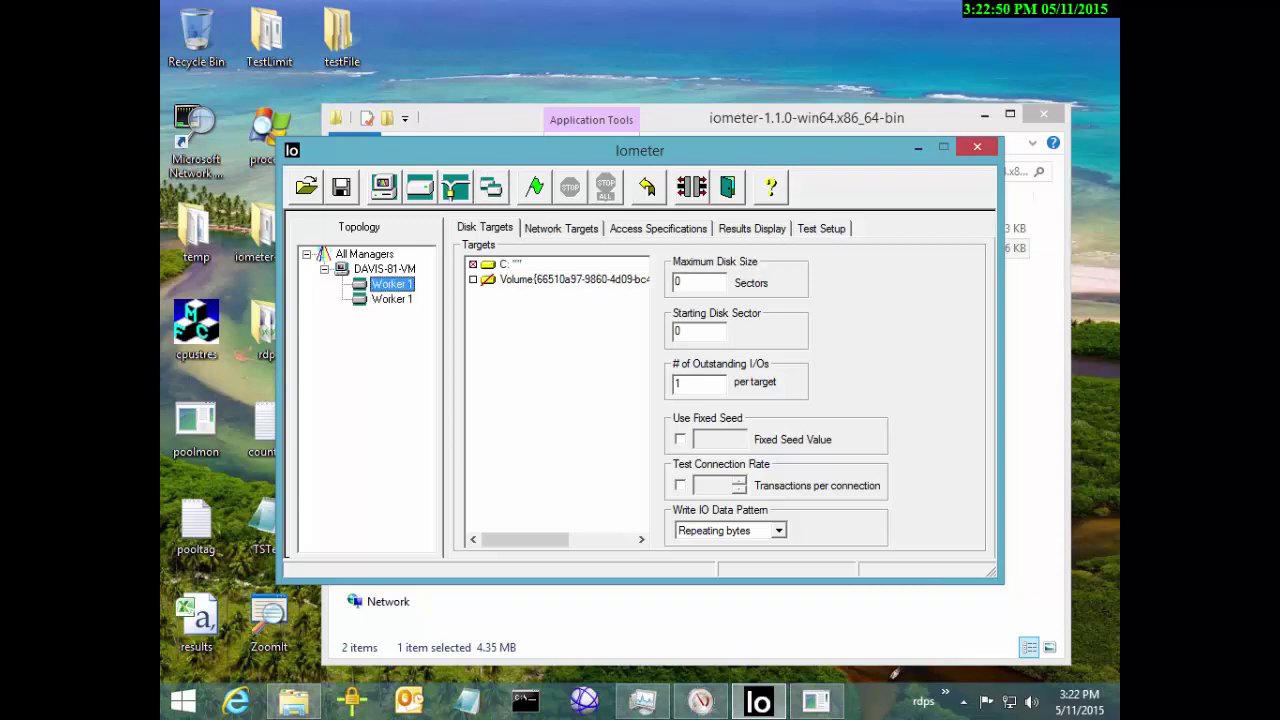
{"action": "left_click", "coordinate": [391, 298]}
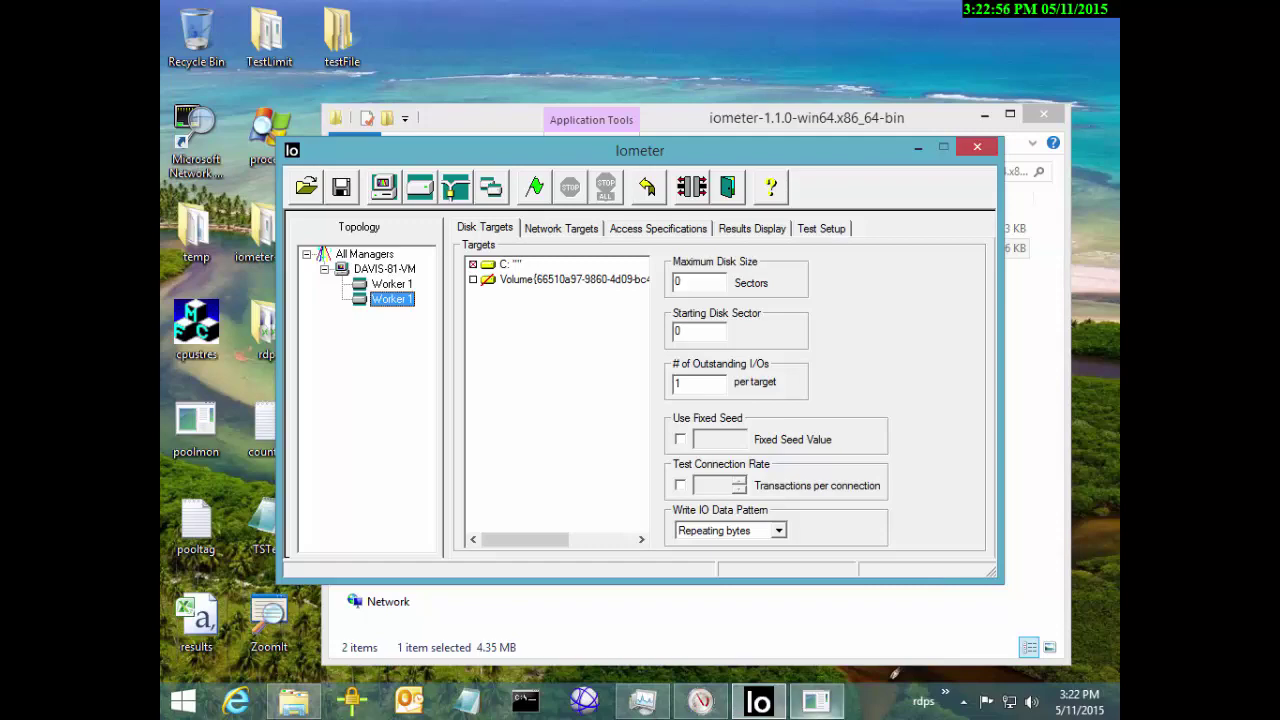
Step: Look at the dynamo console and Performance Monitor, and examine Disk 0 (C:) activity in Task Manager
{"action": "left_click", "coordinate": [816, 701]}
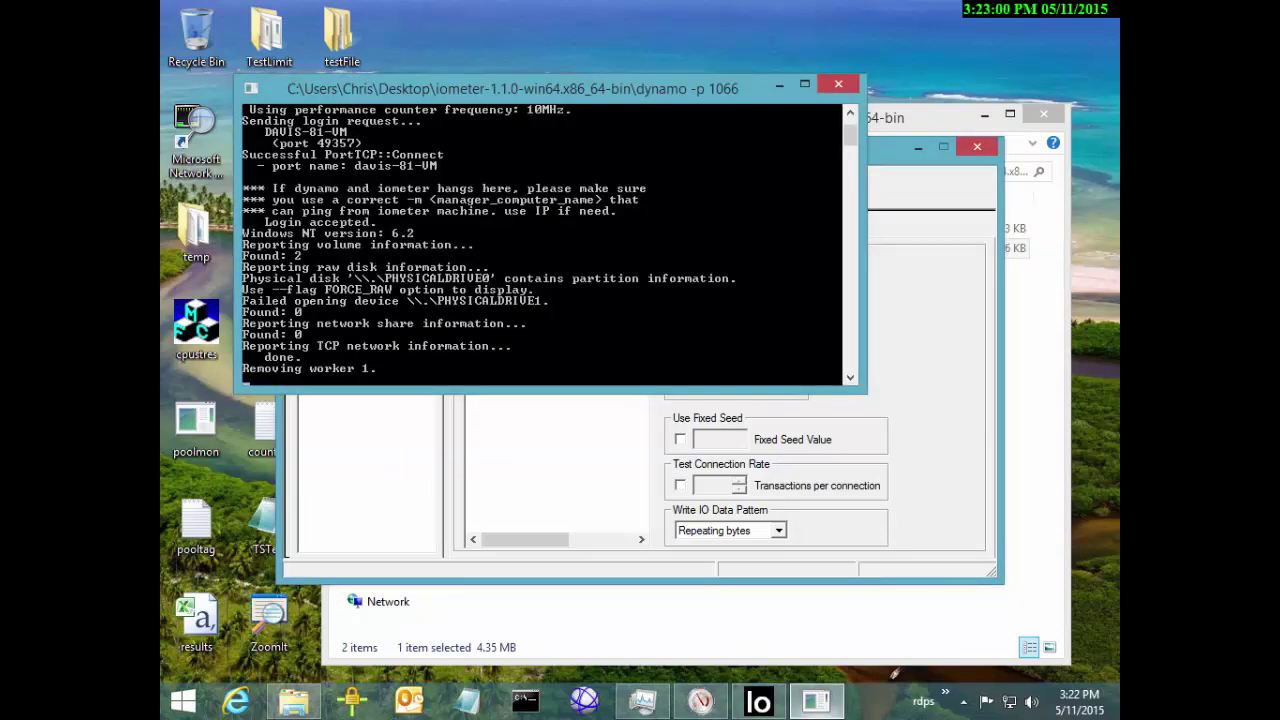
{"action": "left_click", "coordinate": [700, 700]}
{"action": "left_click", "coordinate": [700, 700]}
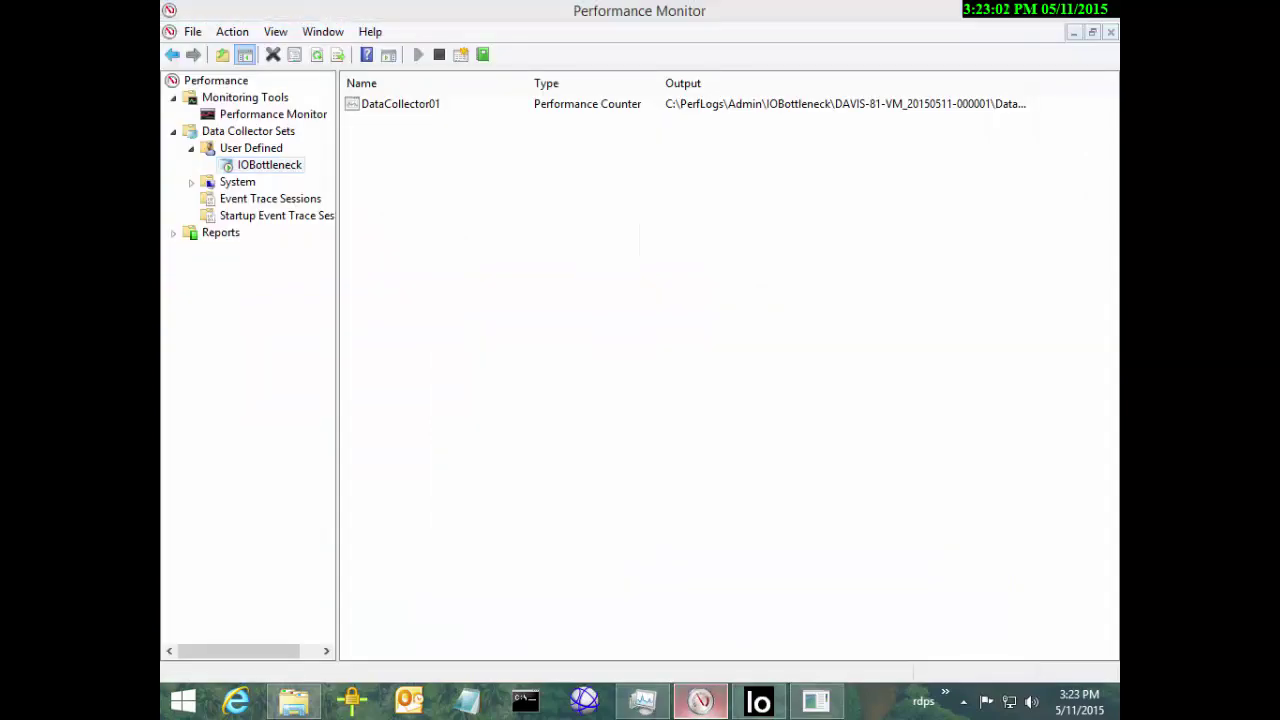
{"action": "left_click", "coordinate": [642, 700]}
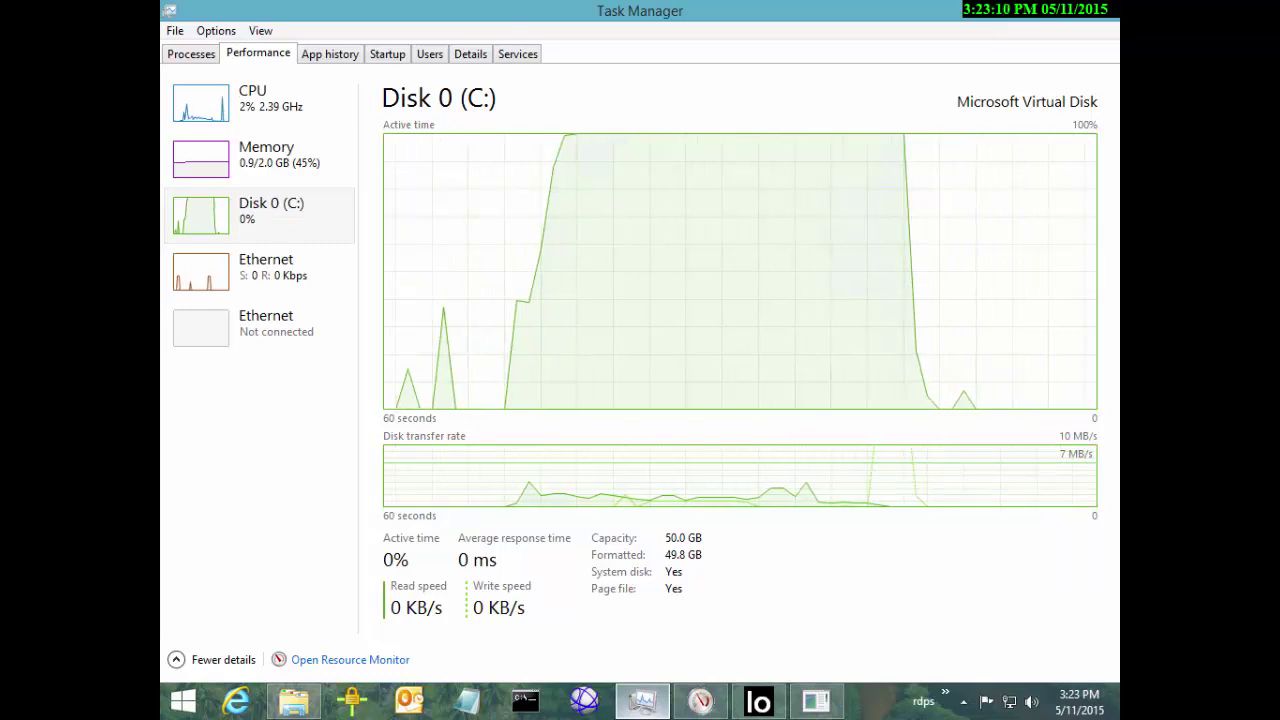
Step: Stop the IOBottleneck data collector set in Performance Monitor and start it again for a fresh log
{"action": "left_click", "coordinate": [642, 700]}
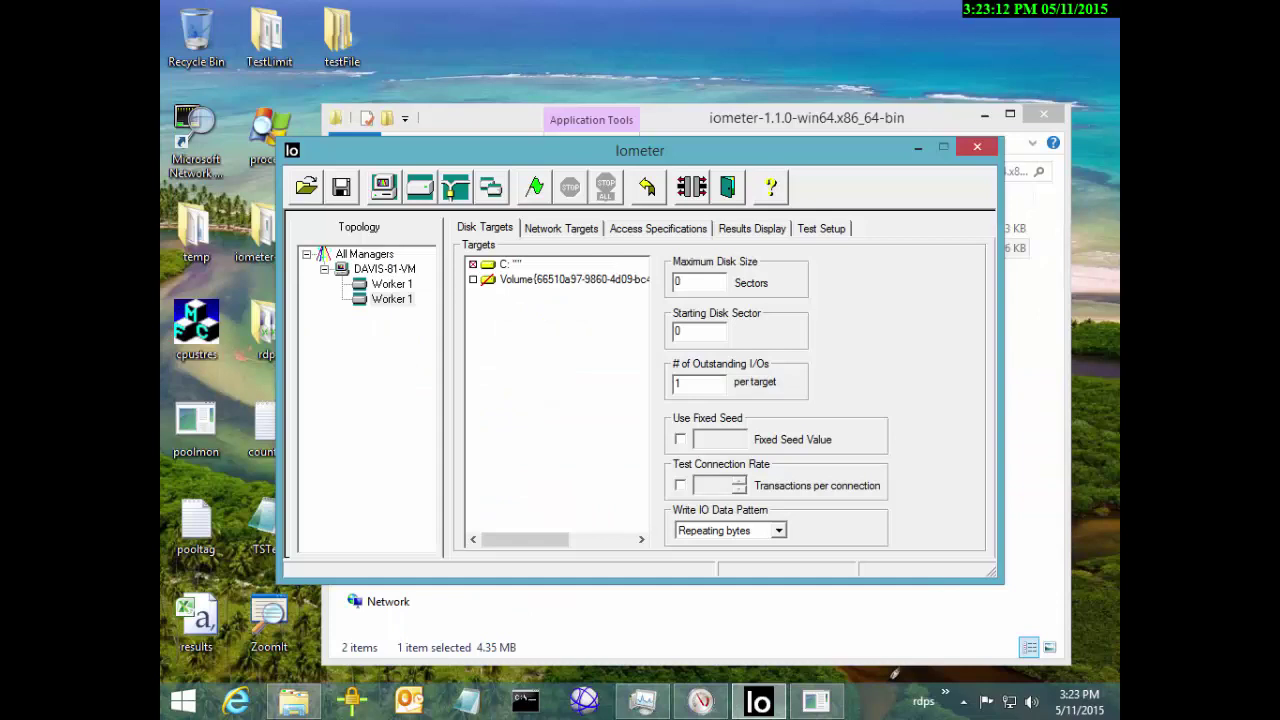
{"action": "key", "text": "alt+Tab"}
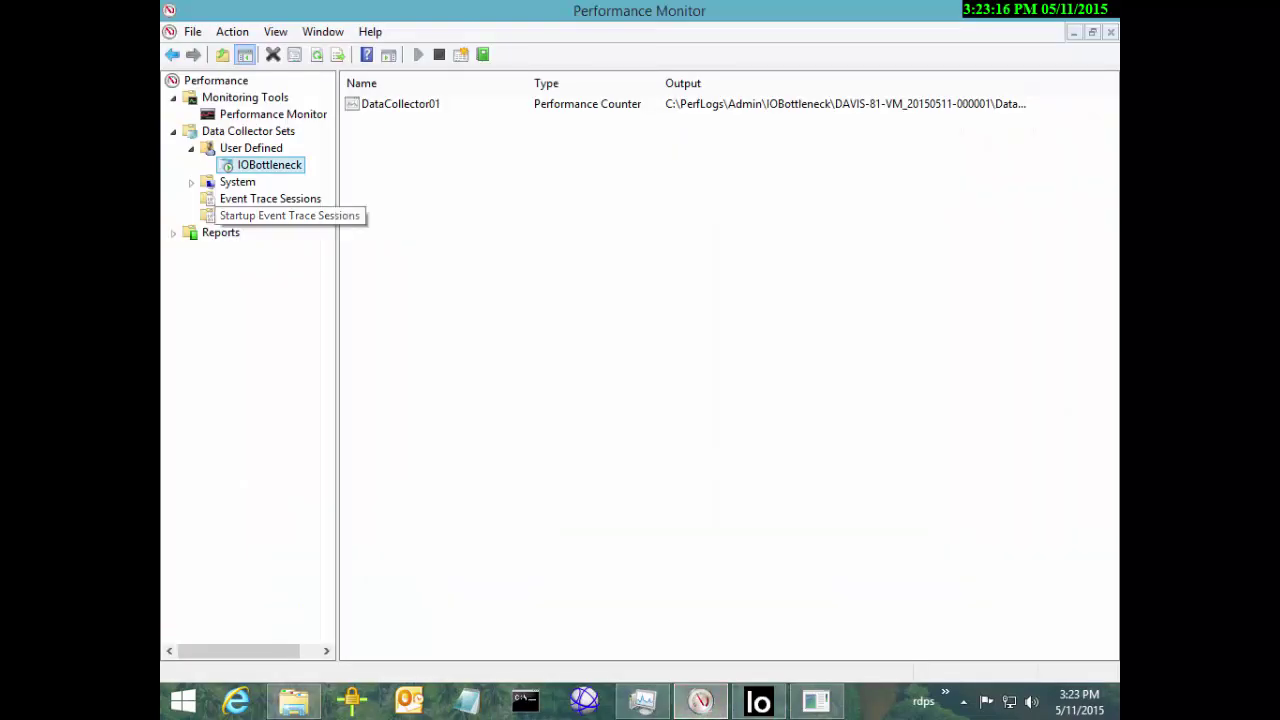
{"action": "right_click", "coordinate": [266, 165]}
{"action": "left_click", "coordinate": [300, 197]}
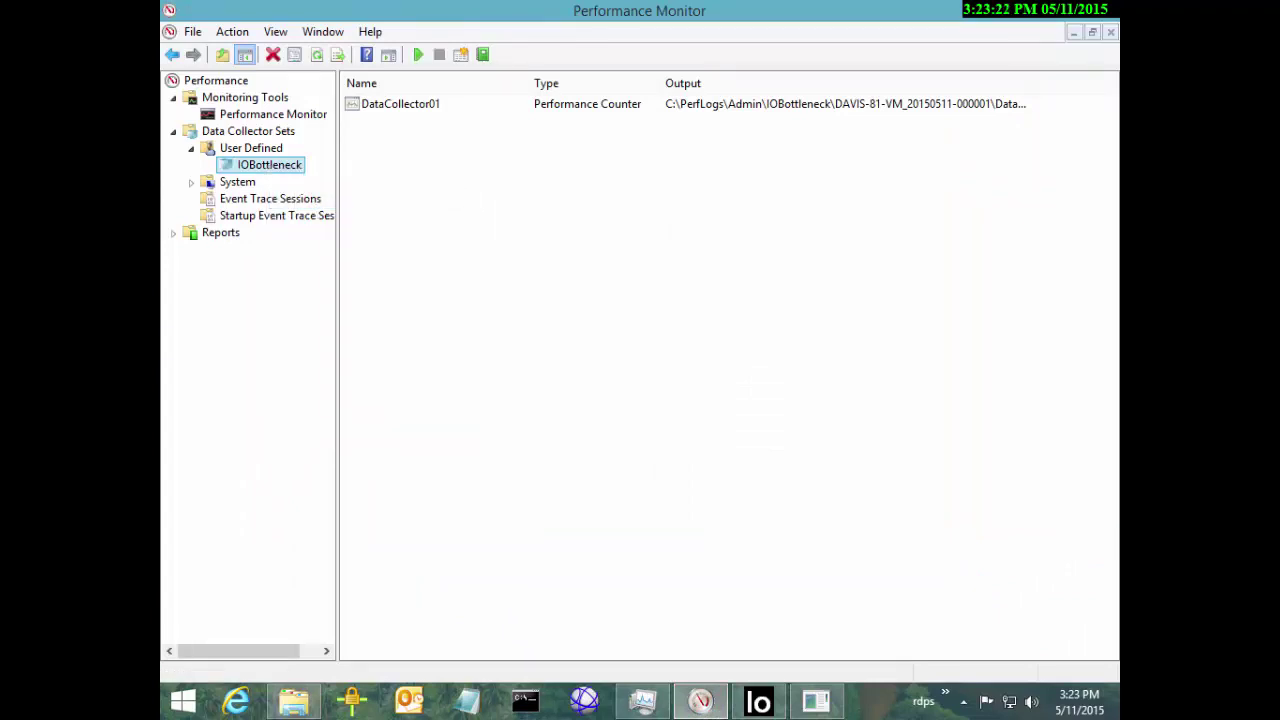
{"action": "right_click", "coordinate": [258, 163]}
{"action": "left_click", "coordinate": [300, 175]}
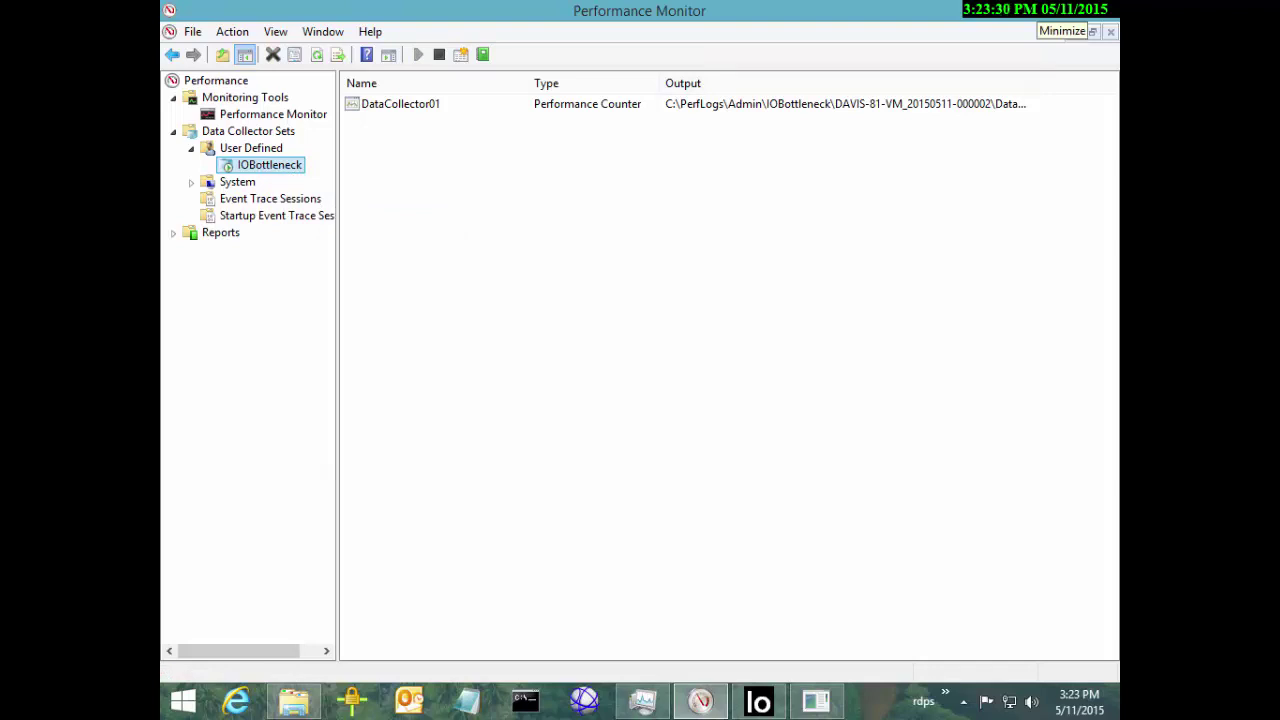
{"action": "left_click", "coordinate": [1077, 31]}
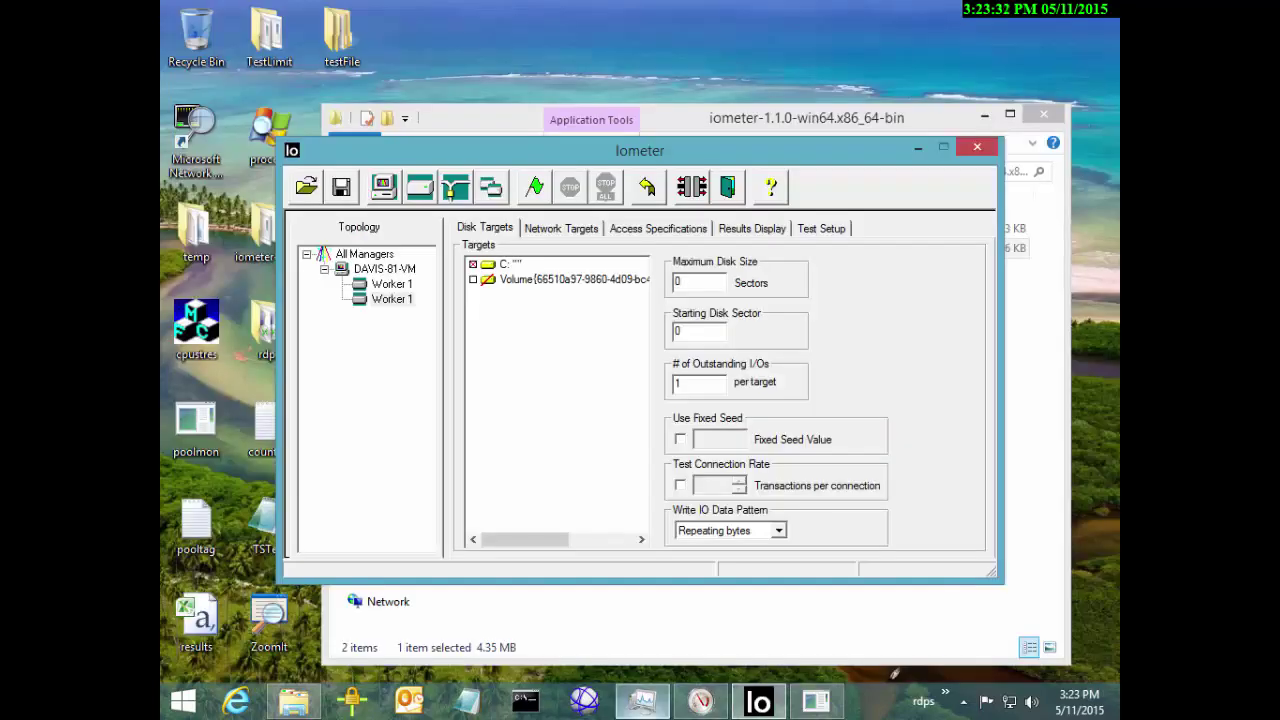
Step: Bring up the Disk 0 (C:) performance view in Task Manager and place the Iometer window over it
{"action": "left_click", "coordinate": [700, 700]}
{"action": "left_click", "coordinate": [700, 700]}
{"action": "left_click", "coordinate": [642, 700]}
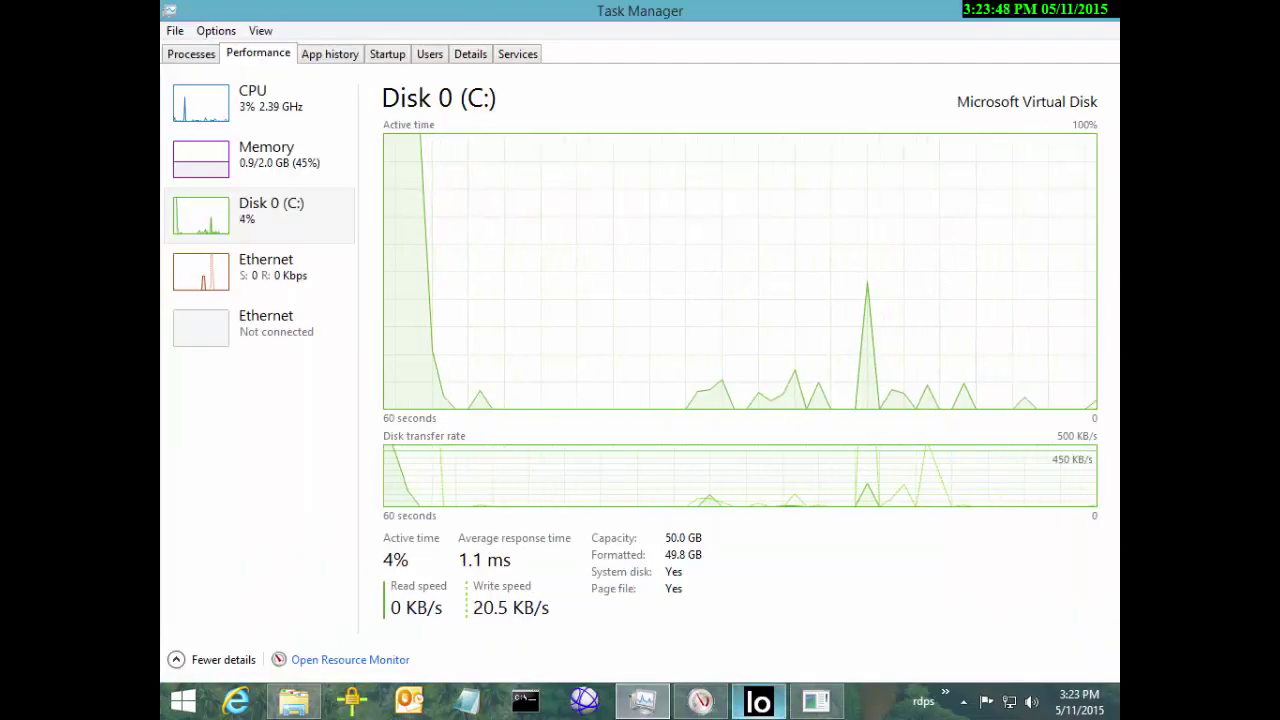
{"action": "left_click", "coordinate": [758, 701]}
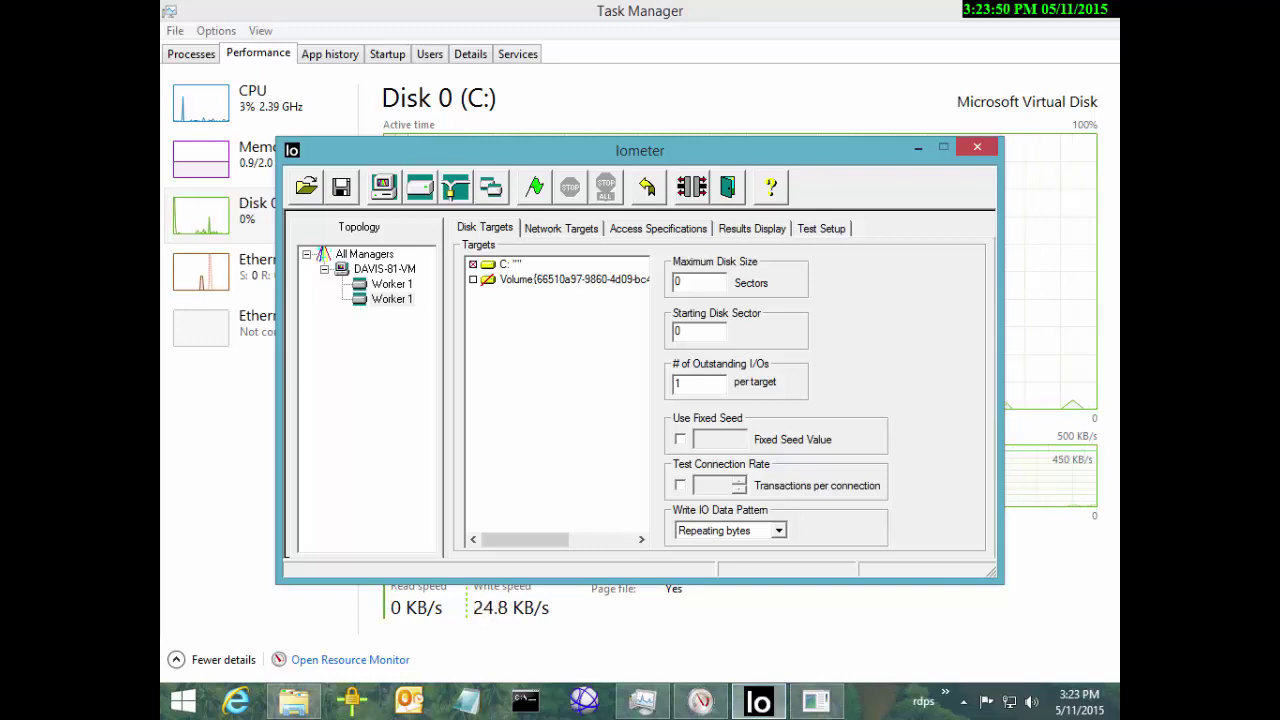
{"action": "left_click_drag", "start_coordinate": [640, 150], "coordinate": [557, 166]}
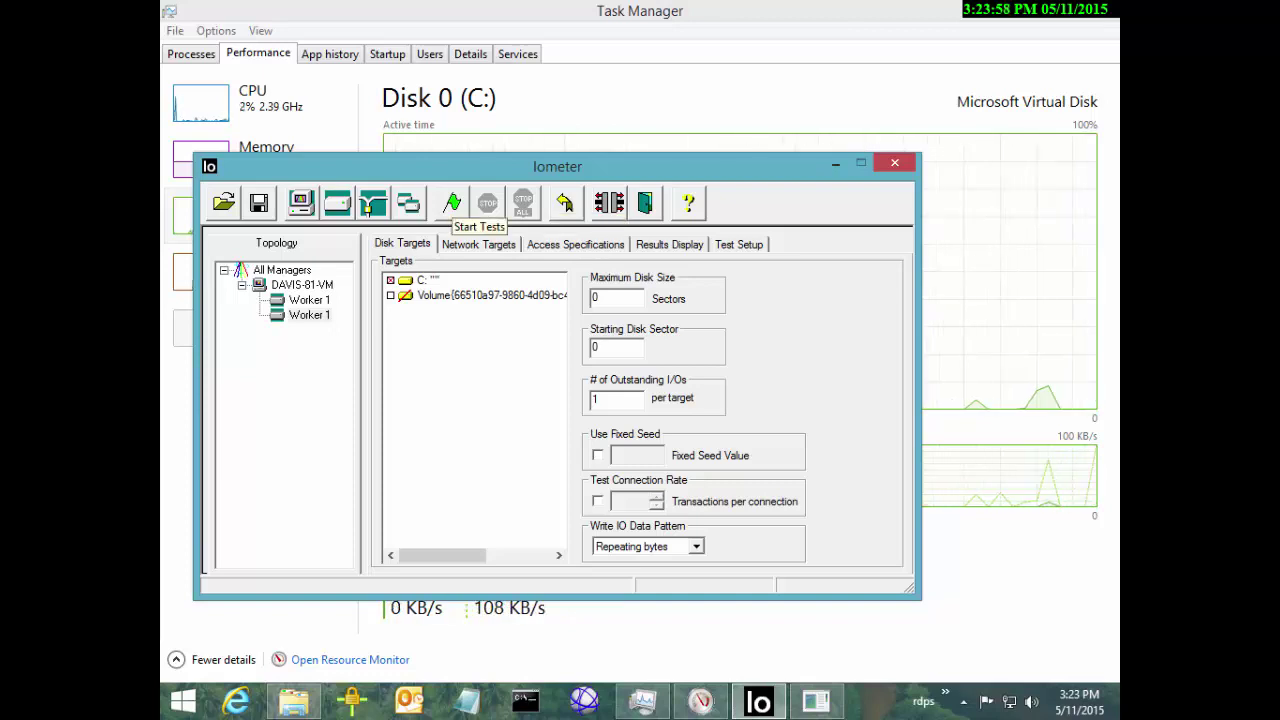
Step: Start the Iometer test, saving the output as results in CSV format on the Desktop, and uncover Task Manager's disk read-outs
{"action": "left_click", "coordinate": [452, 204]}
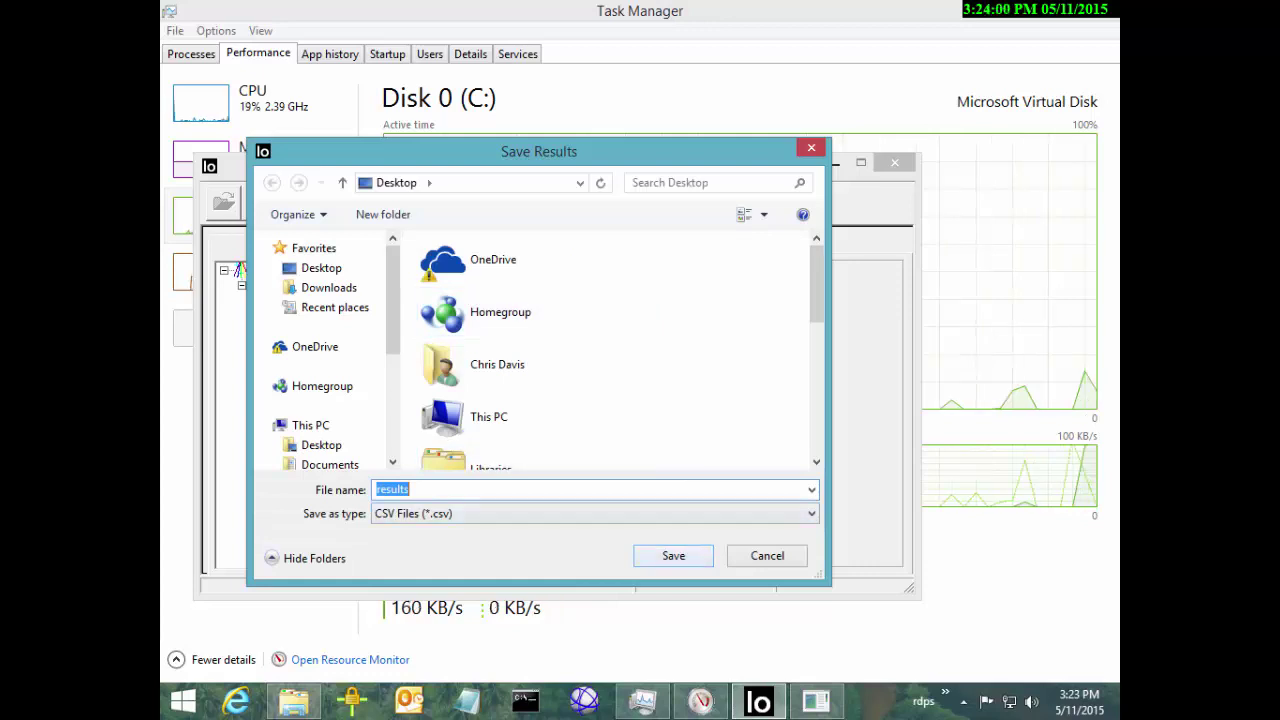
{"action": "left_click", "coordinate": [673, 555]}
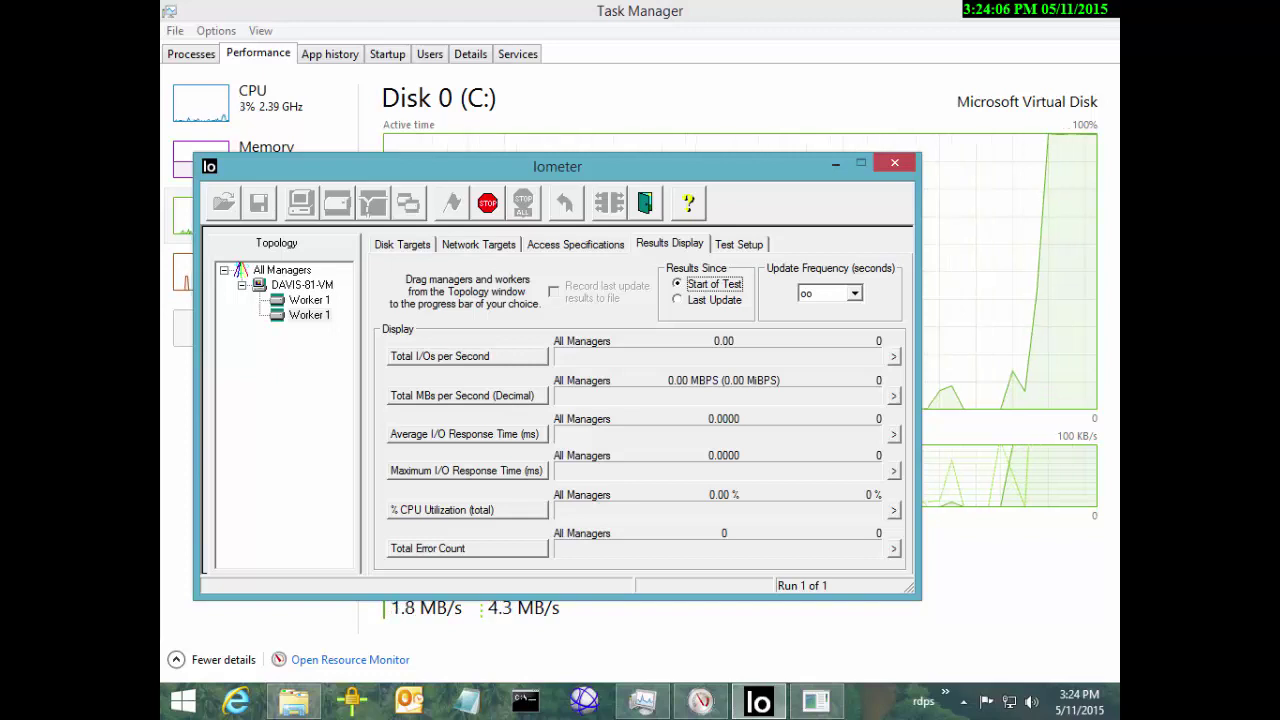
{"action": "left_click_drag", "start_coordinate": [557, 166], "coordinate": [541, 72]}
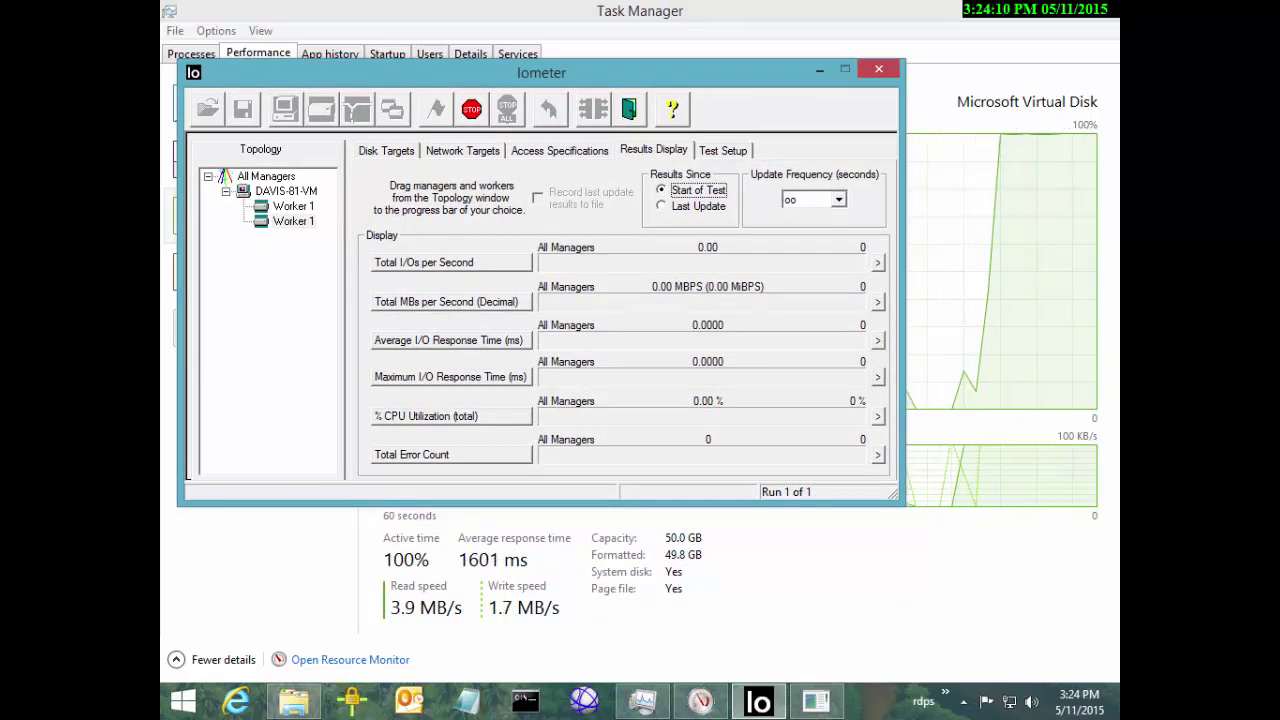
Step: Examine Disk 1 (D:) activity in the host's Task Manager and stop the virtual machine's Iometer test
{"action": "left_click_drag", "start_coordinate": [1279, 10], "coordinate": [635, 195]}
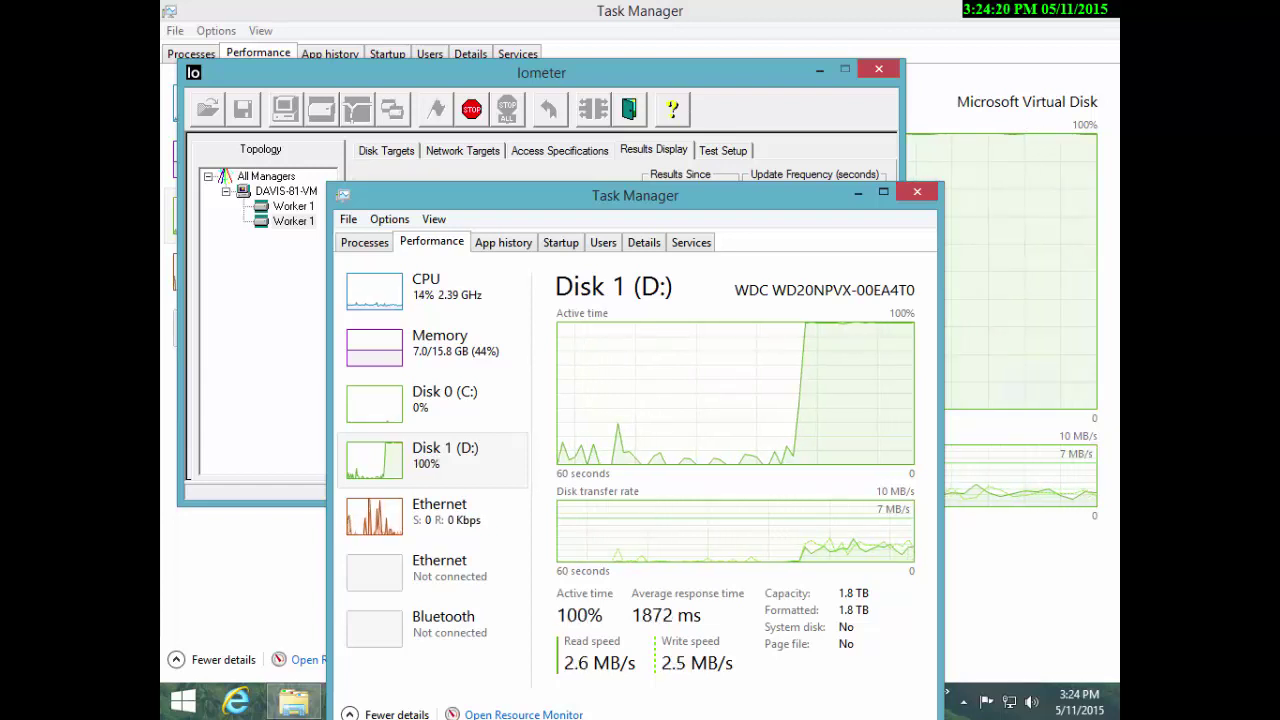
{"action": "left_click_drag", "start_coordinate": [425, 200], "coordinate": [1111, 2]}
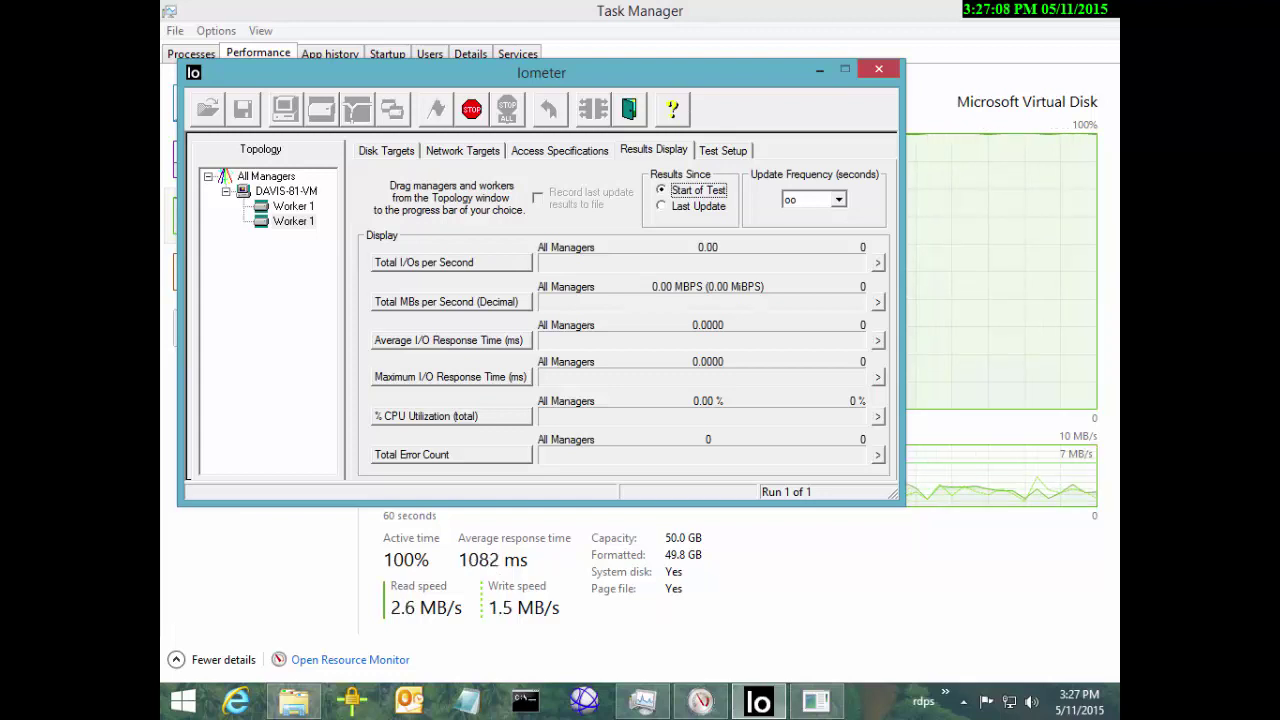
{"action": "left_click", "coordinate": [485, 114]}
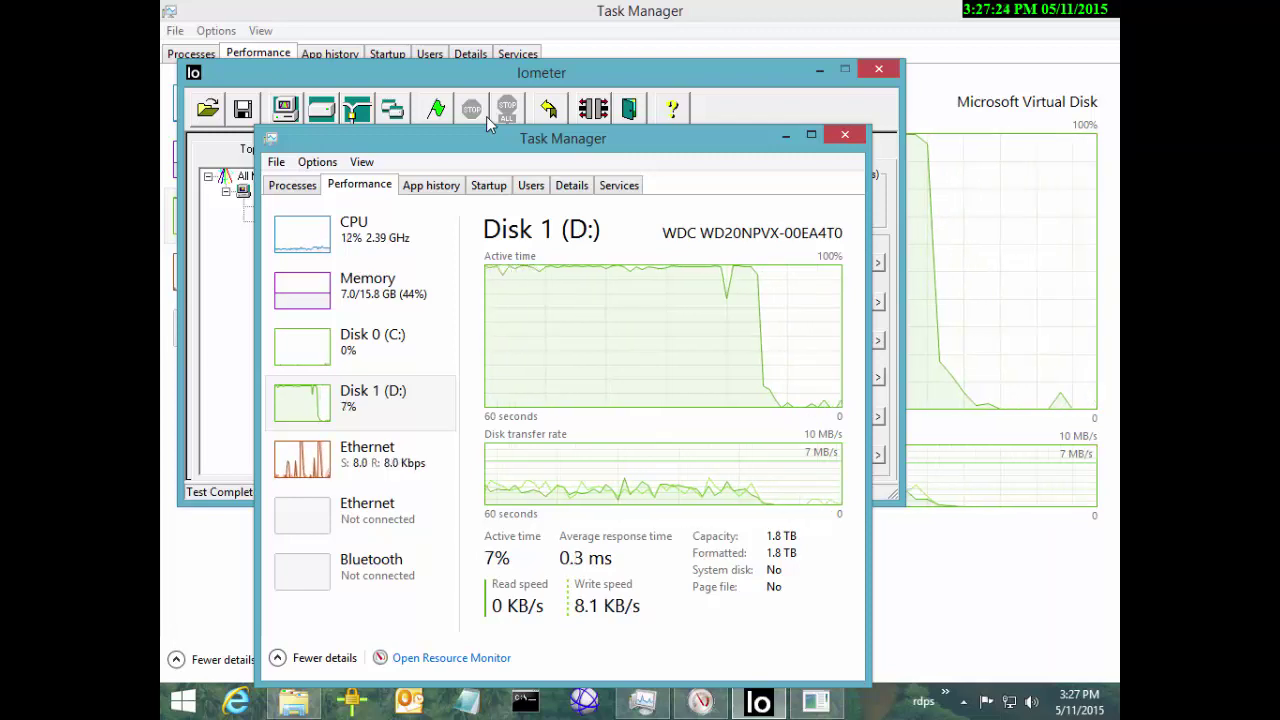
{"action": "left_click_drag", "start_coordinate": [489, 138], "coordinate": [1266, 18]}
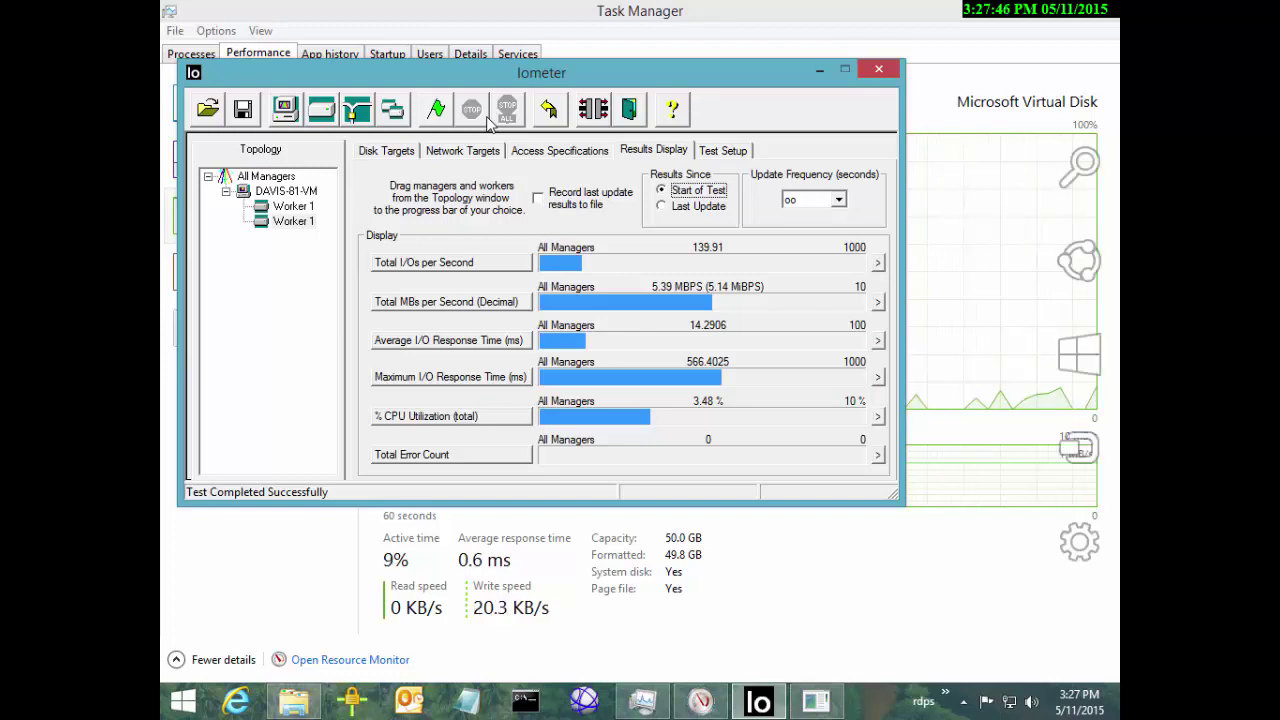
{"action": "key", "text": "super+c"}
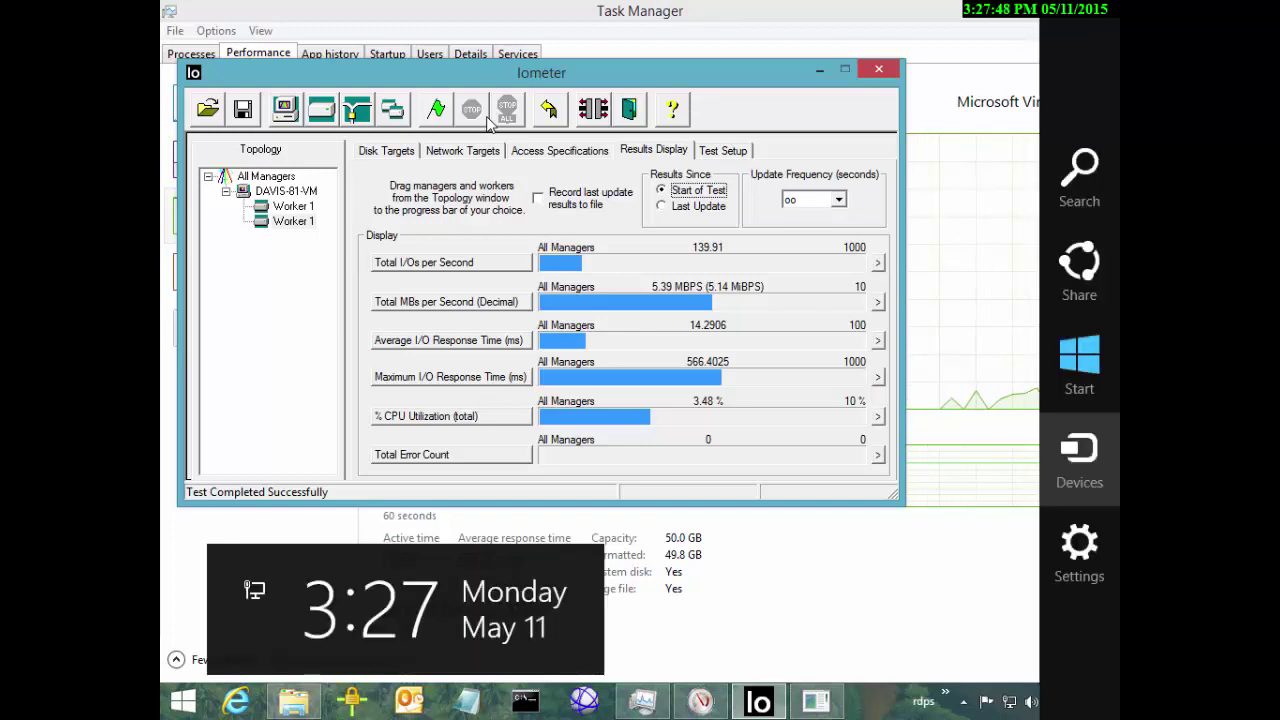
{"action": "key", "text": "Escape"}
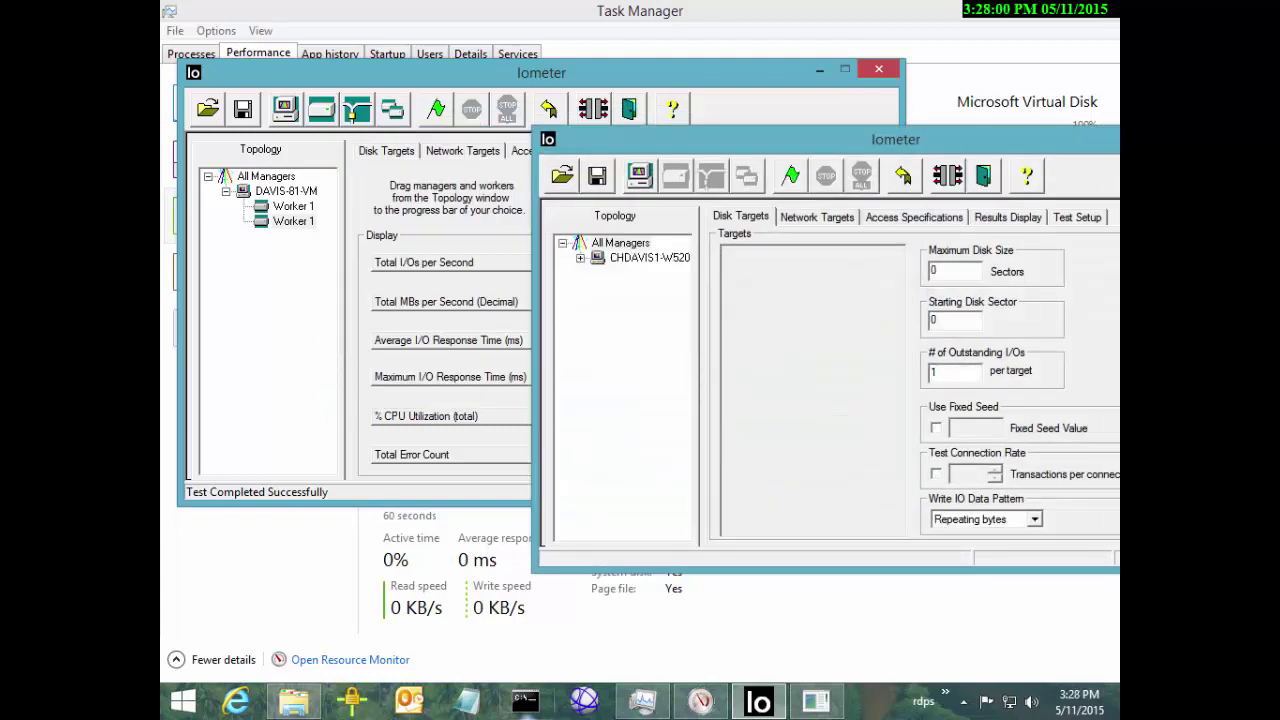
Step: In the host's Iometer, select Worker 1 and set drive D: "Data" as its disk target
{"action": "left_click_drag", "start_coordinate": [895, 139], "coordinate": [676, 169]}
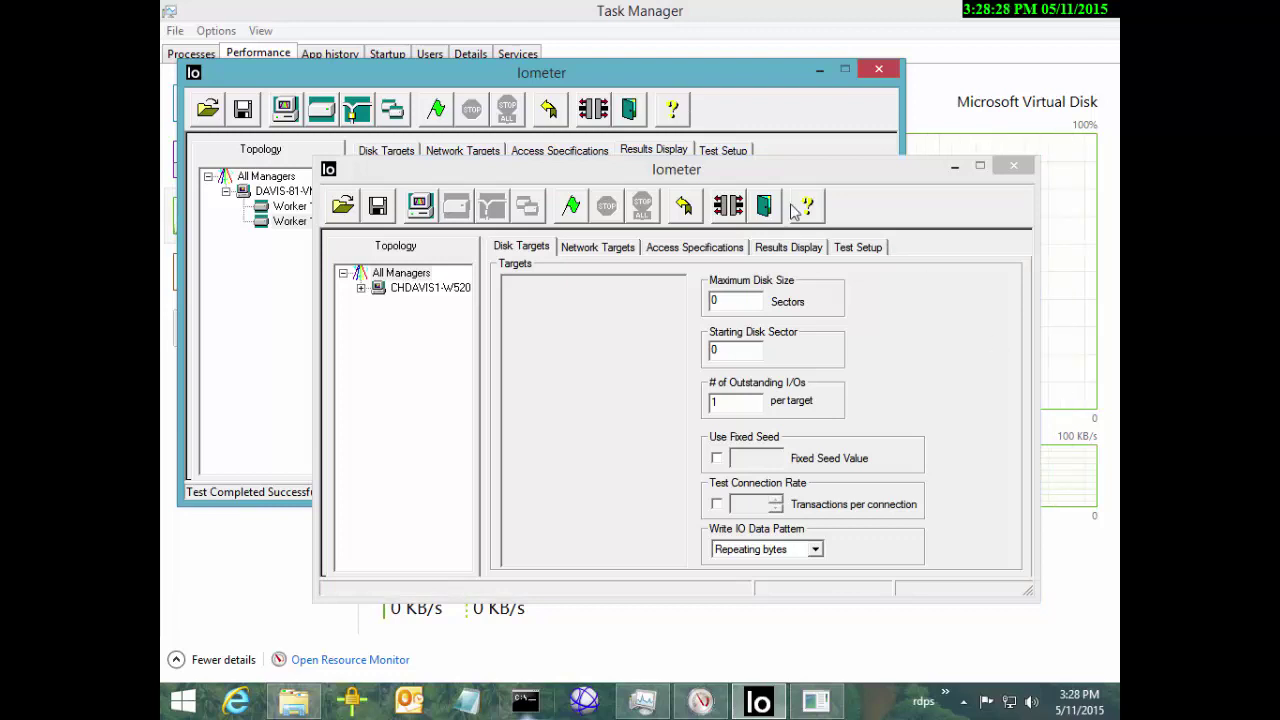
{"action": "left_click", "coordinate": [725, 182]}
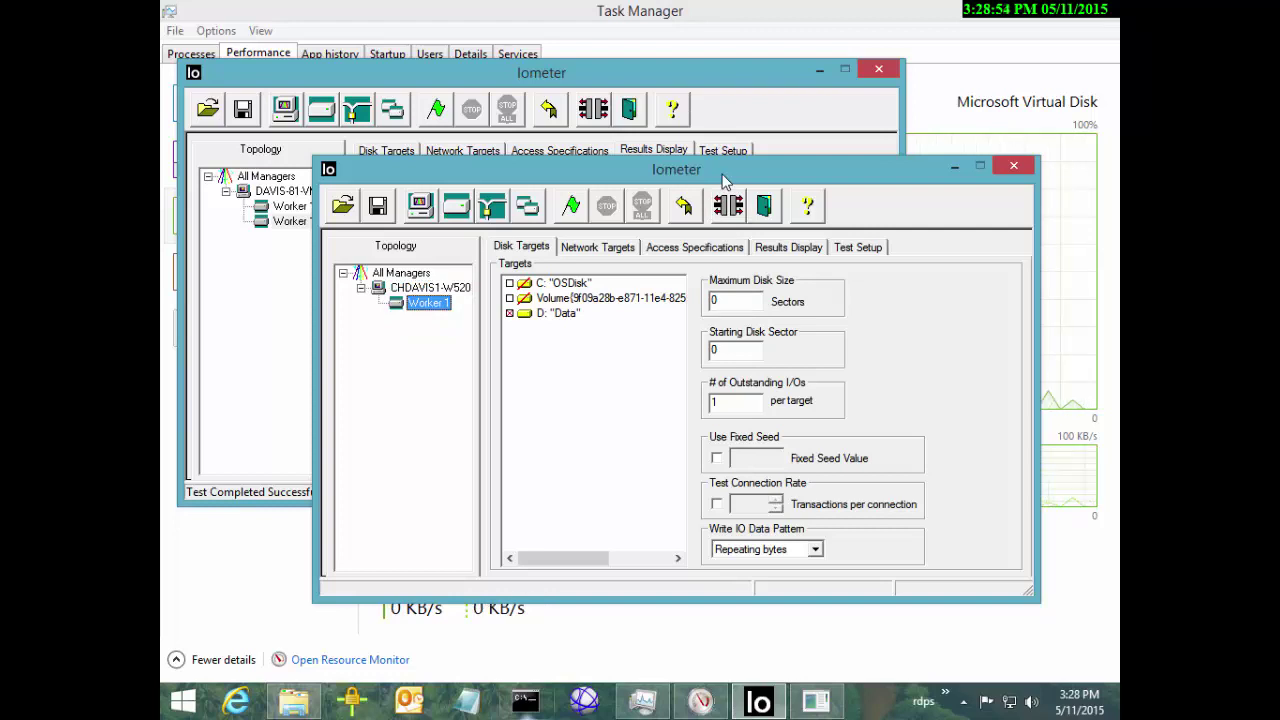
{"action": "mouse_move", "coordinate": [722, 174]}
{"action": "left_mouse_down"}
{"action": "mouse_move", "coordinate": [606, 192]}
{"action": "mouse_move", "coordinate": [613, 170]}
{"action": "left_mouse_up"}
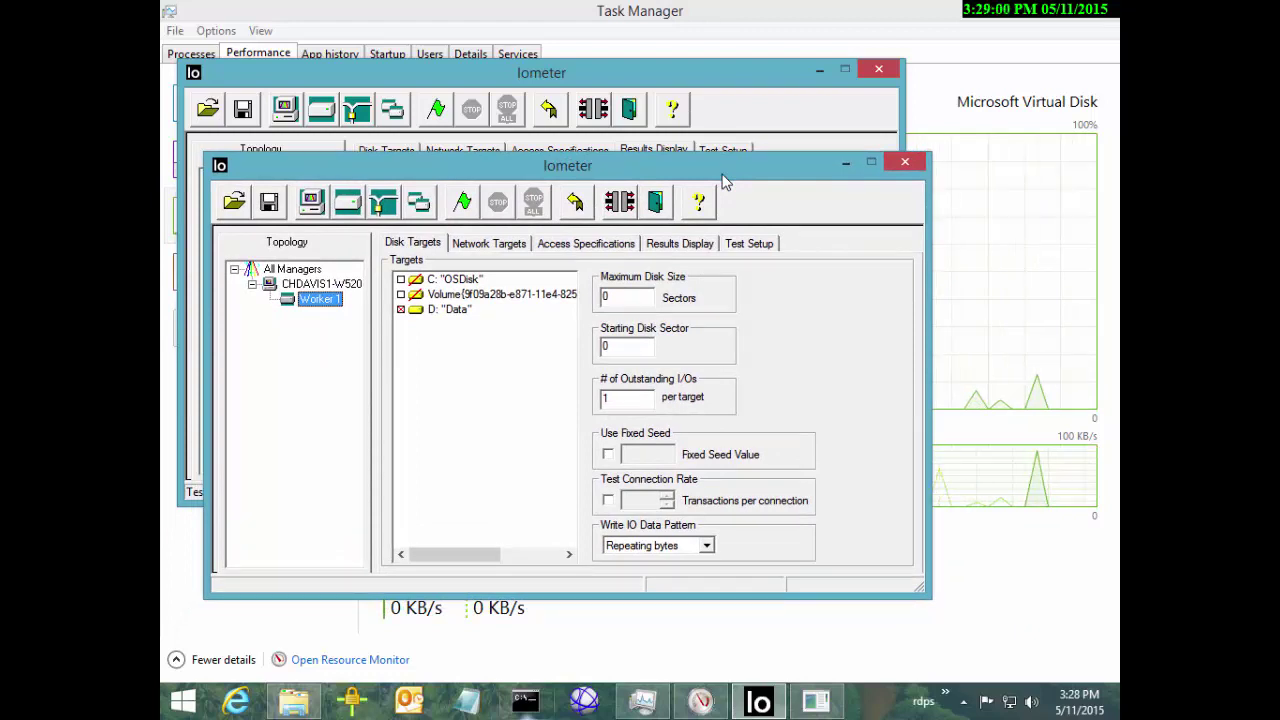
Step: Assign the All in one global access specification to the host's Worker 1
{"action": "left_click", "coordinate": [585, 243]}
{"action": "left_click_drag", "start_coordinate": [822, 356], "coordinate": [822, 462]}
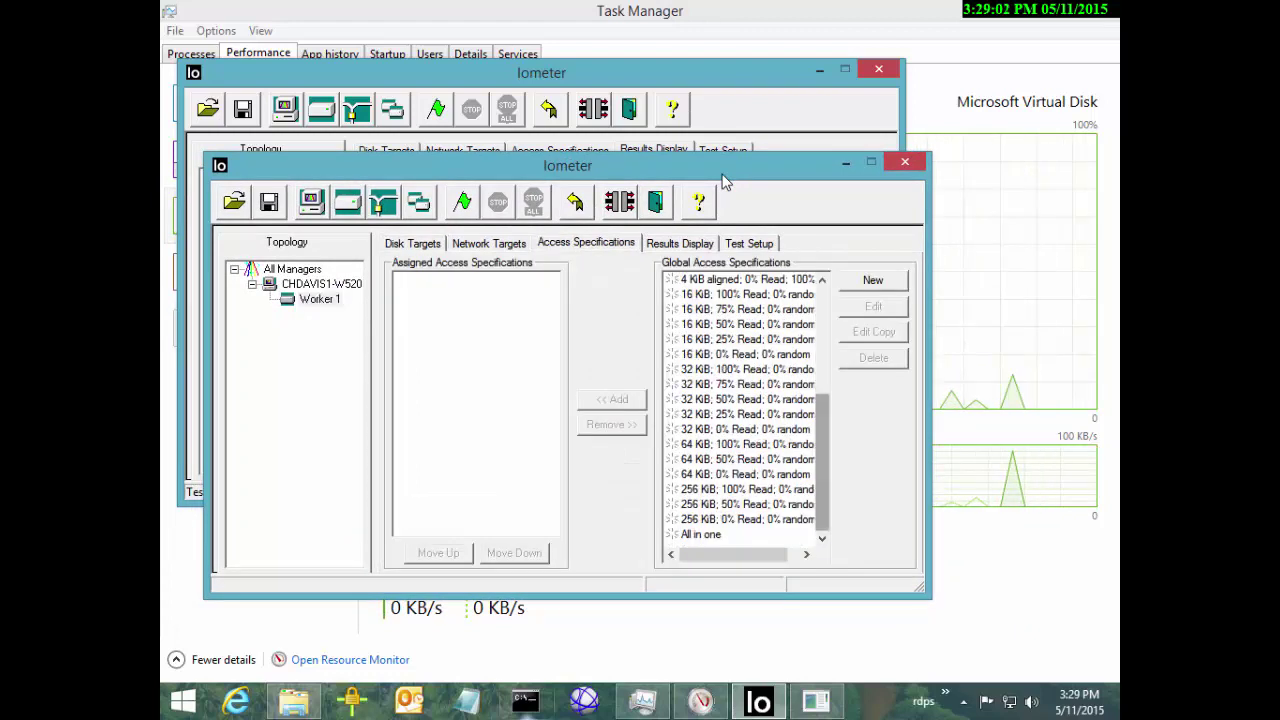
{"action": "left_click", "coordinate": [700, 534]}
{"action": "left_click", "coordinate": [611, 399]}
{"action": "key", "text": "space"}
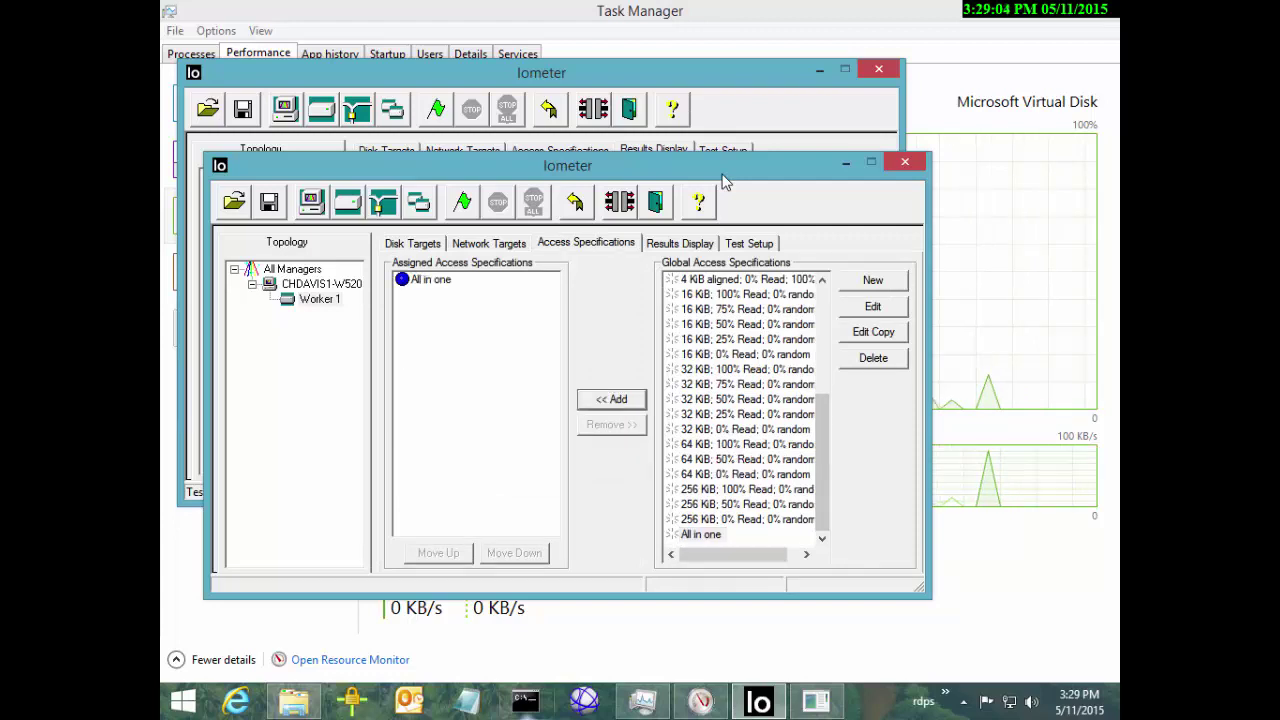
Step: Duplicate the host's Worker 1 six times to get seven identical workers targeting drive D:
{"action": "key", "text": "ctrl+shift+Tab"}
{"action": "key", "text": "ctrl+shift+Tab"}
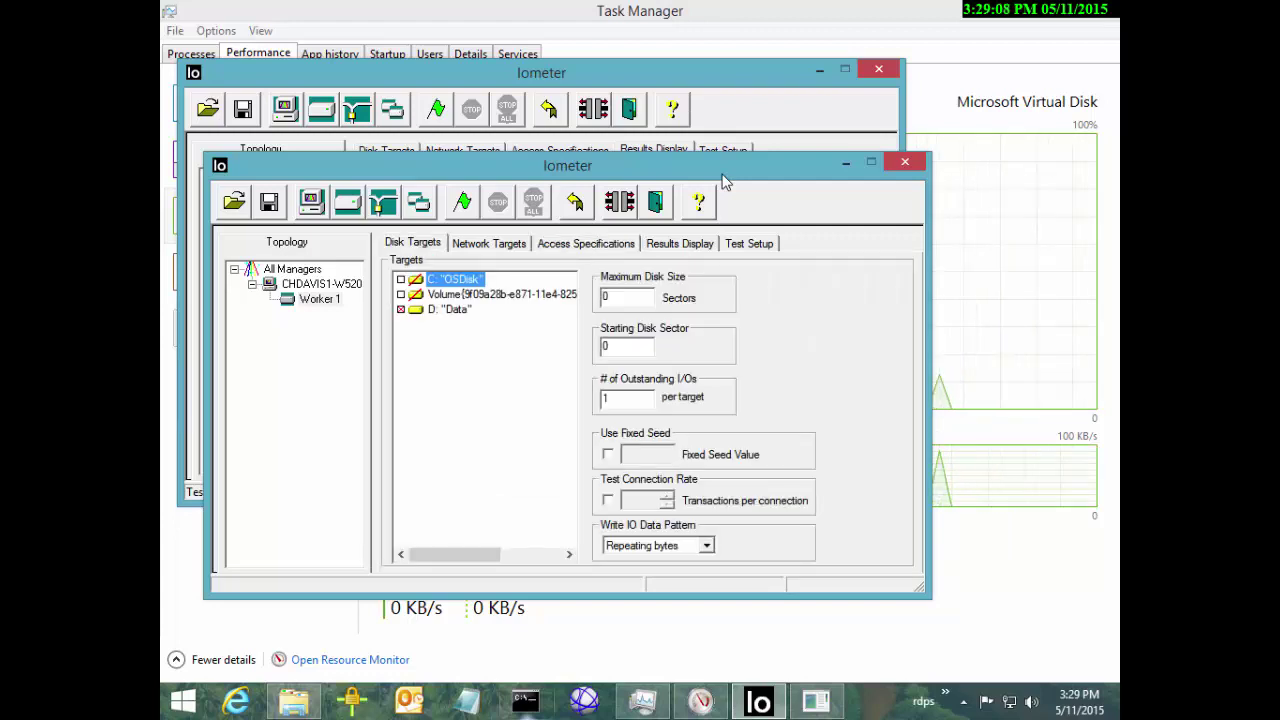
{"action": "key", "text": "shift+Tab"}
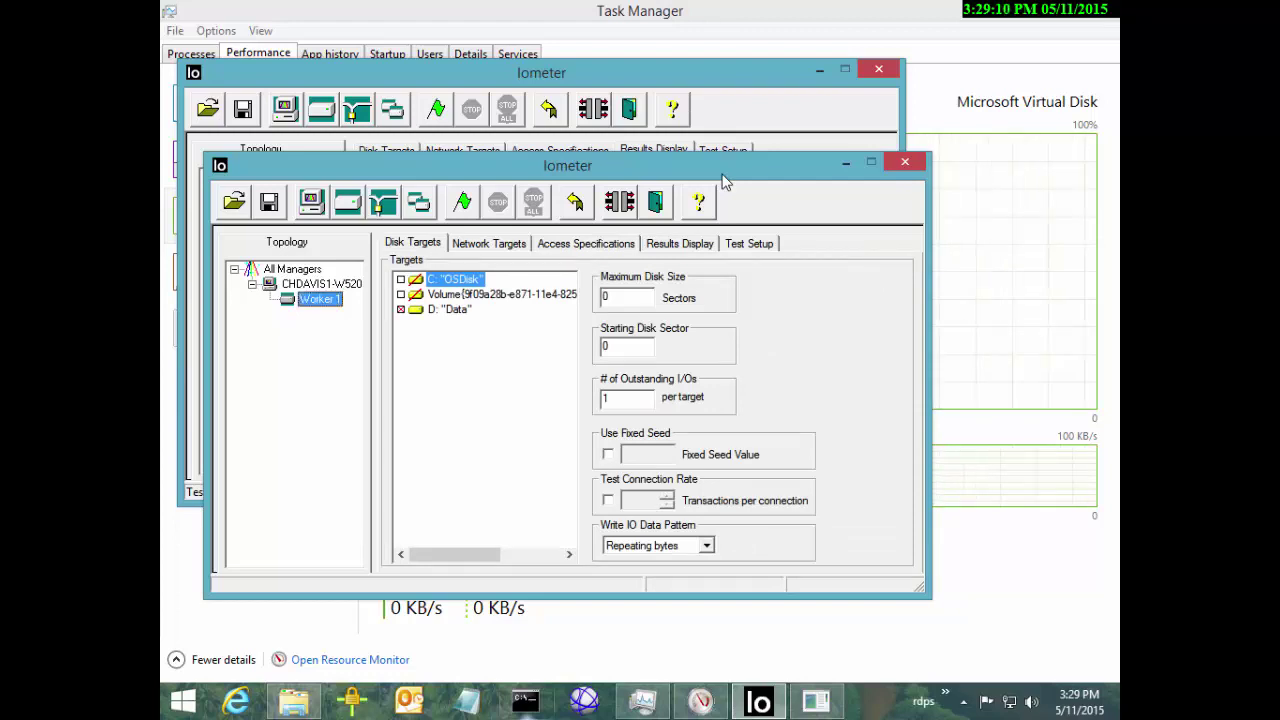
{"action": "key", "text": "ctrl+d"}
{"action": "key", "text": "ctrl+d"}
{"action": "key", "text": "ctrl+d"}
{"action": "key", "text": "ctrl+d"}
{"action": "key", "text": "ctrl+d"}
{"action": "key", "text": "ctrl+d"}
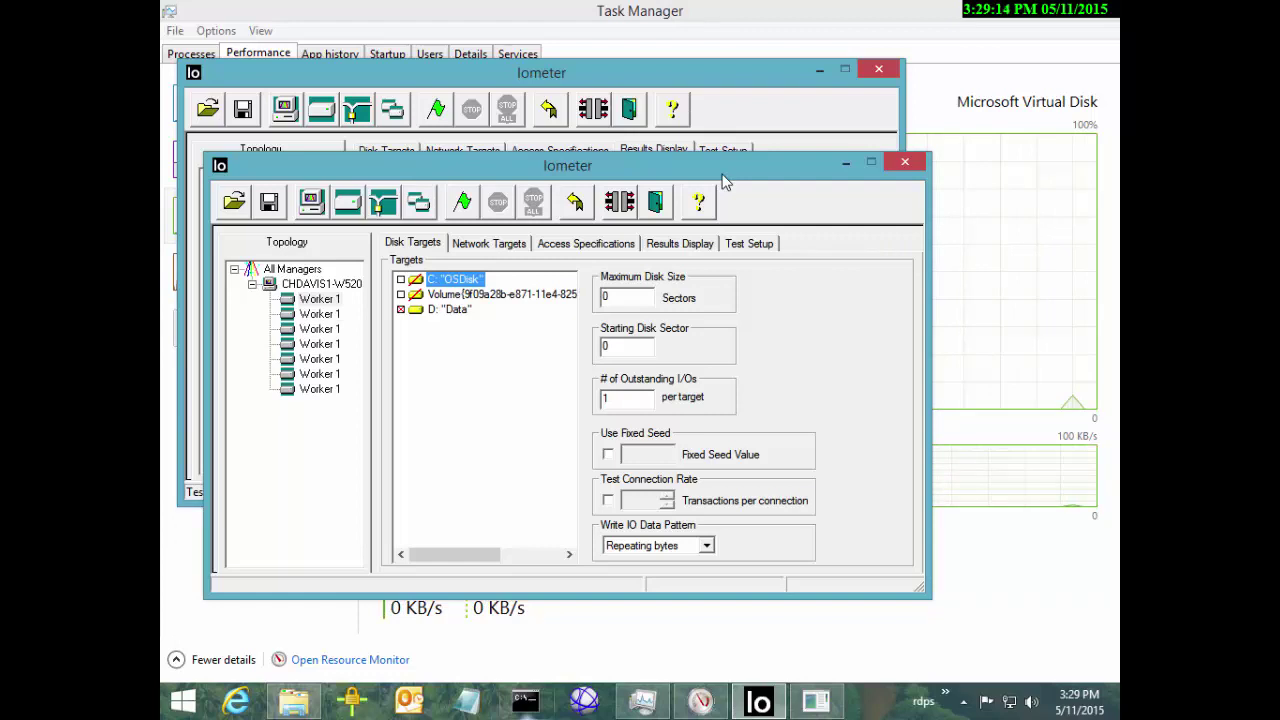
Step: Run the Iometer test on the host and in the virtual machine, saving each output as a results CSV on its Desktop
{"action": "key", "text": "ctrl+d"}
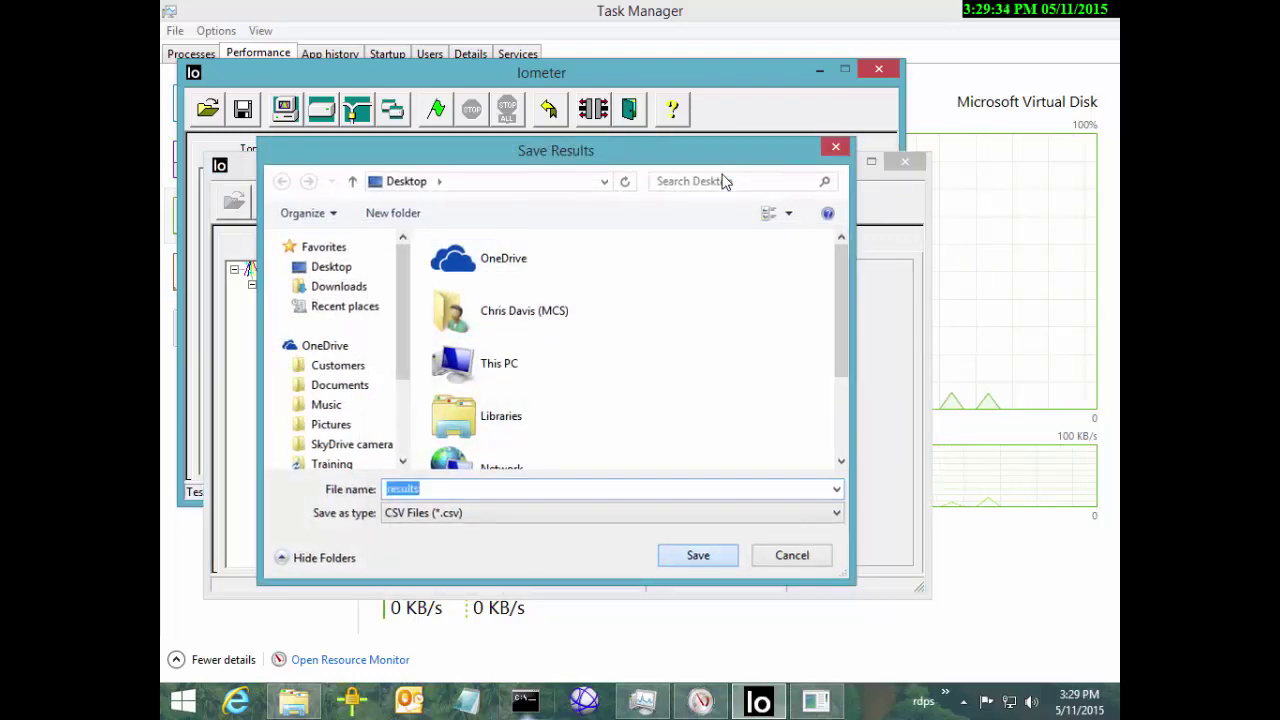
{"action": "key", "text": "Return"}
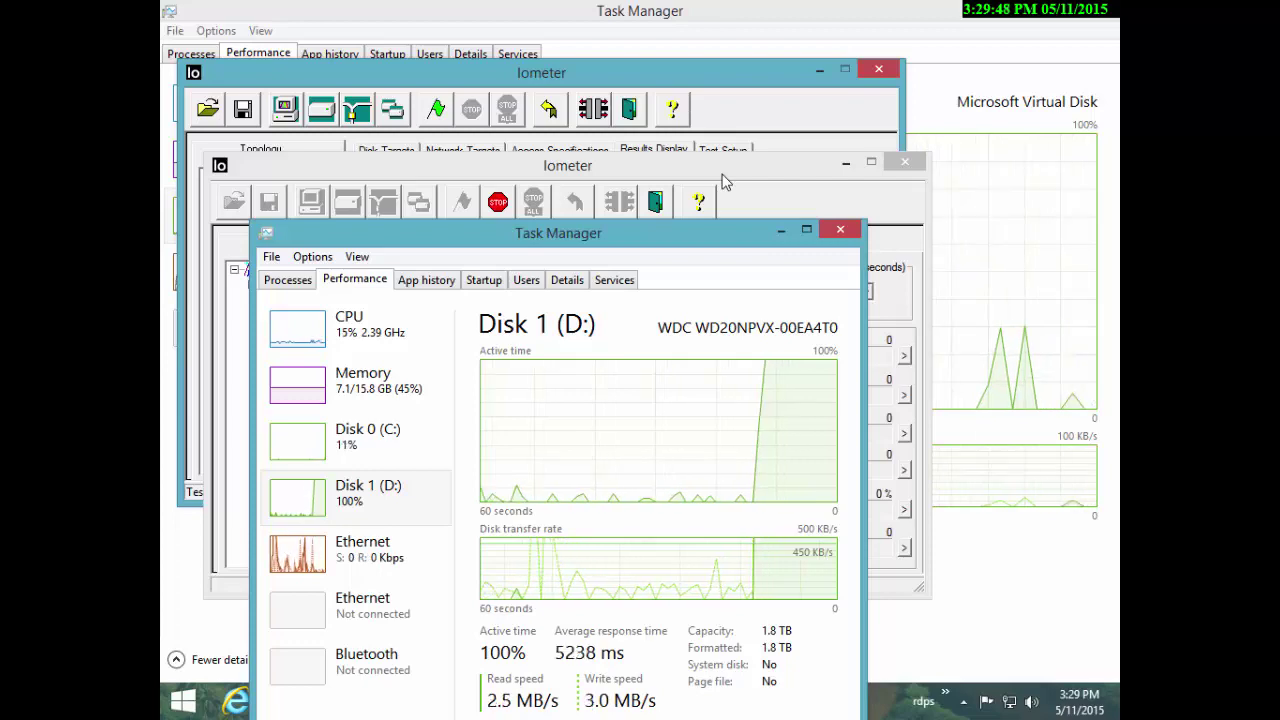
{"action": "left_click", "coordinate": [726, 182]}
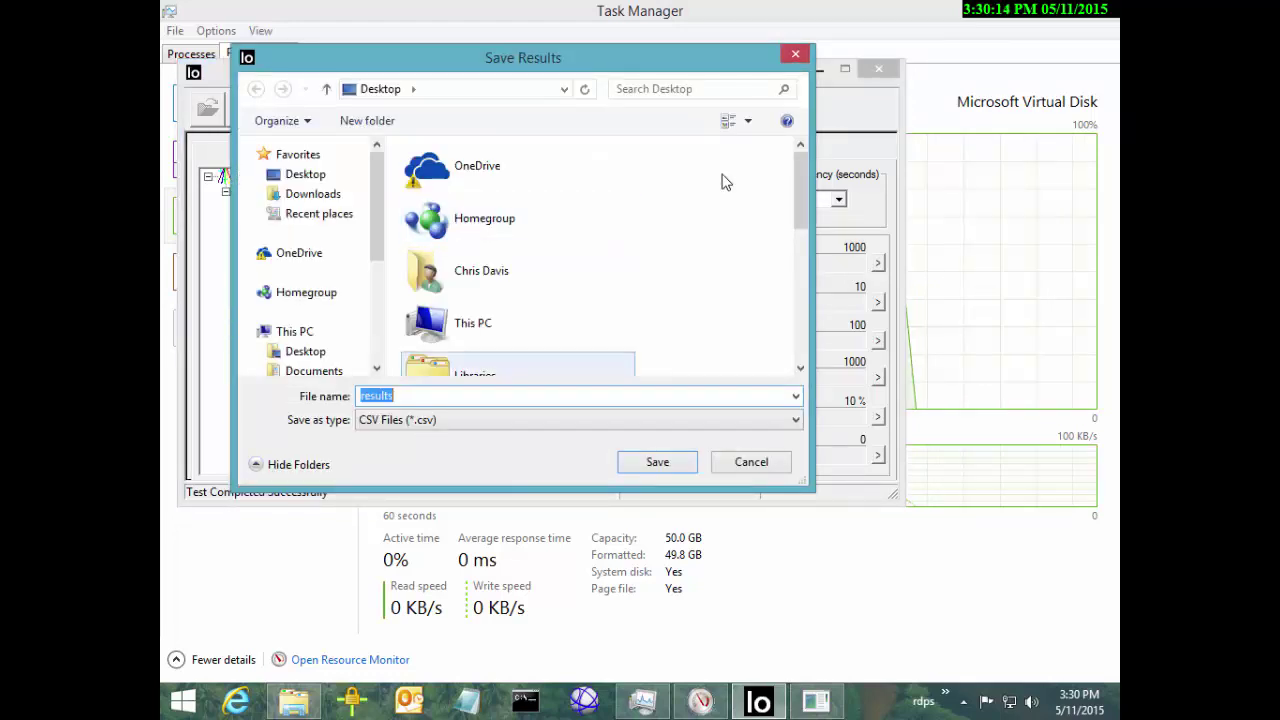
{"action": "key", "text": "Return"}
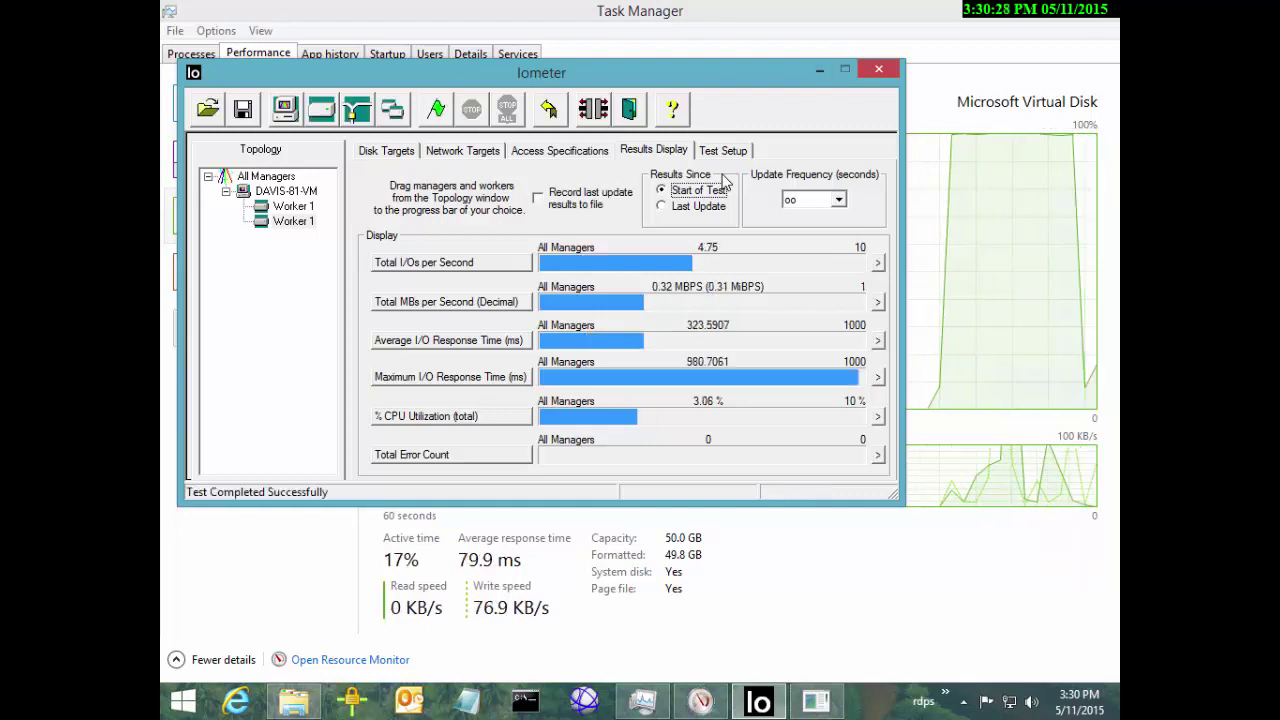
Step: Open the desktop testFile folder, copy TestFile200MB within it, and examine Disk 0 (C:) activity in Task Manager
{"action": "double_click", "coordinate": [340, 30]}
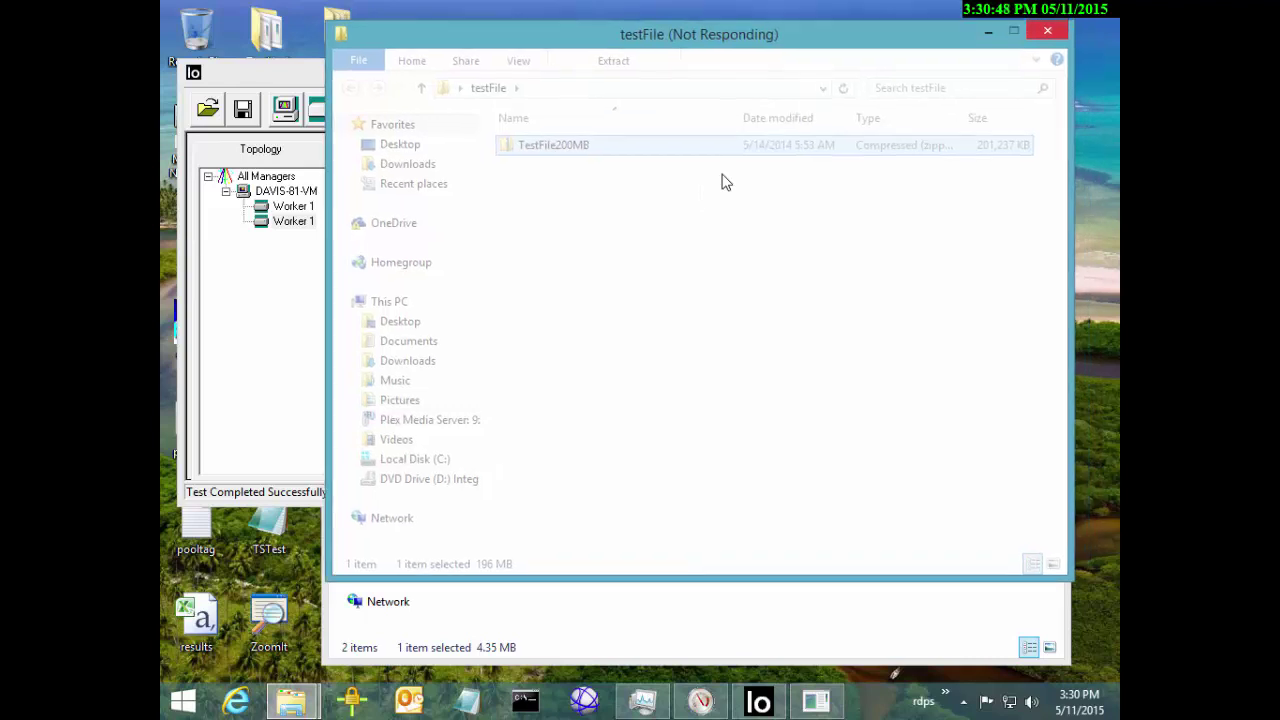
{"action": "key", "text": "alt+Tab"}
{"action": "key", "text": "alt+Tab"}
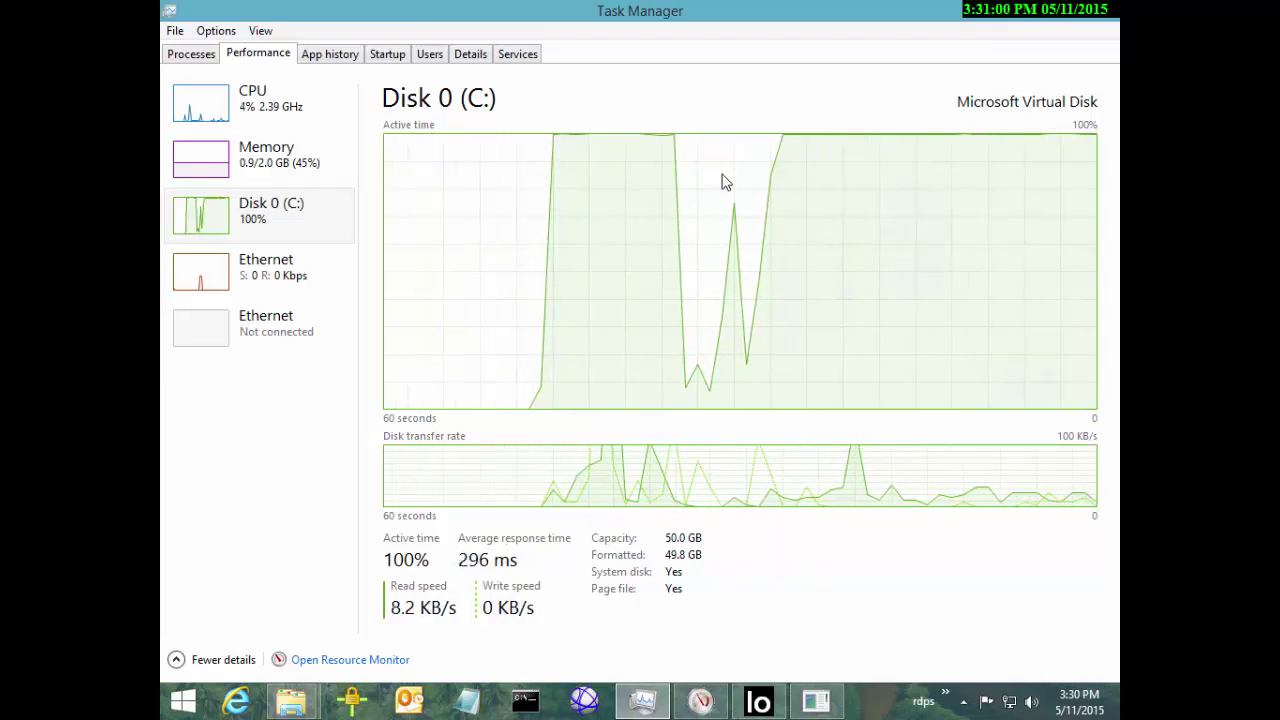
{"action": "key", "text": "alt+Tab"}
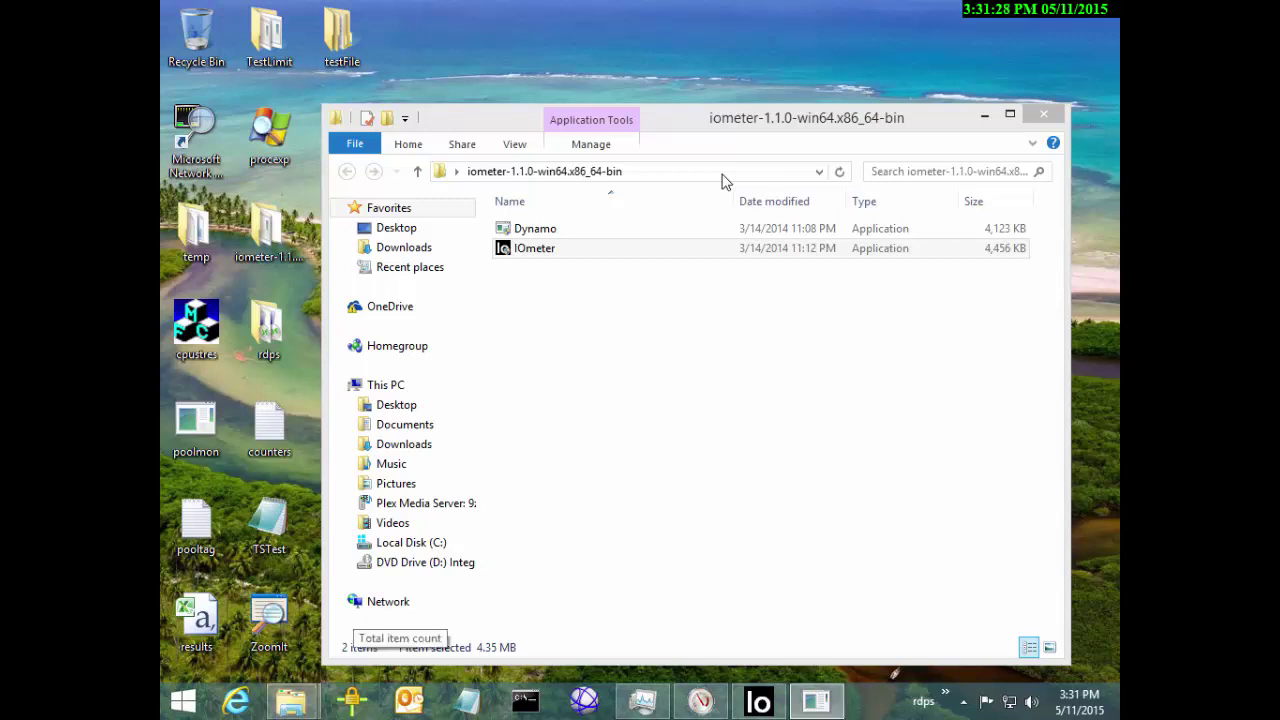
Step: Check the progress of the TestFile200MB copy and examine Disk 1 (D:) activity in the host's Task Manager
{"action": "key", "text": "super+2"}
{"action": "key", "text": "super+2"}
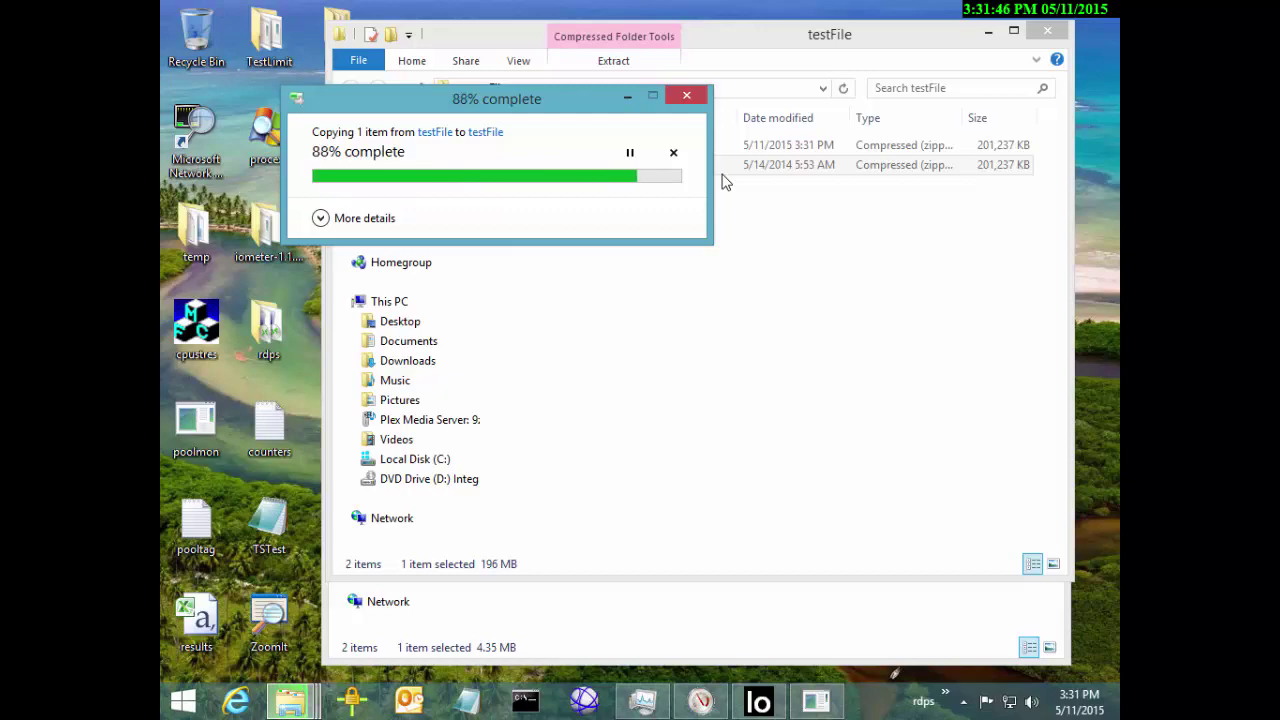
{"action": "key", "text": "ctrl+shift+Escape"}
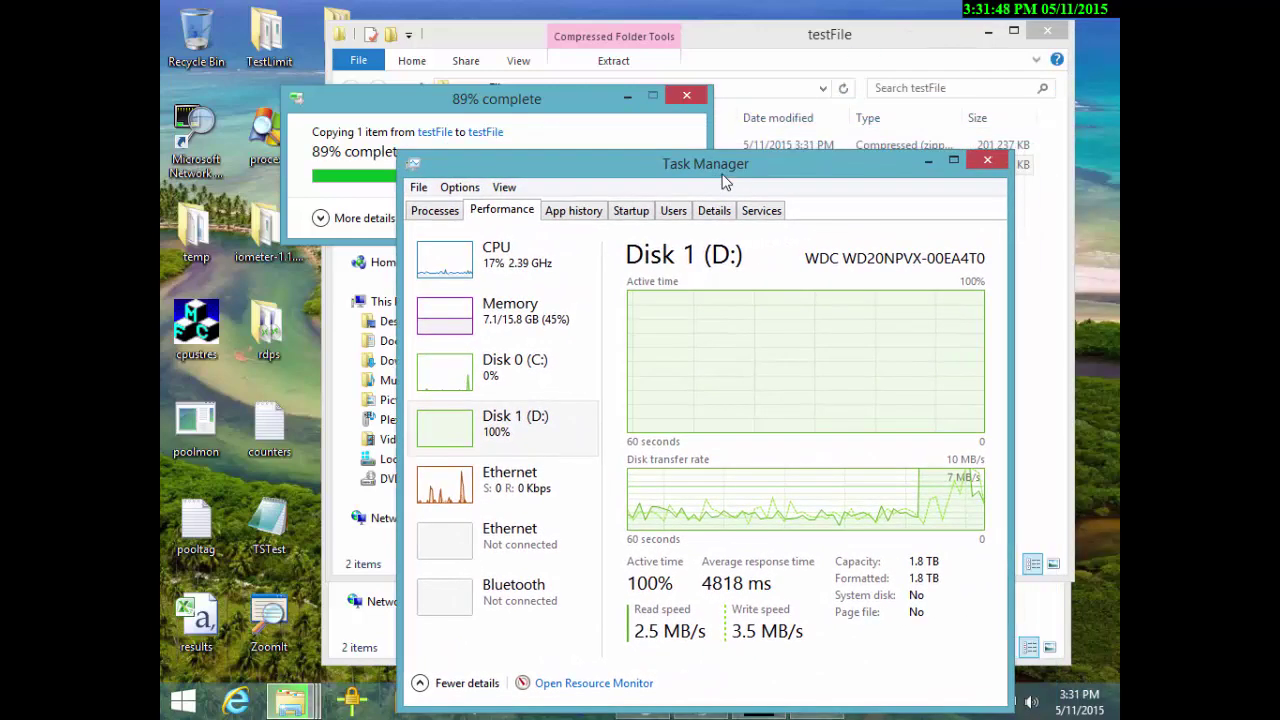
{"action": "key", "text": "super+shift+Right"}
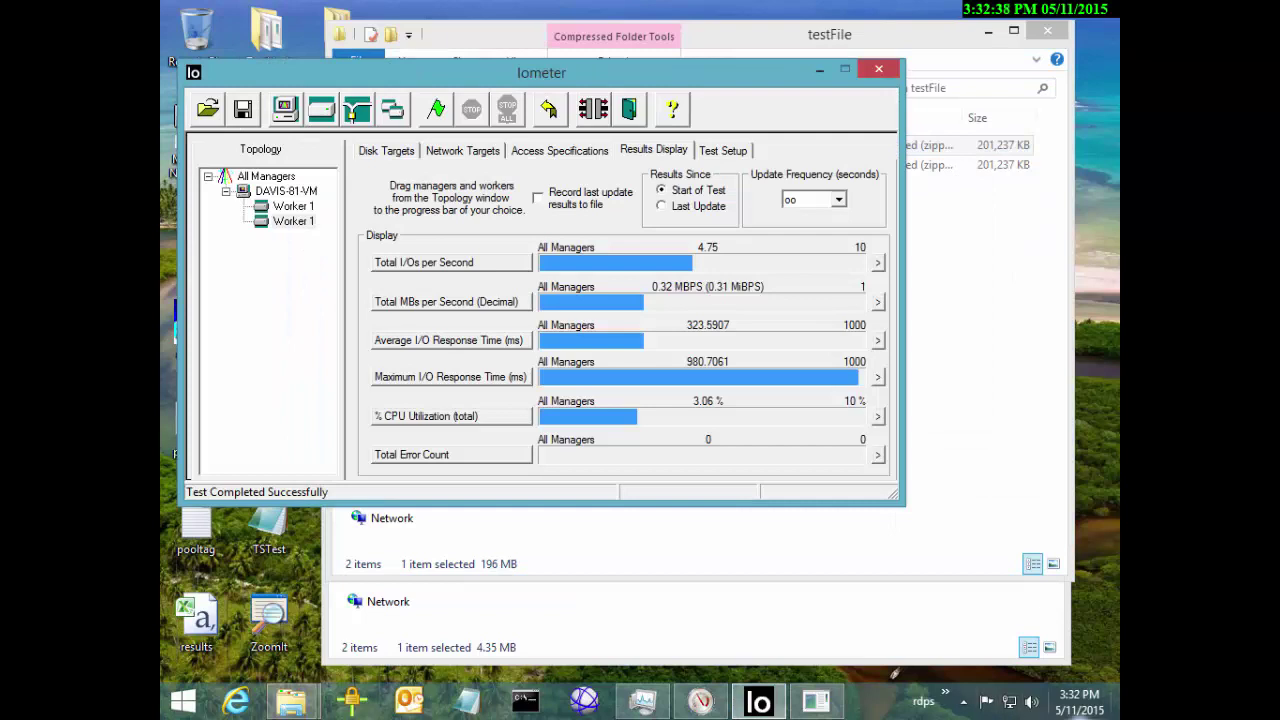
Step: Check the current time to the second, and run the virtual machine's Iometer test again, saving to the results CSV on the Desktop
{"action": "left_click", "coordinate": [1078, 716]}
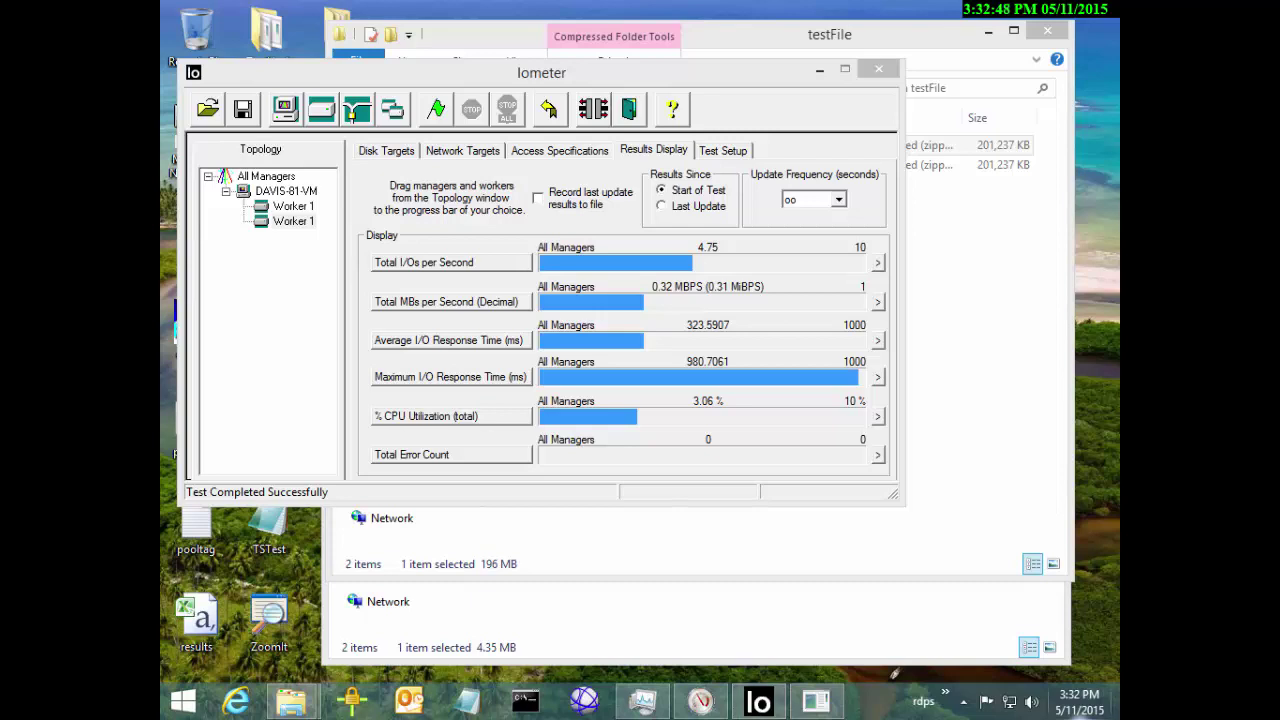
{"action": "left_click", "coordinate": [1079, 701]}
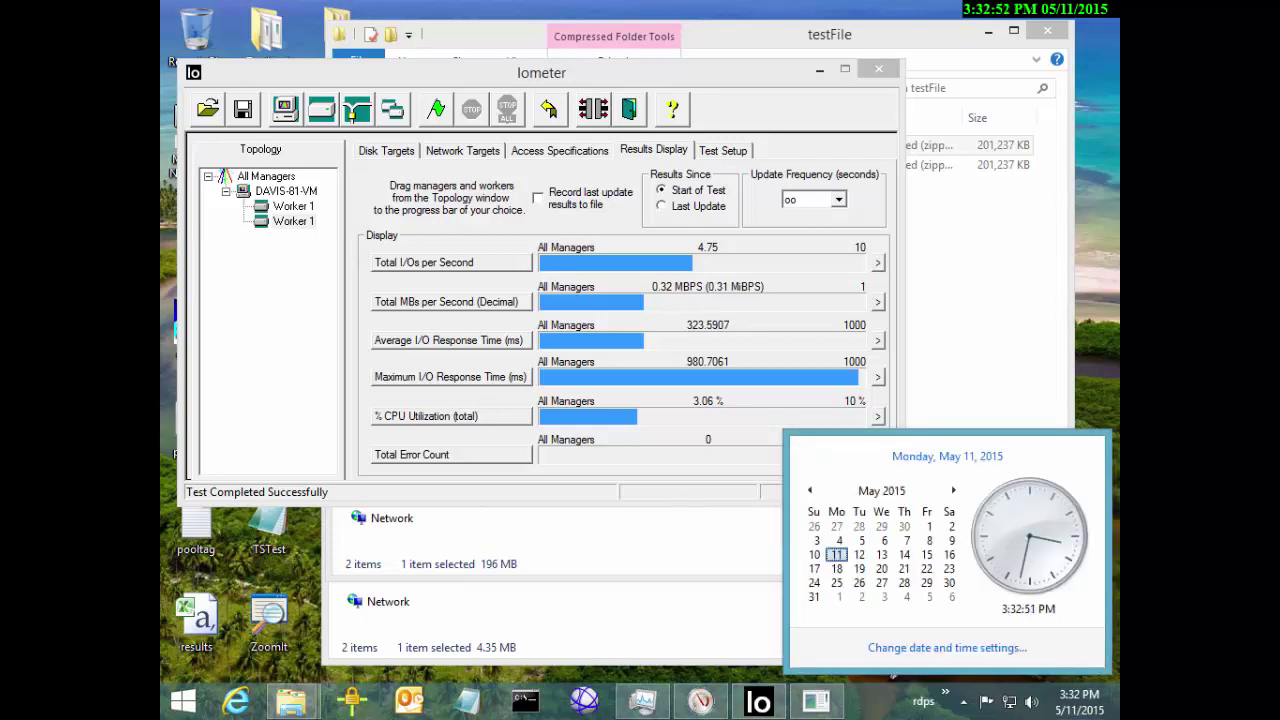
{"action": "left_click", "coordinate": [894, 672]}
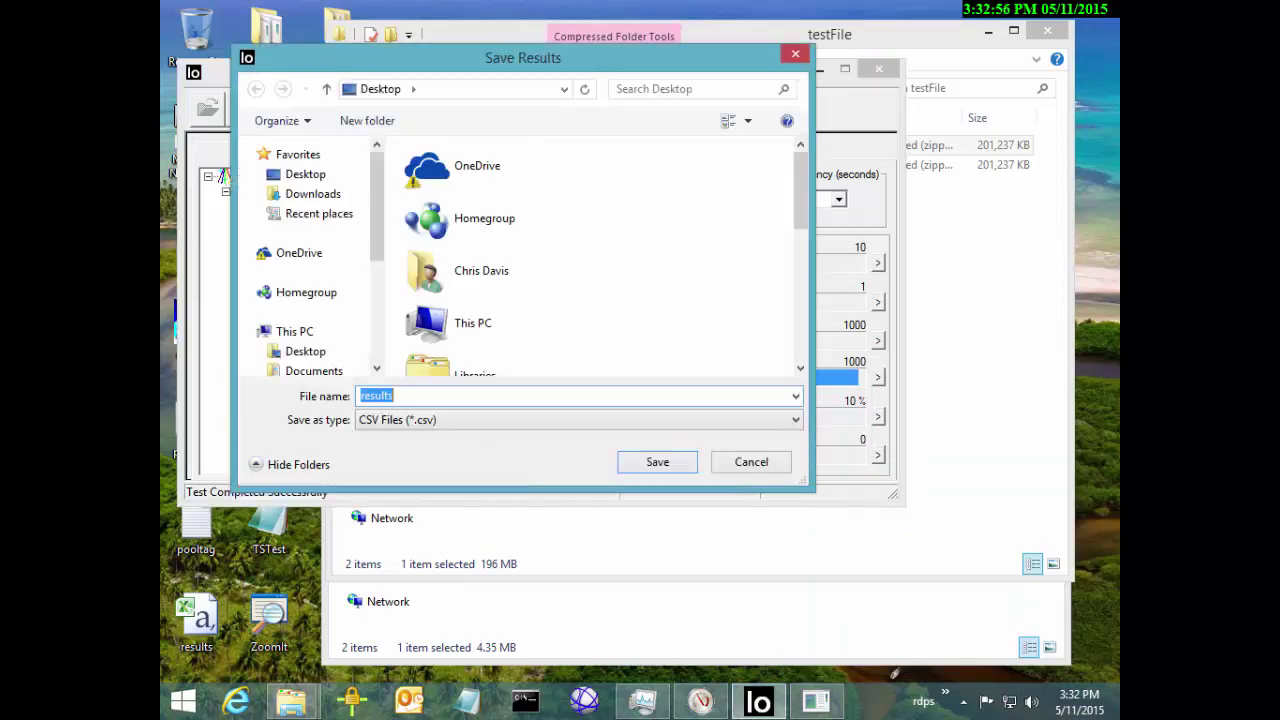
{"action": "key", "text": "Return"}
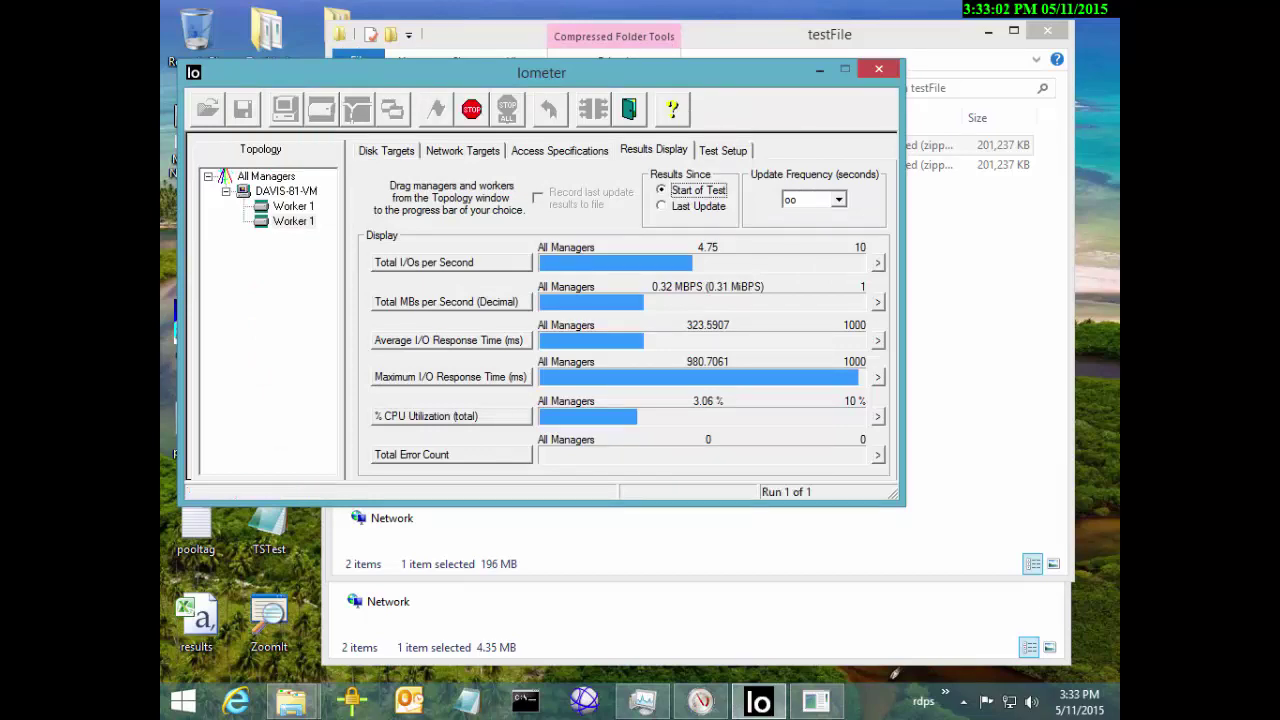
{"action": "left_click_drag", "start_coordinate": [541, 72], "coordinate": [548, 27]}
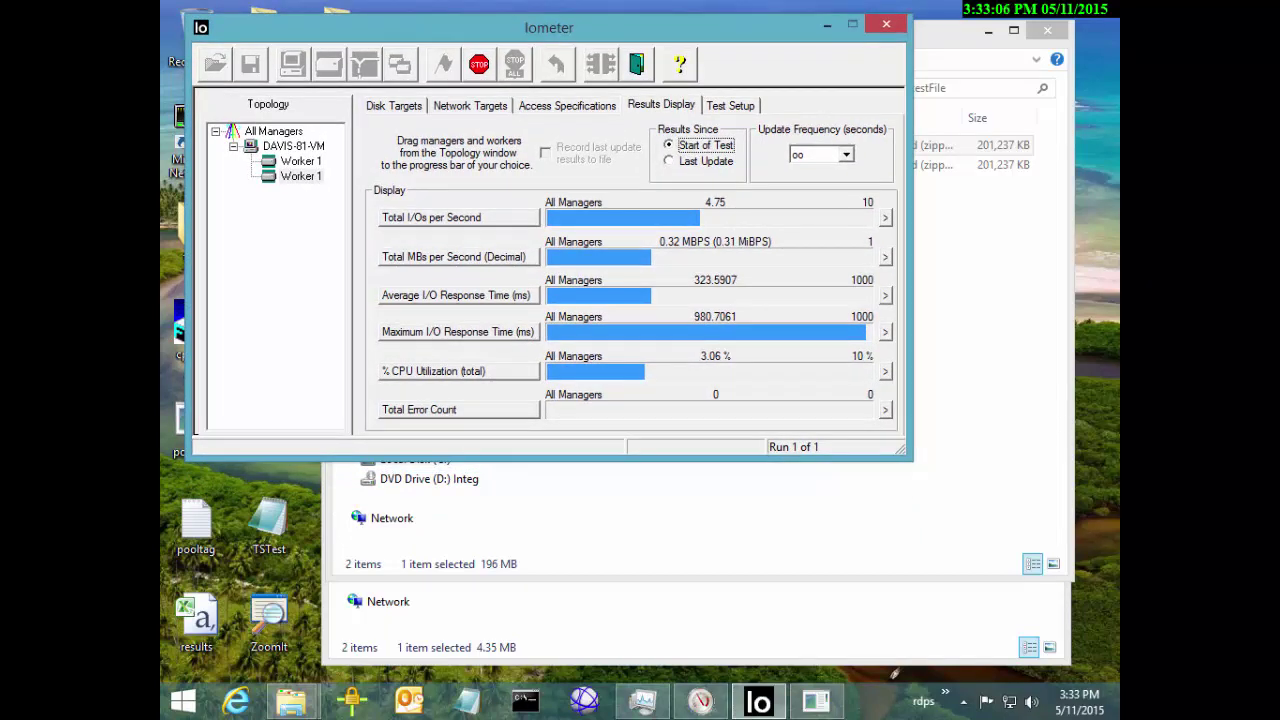
{"action": "left_click_drag", "start_coordinate": [1000, 96], "coordinate": [1054, 142]}
{"action": "key", "text": "alt+Tab"}
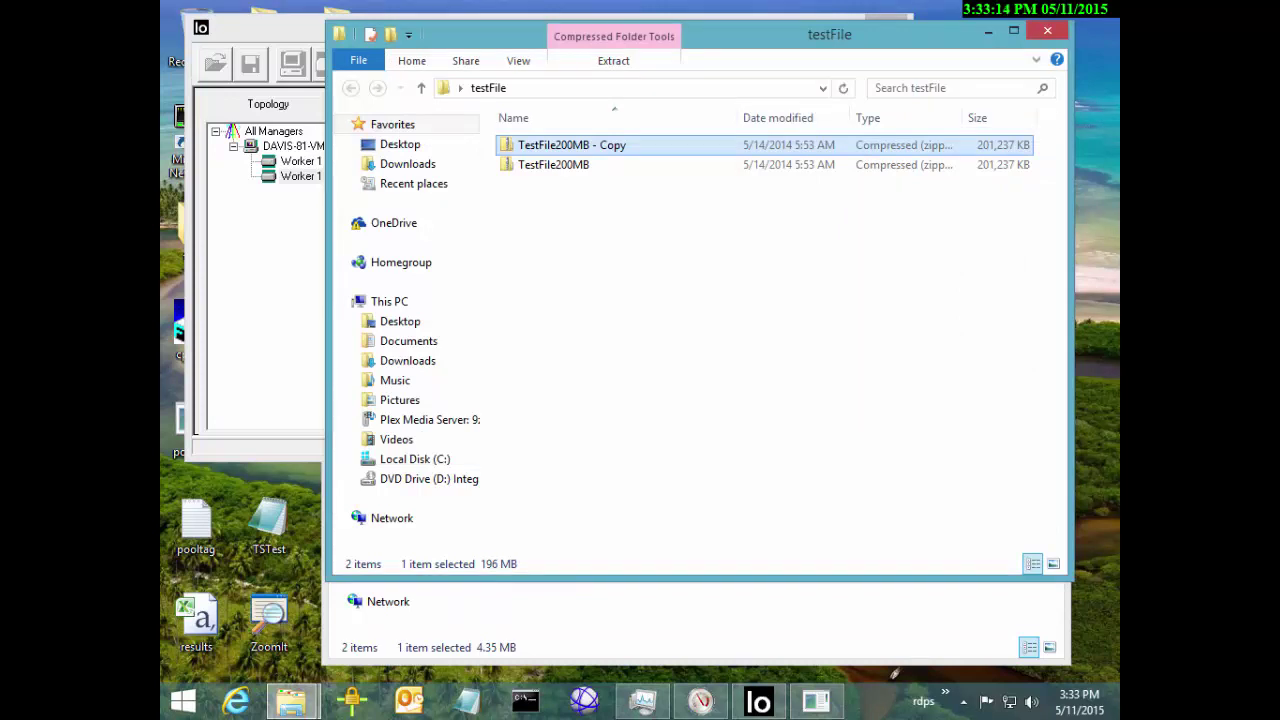
{"action": "key", "text": "alt+Tab"}
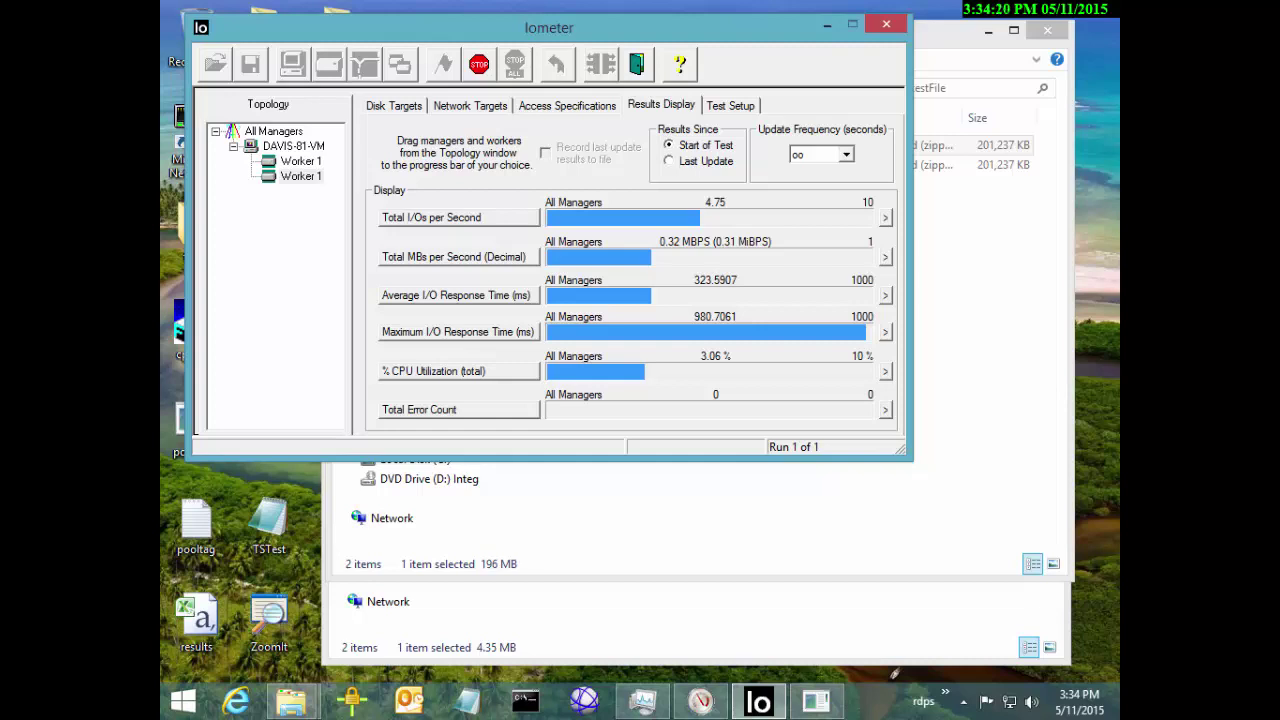
{"action": "key", "text": "alt+Tab"}
Step: Stop the host's Iometer test and move its window and the host's Task Manager off the virtual machine's Disk 0 (C:) graph
{"action": "left_click", "coordinate": [642, 700]}
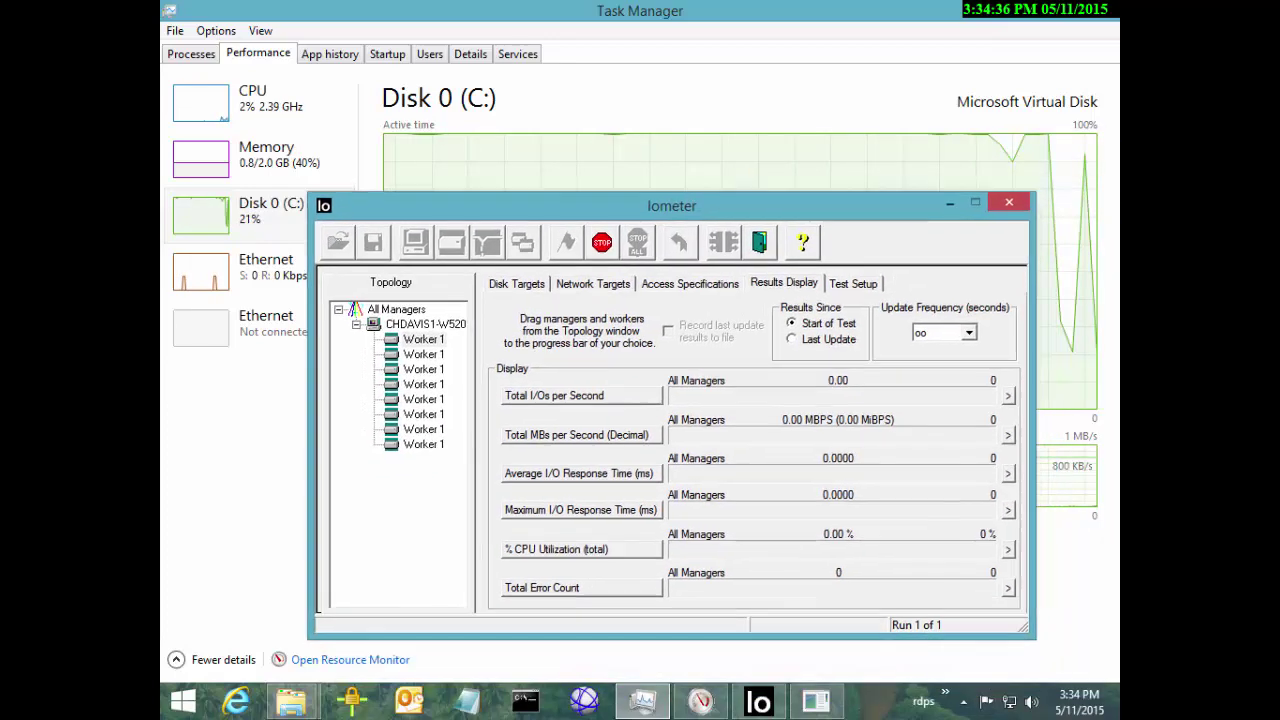
{"action": "left_click_drag", "start_coordinate": [671, 205], "coordinate": [637, 147]}
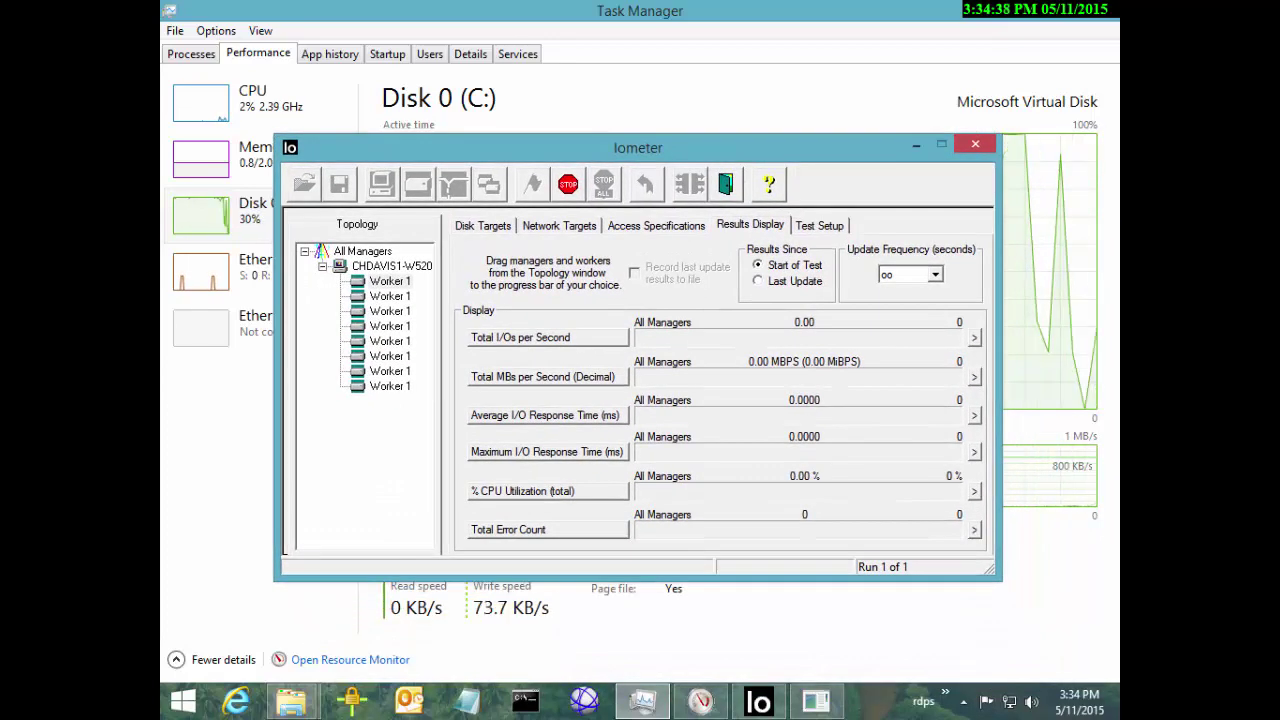
{"action": "left_click_drag", "start_coordinate": [566, 148], "coordinate": [488, 149]}
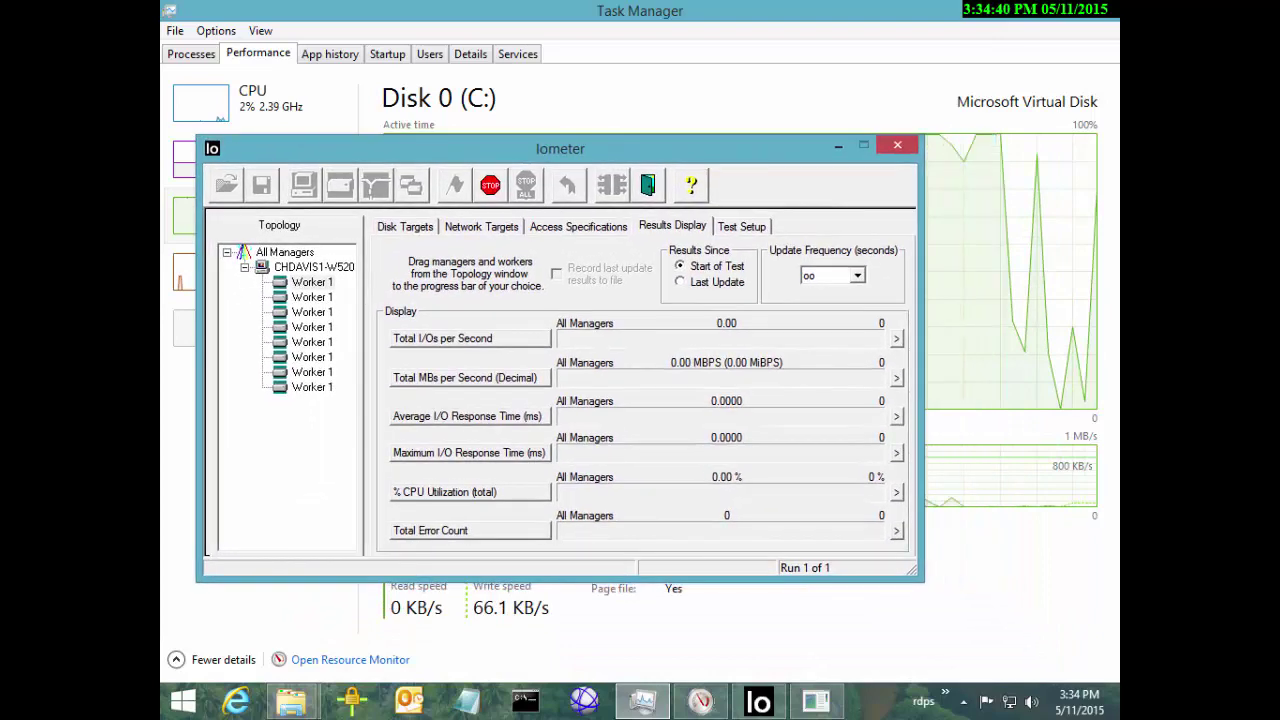
{"action": "left_click", "coordinate": [490, 185]}
{"action": "left_click_drag", "start_coordinate": [1119, 28], "coordinate": [593, 62]}
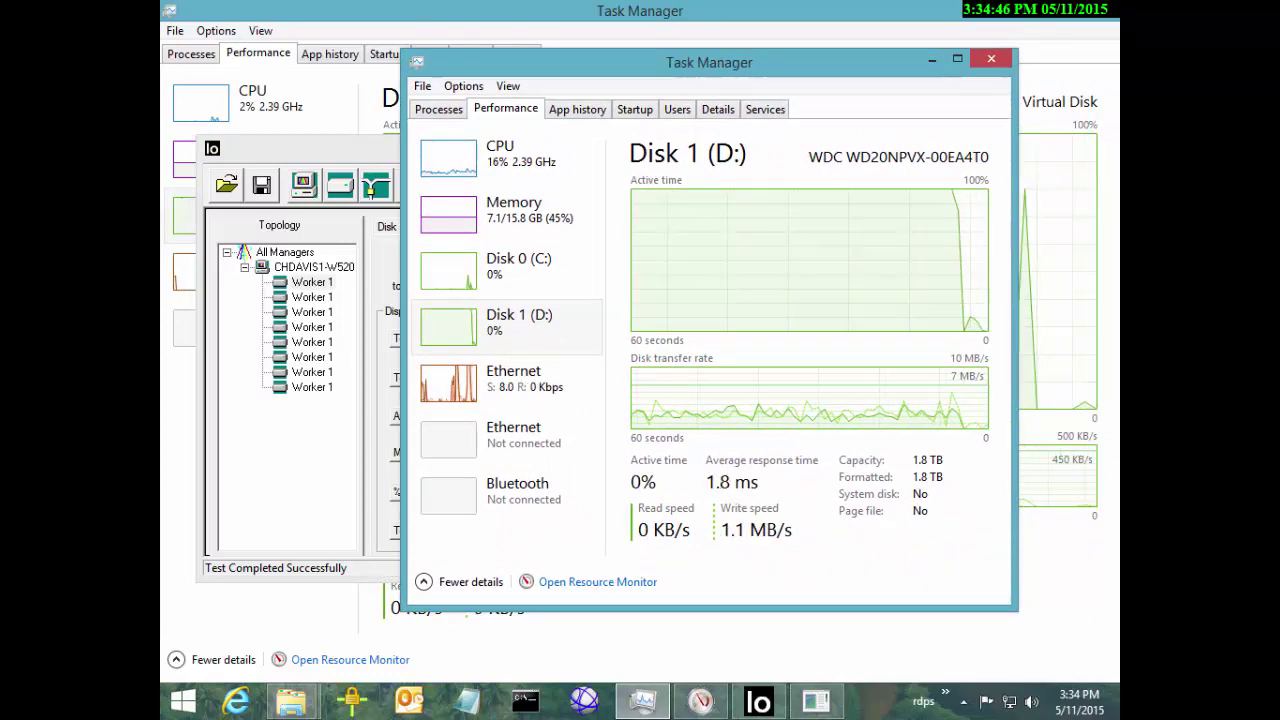
{"action": "left_click_drag", "start_coordinate": [593, 62], "coordinate": [985, 0]}
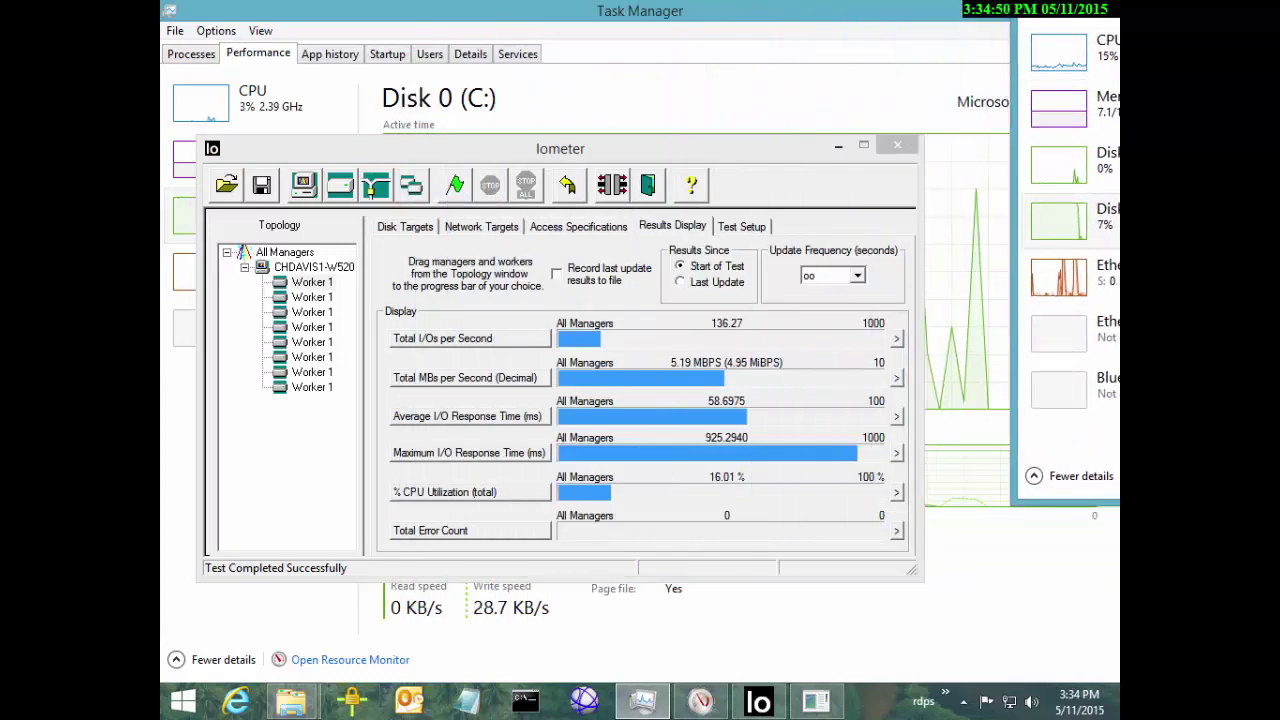
{"action": "left_click_drag", "start_coordinate": [450, 148], "coordinate": [1090, 119]}
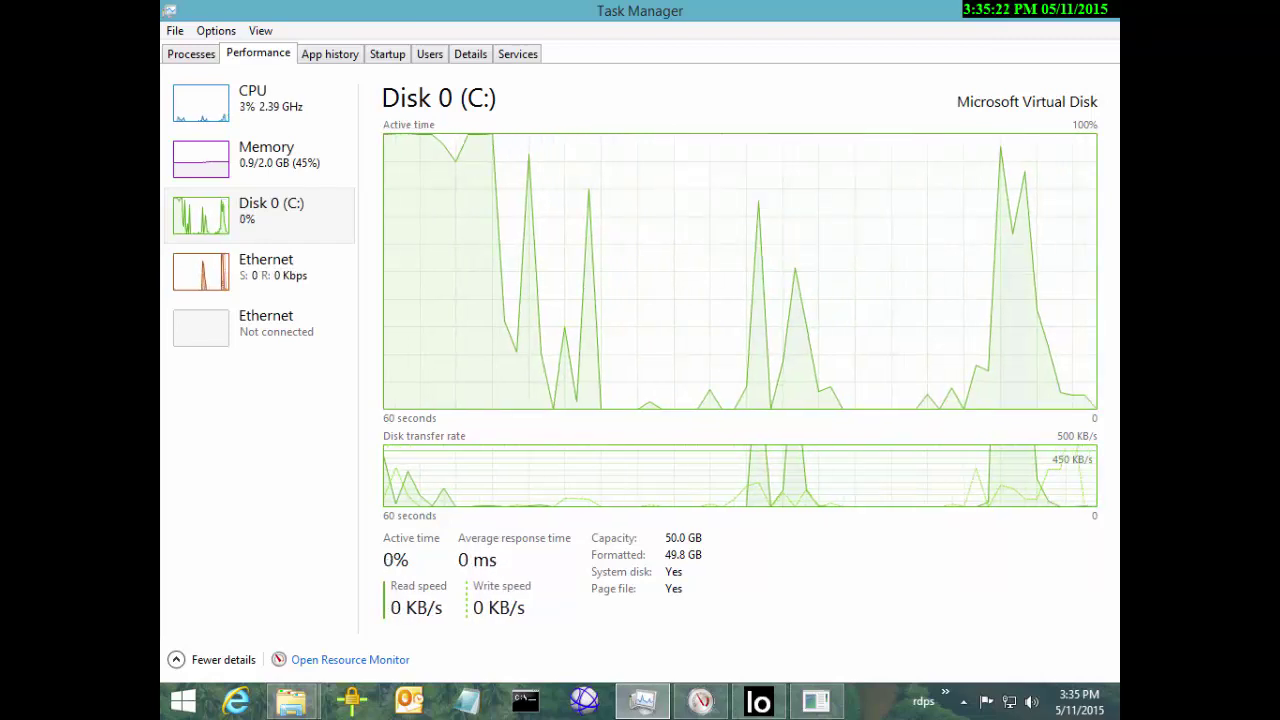
Step: Minimize Task Manager and Iometer in the virtual machine, and stop the IOBottleneck data collector set in Performance Monitor
{"action": "left_click", "coordinate": [642, 700]}
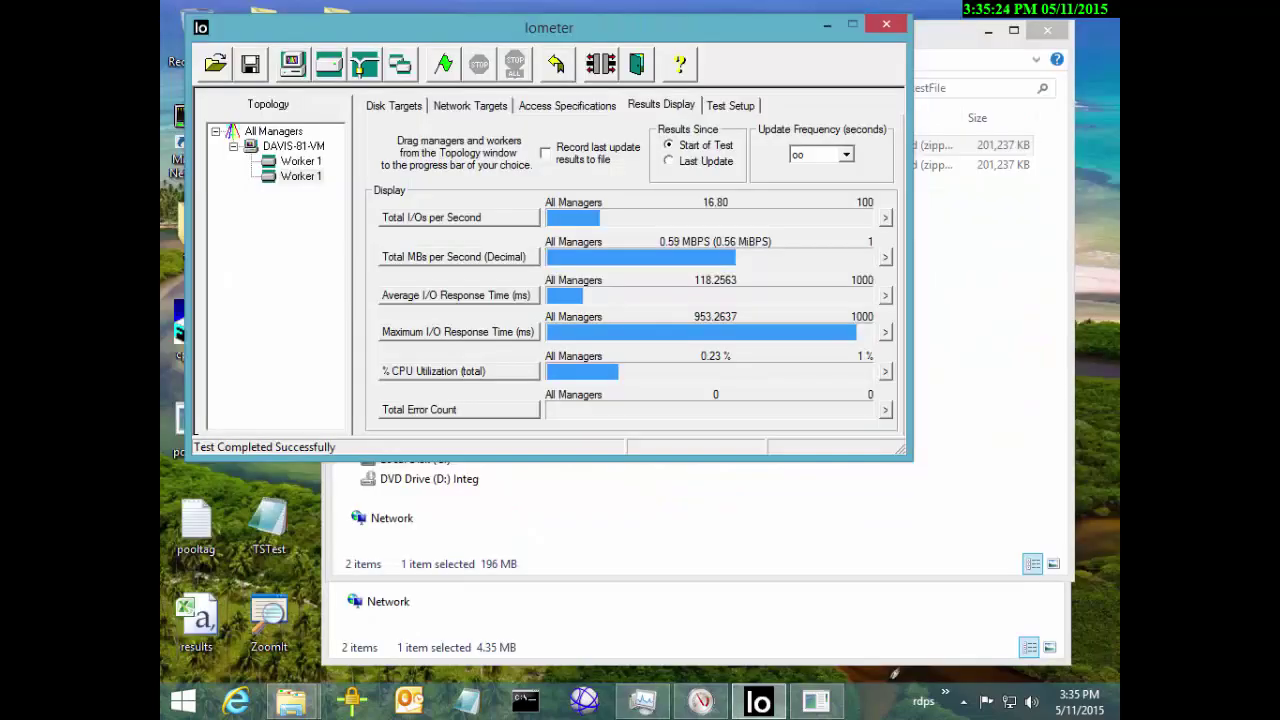
{"action": "left_click", "coordinate": [826, 24]}
{"action": "left_click", "coordinate": [700, 700]}
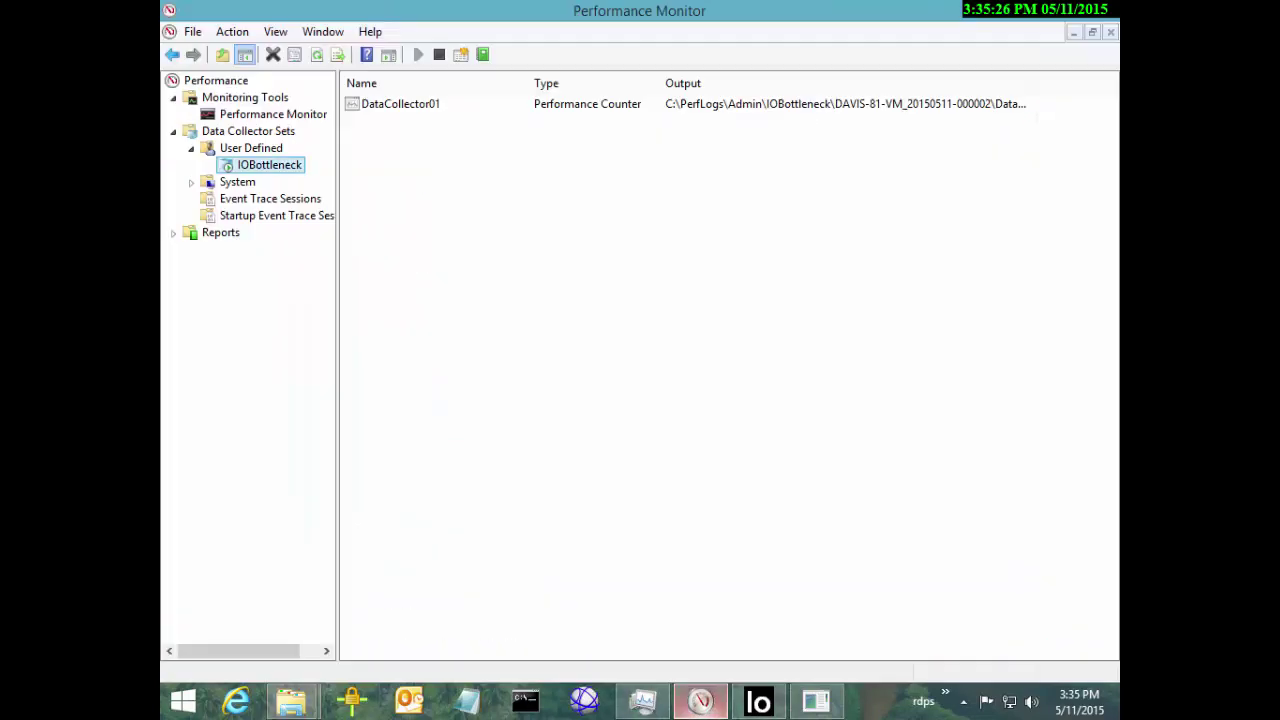
{"action": "right_click", "coordinate": [282, 164]}
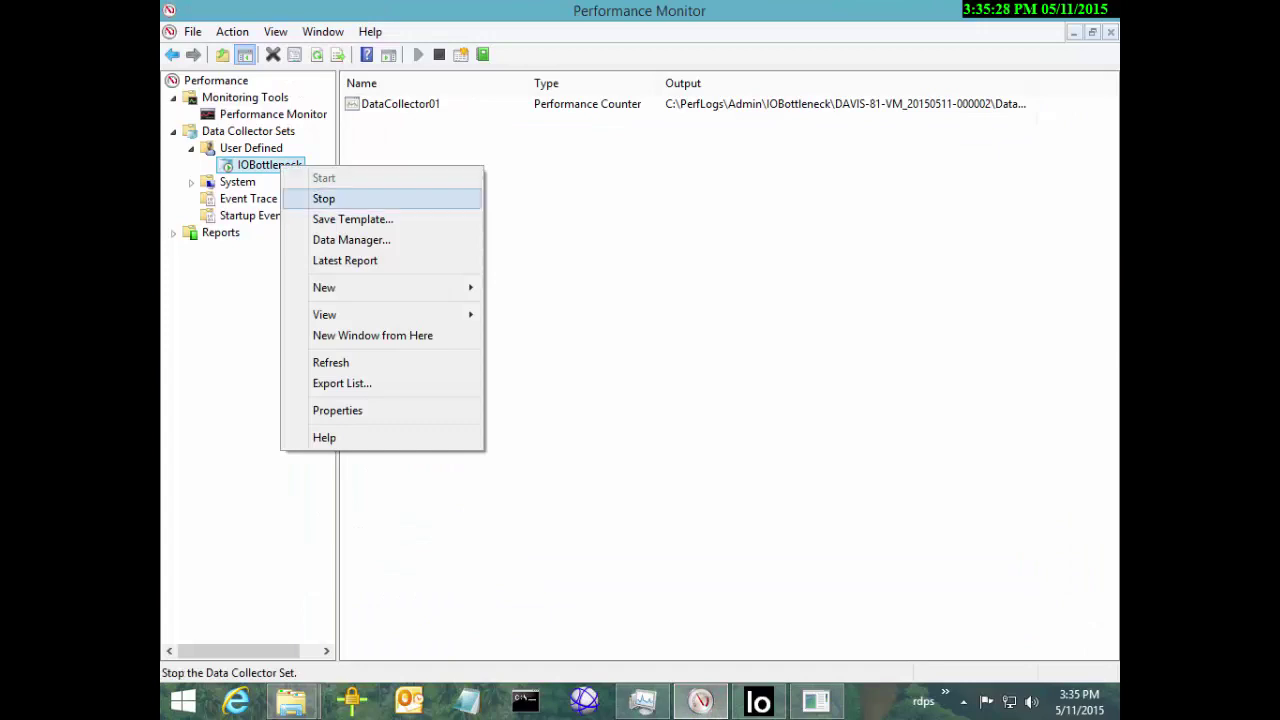
{"action": "left_click", "coordinate": [320, 197]}
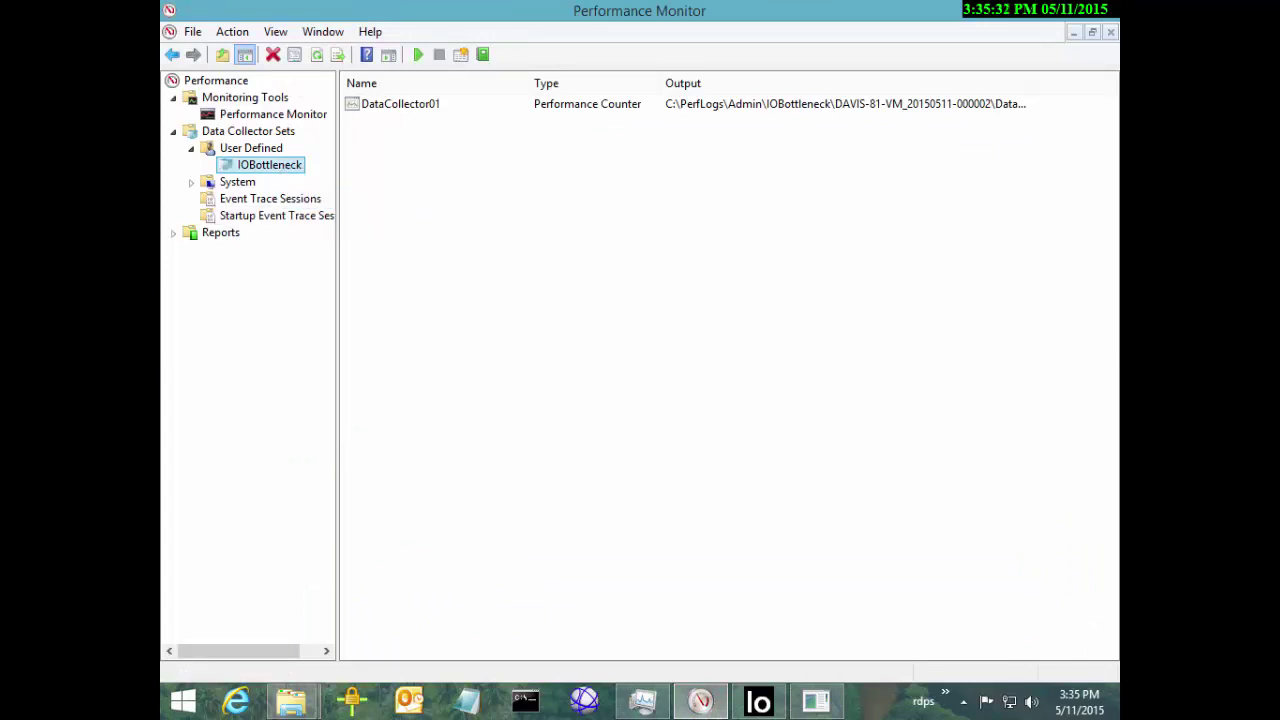
Step: Remove the % Processor Time counter from the live graph and set the graph's data source to log files
{"action": "left_click", "coordinate": [273, 114]}
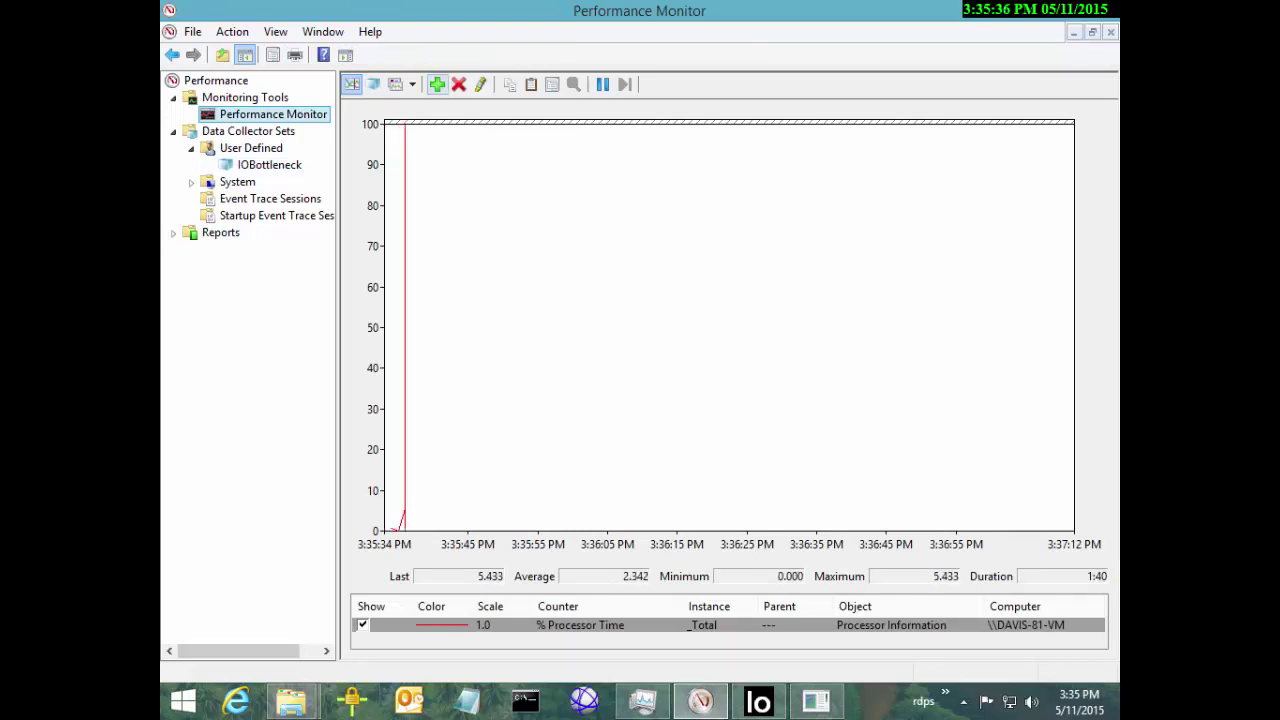
{"action": "key", "text": "Delete"}
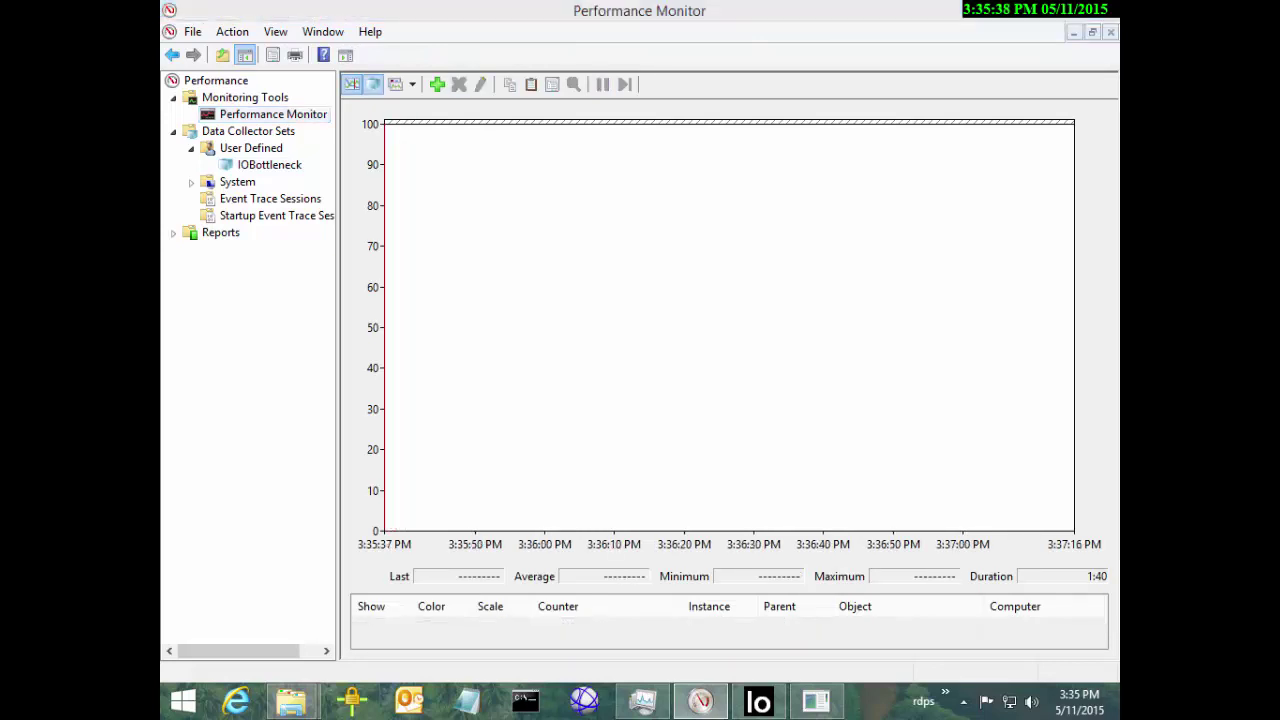
{"action": "left_click", "coordinate": [373, 84]}
{"action": "left_click", "coordinate": [403, 184]}
Step: Load the DataCollector01 log from the IOBottleneck run folder ending in 000002 into the graph, using its full time range
{"action": "left_click", "coordinate": [447, 271]}
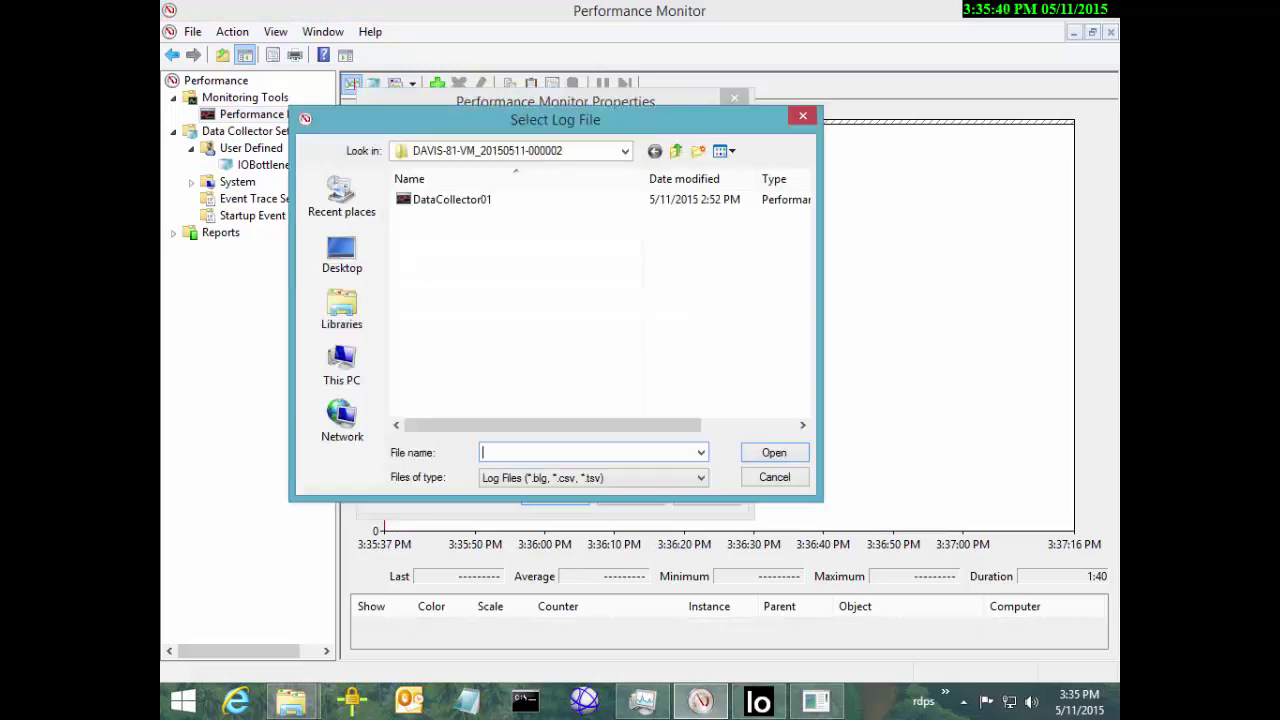
{"action": "left_click", "coordinate": [676, 151]}
{"action": "left_click", "coordinate": [676, 151]}
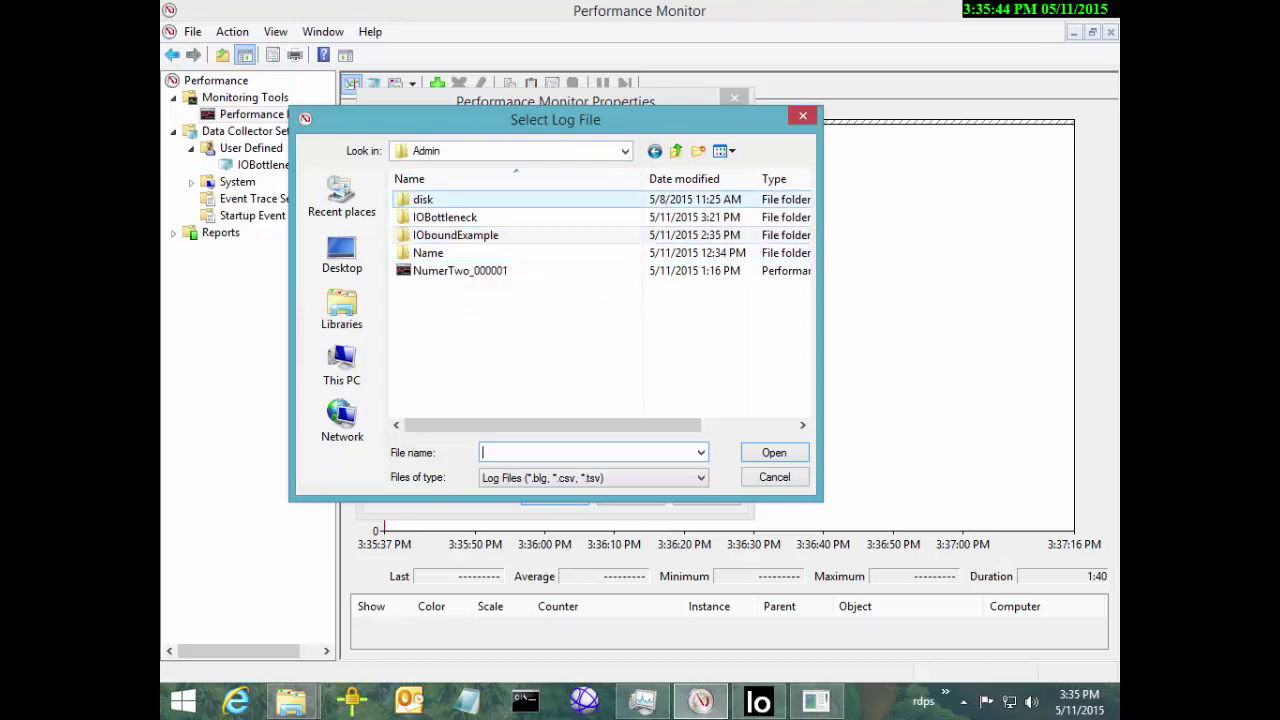
{"action": "left_click_drag", "start_coordinate": [555, 119], "coordinate": [652, 129]}
{"action": "left_click", "coordinate": [553, 245]}
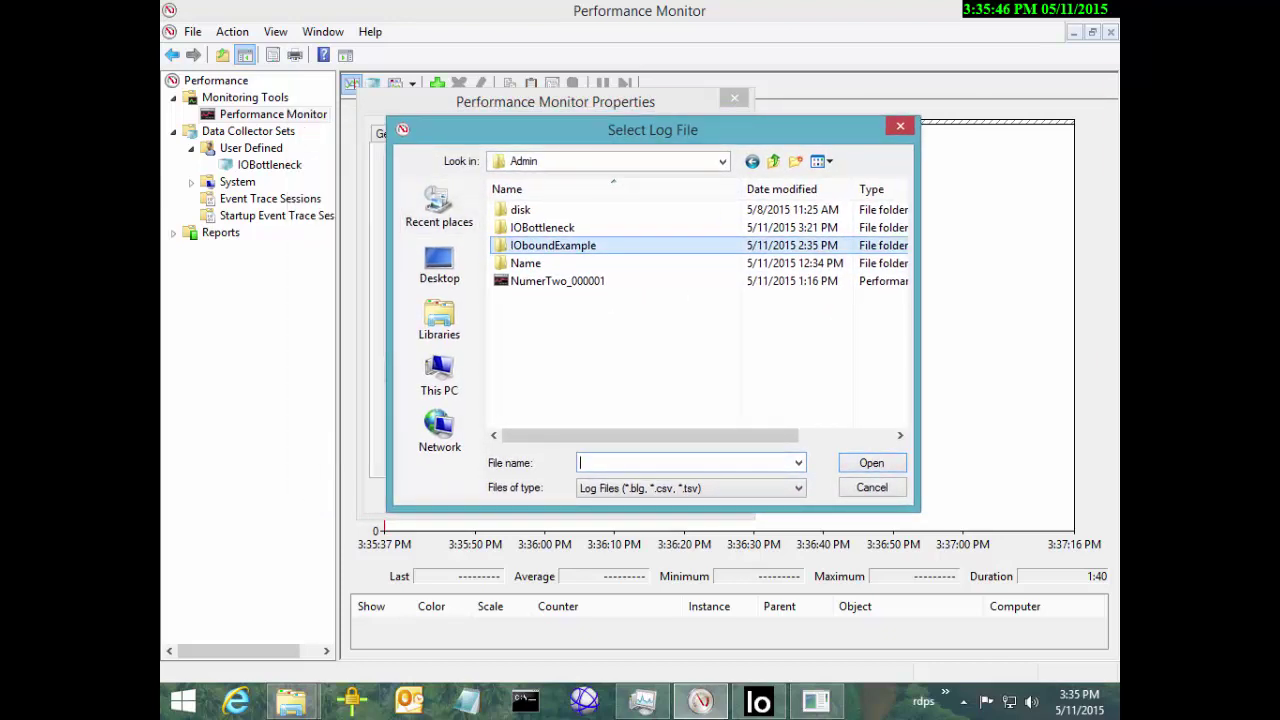
{"action": "double_click", "coordinate": [542, 227]}
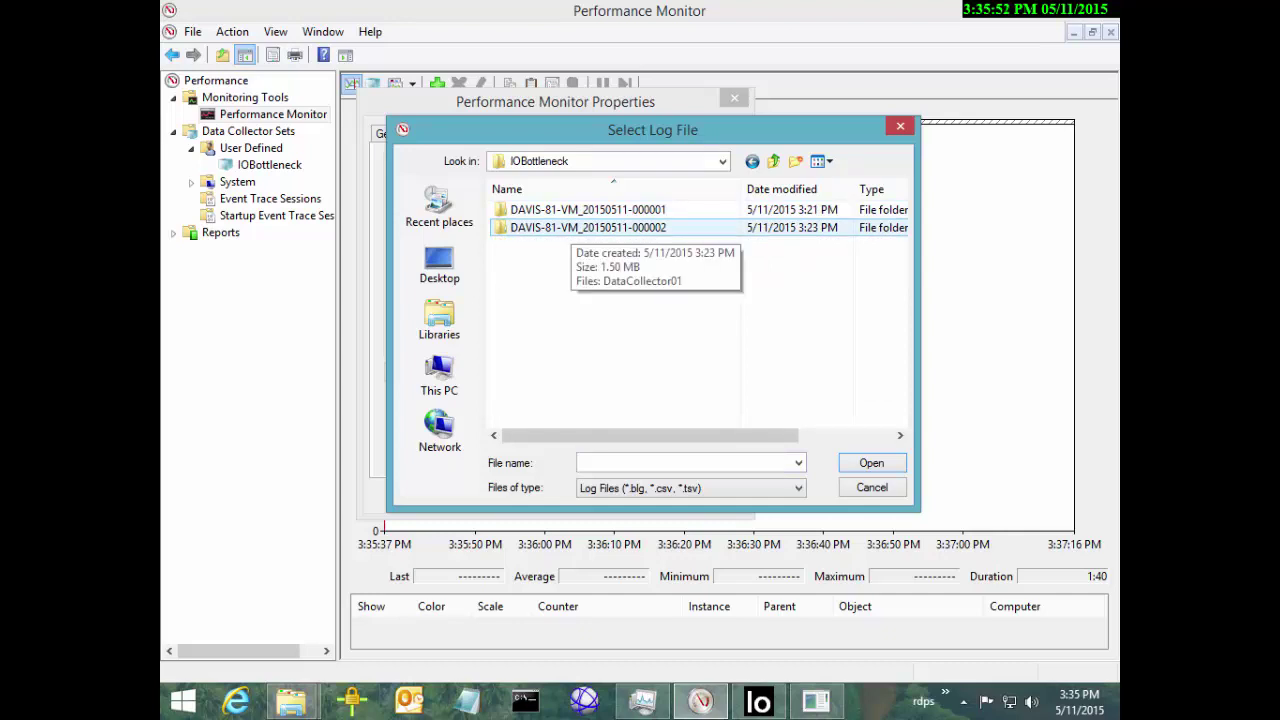
{"action": "left_click", "coordinate": [571, 227]}
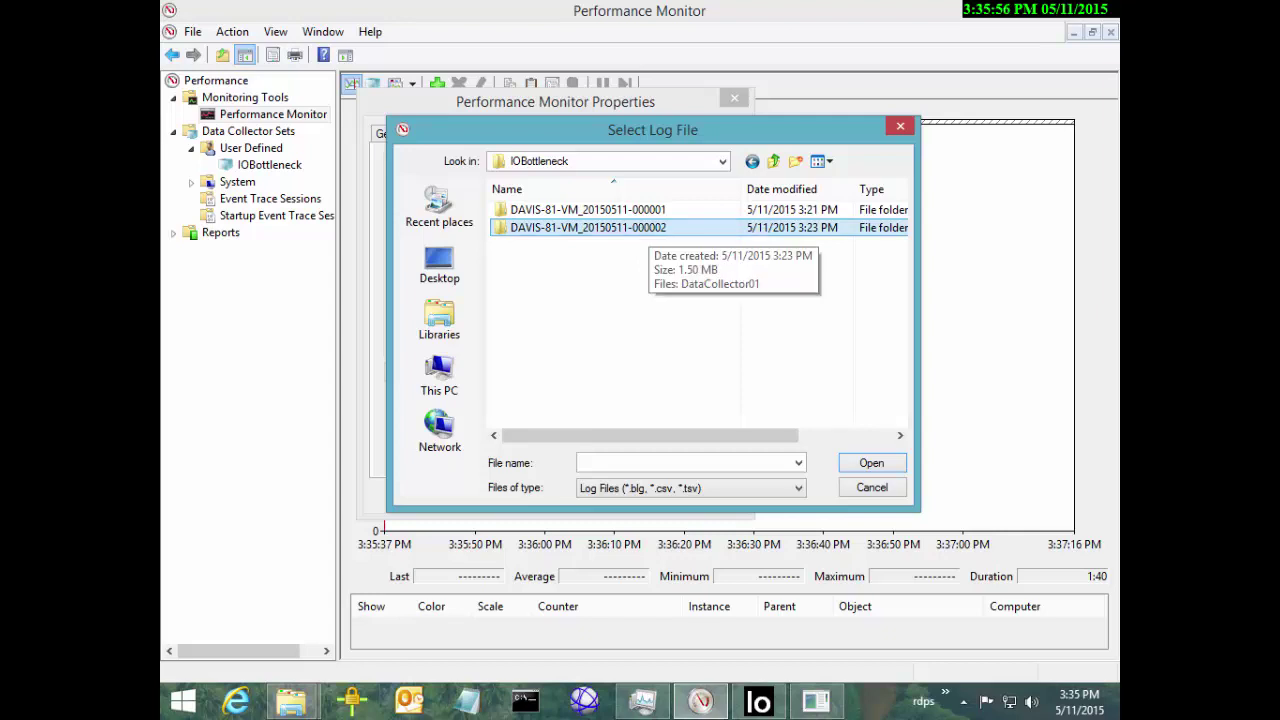
{"action": "key", "text": "Return"}
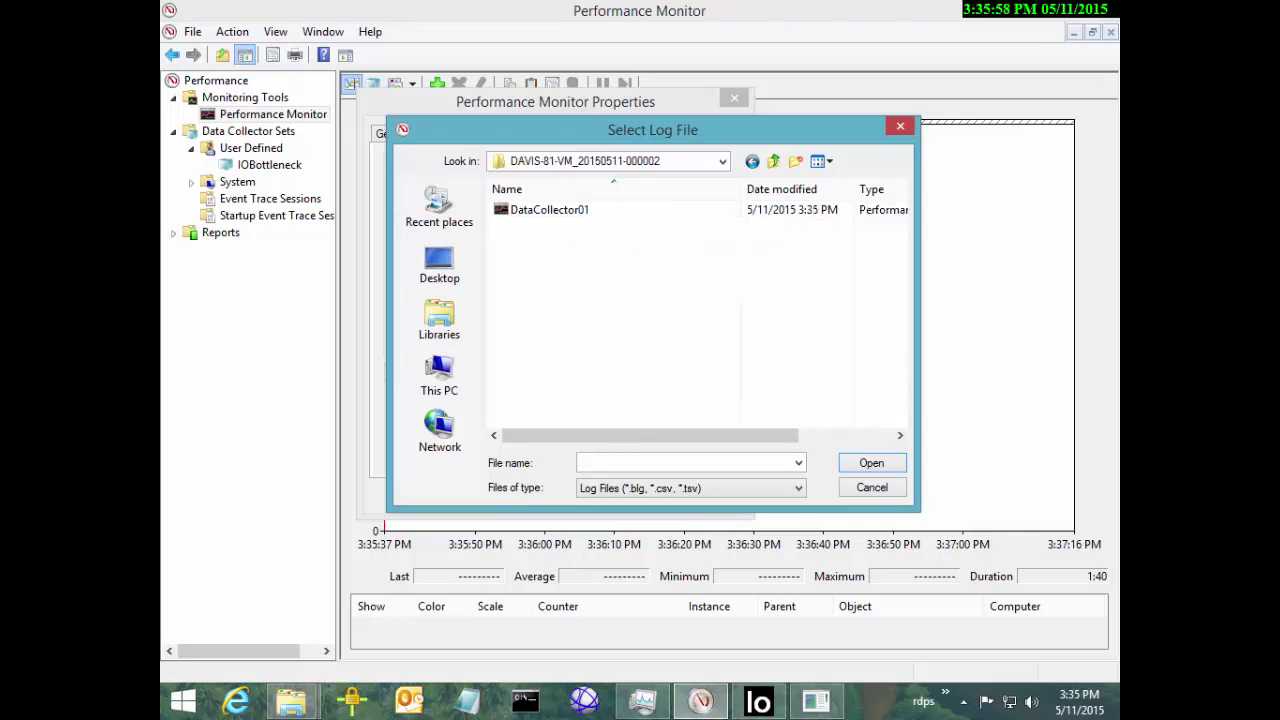
{"action": "double_click", "coordinate": [549, 209]}
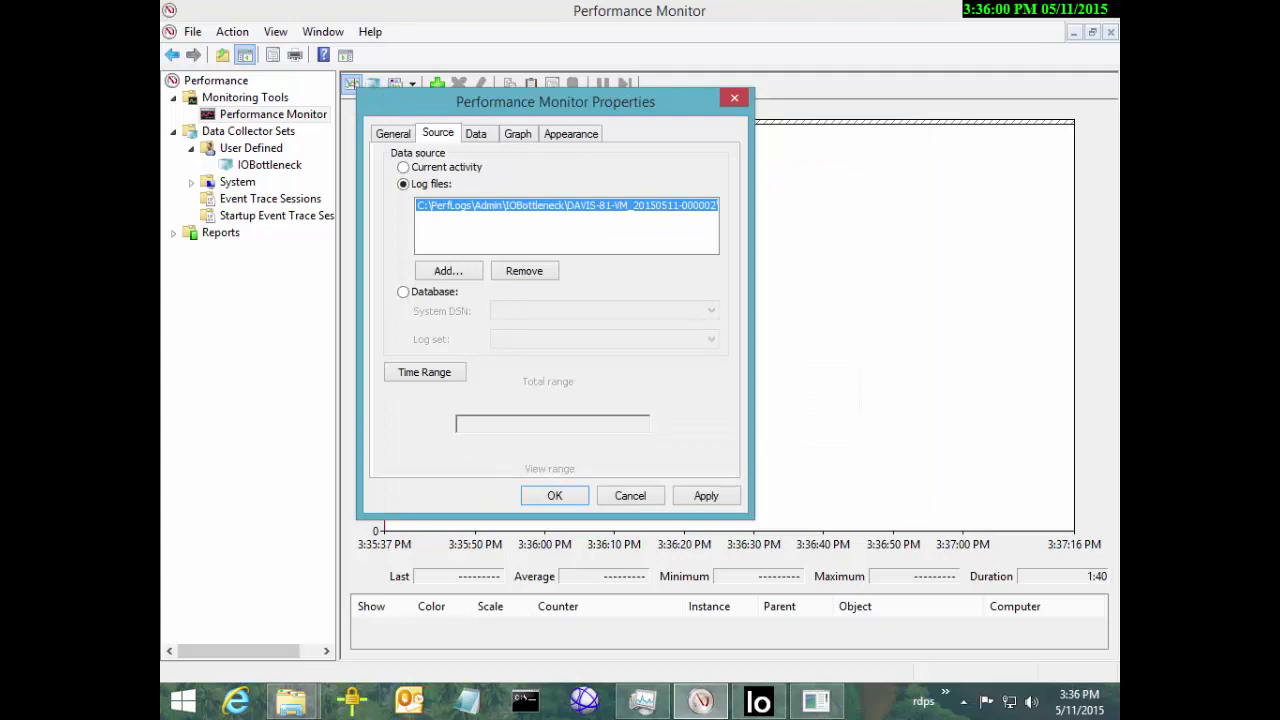
{"action": "left_click", "coordinate": [424, 371]}
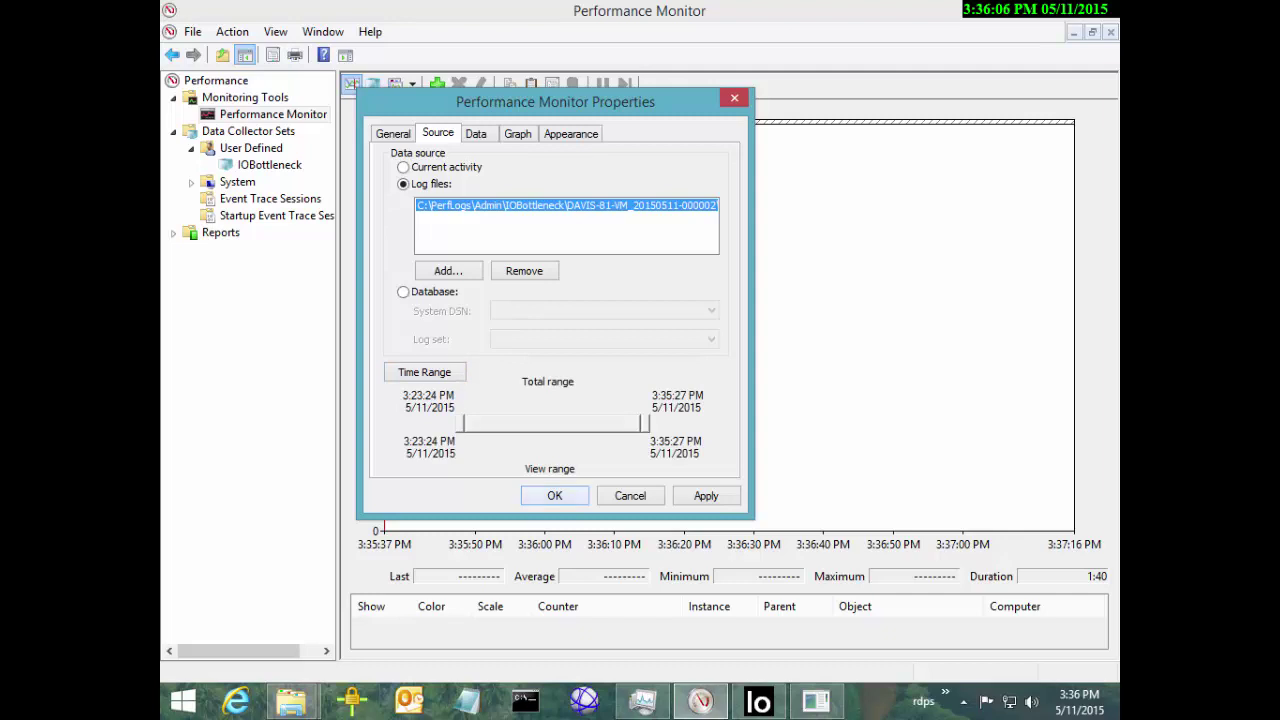
{"action": "key", "text": "Return"}
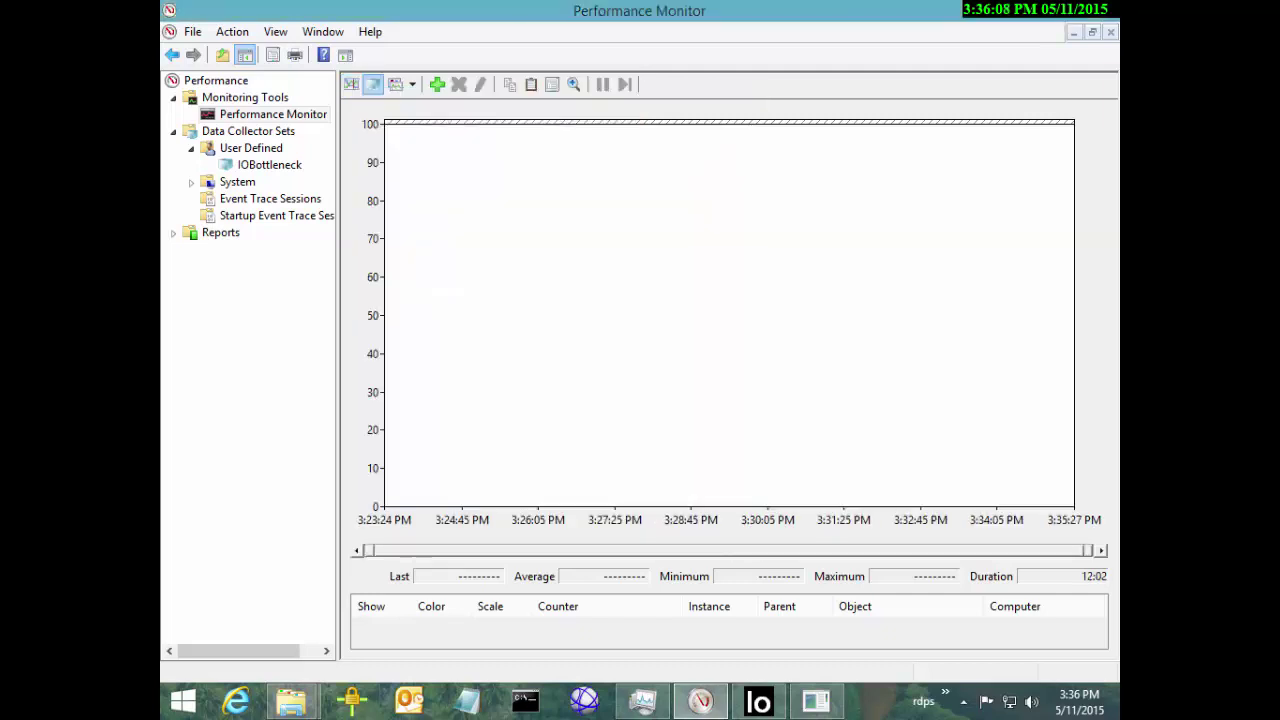
Step: Add the LogicalDisk counters Avg. Disk sec/Read and Avg. Disk sec/Write for C: to the graph, and highlight Avg. Disk sec/Read
{"action": "left_click", "coordinate": [437, 86]}
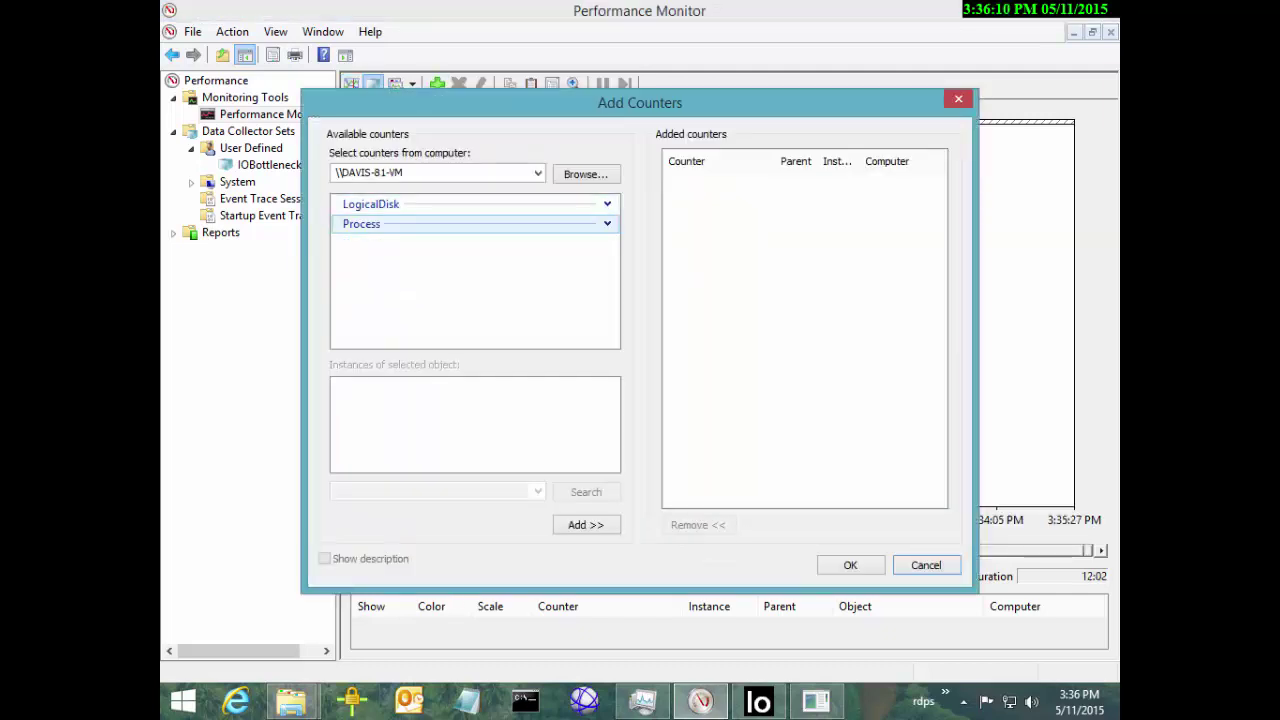
{"action": "left_click", "coordinate": [607, 204]}
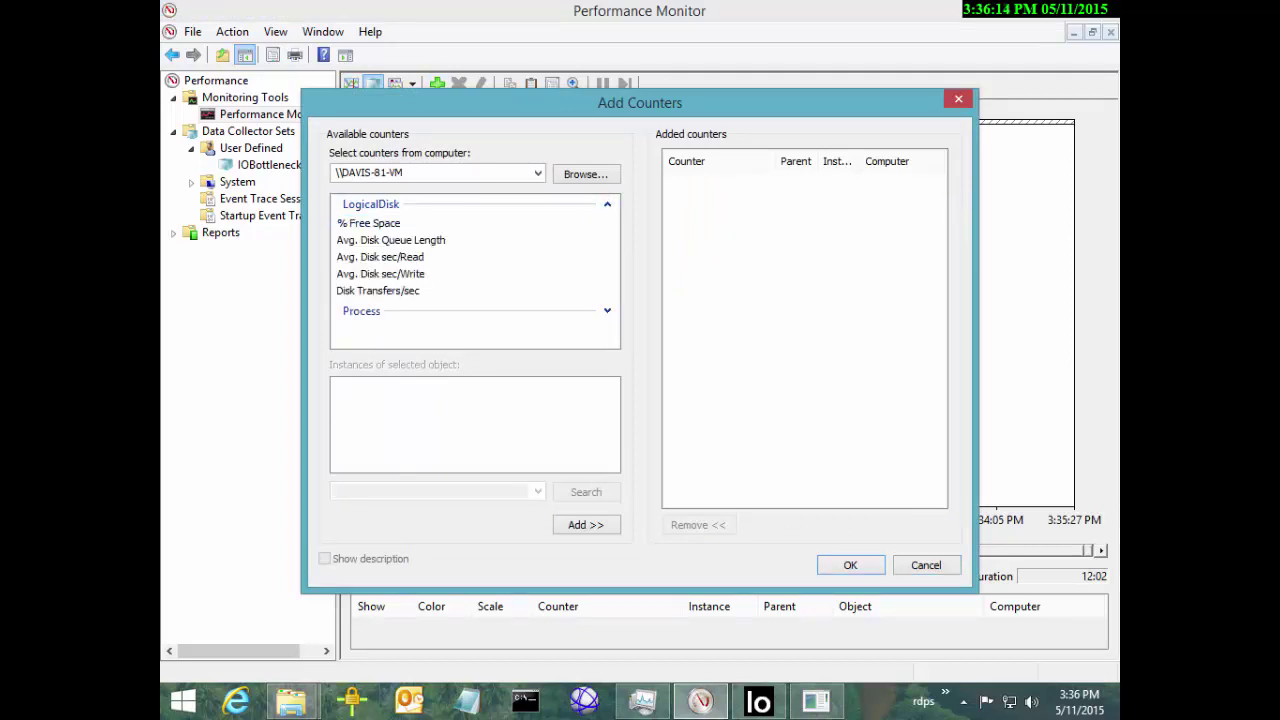
{"action": "left_click", "coordinate": [380, 257]}
{"action": "left_click", "coordinate": [380, 273], "text": "ctrl"}
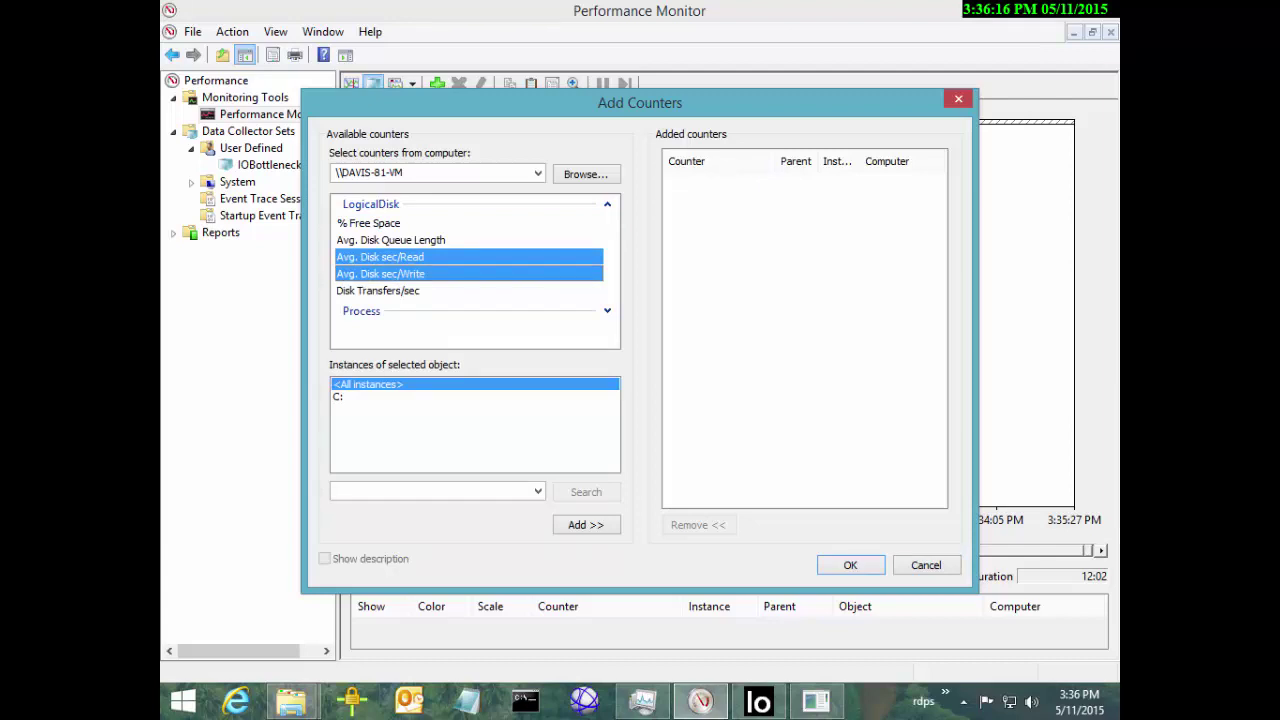
{"action": "left_click", "coordinate": [338, 396]}
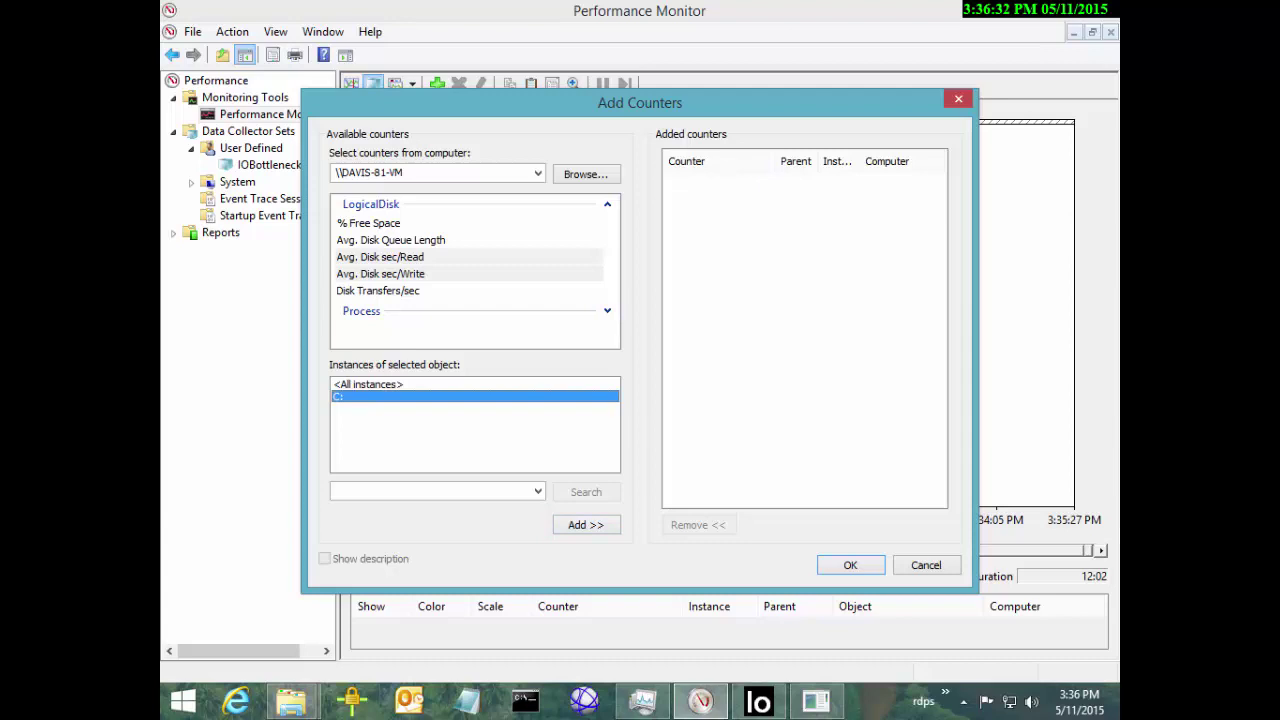
{"action": "left_click", "coordinate": [586, 524]}
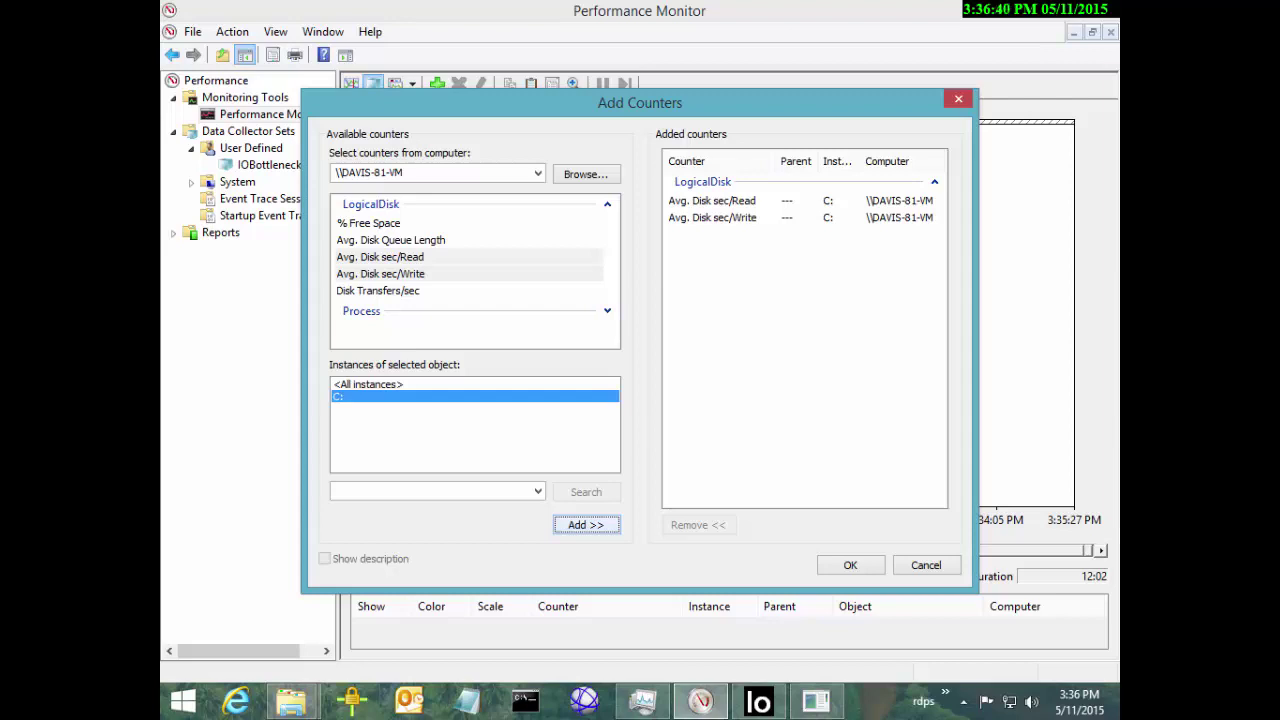
{"action": "left_click", "coordinate": [849, 565]}
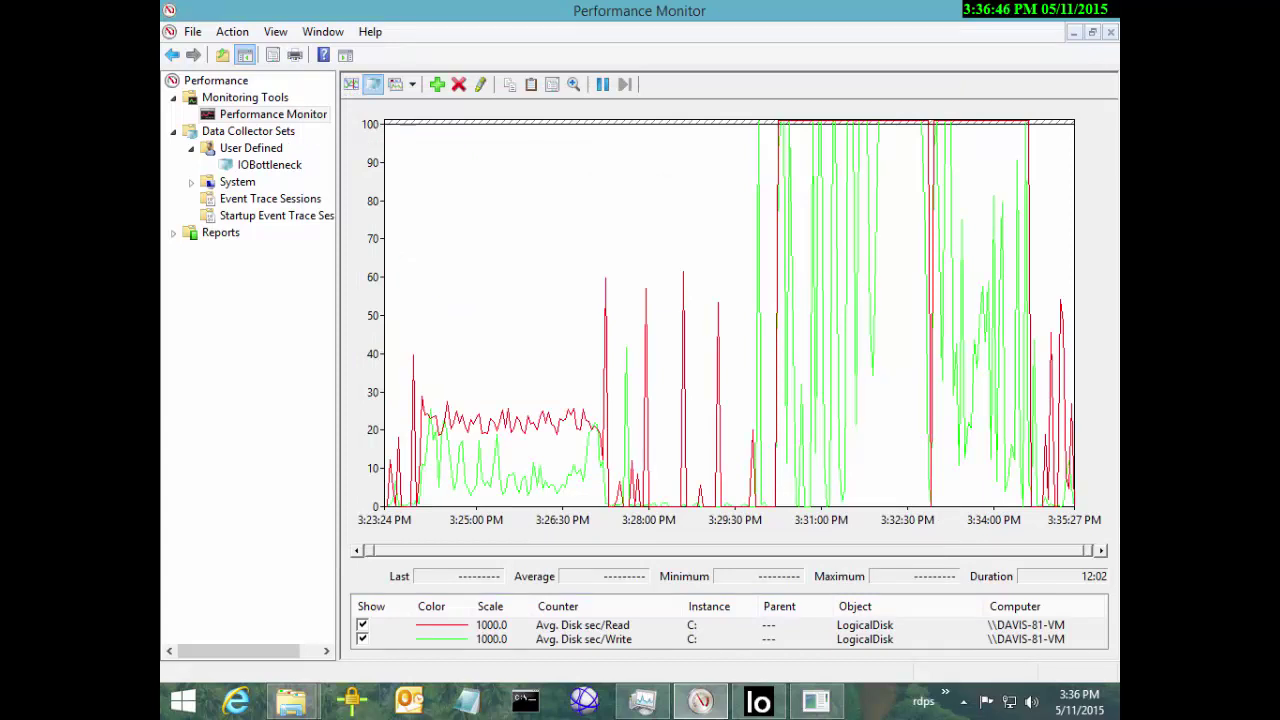
{"action": "key", "text": "ctrl+h"}
{"action": "left_click", "coordinate": [582, 625]}
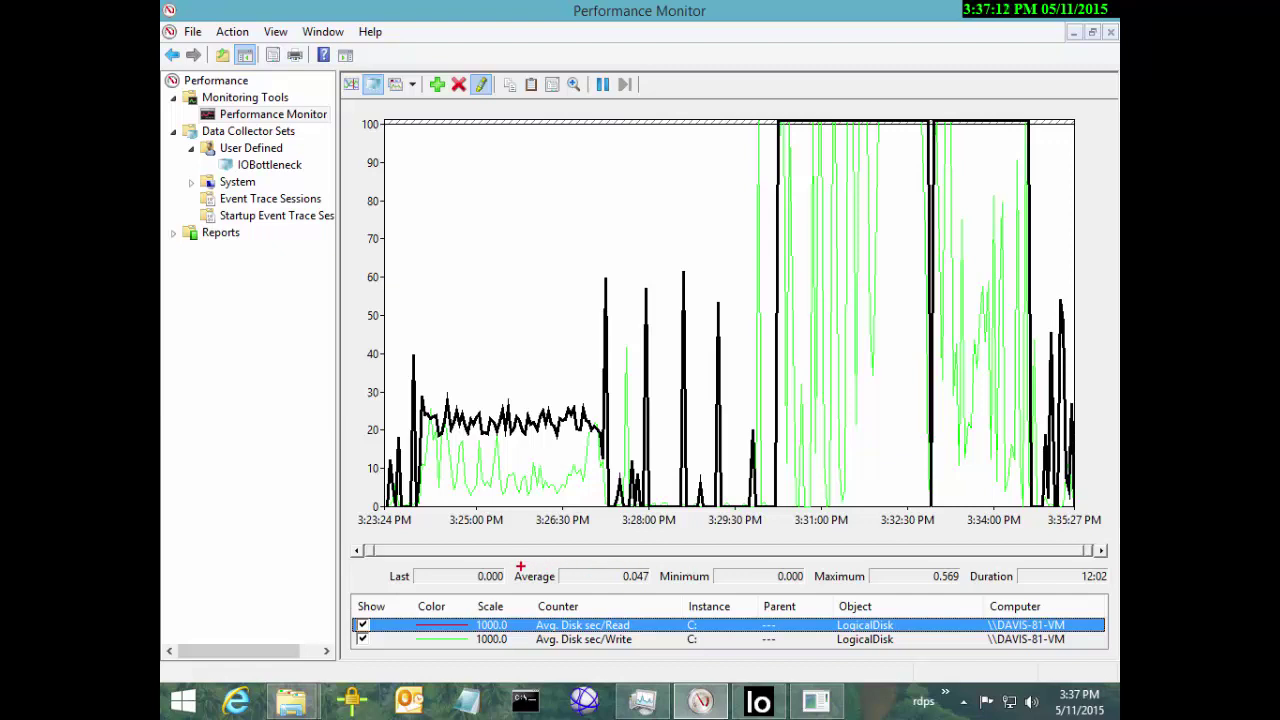
Step: Mark the average, minimum and maximum of Avg. Disk sec/Read, and compare them with the Avg. Disk sec/Write statistics
{"action": "mouse_move", "coordinate": [514, 562]}
{"action": "left_mouse_down"}
{"action": "mouse_move", "coordinate": [598, 582]}
{"action": "mouse_move", "coordinate": [972, 587]}
{"action": "left_mouse_up"}
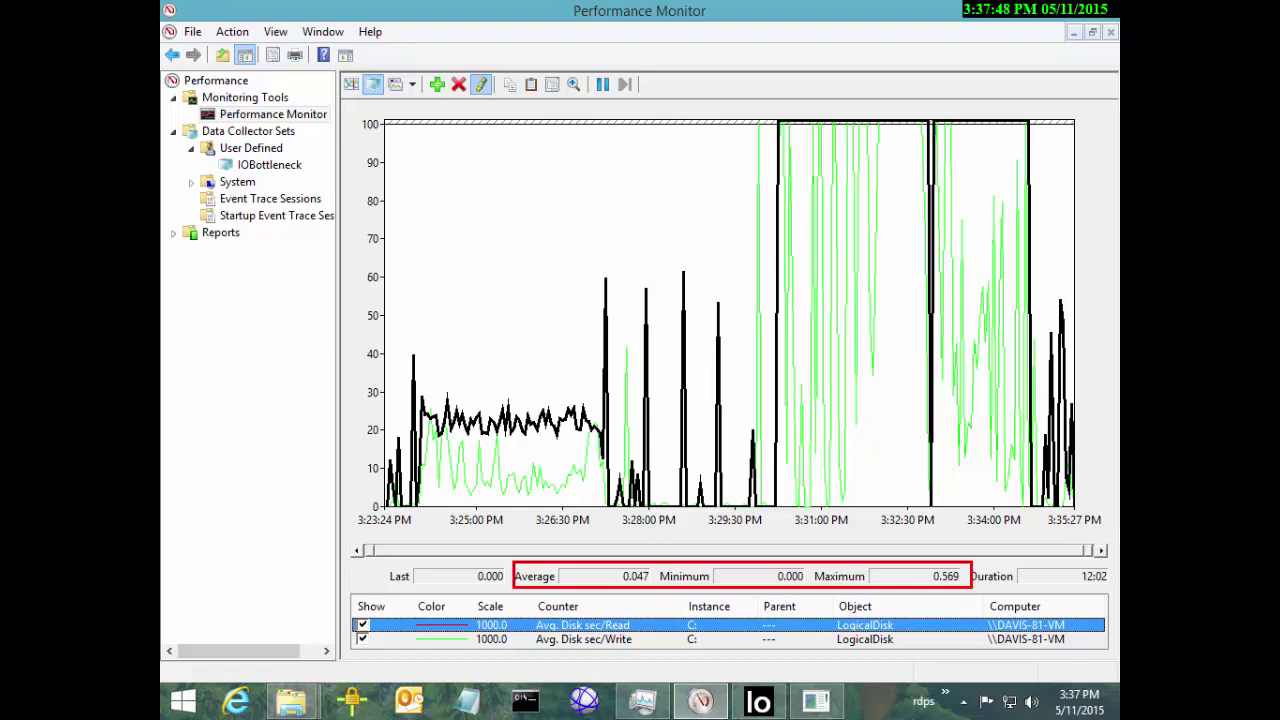
{"action": "key", "text": "Escape"}
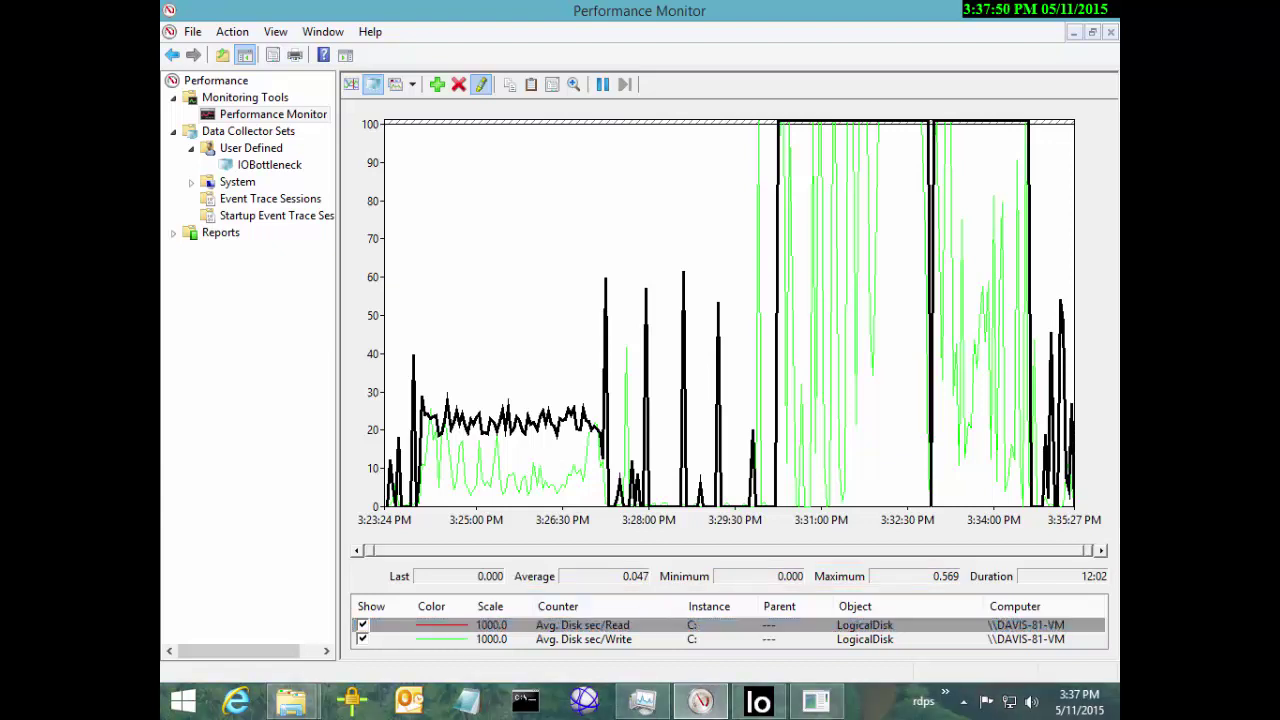
{"action": "left_click", "coordinate": [583, 639]}
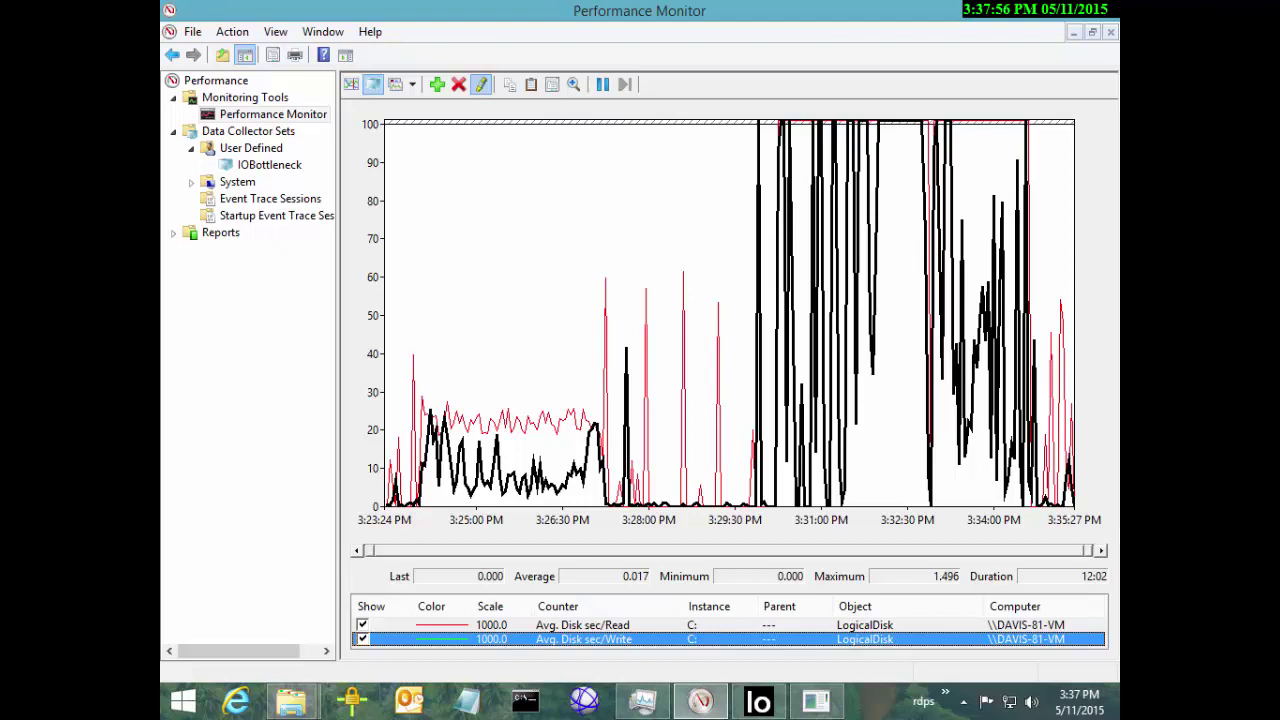
{"action": "left_click", "coordinate": [582, 625]}
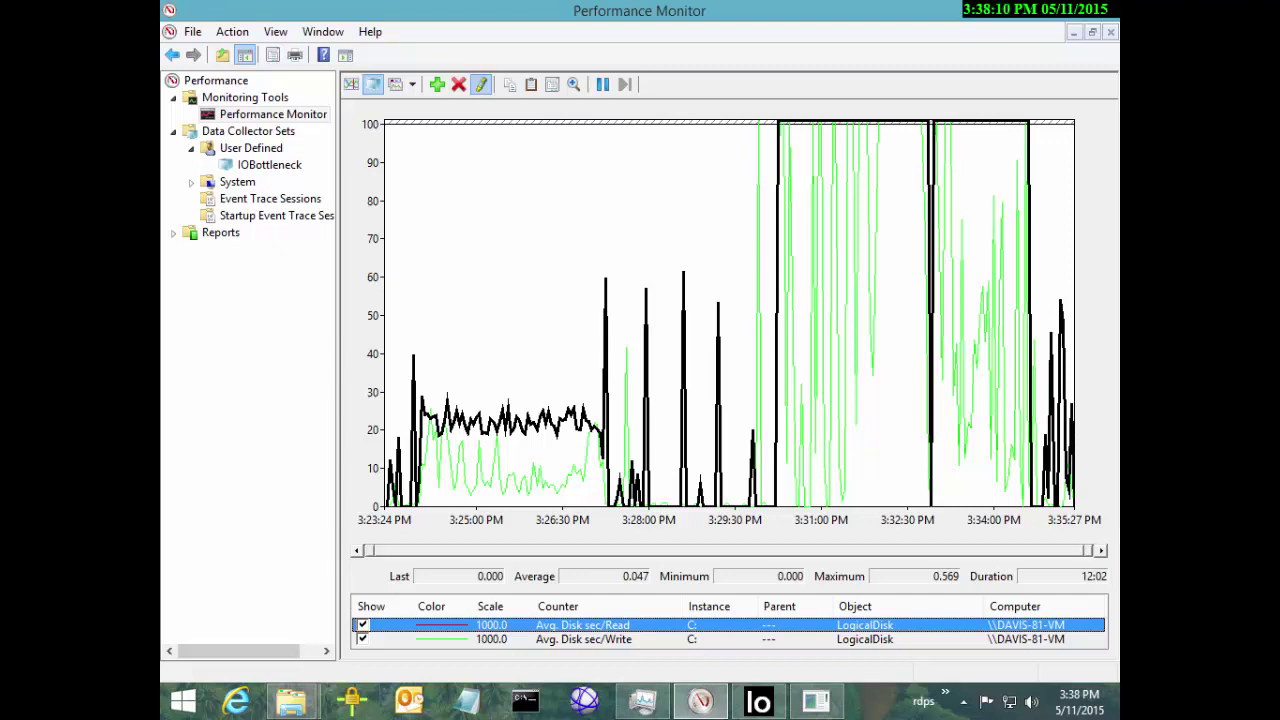
Step: Mark the maximum of Avg. Disk sec/Read and circle the quiet stretch of the graph between the two load periods
{"action": "key", "text": "ctrl+2"}
{"action": "left_click_drag", "start_coordinate": [891, 560], "coordinate": [970, 590]}
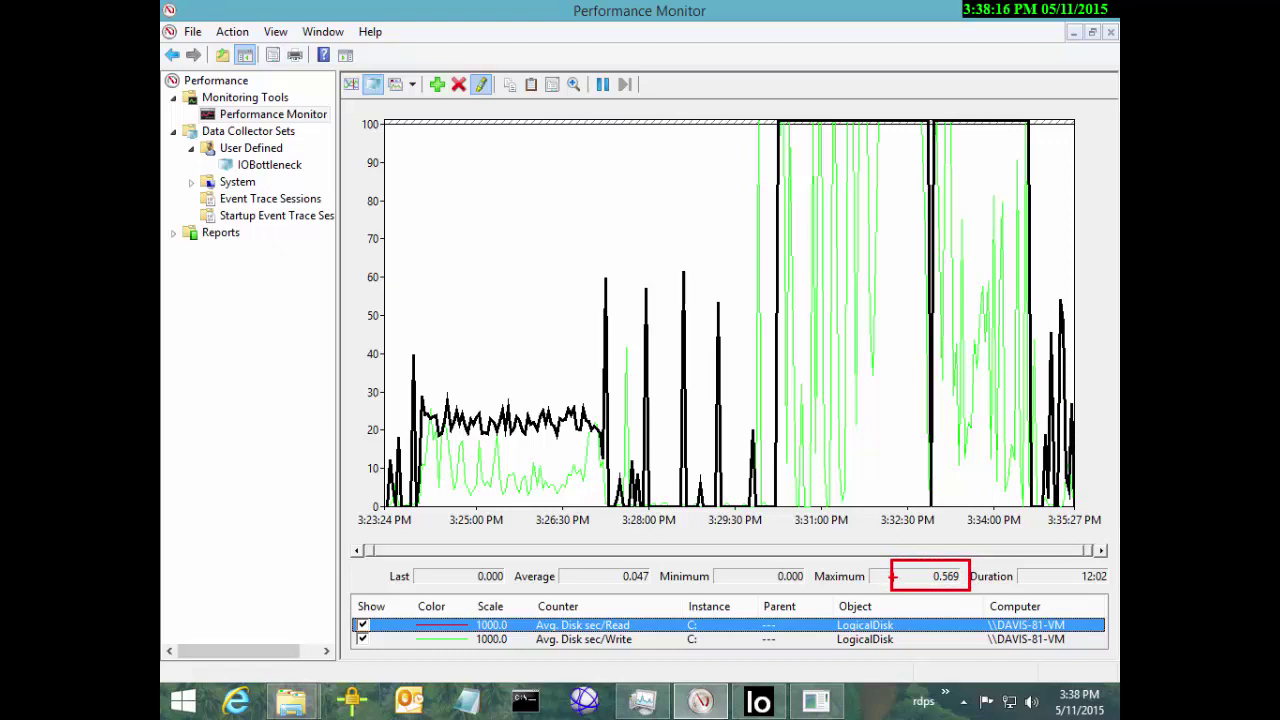
{"action": "key", "text": "Escape"}
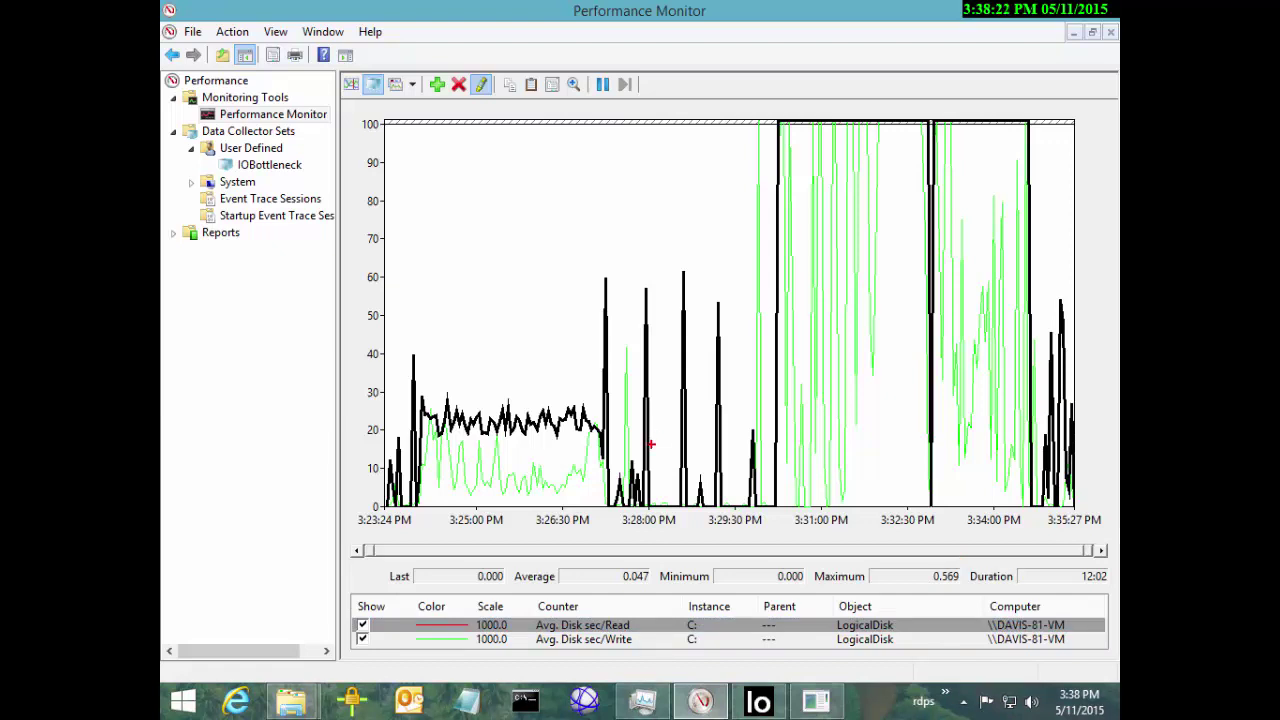
{"action": "mouse_move", "coordinate": [638, 448]}
{"action": "left_mouse_down"}
{"action": "mouse_move", "coordinate": [762, 467]}
{"action": "mouse_move", "coordinate": [662, 426]}
{"action": "mouse_move", "coordinate": [642, 475]}
{"action": "left_mouse_up"}
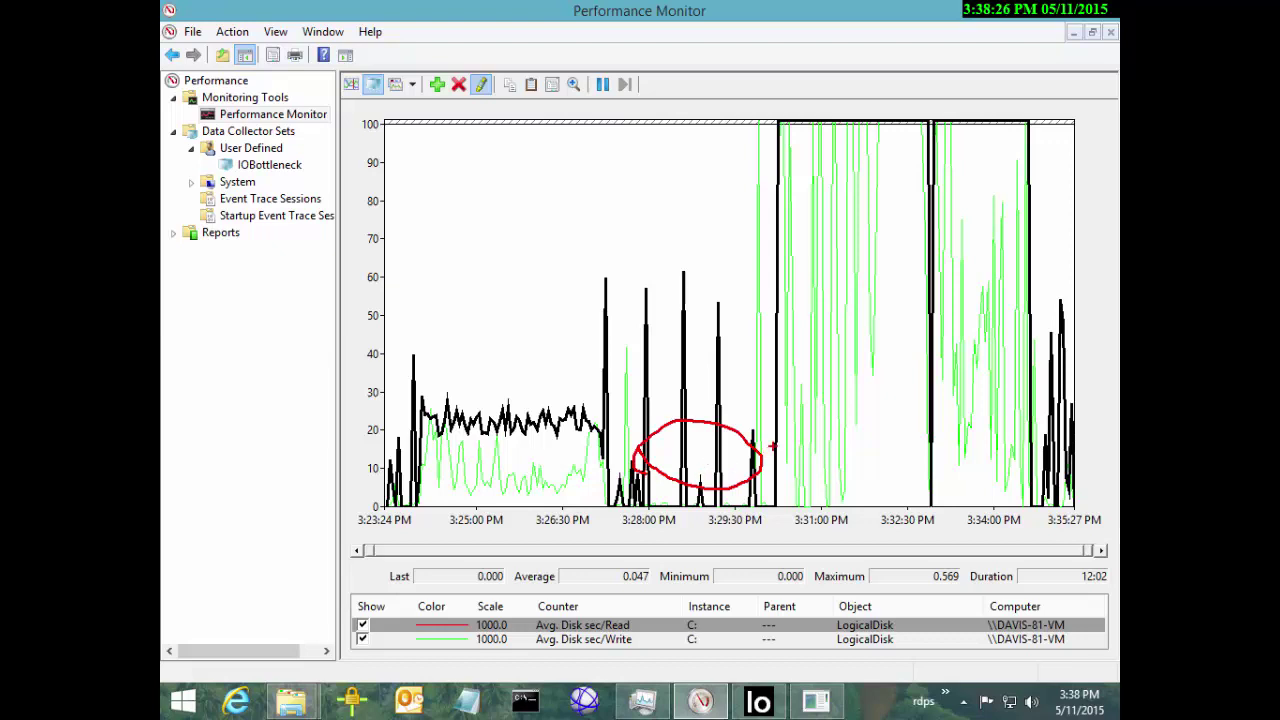
{"action": "key", "text": "Escape"}
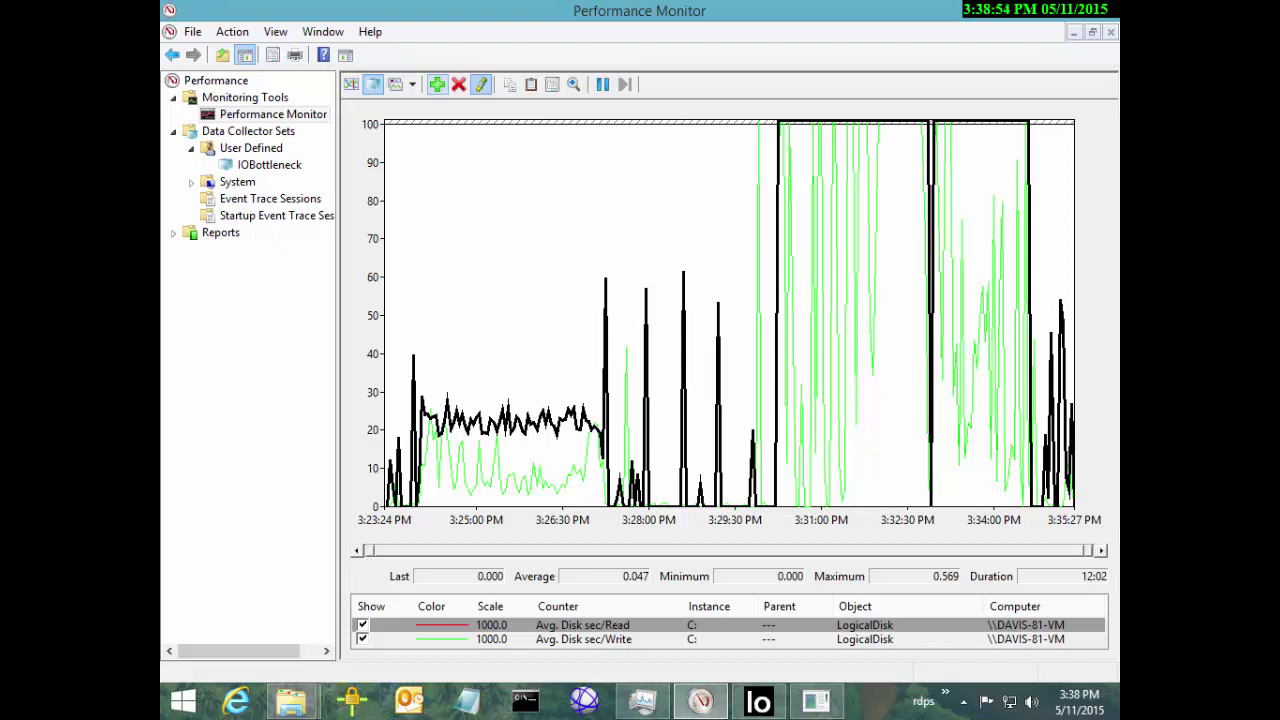
Step: Try to add the LogicalDisk Avg. Disk Queue Length counter for C: to the graph
{"action": "left_click", "coordinate": [437, 84]}
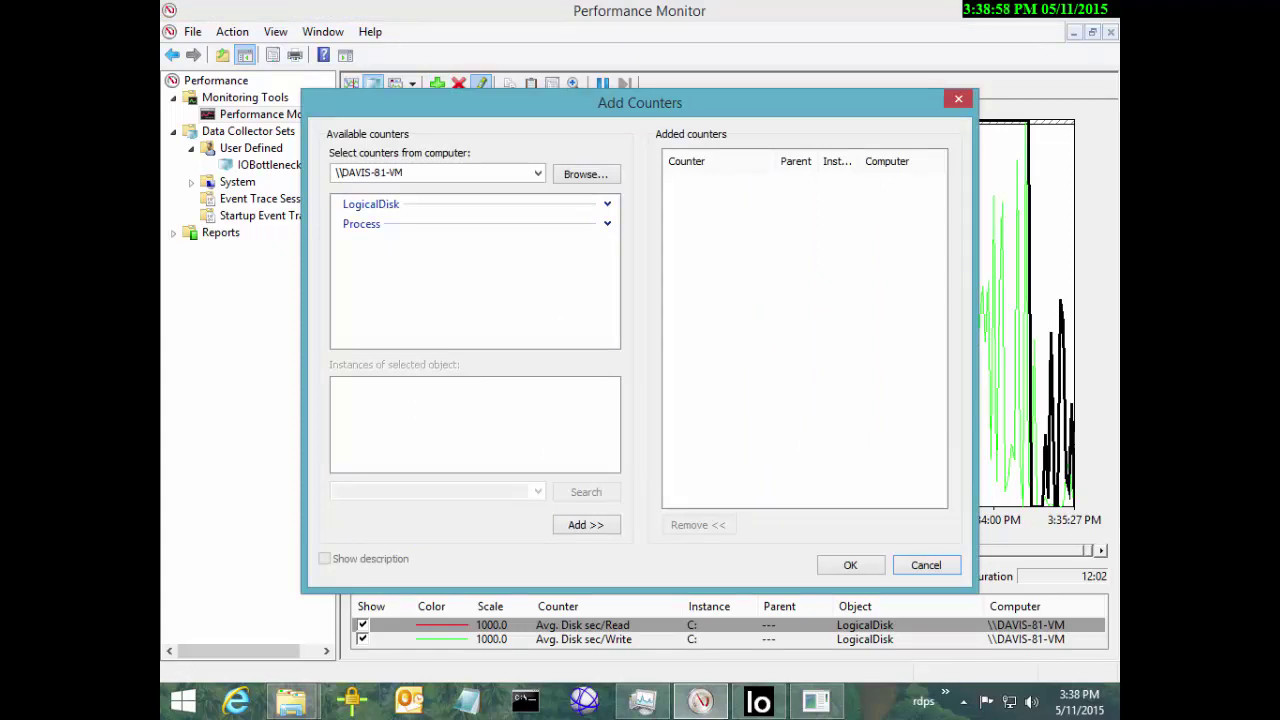
{"action": "left_click", "coordinate": [370, 204]}
{"action": "left_click", "coordinate": [607, 204]}
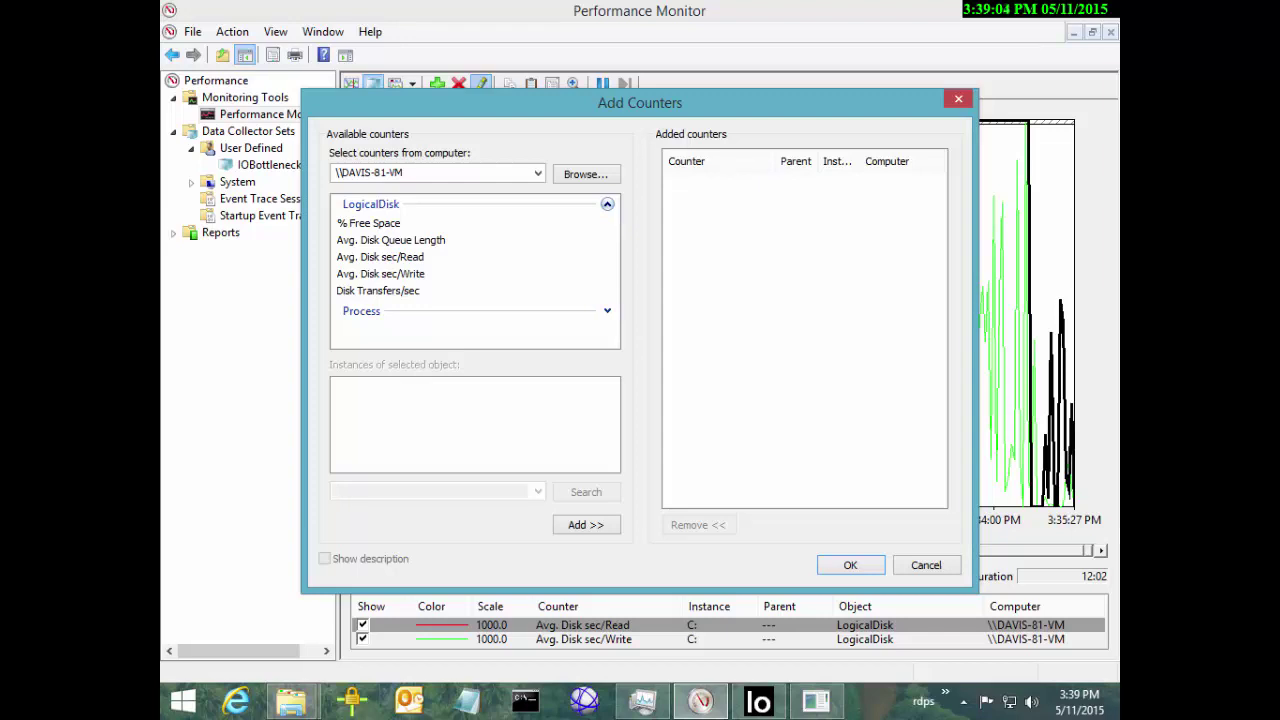
{"action": "left_click", "coordinate": [391, 240]}
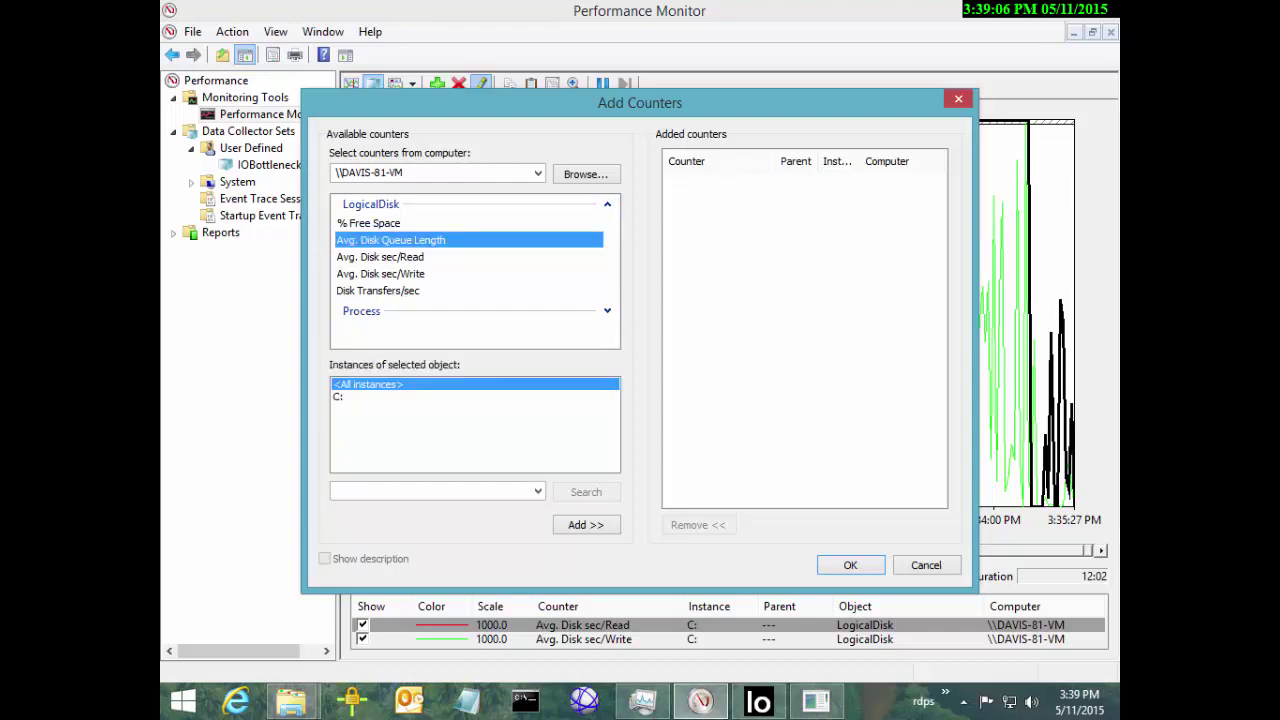
{"action": "left_click", "coordinate": [338, 396]}
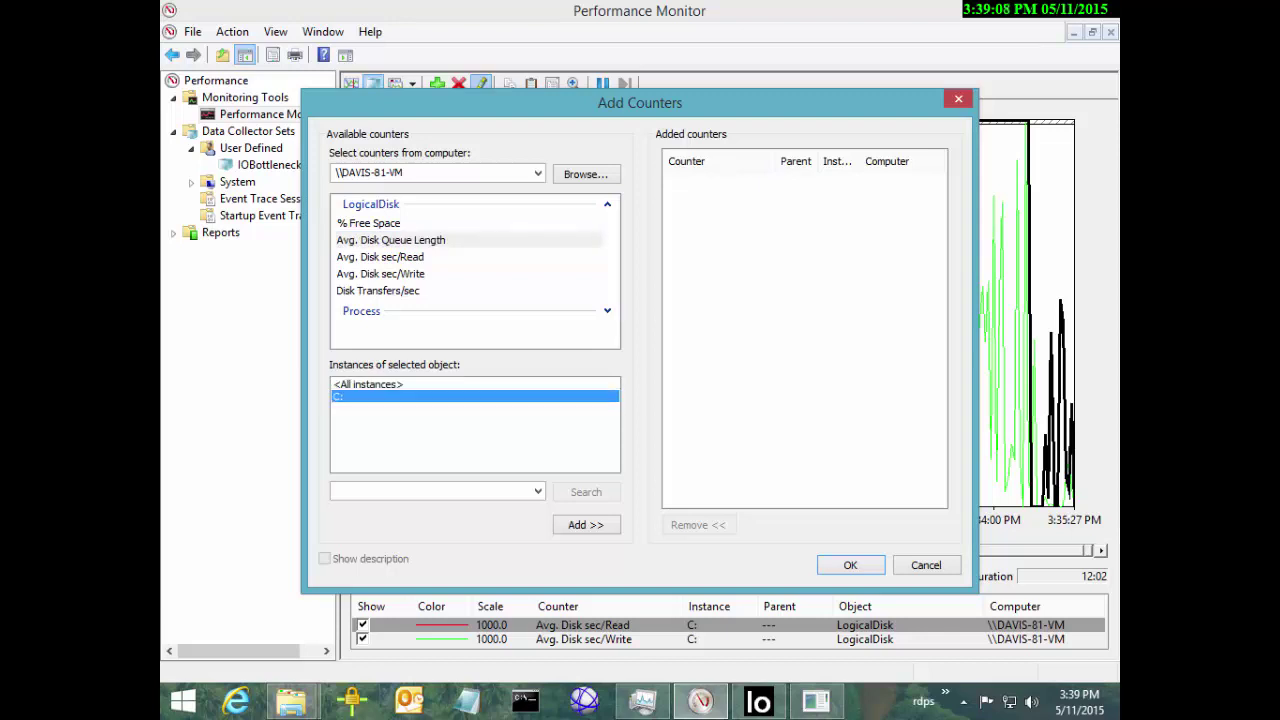
{"action": "left_click", "coordinate": [850, 565]}
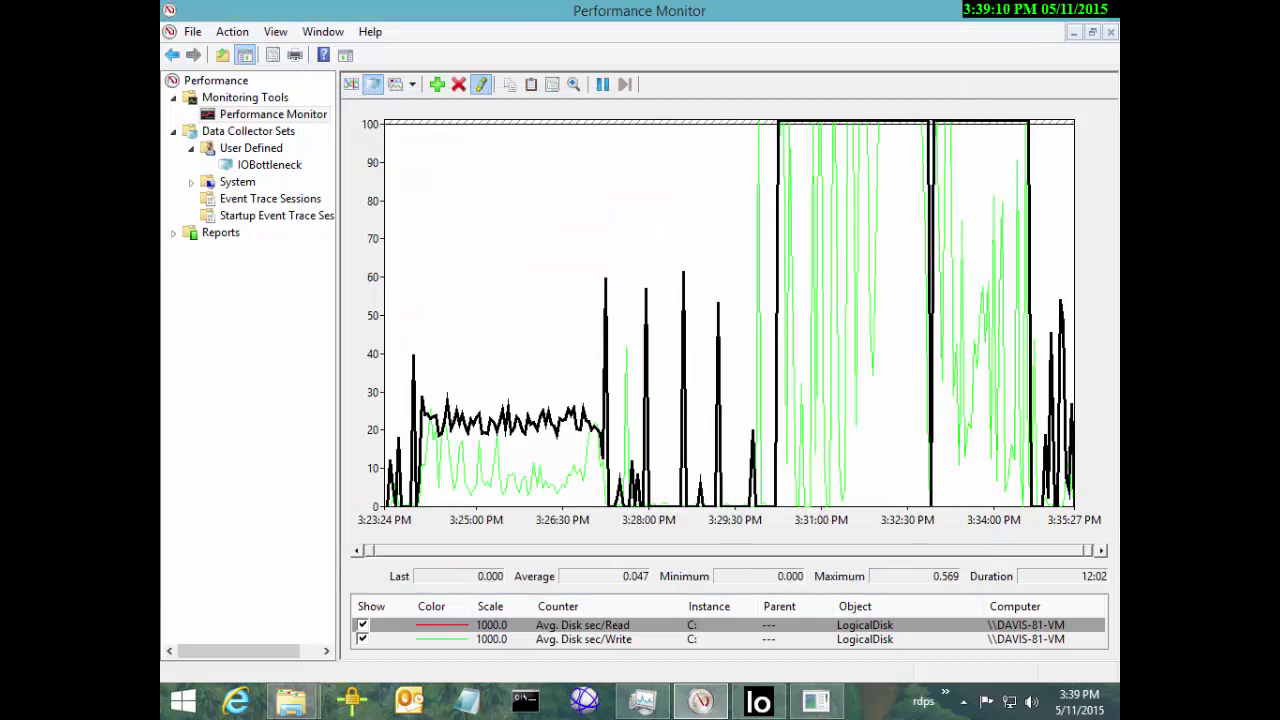
{"action": "left_click", "coordinate": [583, 639]}
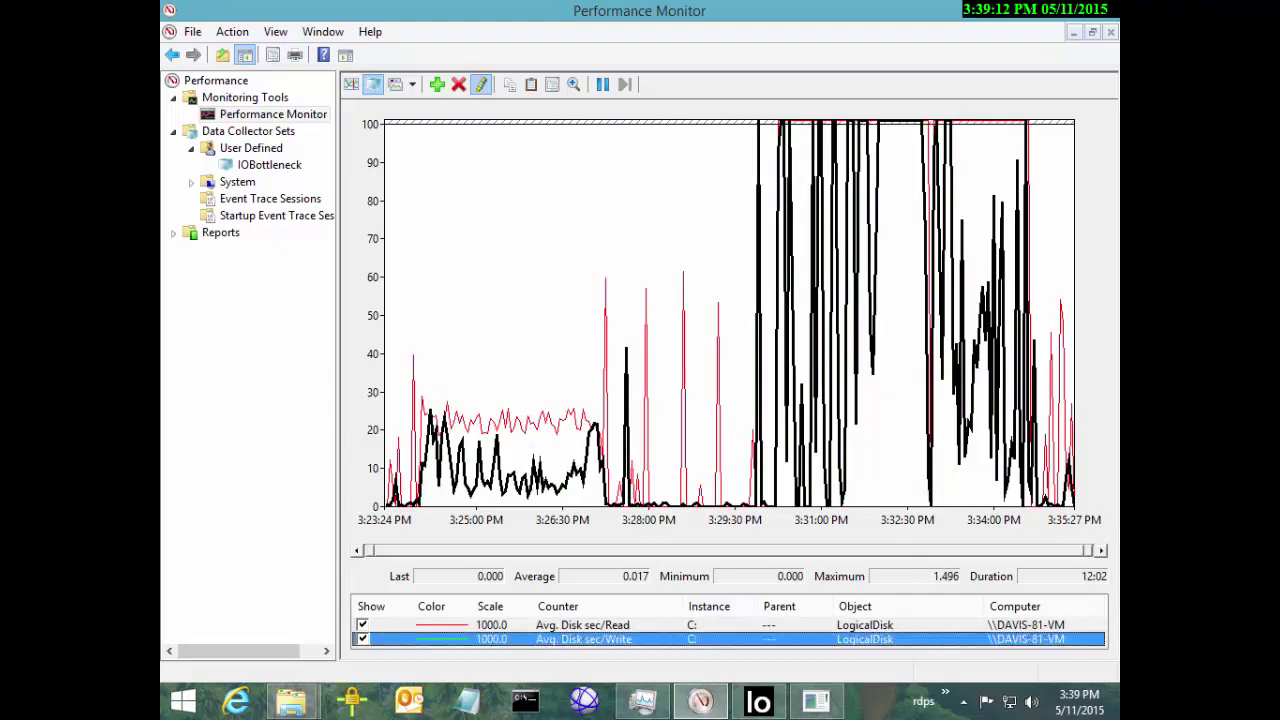
{"action": "left_click", "coordinate": [583, 624]}
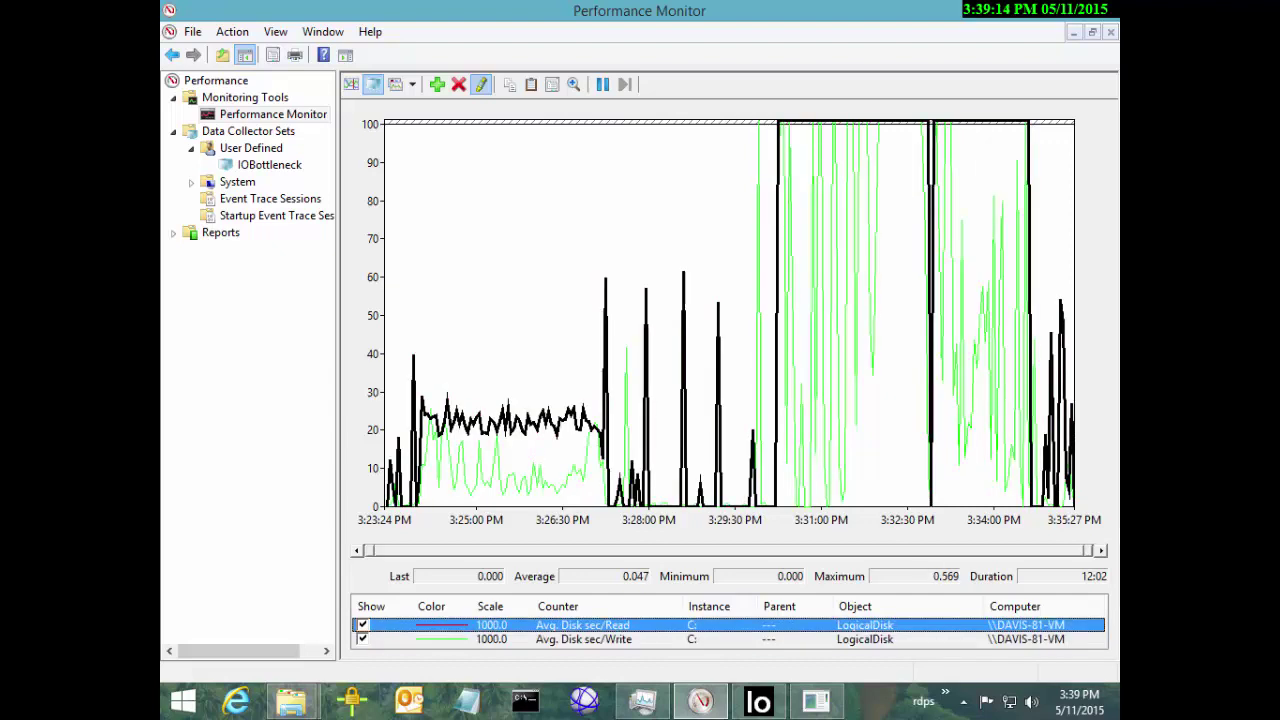
{"action": "left_click", "coordinate": [583, 639]}
{"action": "left_click", "coordinate": [583, 624]}
Step: Add the LogicalDisk counter Avg. Disk Queue Length for the C: instance to the log graph
{"action": "left_click", "coordinate": [437, 84]}
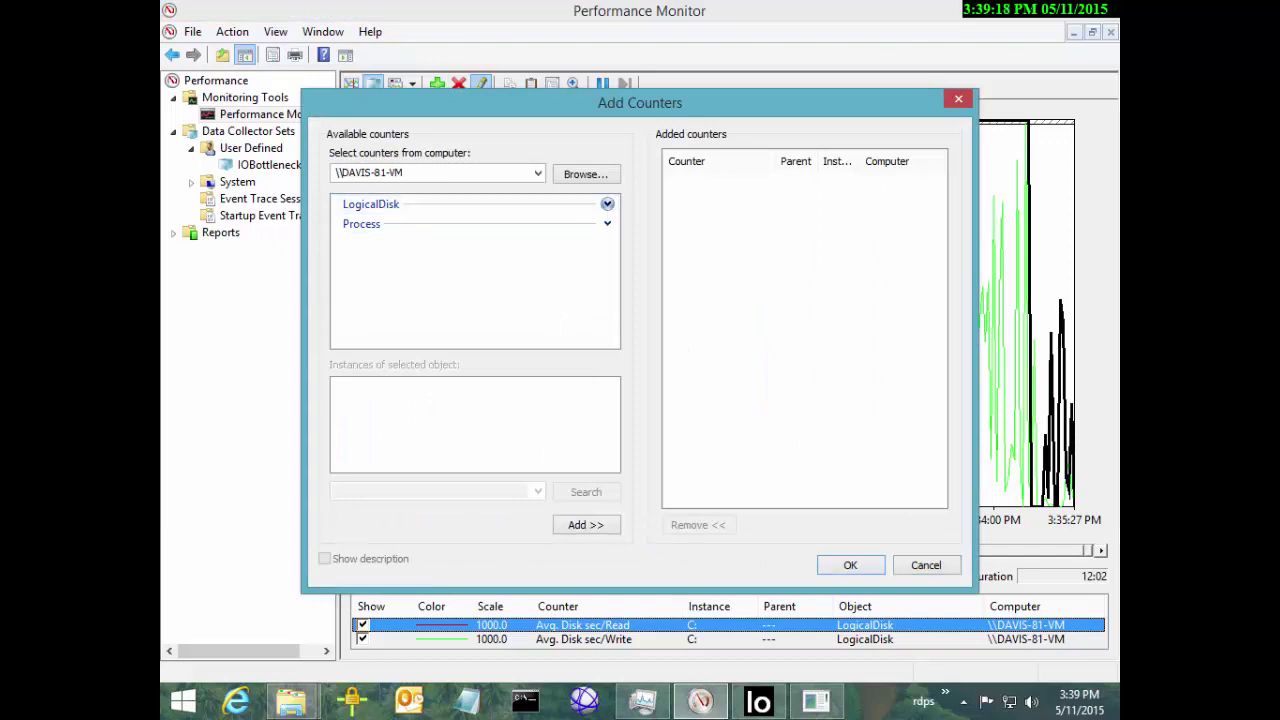
{"action": "left_click", "coordinate": [607, 203]}
{"action": "left_click", "coordinate": [390, 240]}
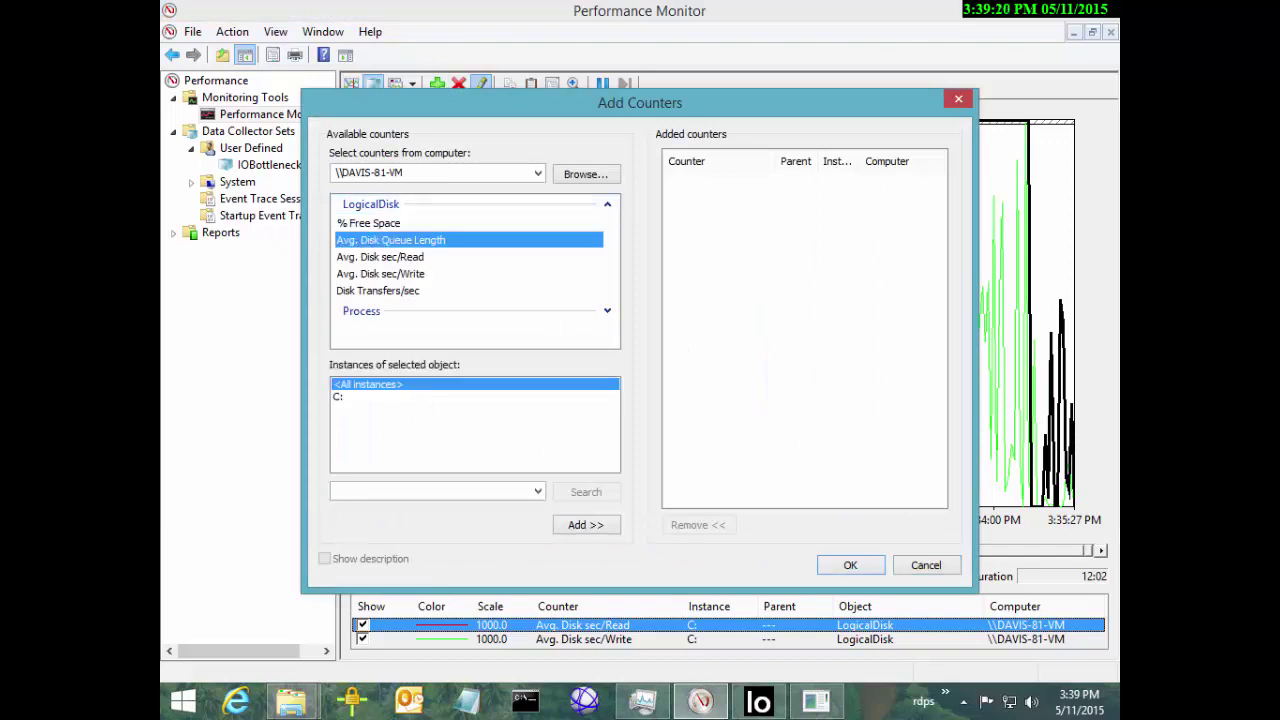
{"action": "left_click", "coordinate": [340, 396]}
{"action": "left_click", "coordinate": [586, 525]}
{"action": "left_click", "coordinate": [849, 565]}
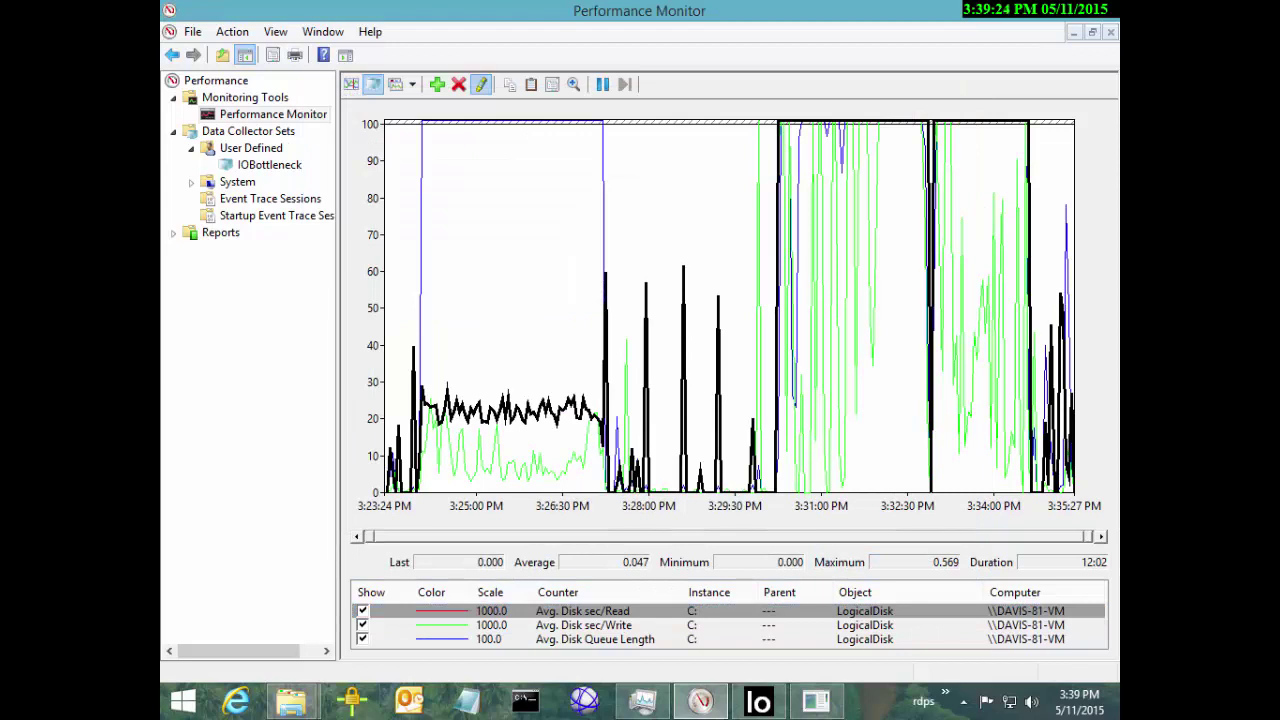
Step: Highlight the Avg. Disk Queue Length counter and scale it to fit the graph
{"action": "left_click", "coordinate": [594, 639]}
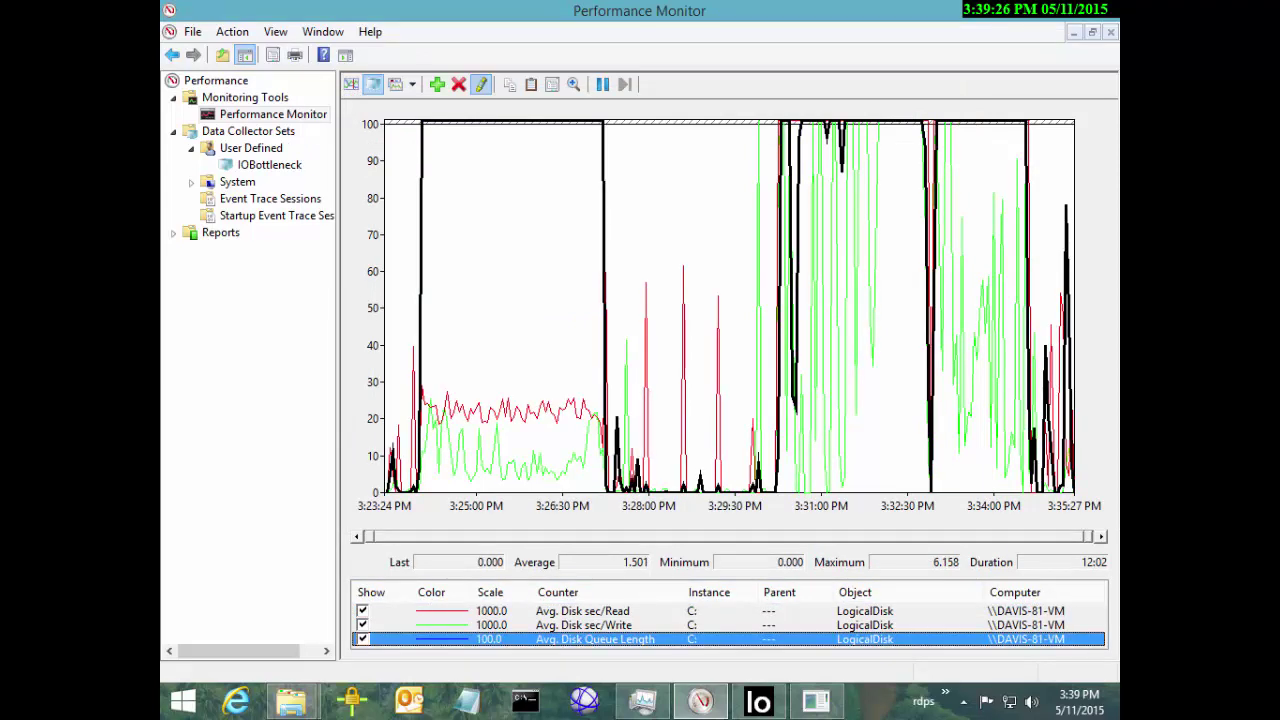
{"action": "right_click", "coordinate": [594, 639]}
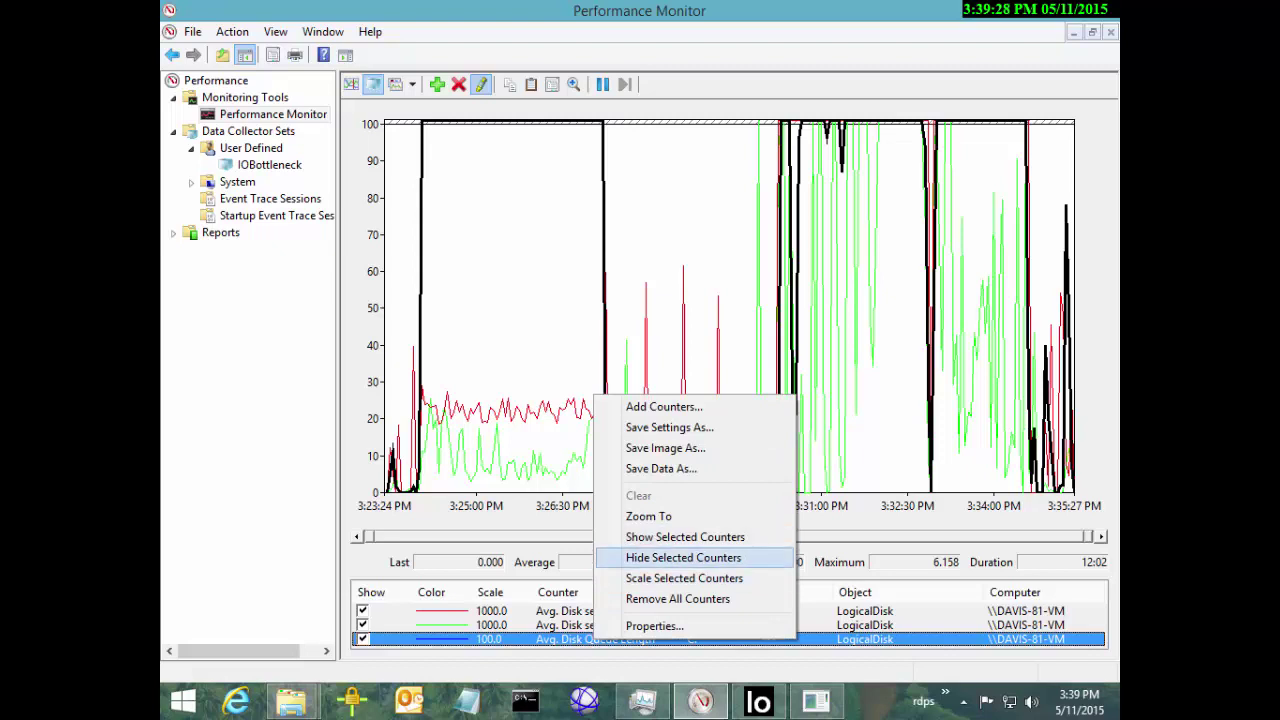
{"action": "left_click", "coordinate": [684, 578]}
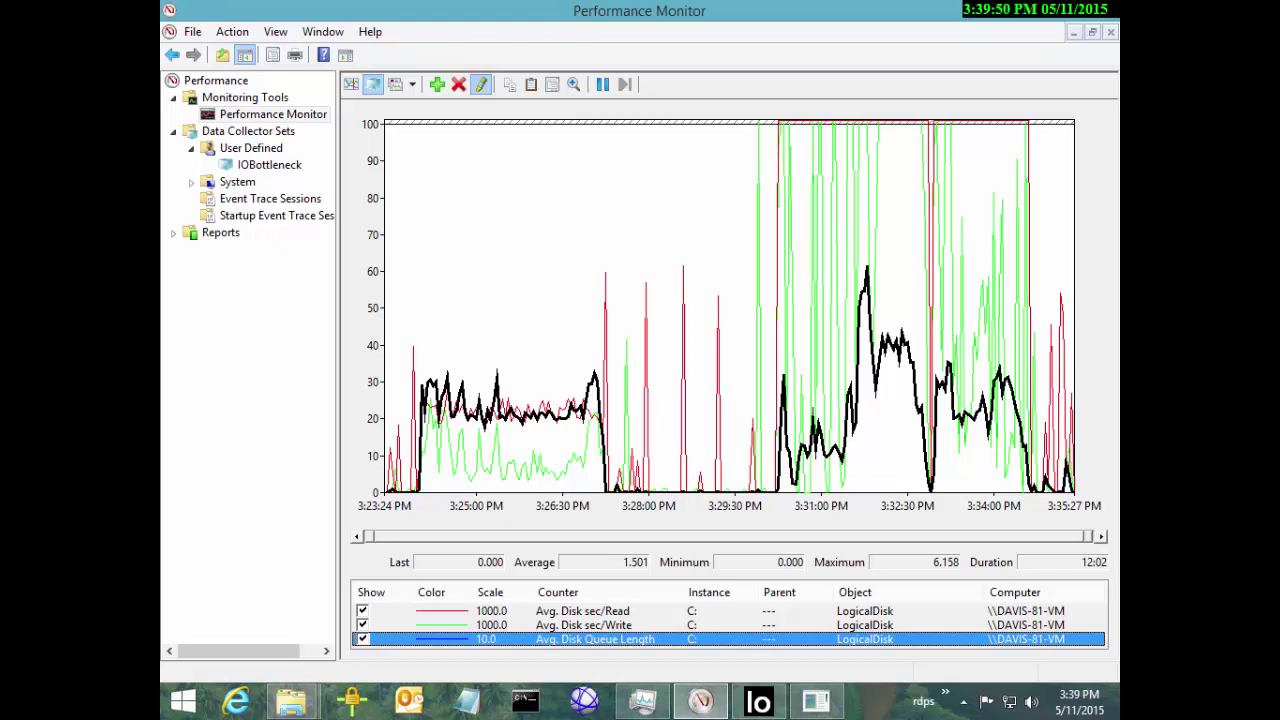
Step: Examine the Avg. Disk Queue Length line and circle its raised stretches during the first and second load periods
{"action": "mouse_move", "coordinate": [436, 401]}
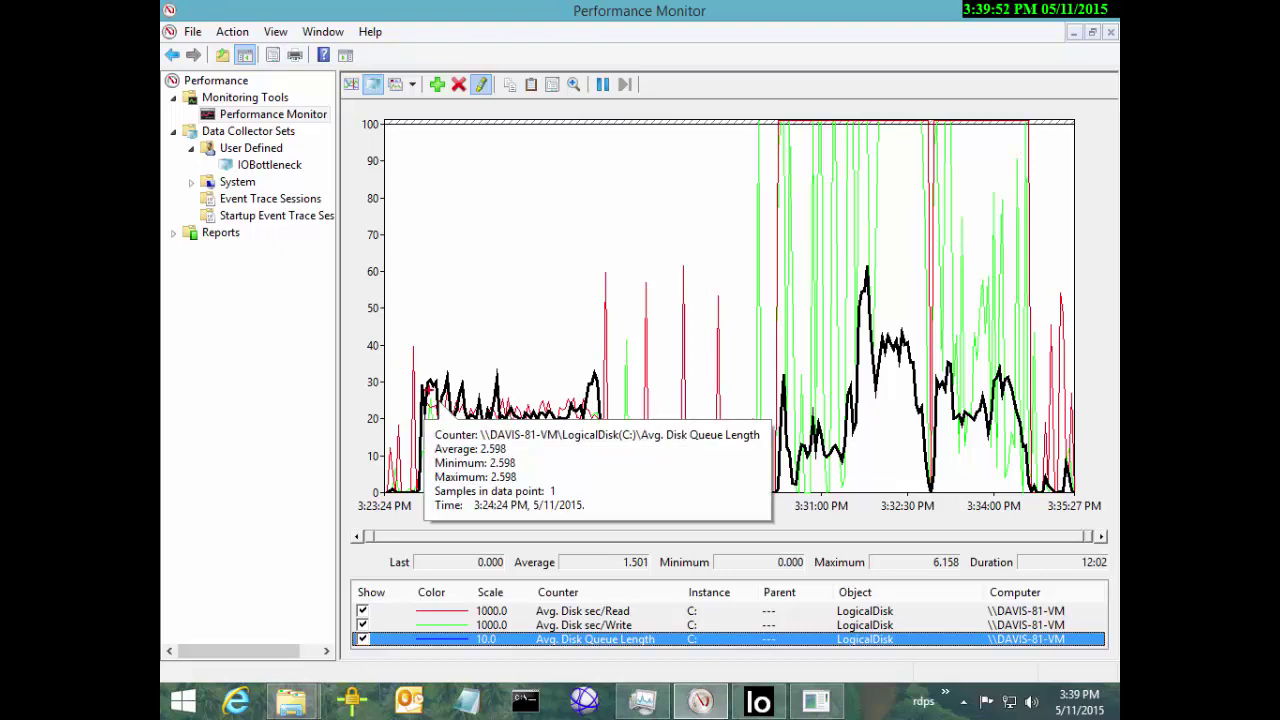
{"action": "key", "text": "alt+Tab"}
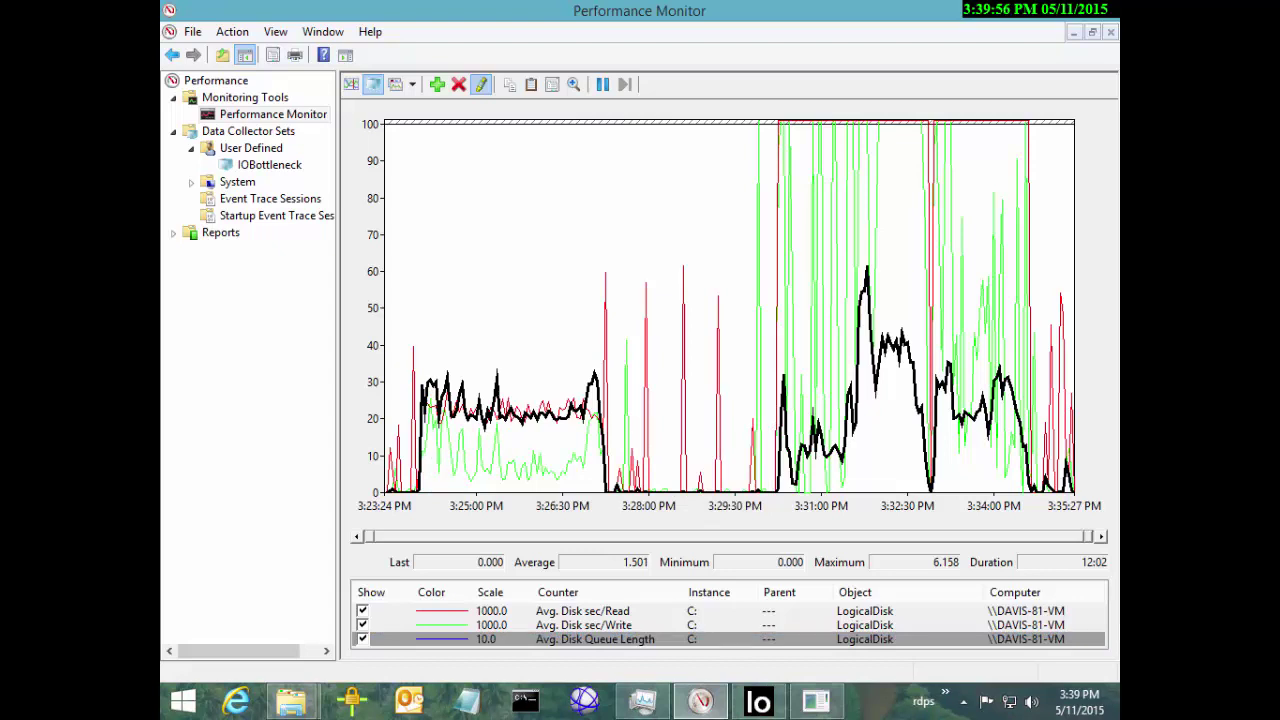
{"action": "mouse_move", "coordinate": [396, 363]}
{"action": "left_mouse_down"}
{"action": "mouse_move", "coordinate": [434, 398]}
{"action": "mouse_move", "coordinate": [566, 414]}
{"action": "mouse_move", "coordinate": [503, 358]}
{"action": "mouse_move", "coordinate": [386, 396]}
{"action": "left_mouse_up"}
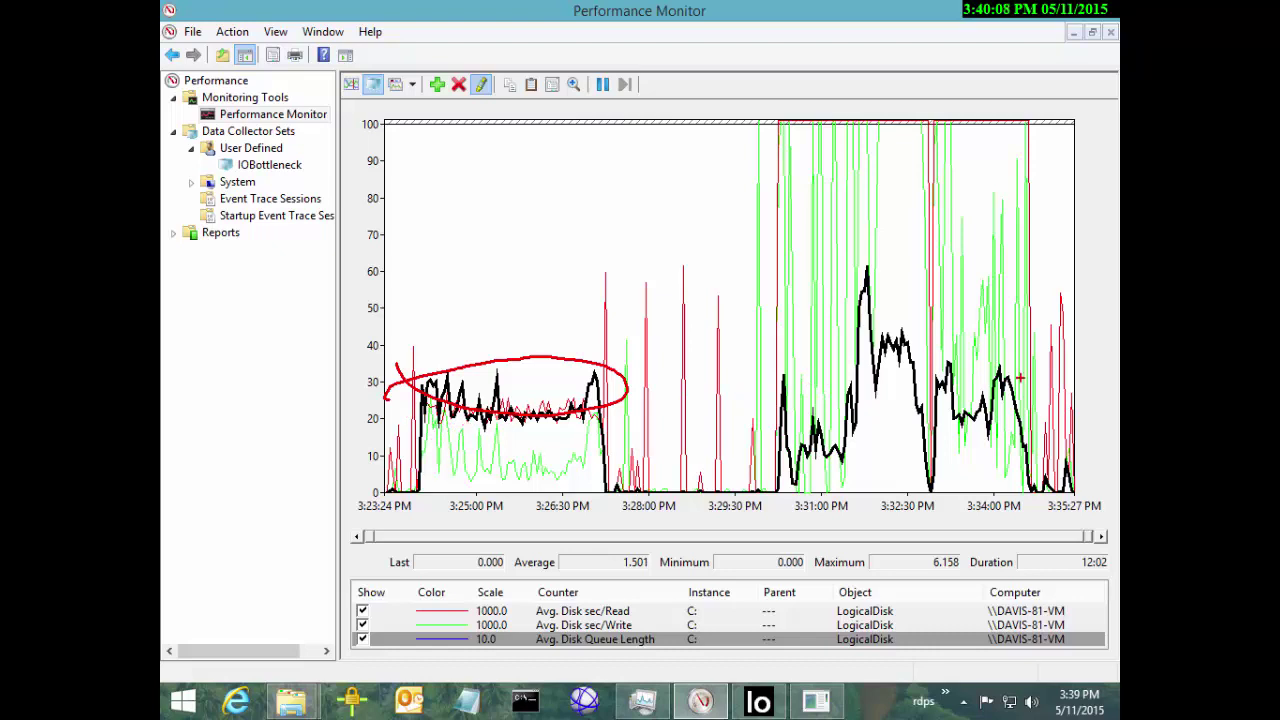
{"action": "mouse_move", "coordinate": [1019, 377]}
{"action": "left_mouse_down"}
{"action": "mouse_move", "coordinate": [950, 346]}
{"action": "mouse_move", "coordinate": [746, 378]}
{"action": "mouse_move", "coordinate": [1005, 407]}
{"action": "mouse_move", "coordinate": [1048, 368]}
{"action": "mouse_move", "coordinate": [996, 367]}
{"action": "left_mouse_up"}
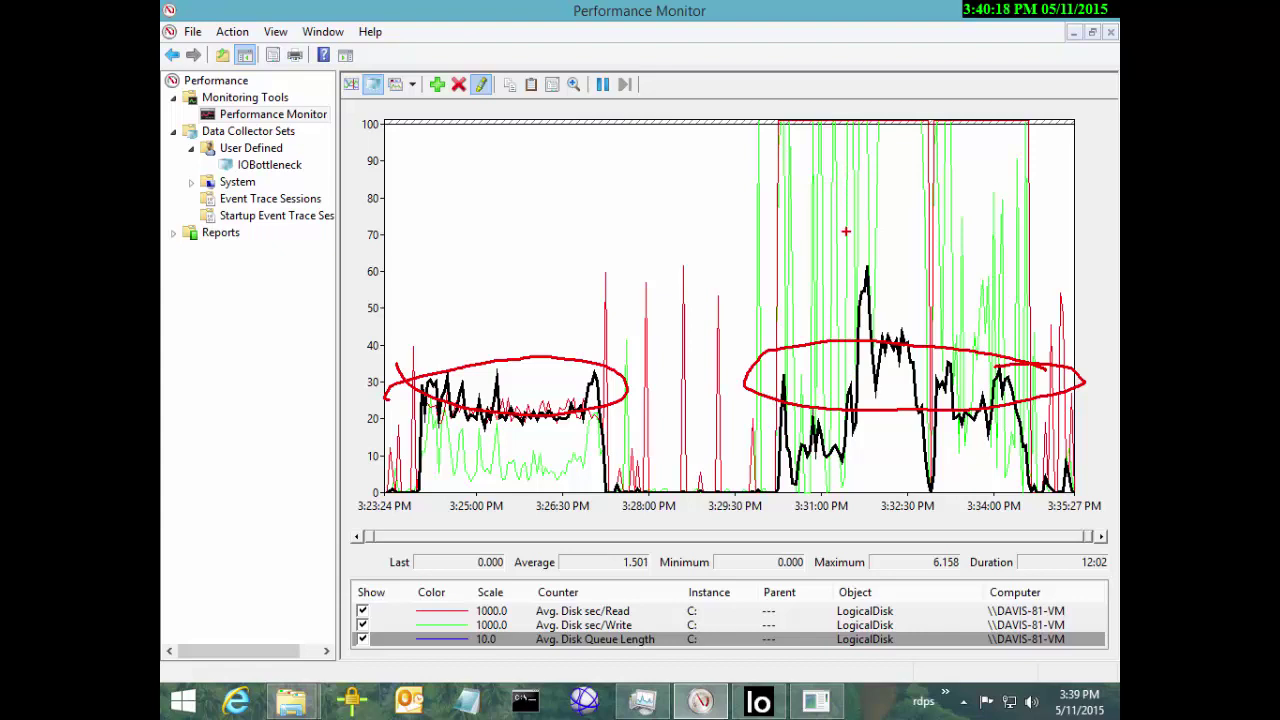
{"action": "key", "text": "Escape"}
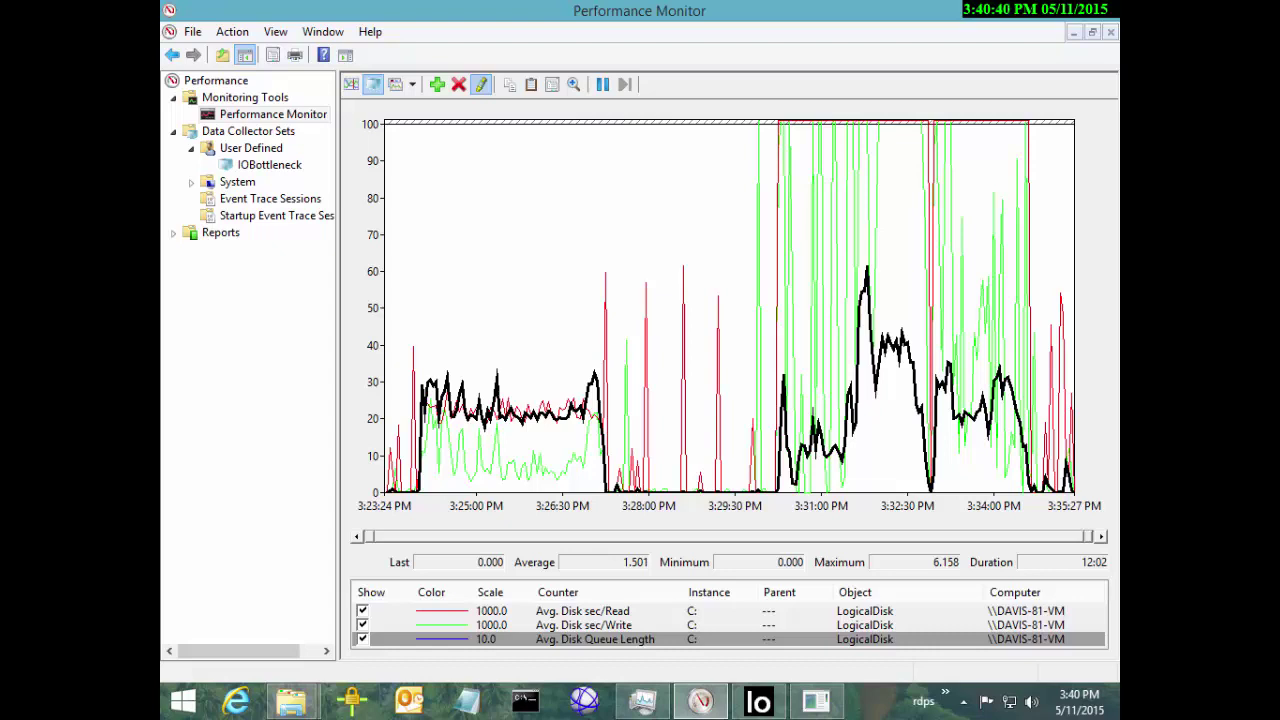
Step: Replace the Avg. Disk Queue Length counter in the graph with the LogicalDisk counter Disk Transfers/sec for C:
{"action": "left_click", "coordinate": [595, 639]}
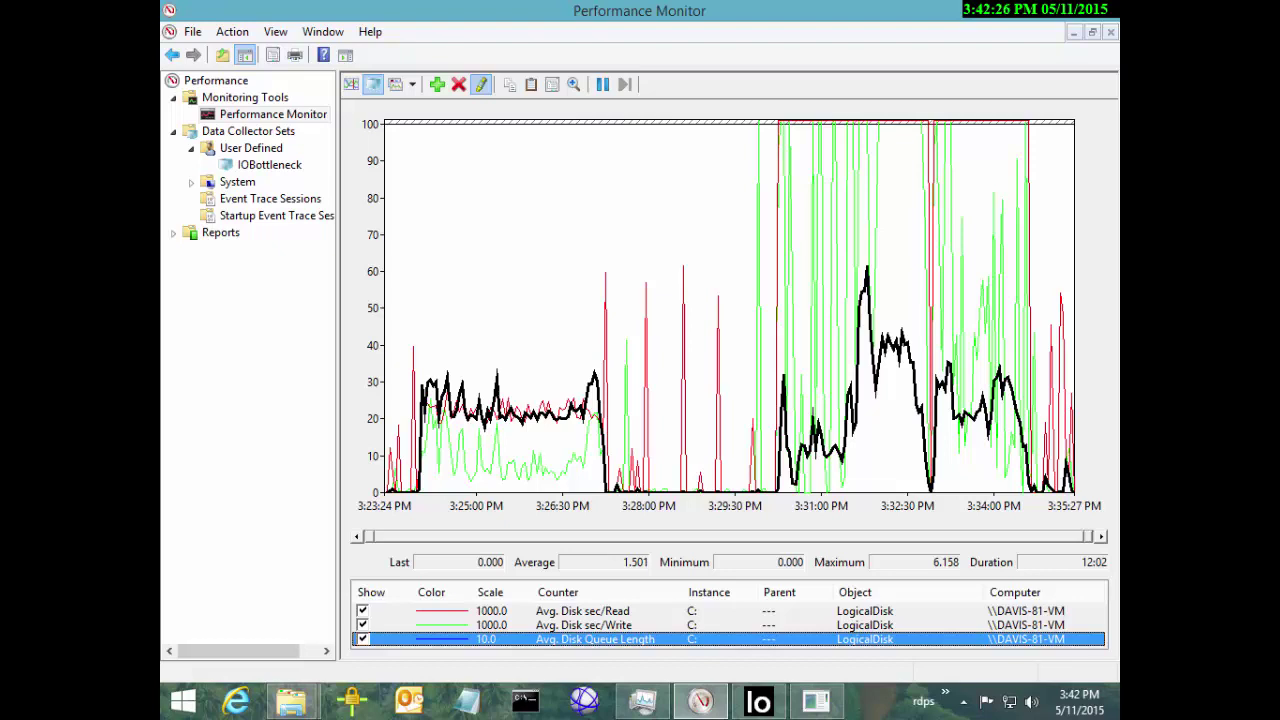
{"action": "key", "text": "Delete"}
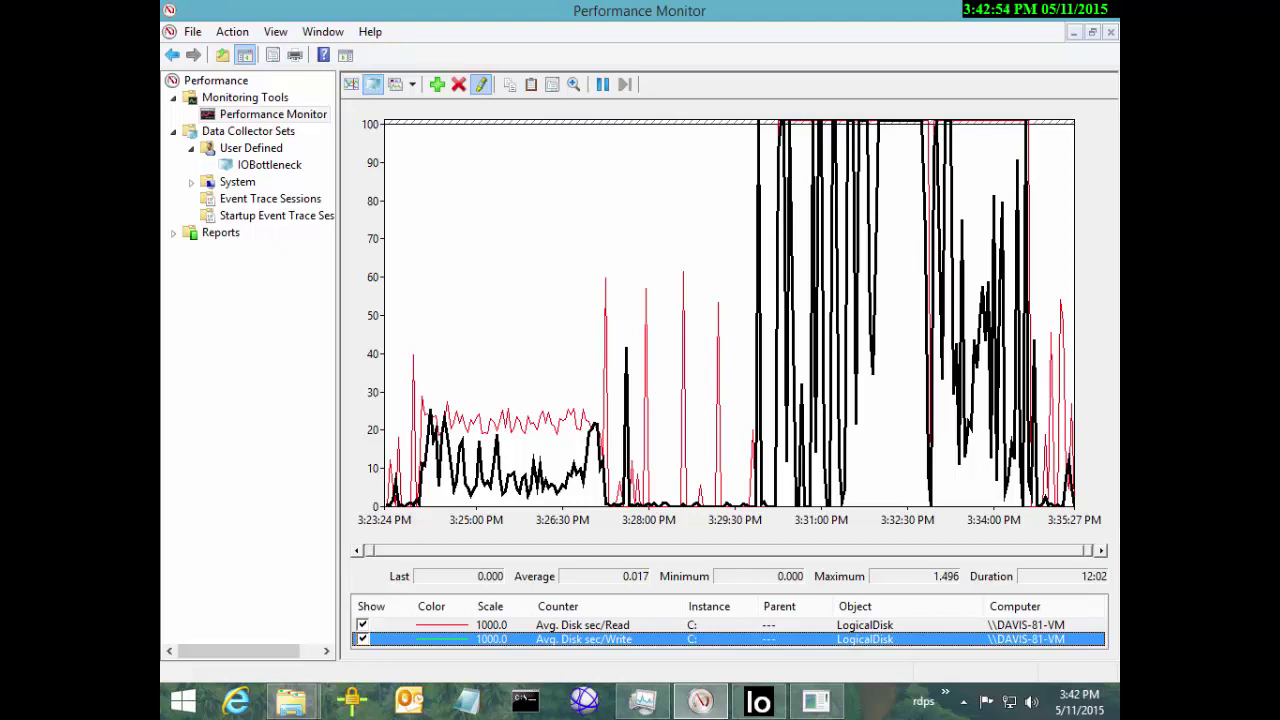
{"action": "left_click", "coordinate": [437, 84]}
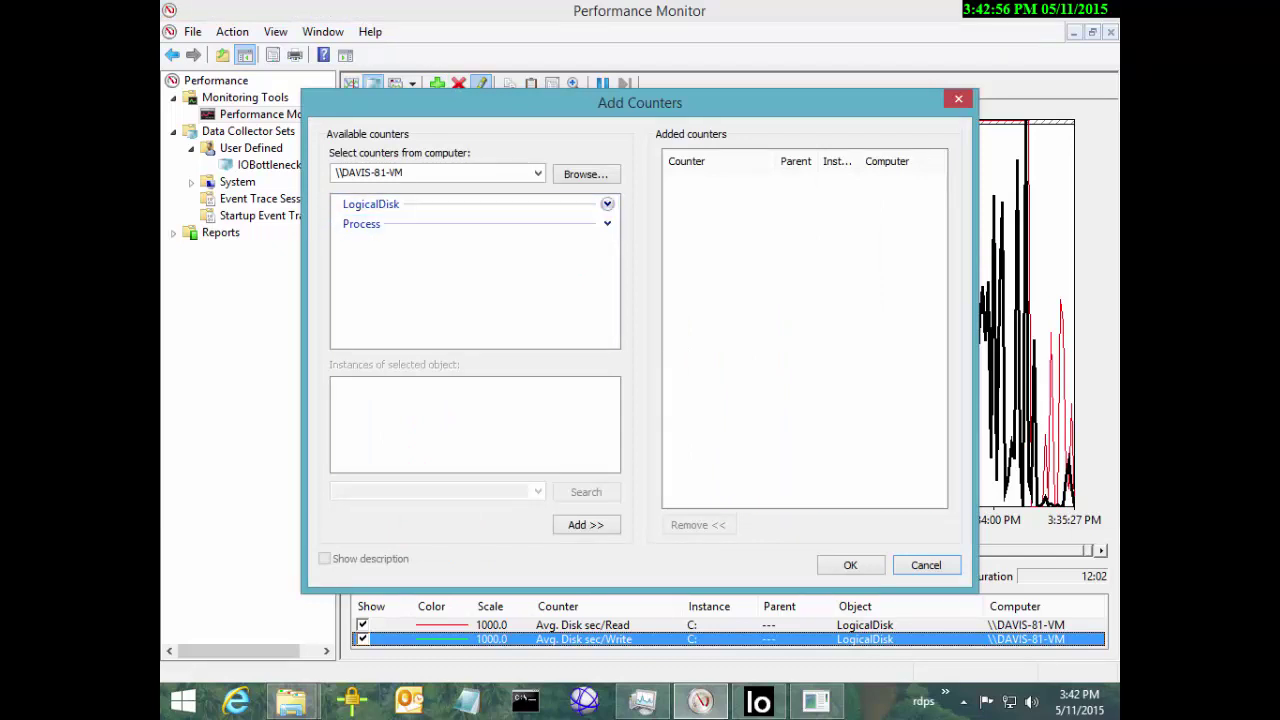
{"action": "left_click", "coordinate": [607, 204]}
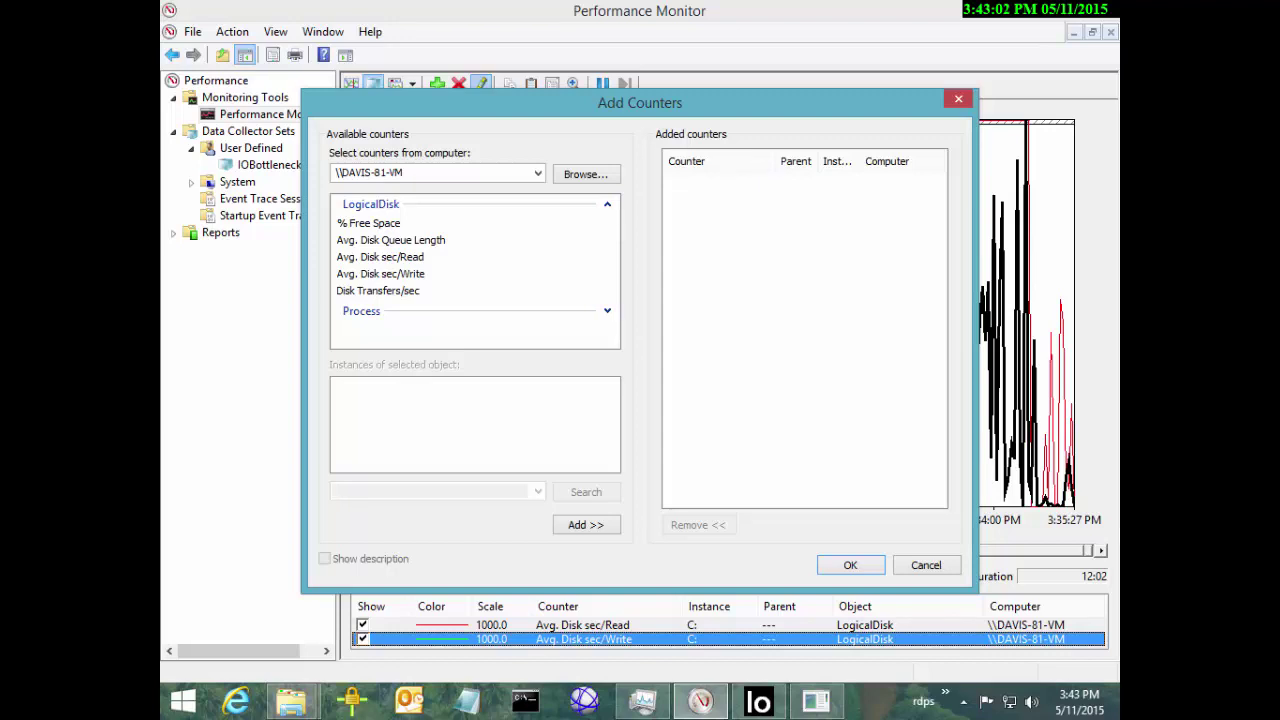
{"action": "left_click", "coordinate": [378, 290]}
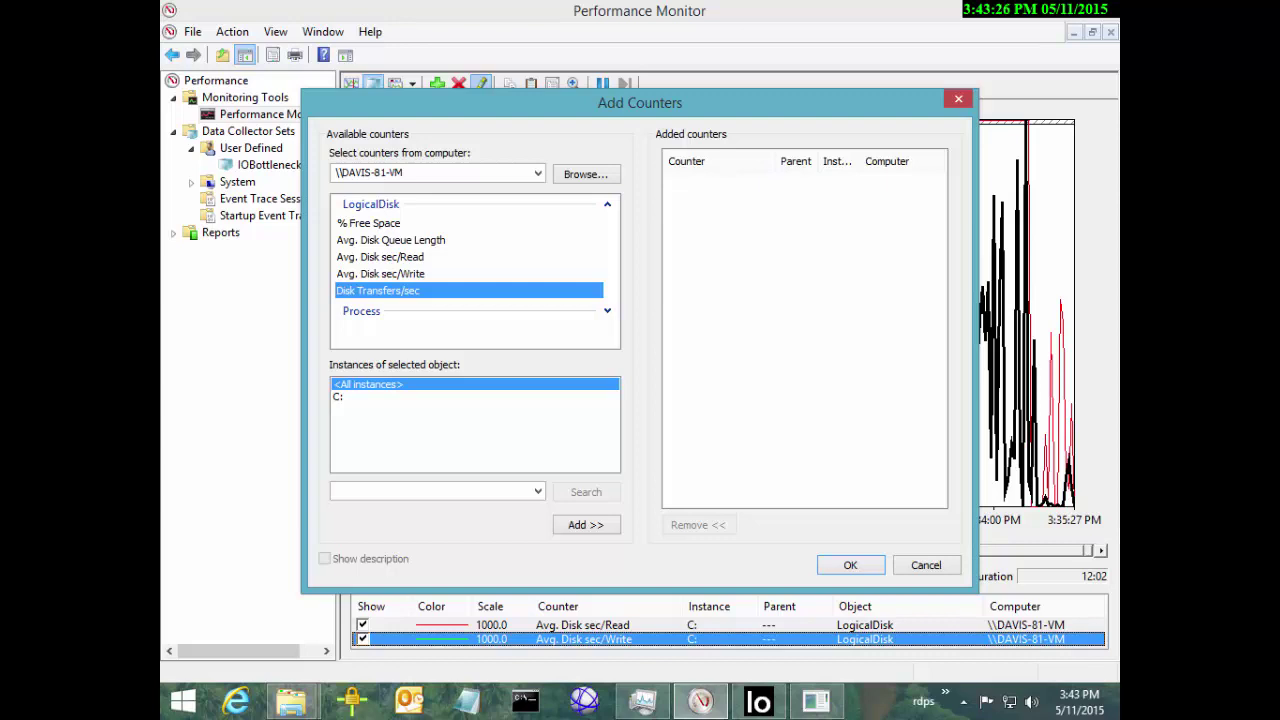
{"action": "left_click", "coordinate": [356, 398]}
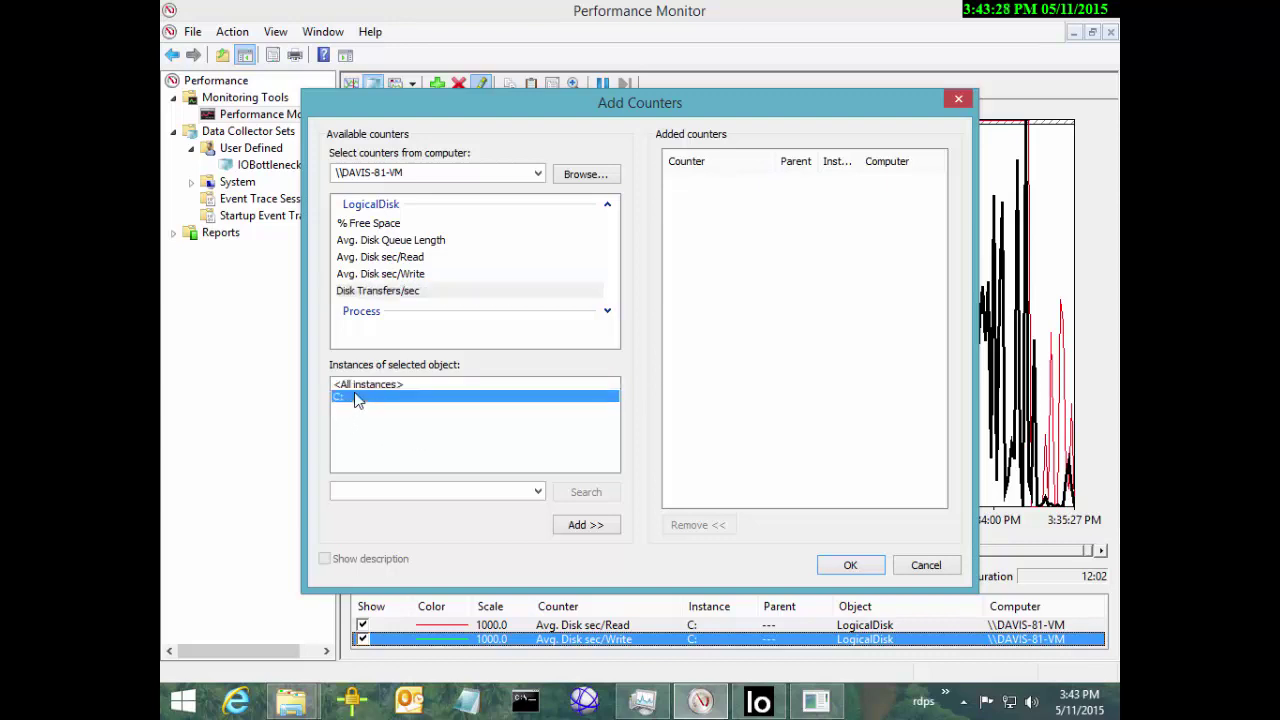
{"action": "key", "text": "shift+Tab"}
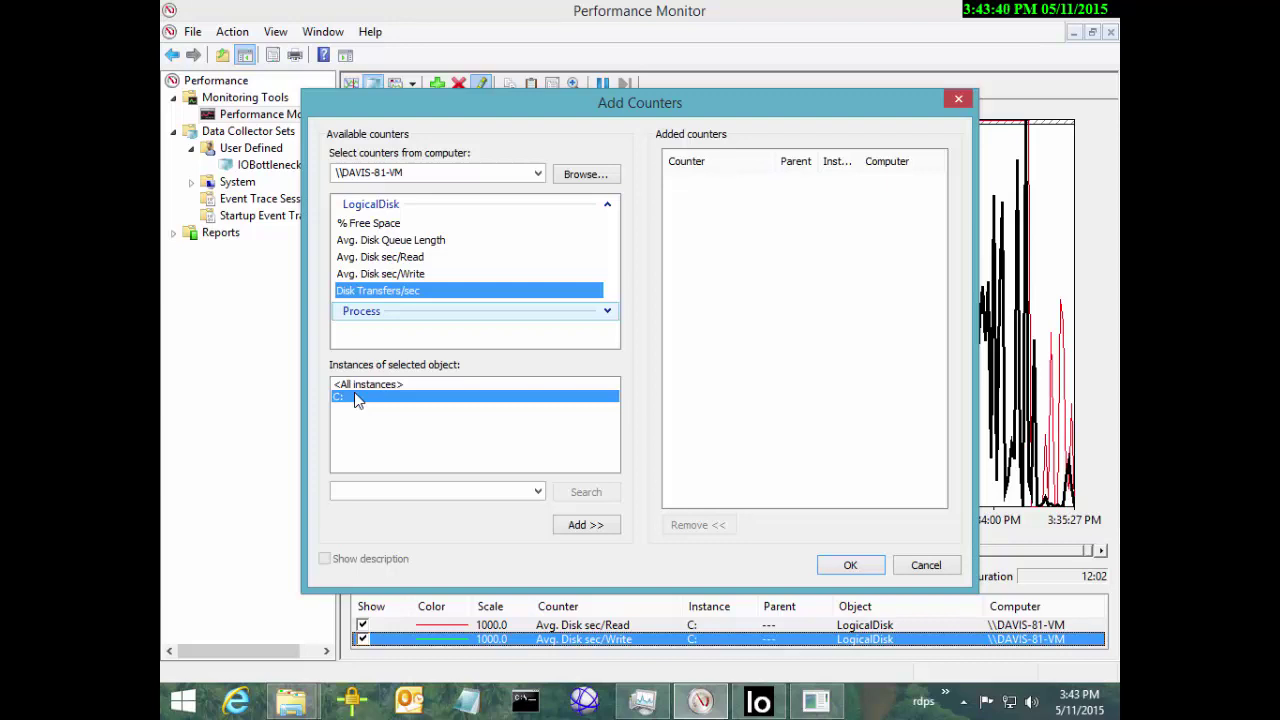
{"action": "left_click", "coordinate": [586, 524]}
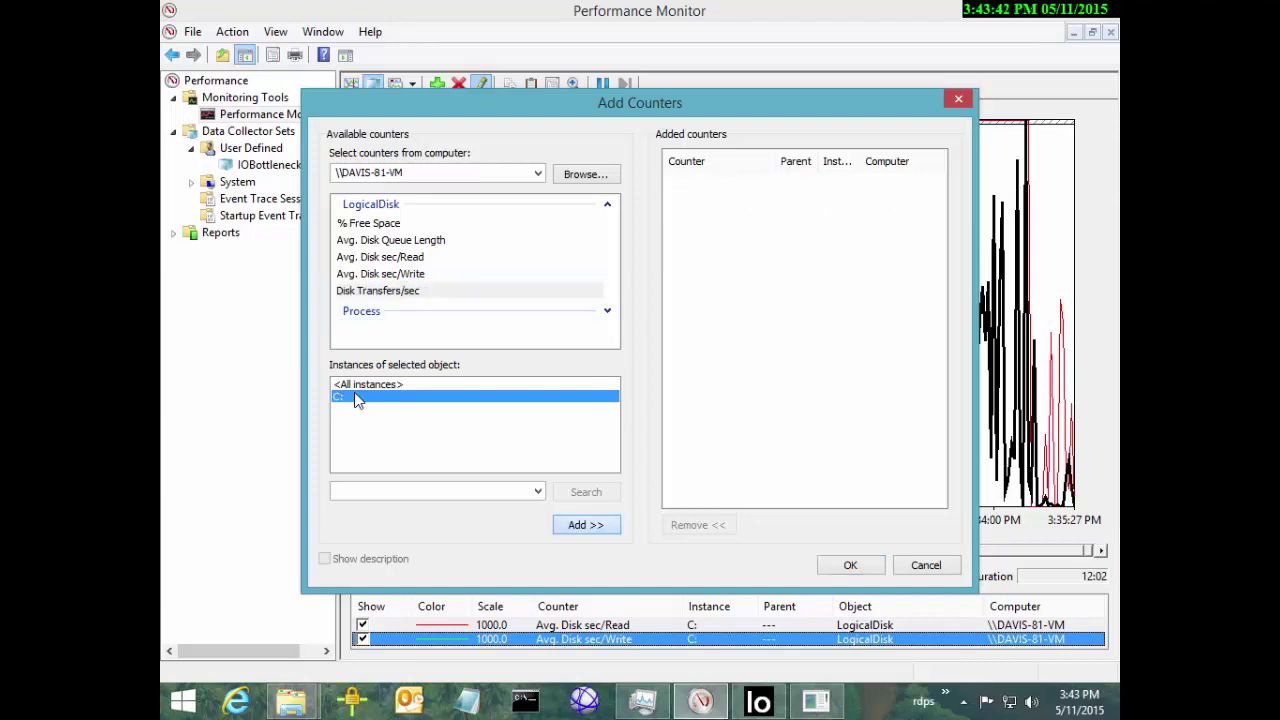
{"action": "key", "text": "Tab"}
{"action": "key", "text": "Return"}
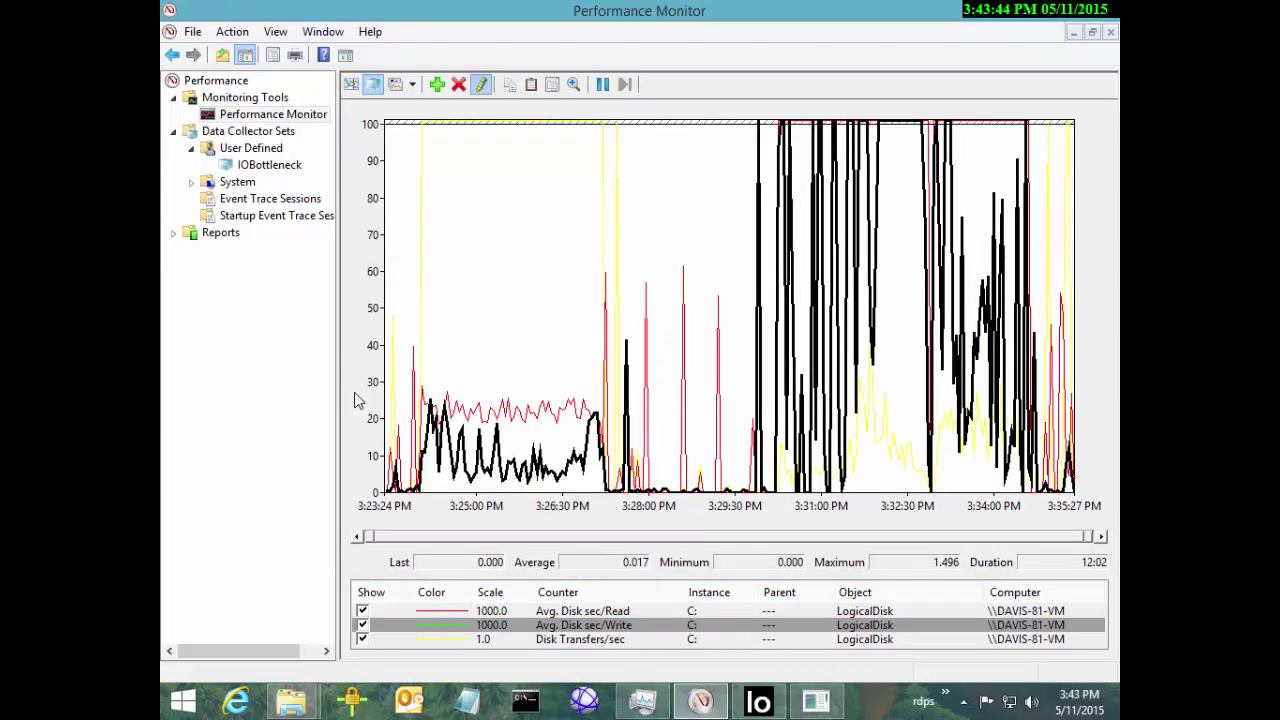
Step: Highlight Disk Transfers/sec, circle its name and maximum, and mark the read and write latency levels during the first load period
{"action": "key", "text": "Down"}
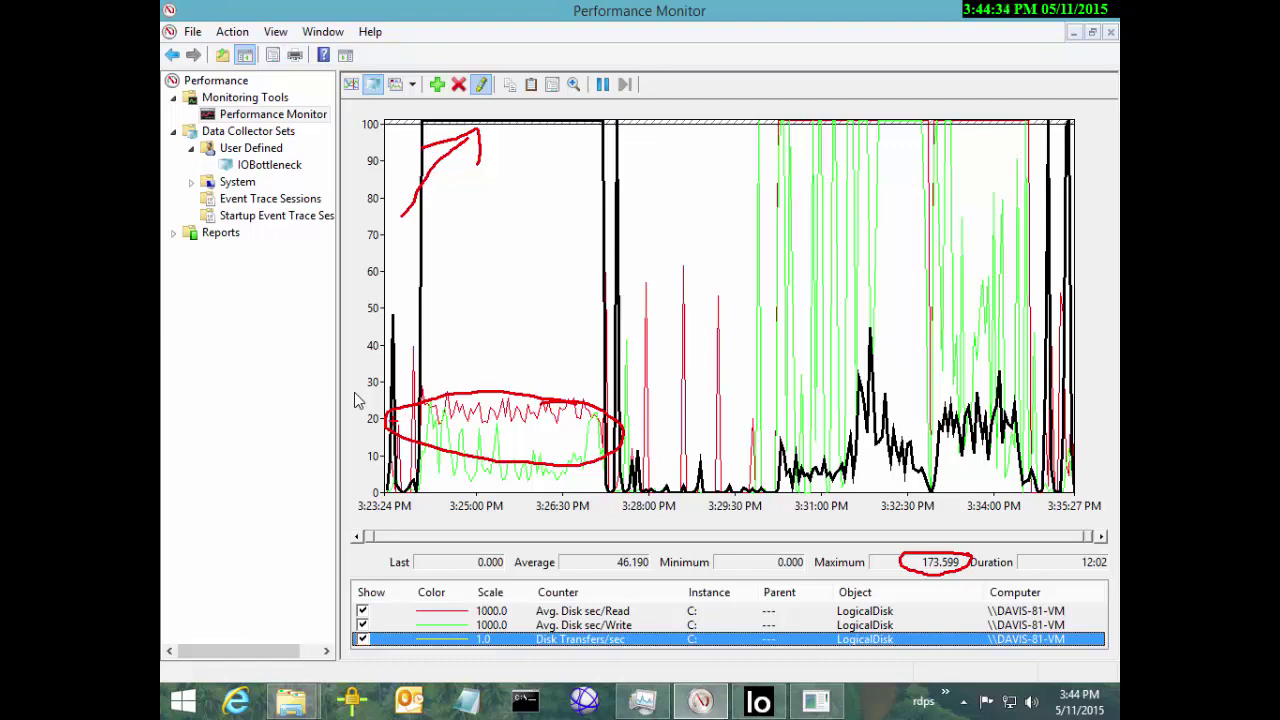
{"action": "left_click_drag", "start_coordinate": [370, 443], "coordinate": [660, 442]}
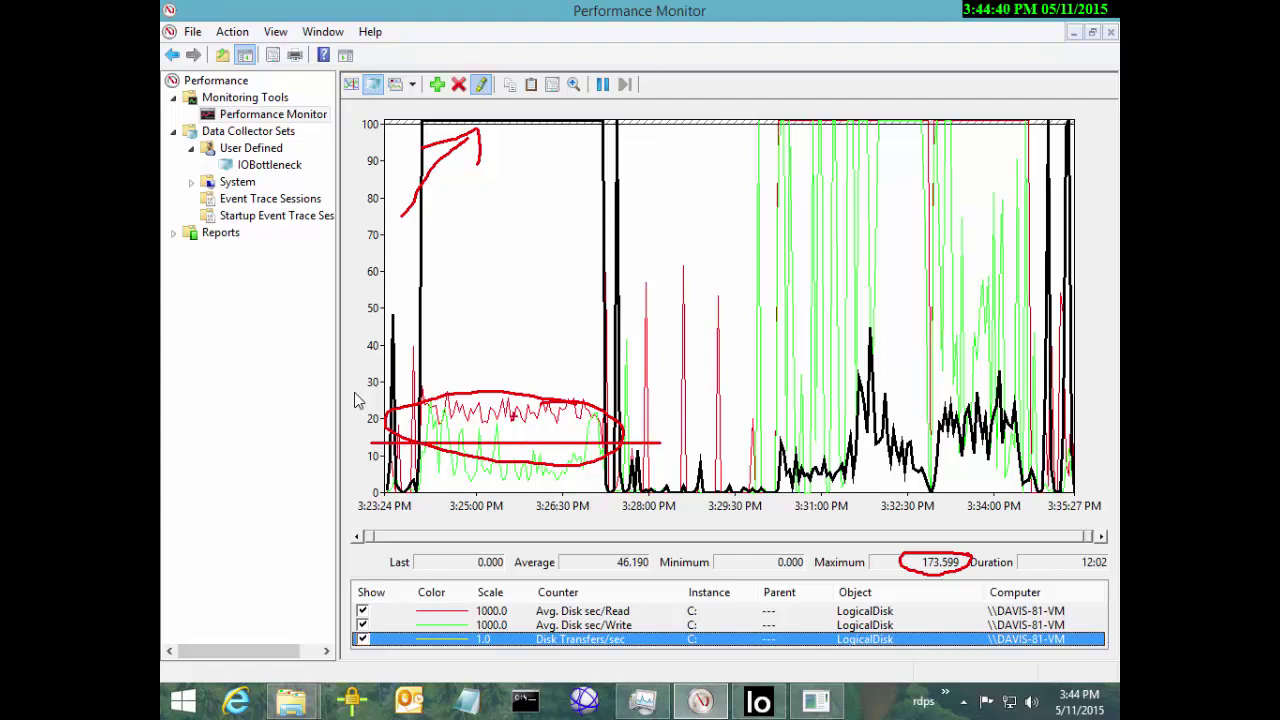
{"action": "left_click_drag", "start_coordinate": [366, 399], "coordinate": [657, 401]}
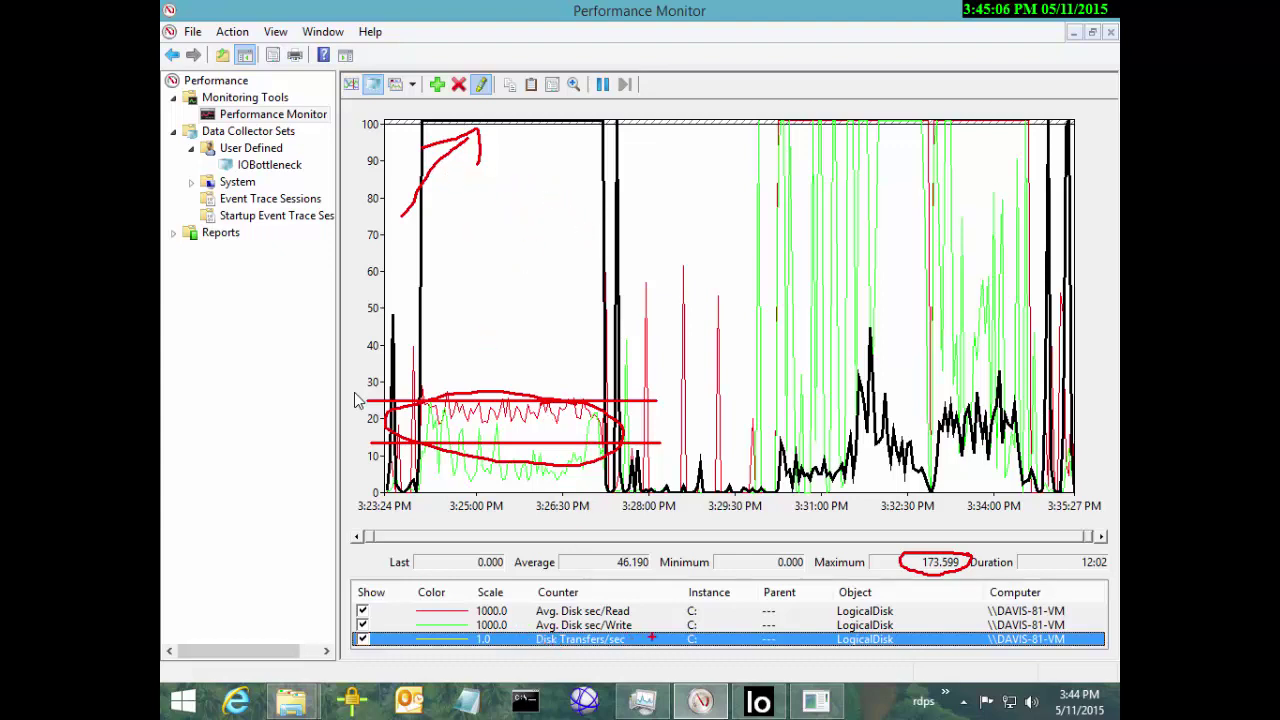
{"action": "mouse_move", "coordinate": [655, 634]}
{"action": "left_mouse_down"}
{"action": "mouse_move", "coordinate": [505, 645]}
{"action": "mouse_move", "coordinate": [607, 658]}
{"action": "mouse_move", "coordinate": [650, 637]}
{"action": "left_mouse_up"}
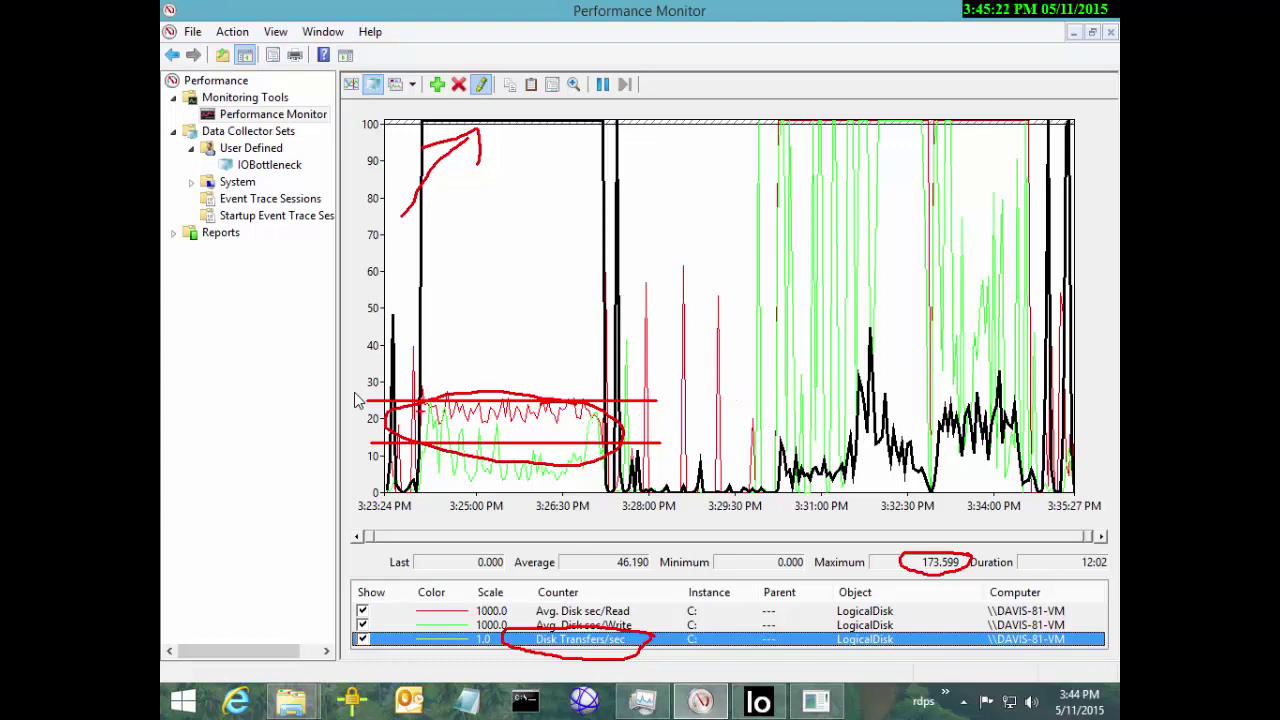
{"action": "mouse_move", "coordinate": [369, 402]}
{"action": "left_mouse_down"}
{"action": "mouse_move", "coordinate": [851, 403]}
{"action": "mouse_move", "coordinate": [1003, 385]}
{"action": "mouse_move", "coordinate": [1066, 408]}
{"action": "mouse_move", "coordinate": [1076, 399]}
{"action": "left_mouse_up"}
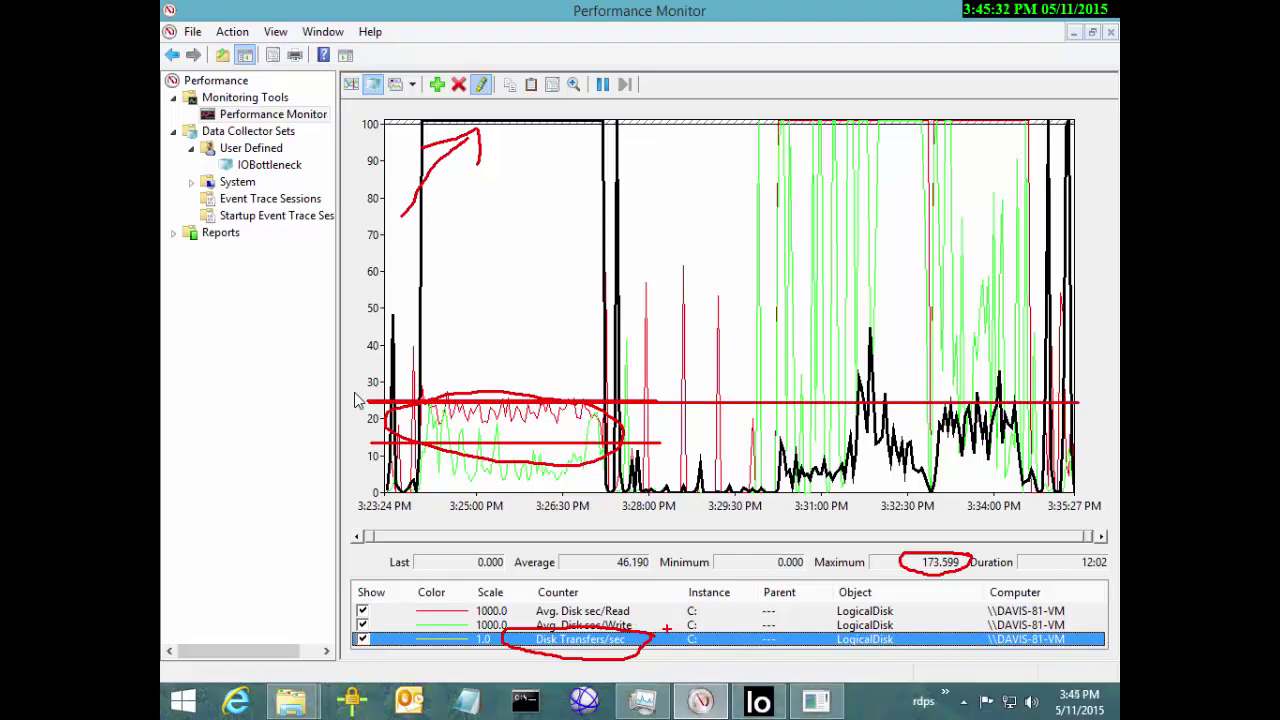
{"action": "key", "text": "Escape"}
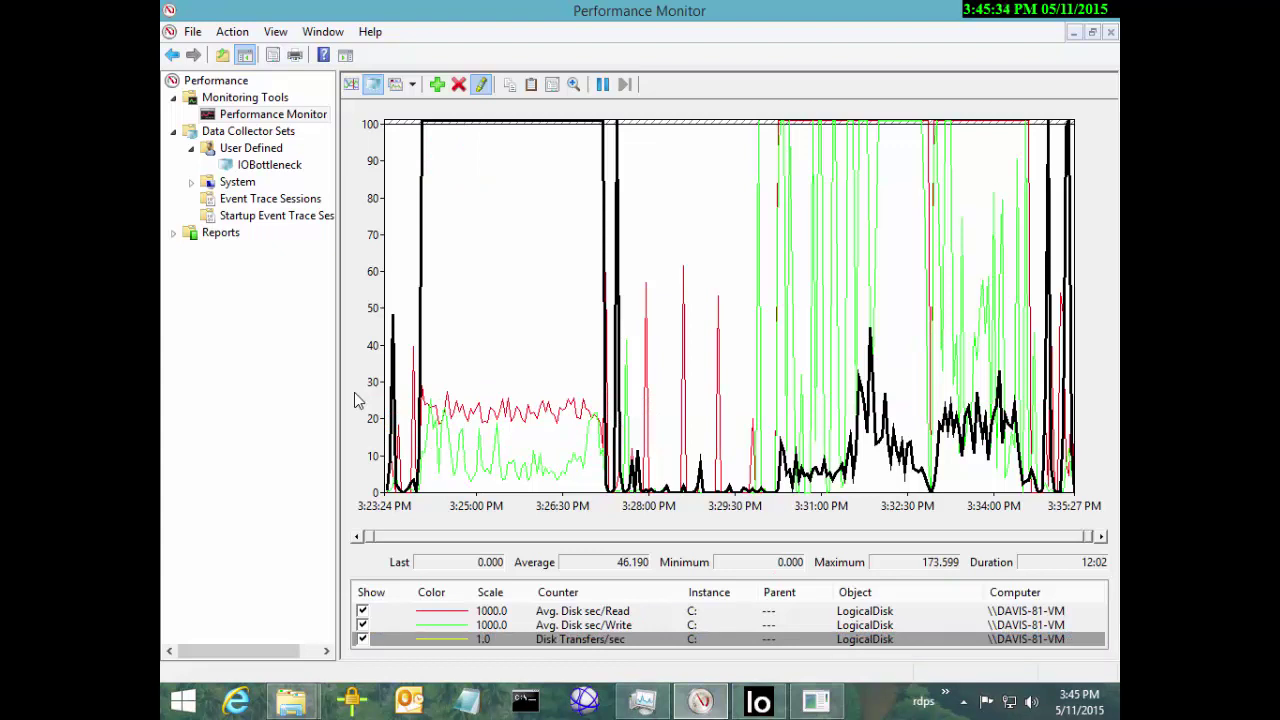
Step: Compare Avg. Disk sec/Write with Disk Transfers/sec across both load periods, marking their contrasting levels with circles and arrows
{"action": "key", "text": "Up"}
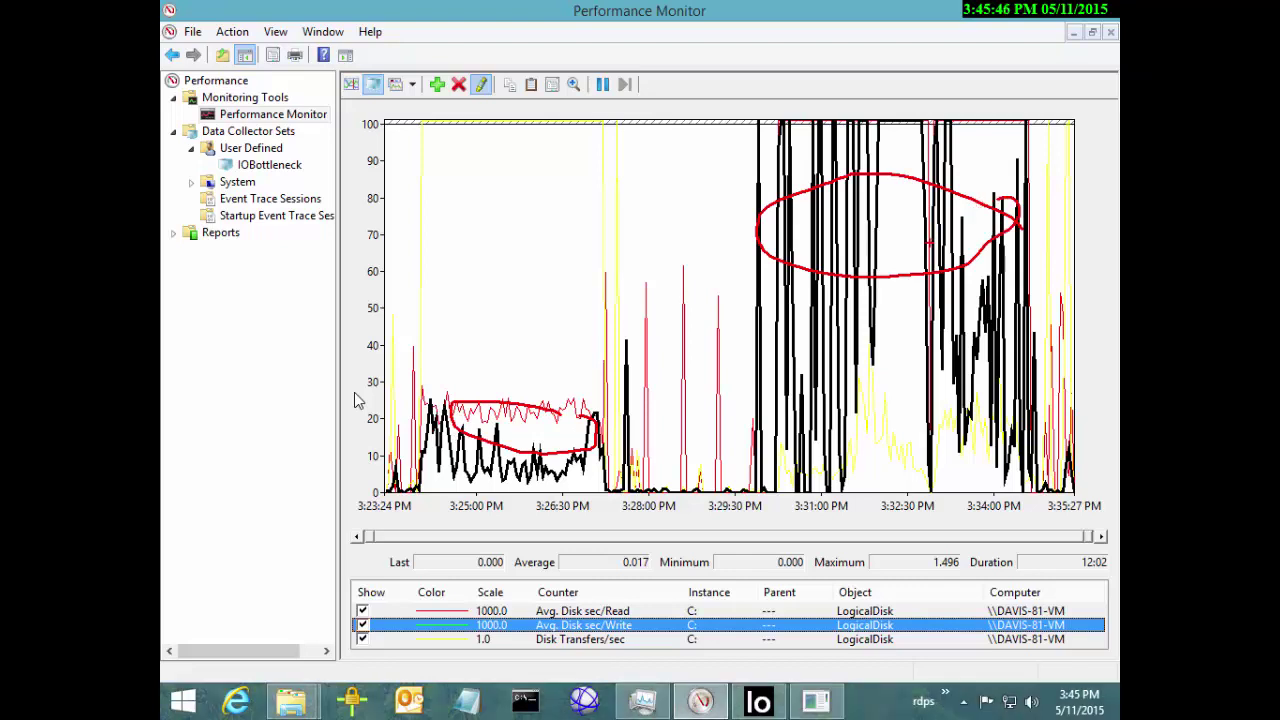
{"action": "key", "text": "Escape"}
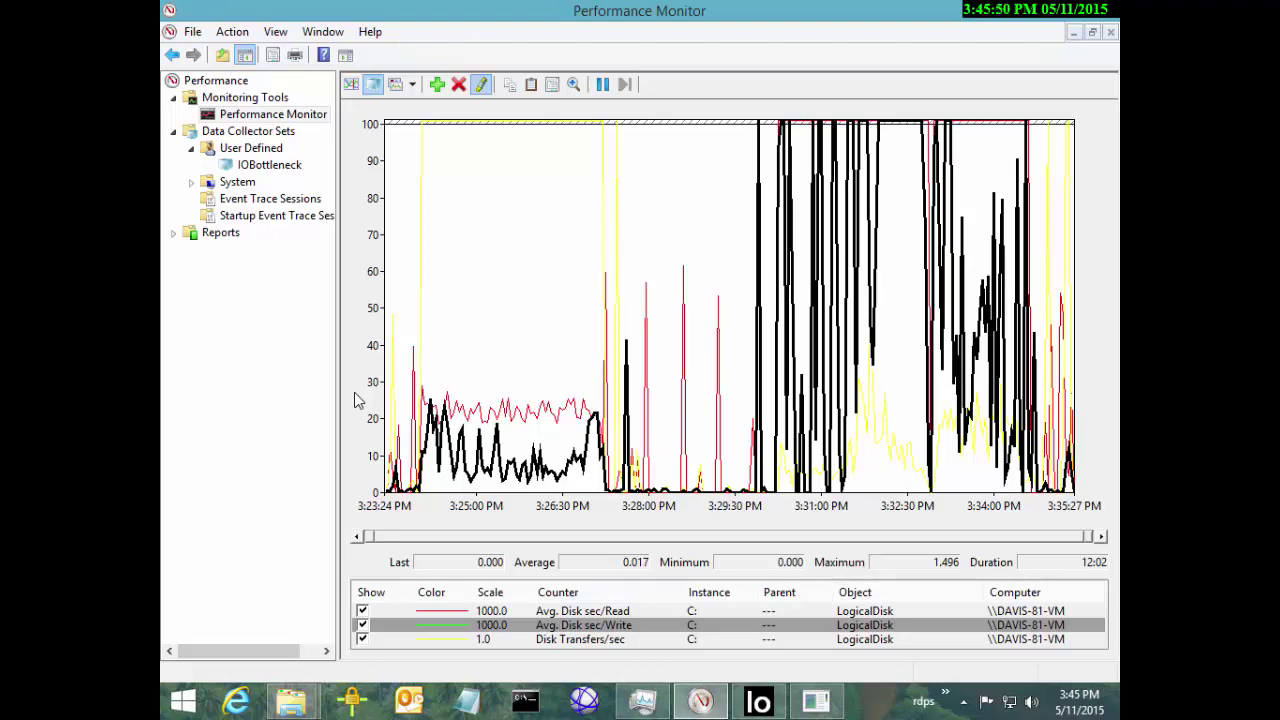
{"action": "key", "text": "Down"}
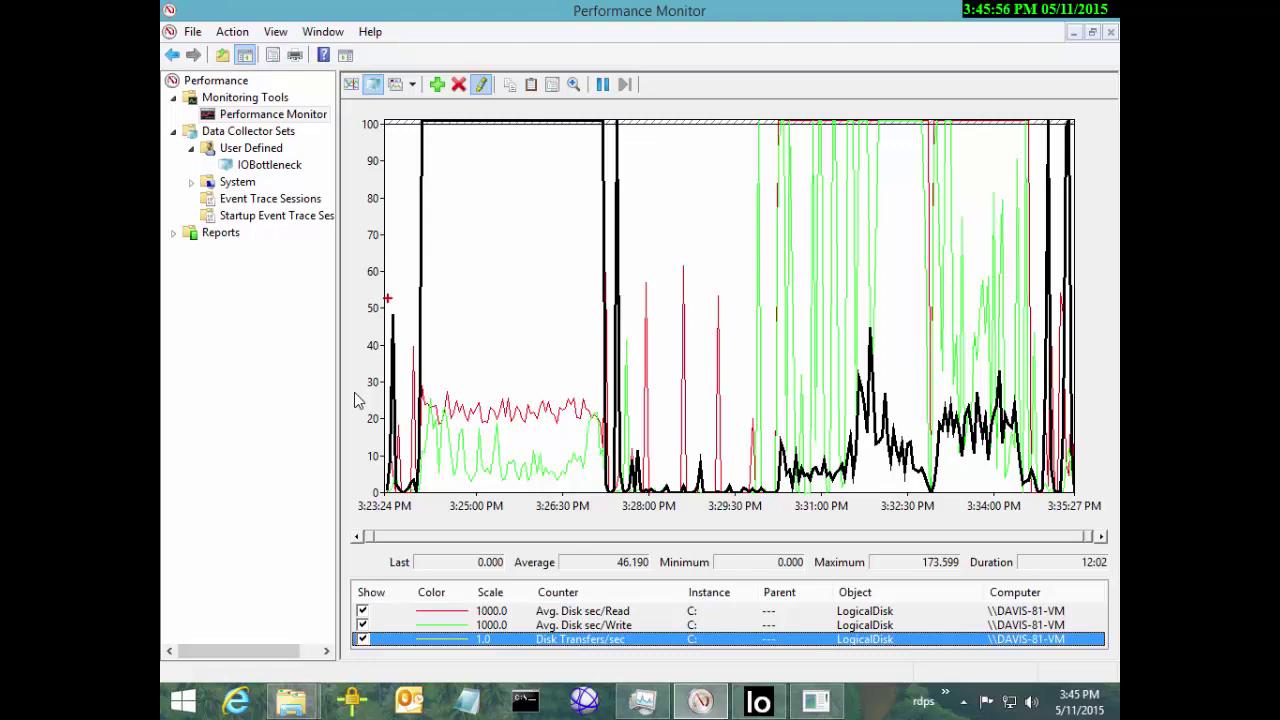
{"action": "mouse_move", "coordinate": [396, 302]}
{"action": "left_mouse_down"}
{"action": "mouse_move", "coordinate": [440, 148]}
{"action": "mouse_move", "coordinate": [426, 150]}
{"action": "mouse_move", "coordinate": [442, 140]}
{"action": "mouse_move", "coordinate": [456, 172]}
{"action": "left_mouse_up"}
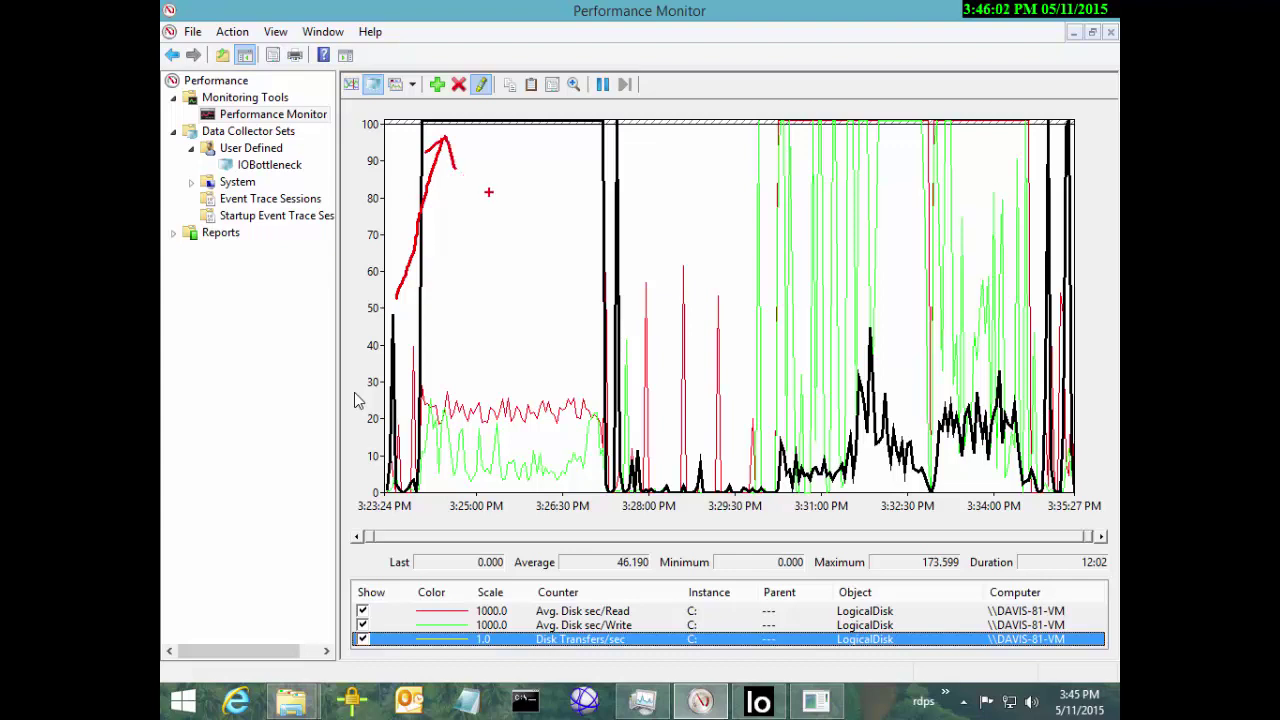
{"action": "mouse_move", "coordinate": [449, 314]}
{"action": "left_mouse_down"}
{"action": "mouse_move", "coordinate": [488, 394]}
{"action": "mouse_move", "coordinate": [506, 352]}
{"action": "left_mouse_up"}
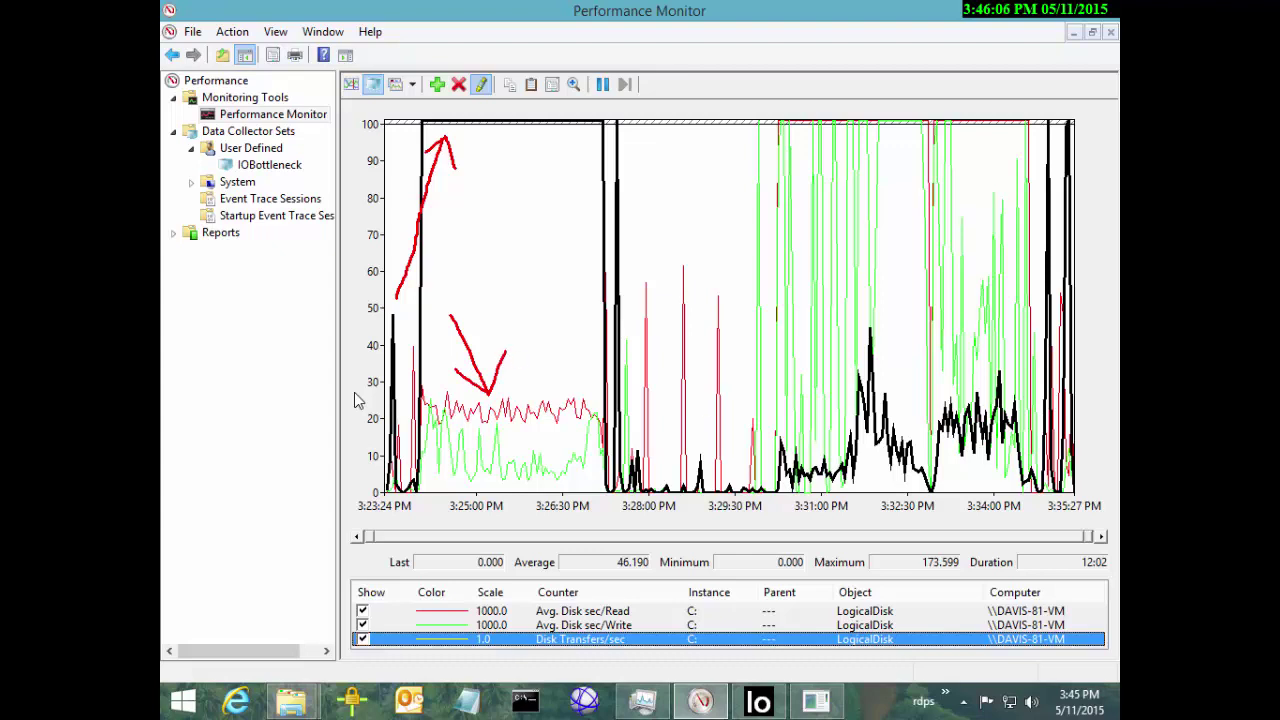
{"action": "mouse_move", "coordinate": [1014, 406]}
{"action": "left_mouse_down"}
{"action": "mouse_move", "coordinate": [976, 397]}
{"action": "mouse_move", "coordinate": [772, 444]}
{"action": "mouse_move", "coordinate": [952, 468]}
{"action": "mouse_move", "coordinate": [1008, 394]}
{"action": "left_mouse_up"}
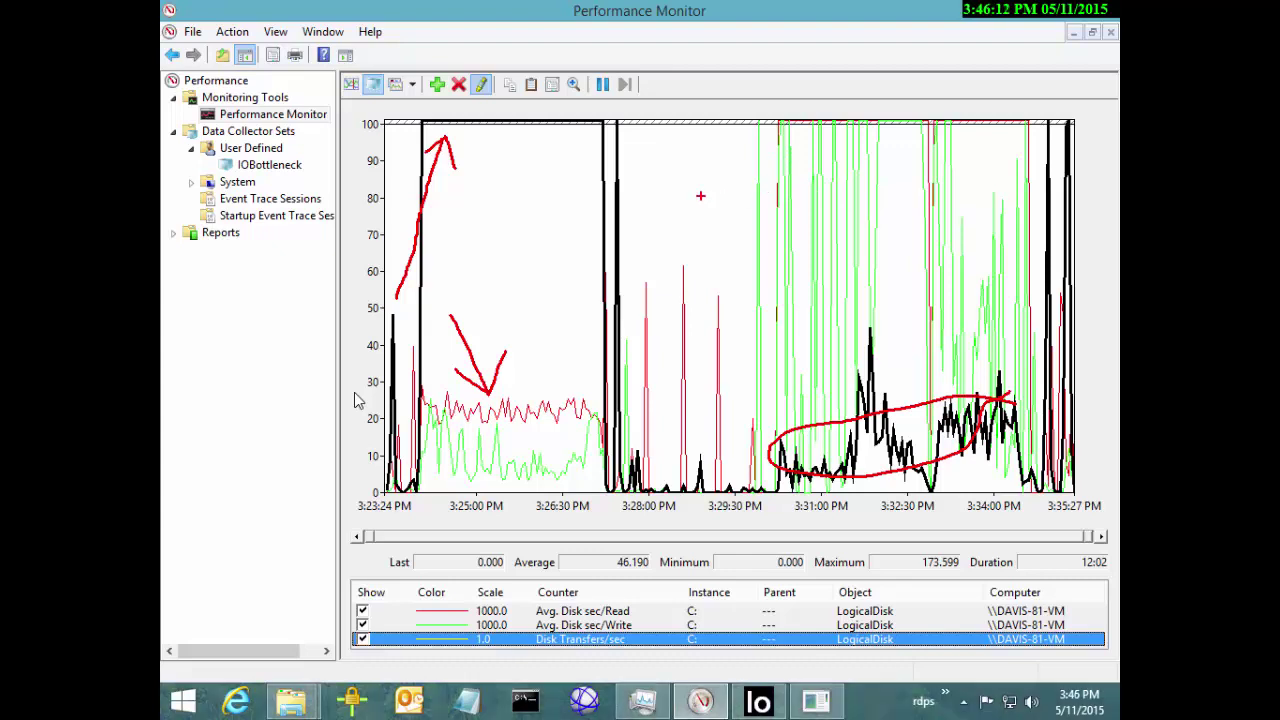
{"action": "key", "text": "Escape"}
Step: Set the maximum of the graph's vertical scale to 1000
{"action": "right_click", "coordinate": [379, 308]}
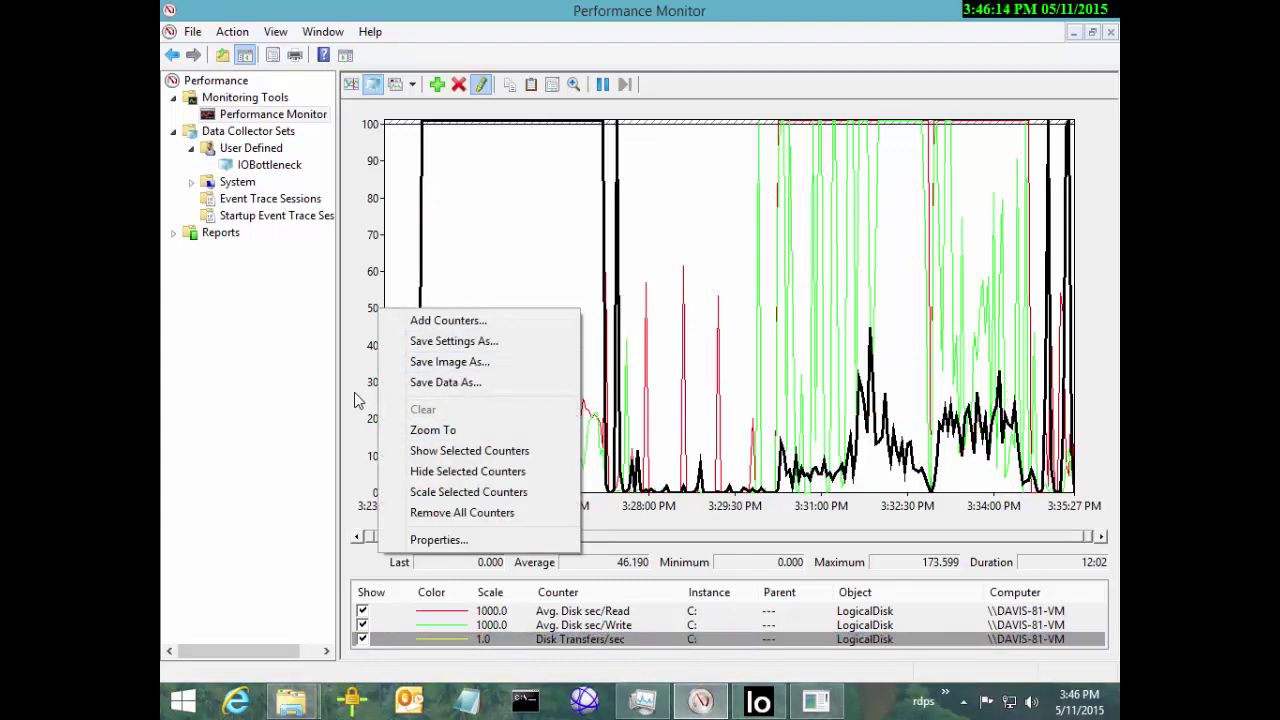
{"action": "right_click", "coordinate": [649, 222]}
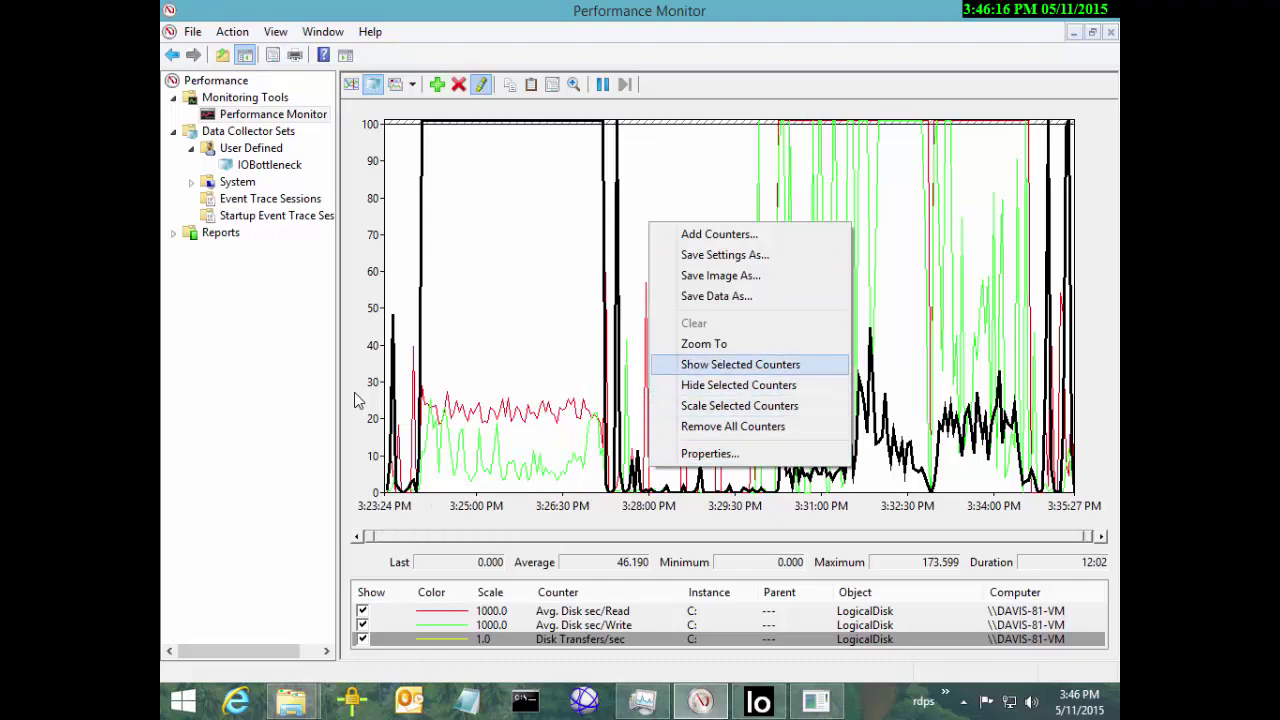
{"action": "left_click", "coordinate": [709, 453]}
{"action": "left_click_drag", "start_coordinate": [555, 101], "coordinate": [763, 296]}
{"action": "left_click", "coordinate": [725, 327]}
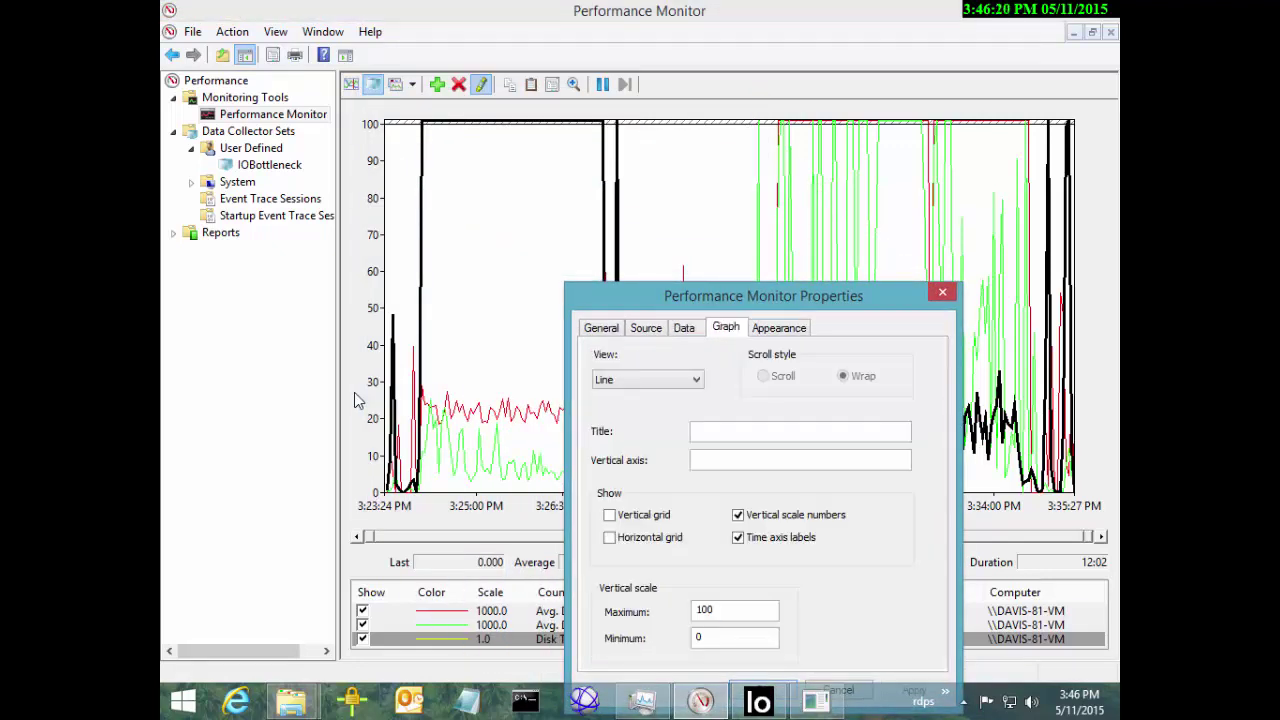
{"action": "left_click", "coordinate": [734, 609]}
{"action": "type", "text": "0"}
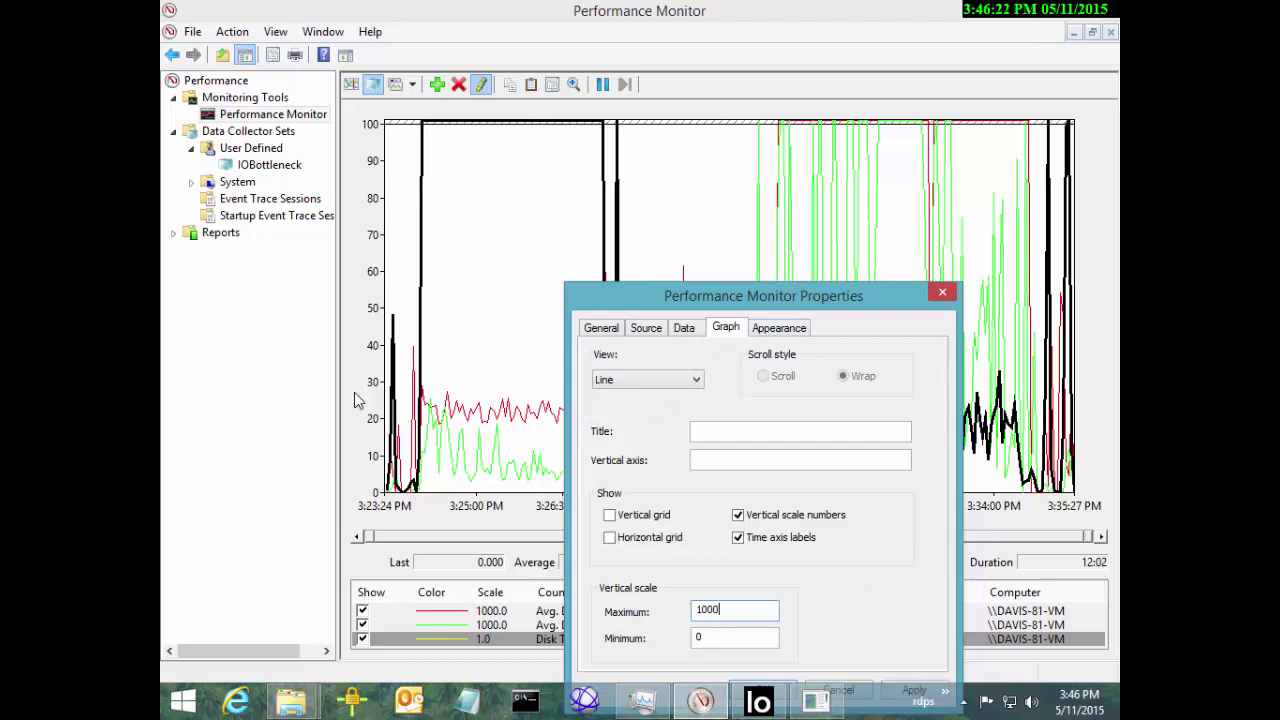
{"action": "left_click_drag", "start_coordinate": [763, 296], "coordinate": [745, 291]}
{"action": "key", "text": "alt+a"}
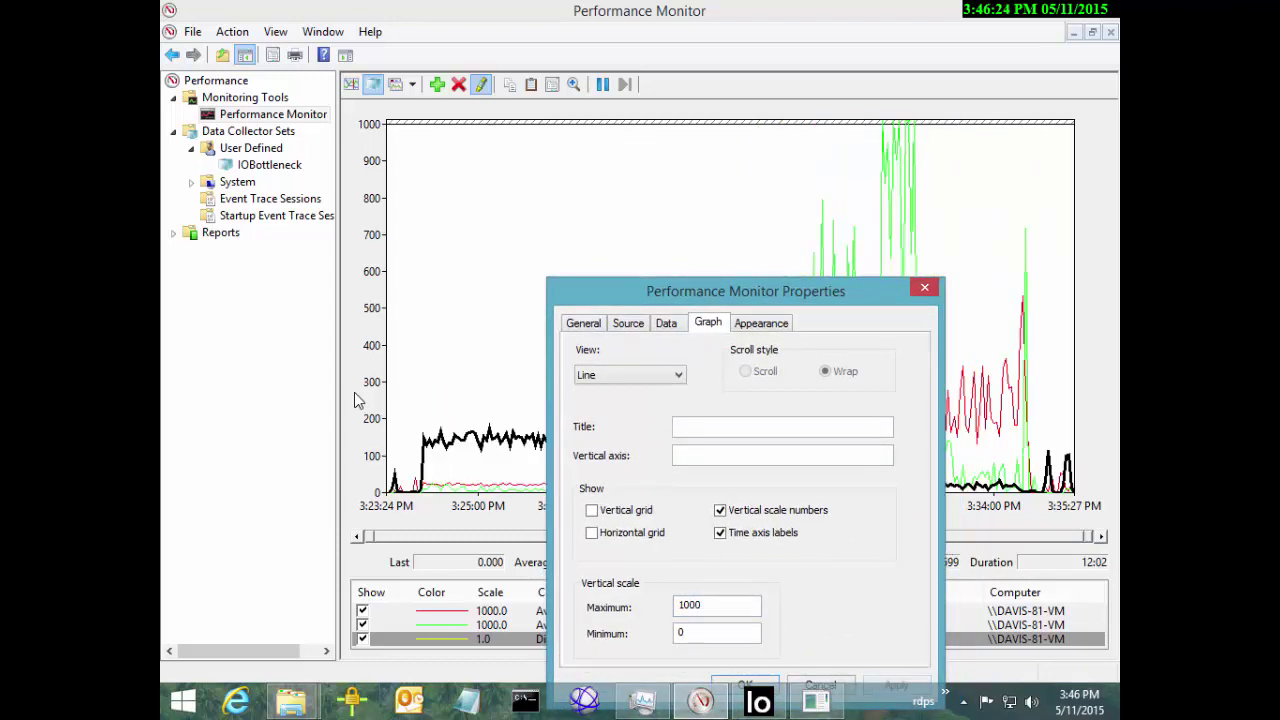
{"action": "key", "text": "Escape"}
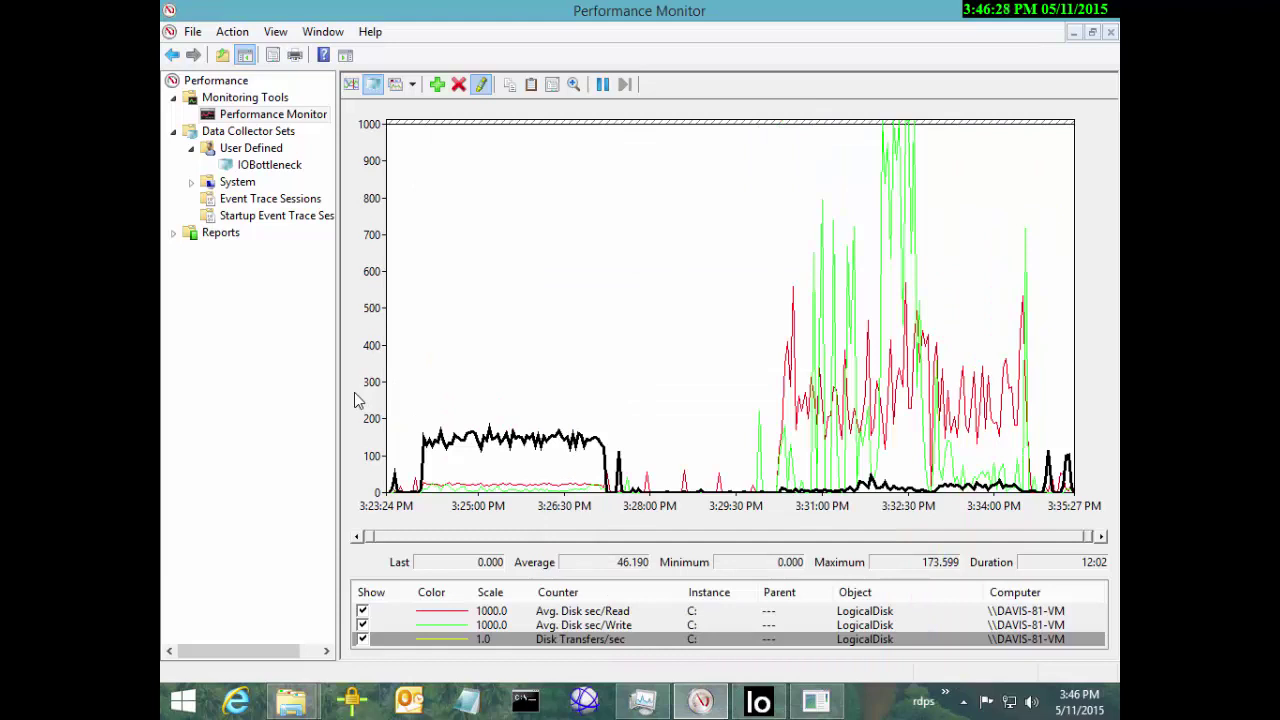
Step: Highlight Disk Transfers/sec, Avg. Disk sec/Write and Avg. Disk sec/Read in turn, ending back on Disk Transfers/sec
{"action": "left_click", "coordinate": [355, 393]}
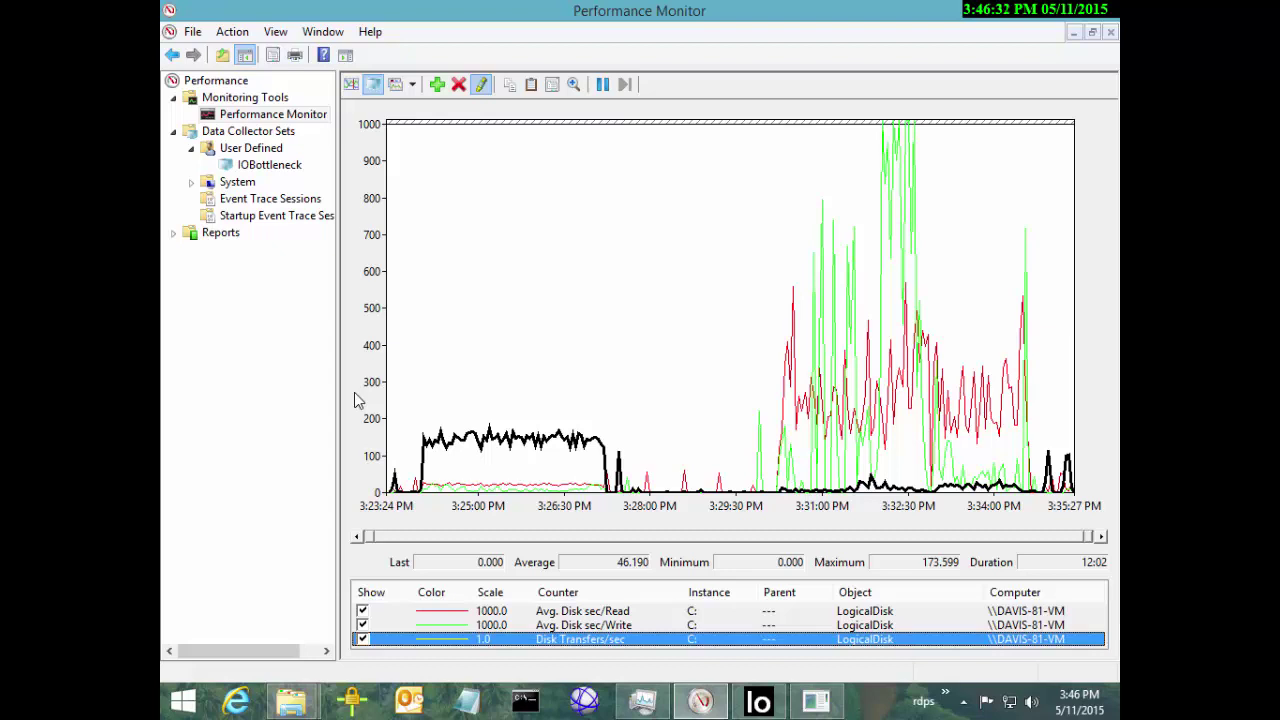
{"action": "key", "text": "Up"}
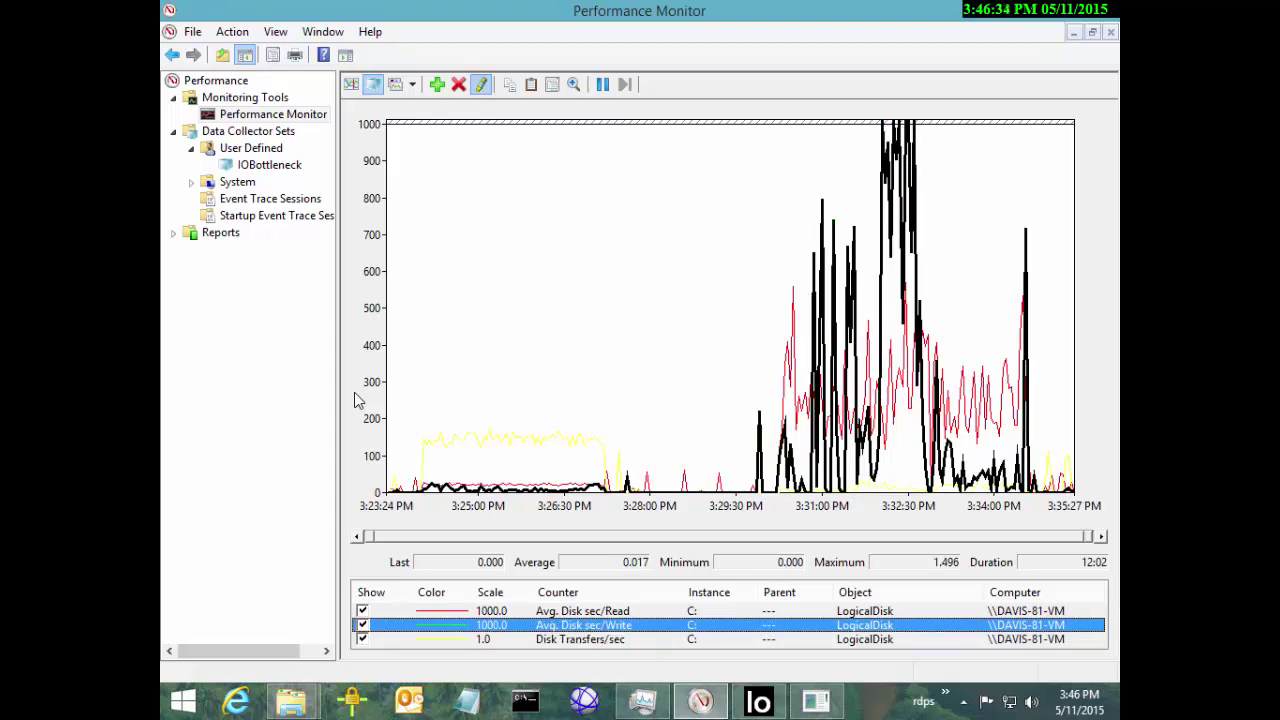
{"action": "key", "text": "Up"}
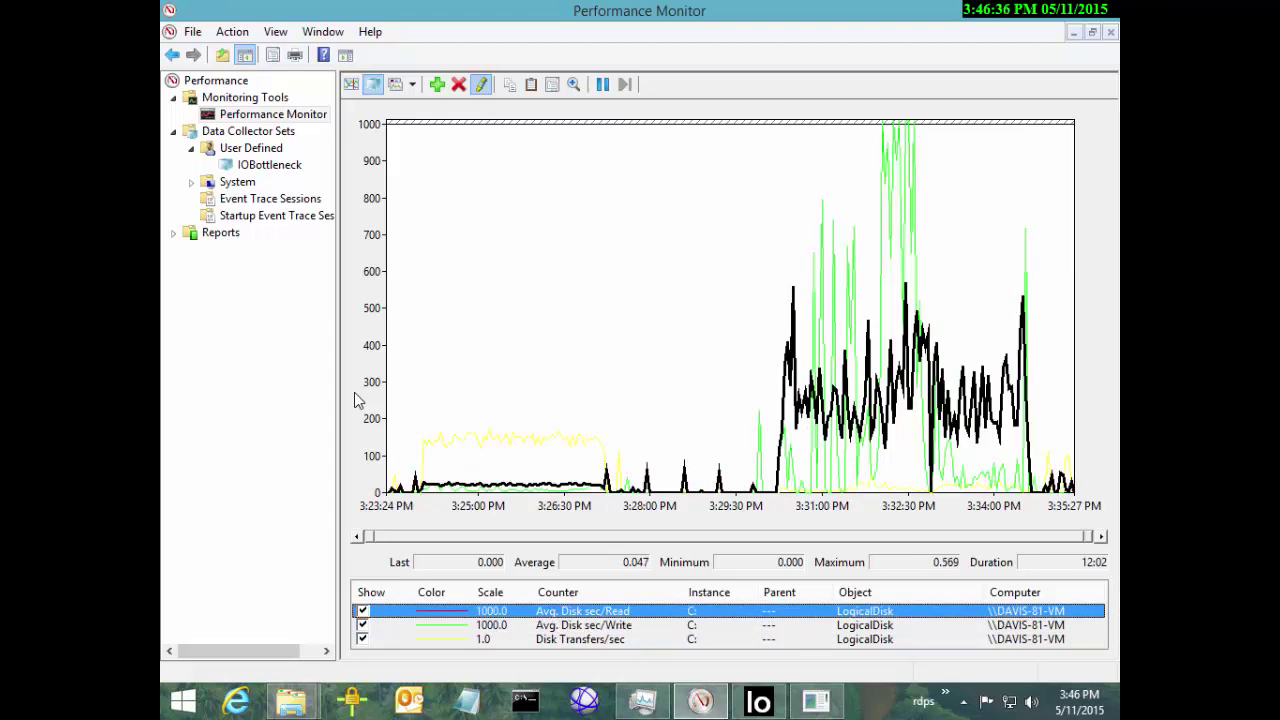
{"action": "key", "text": "Down"}
{"action": "key", "text": "Down"}
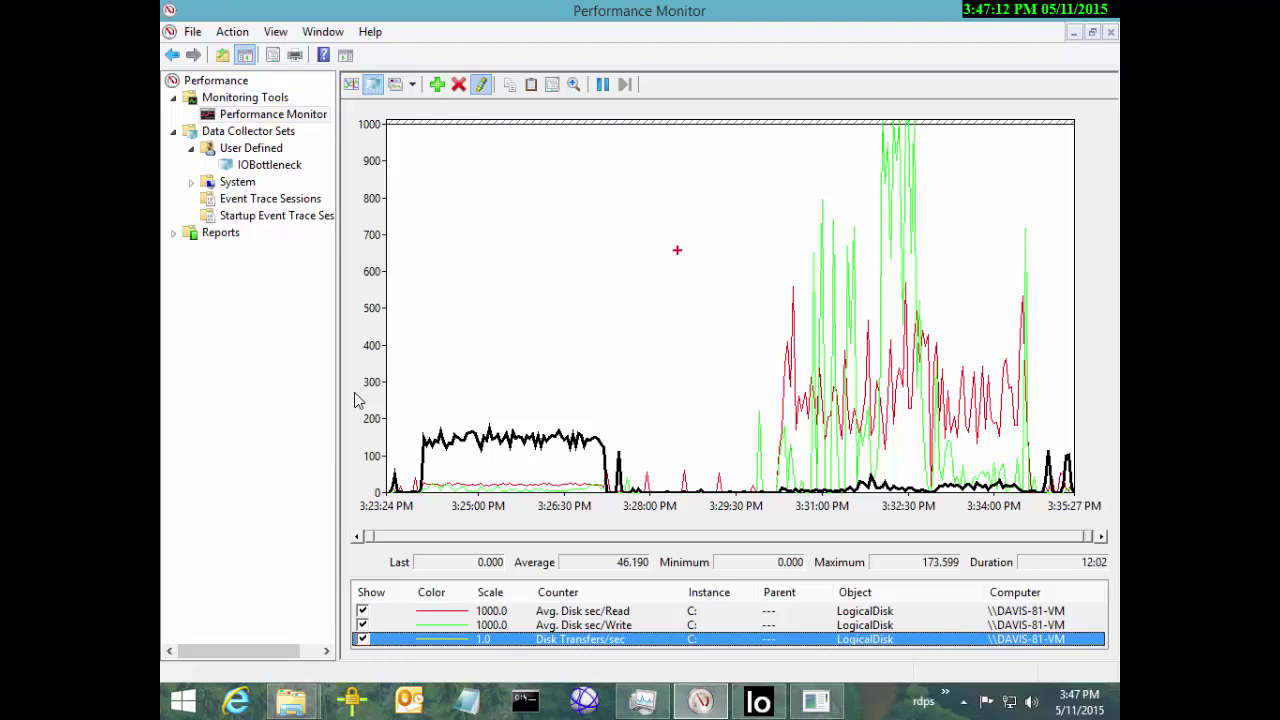
Step: Point arrows at both load periods and circle the latency peaks and the Disk Transfers/sec line in the second one
{"action": "mouse_move", "coordinate": [677, 250]}
{"action": "left_mouse_down"}
{"action": "mouse_move", "coordinate": [527, 395]}
{"action": "mouse_move", "coordinate": [574, 398]}
{"action": "left_mouse_up"}
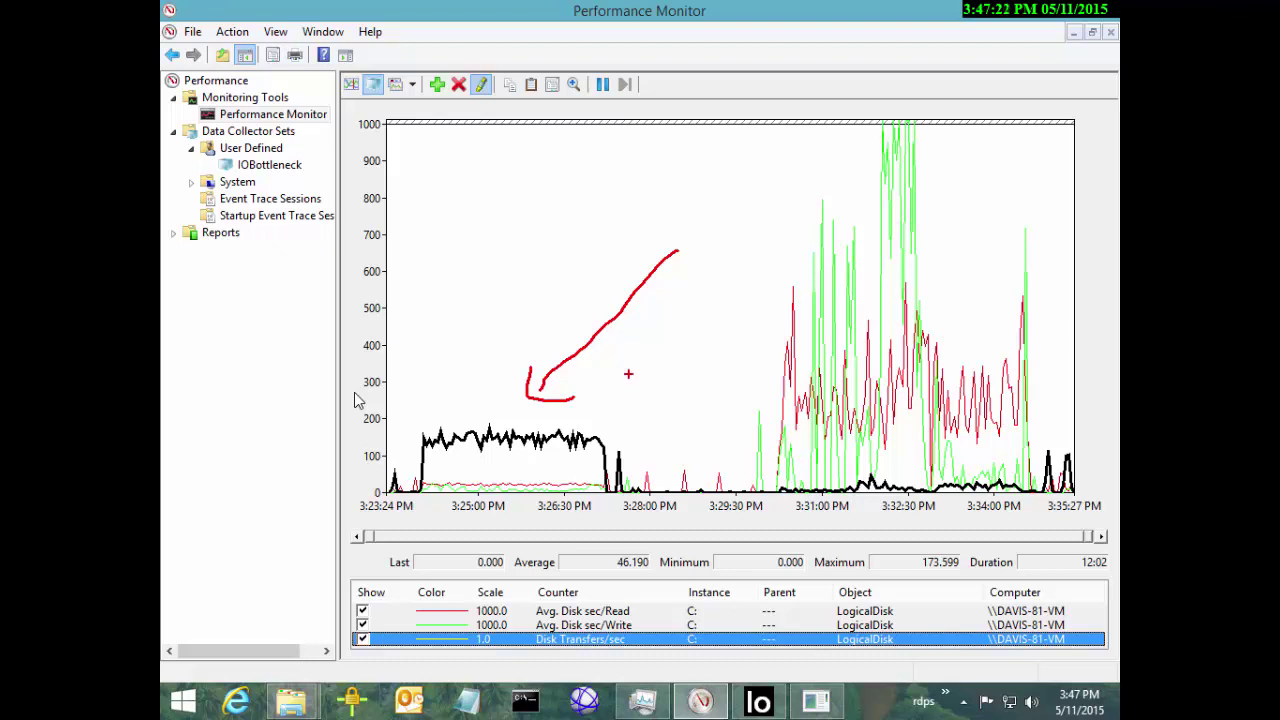
{"action": "mouse_move", "coordinate": [659, 197]}
{"action": "left_mouse_down"}
{"action": "mouse_move", "coordinate": [712, 268]}
{"action": "mouse_move", "coordinate": [805, 340]}
{"action": "mouse_move", "coordinate": [760, 367]}
{"action": "left_mouse_up"}
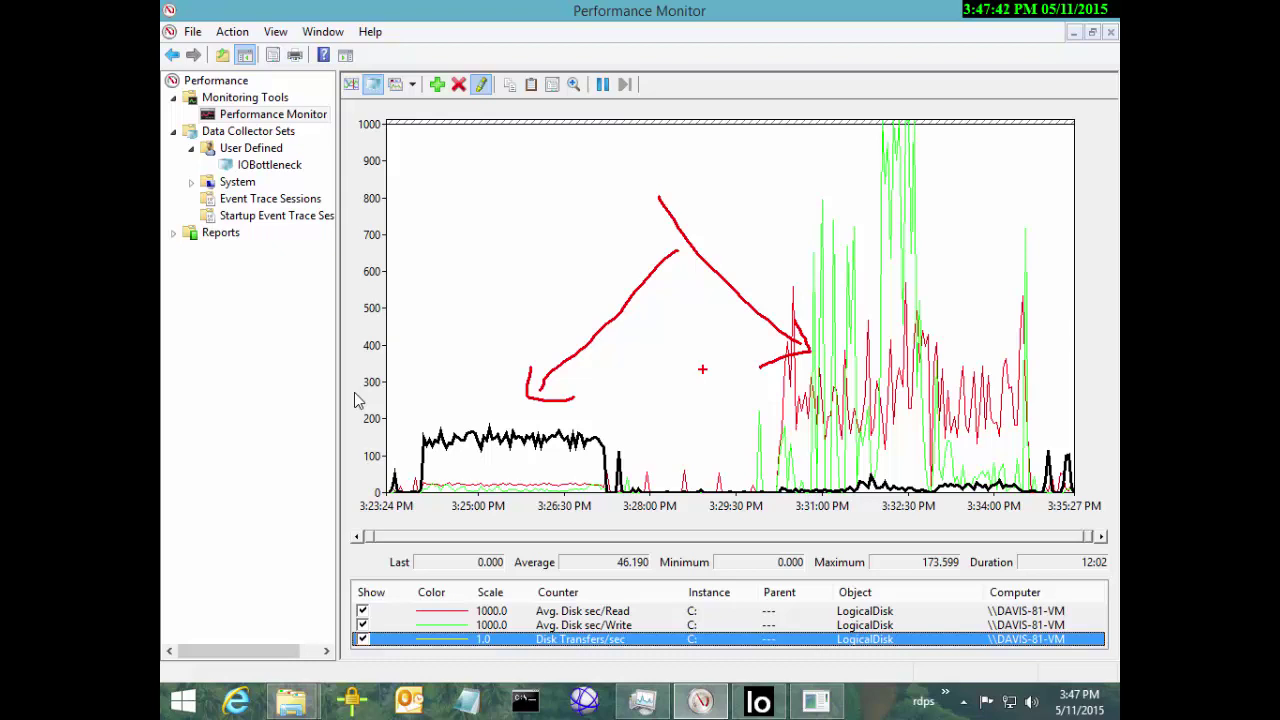
{"action": "mouse_move", "coordinate": [950, 283]}
{"action": "left_mouse_down"}
{"action": "mouse_move", "coordinate": [808, 315]}
{"action": "mouse_move", "coordinate": [1005, 340]}
{"action": "mouse_move", "coordinate": [948, 283]}
{"action": "left_mouse_up"}
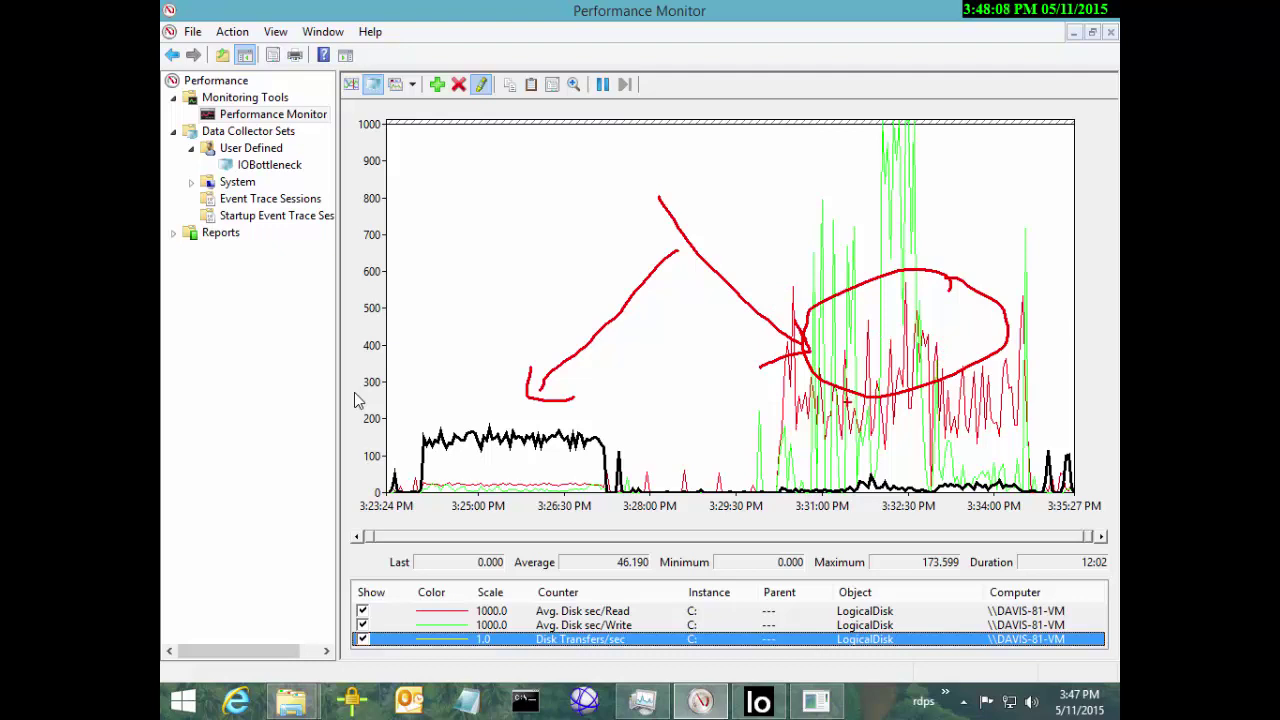
{"action": "mouse_move", "coordinate": [786, 422]}
{"action": "left_mouse_down"}
{"action": "mouse_move", "coordinate": [978, 412]}
{"action": "mouse_move", "coordinate": [962, 440]}
{"action": "mouse_move", "coordinate": [770, 458]}
{"action": "mouse_move", "coordinate": [784, 422]}
{"action": "mouse_move", "coordinate": [826, 420]}
{"action": "left_mouse_up"}
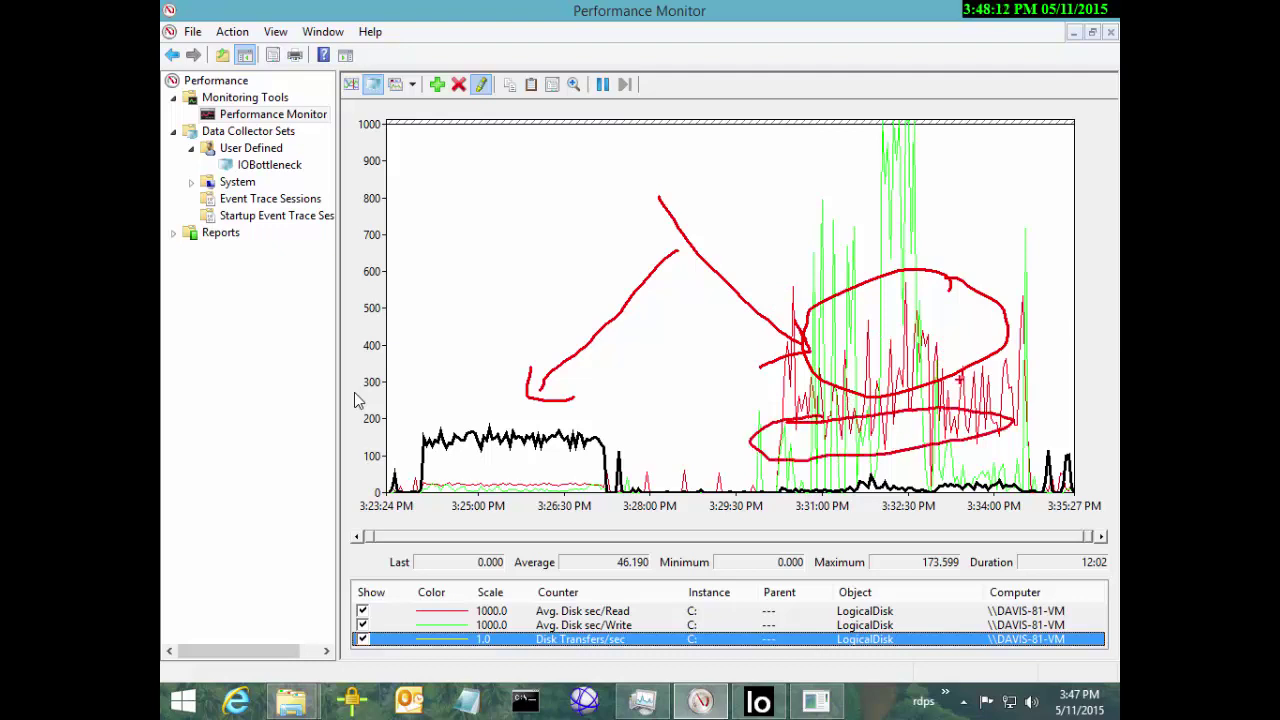
{"action": "mouse_move", "coordinate": [900, 148]}
{"action": "left_mouse_down"}
{"action": "mouse_move", "coordinate": [938, 196]}
{"action": "mouse_move", "coordinate": [882, 157]}
{"action": "left_mouse_up"}
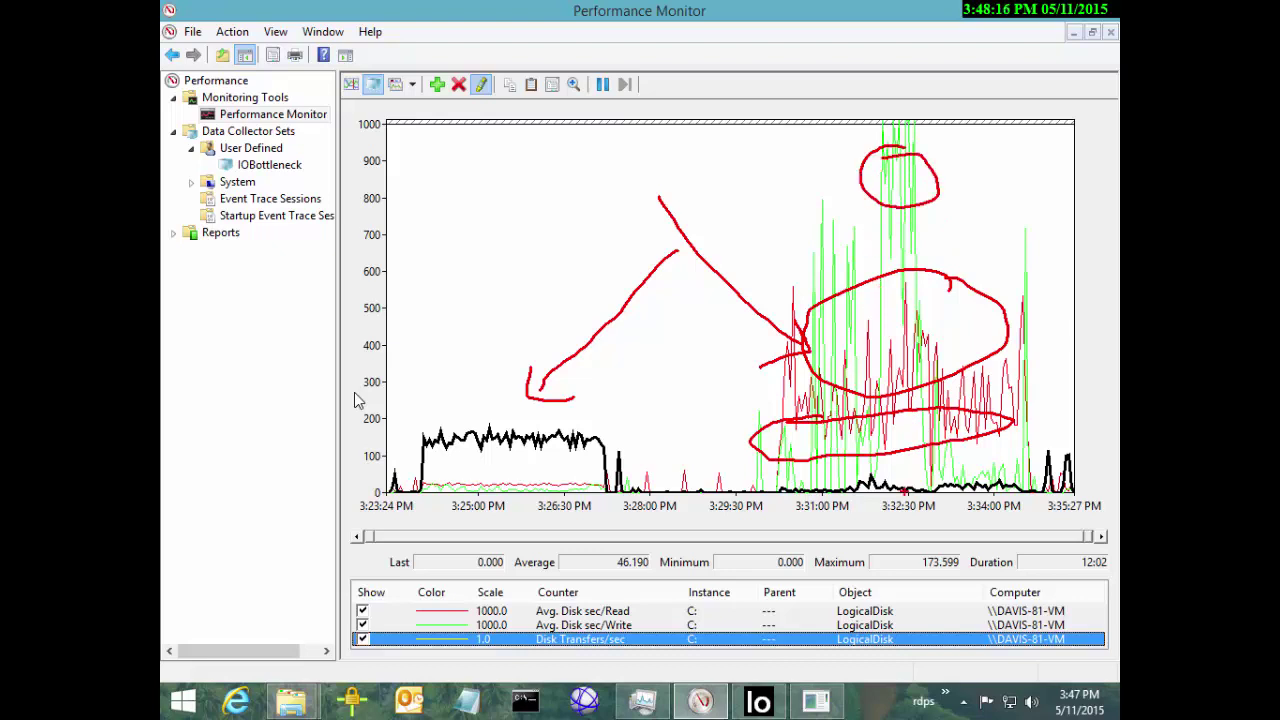
{"action": "mouse_move", "coordinate": [1080, 472]}
{"action": "left_mouse_down"}
{"action": "mouse_move", "coordinate": [788, 482]}
{"action": "mouse_move", "coordinate": [940, 508]}
{"action": "mouse_move", "coordinate": [1062, 474]}
{"action": "left_mouse_up"}
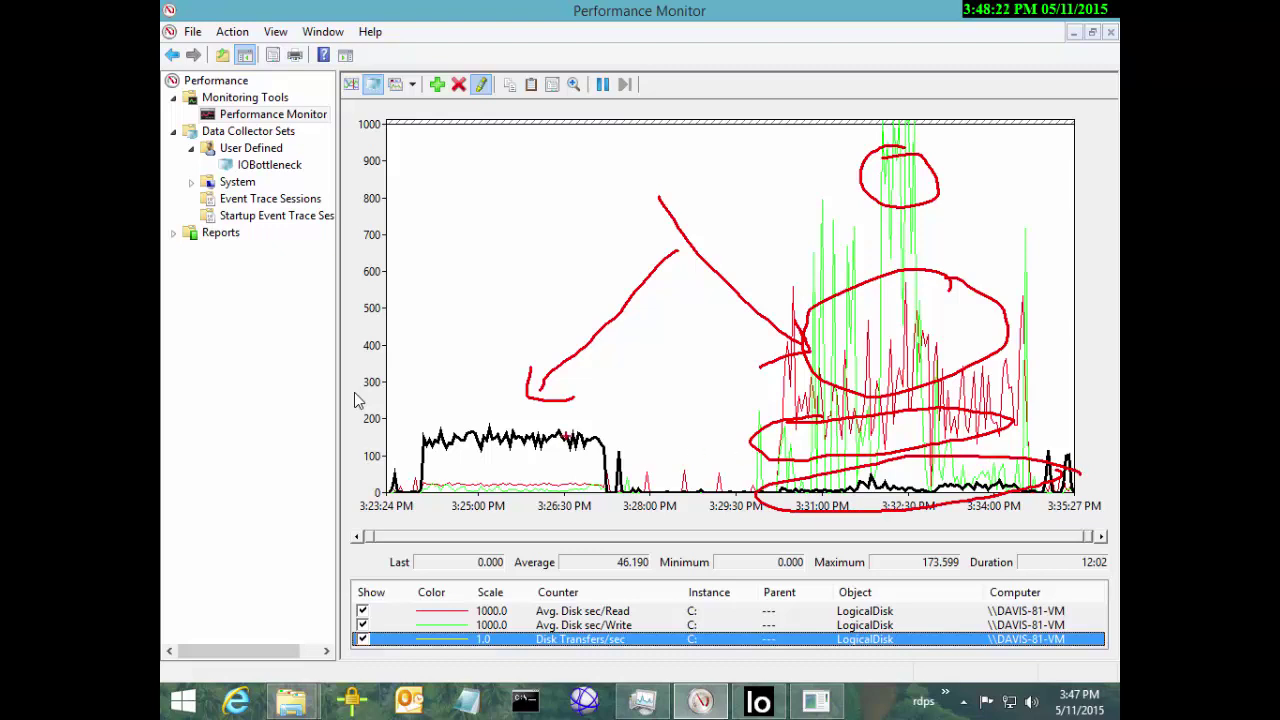
Step: Bracket the first load period and trace its transfer and latency levels, then clear the drawn marks
{"action": "mouse_move", "coordinate": [580, 419]}
{"action": "left_mouse_down"}
{"action": "mouse_move", "coordinate": [676, 490]}
{"action": "mouse_move", "coordinate": [566, 524]}
{"action": "left_mouse_up"}
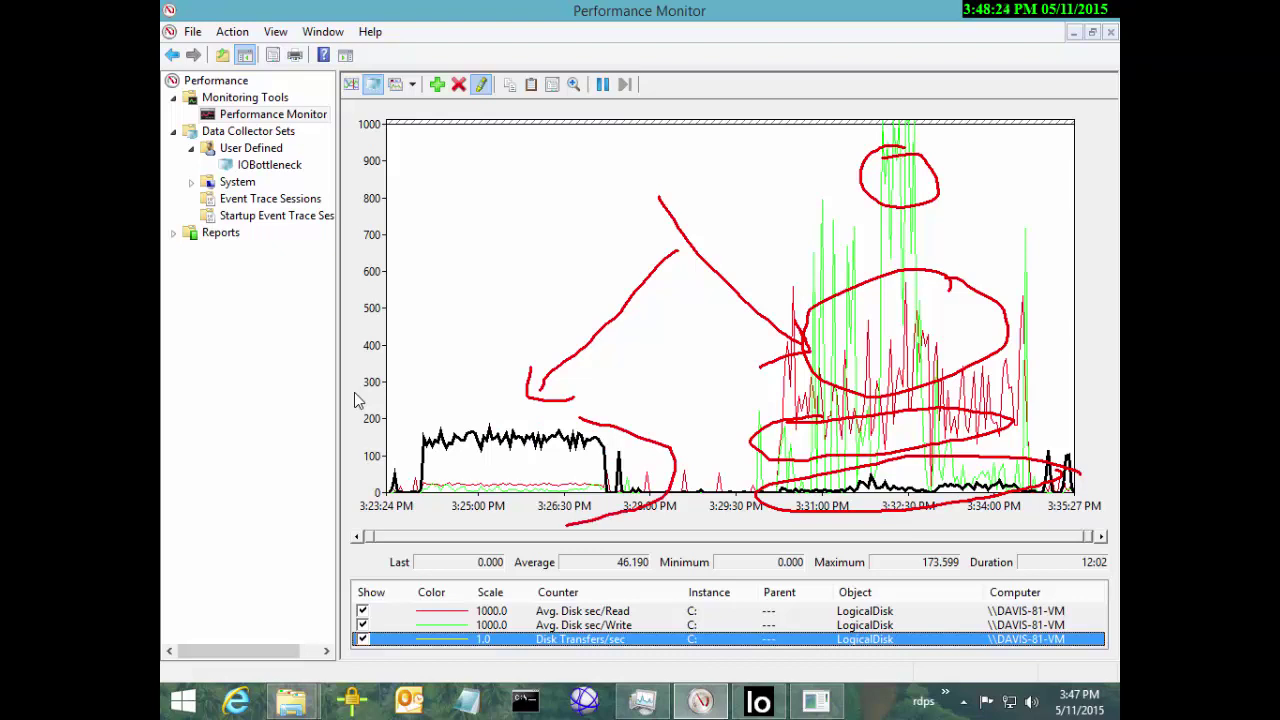
{"action": "left_click_drag", "start_coordinate": [402, 438], "coordinate": [612, 438]}
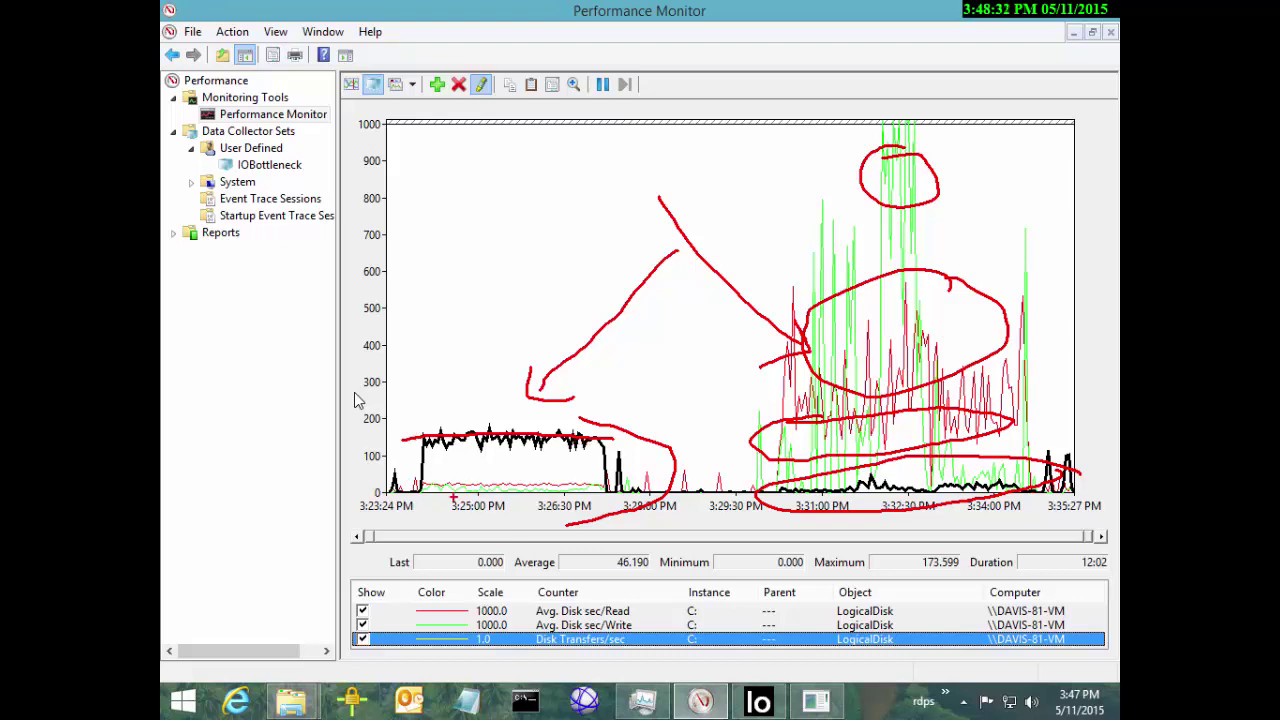
{"action": "left_click_drag", "start_coordinate": [420, 484], "coordinate": [591, 488]}
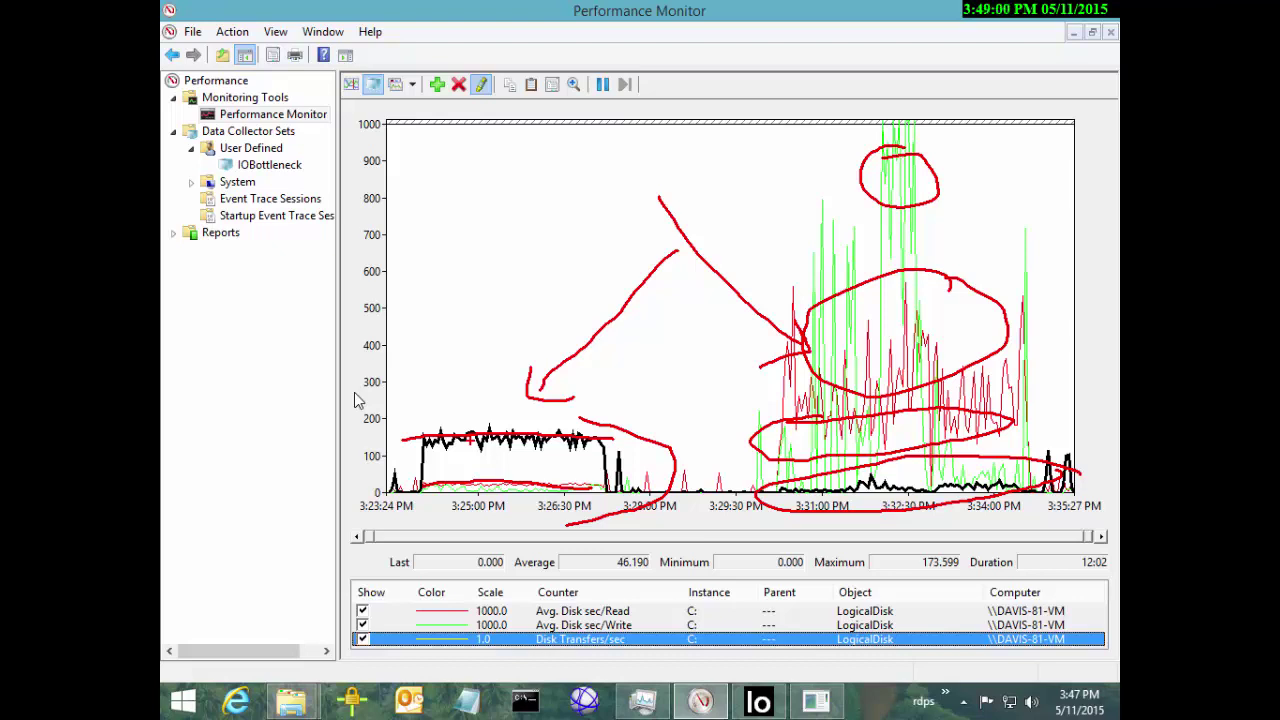
{"action": "key", "text": "Escape"}
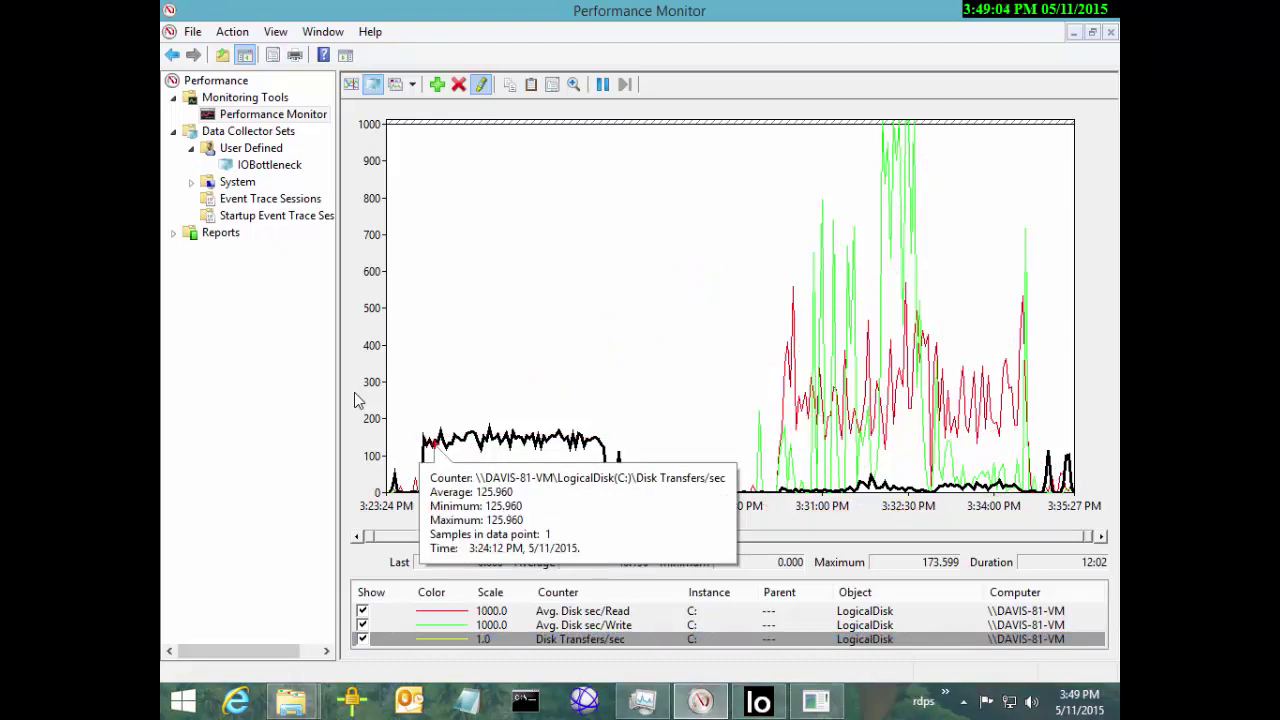
Step: Trace the Disk Transfers/sec line in the first load period, clear the trace, and circle that whole period
{"action": "left_click_drag", "start_coordinate": [417, 438], "coordinate": [628, 439]}
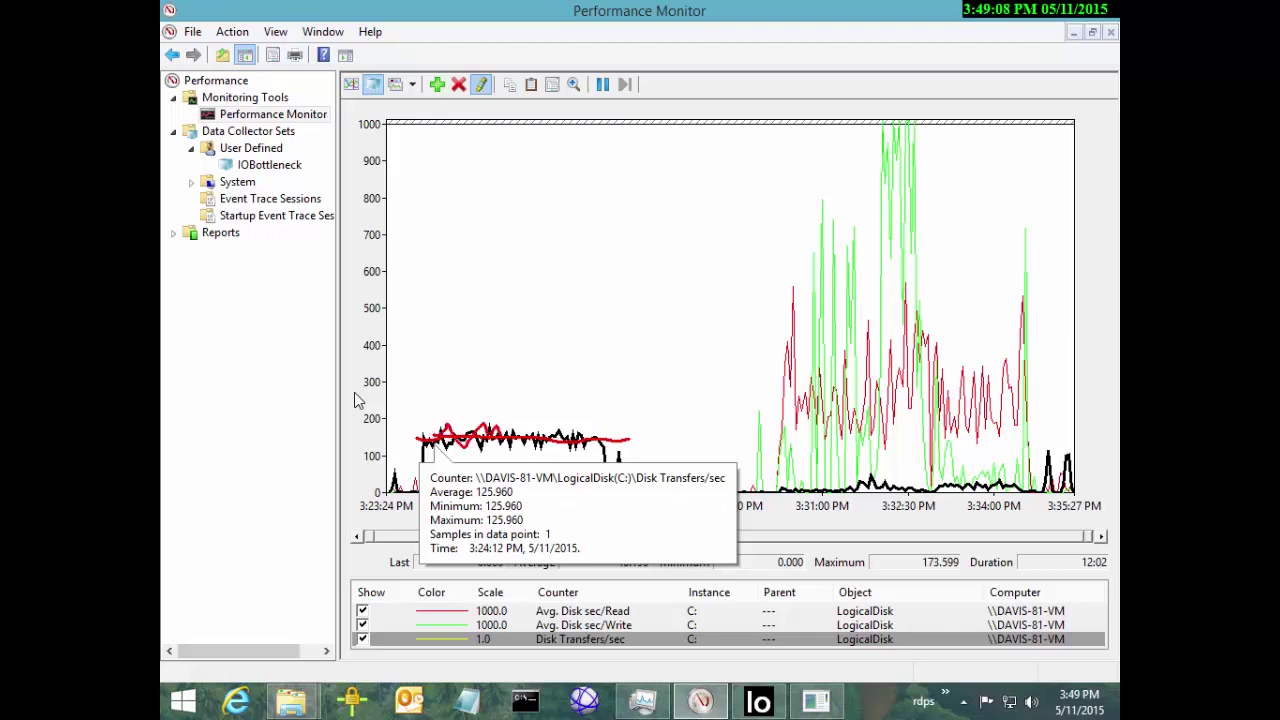
{"action": "key", "text": "Escape"}
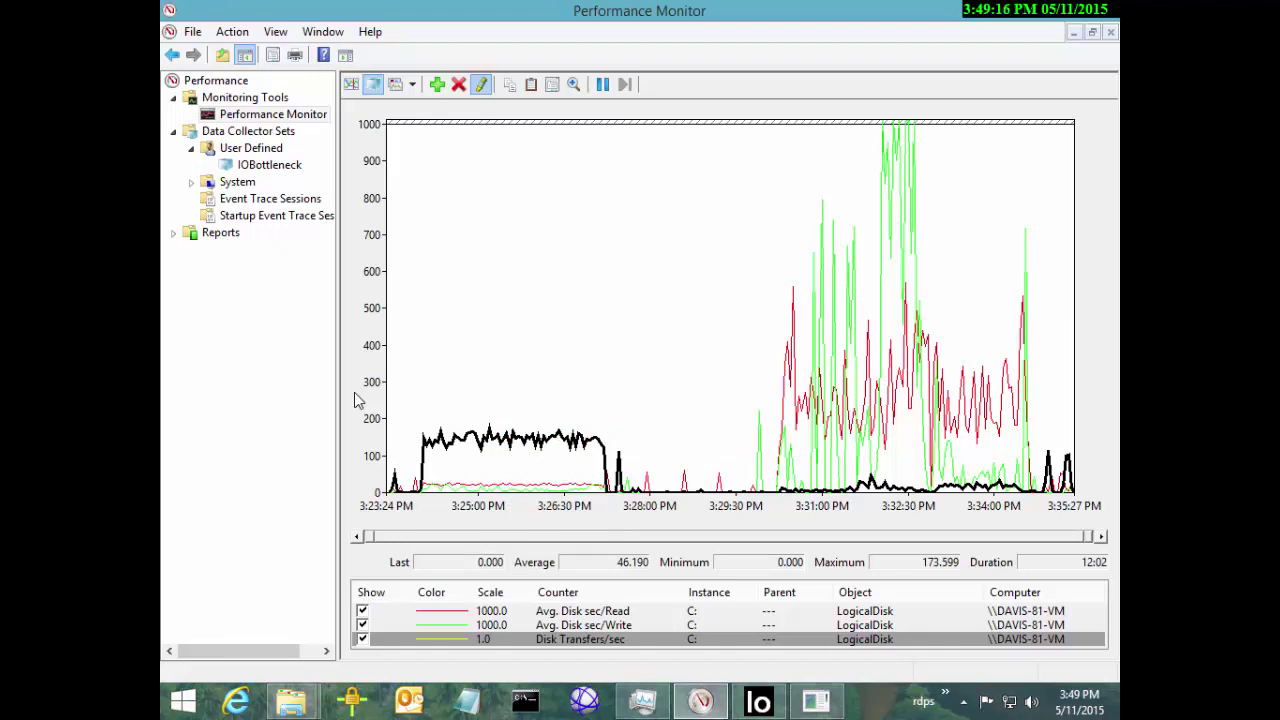
{"action": "mouse_move", "coordinate": [592, 412]}
{"action": "left_mouse_down"}
{"action": "mouse_move", "coordinate": [614, 420]}
{"action": "mouse_move", "coordinate": [460, 408]}
{"action": "mouse_move", "coordinate": [568, 516]}
{"action": "mouse_move", "coordinate": [550, 410]}
{"action": "left_mouse_up"}
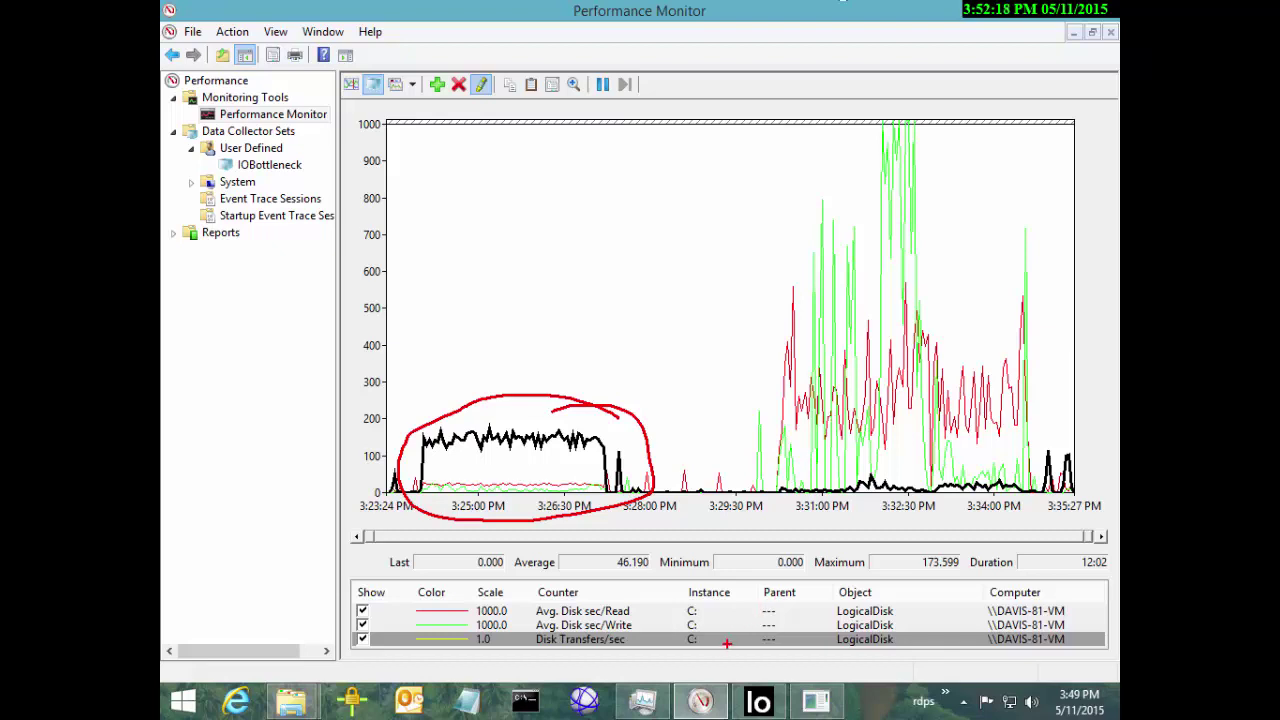
Step: Clear the drawn circle and remove the three C: disk counters from the graph
{"action": "key", "text": "Escape"}
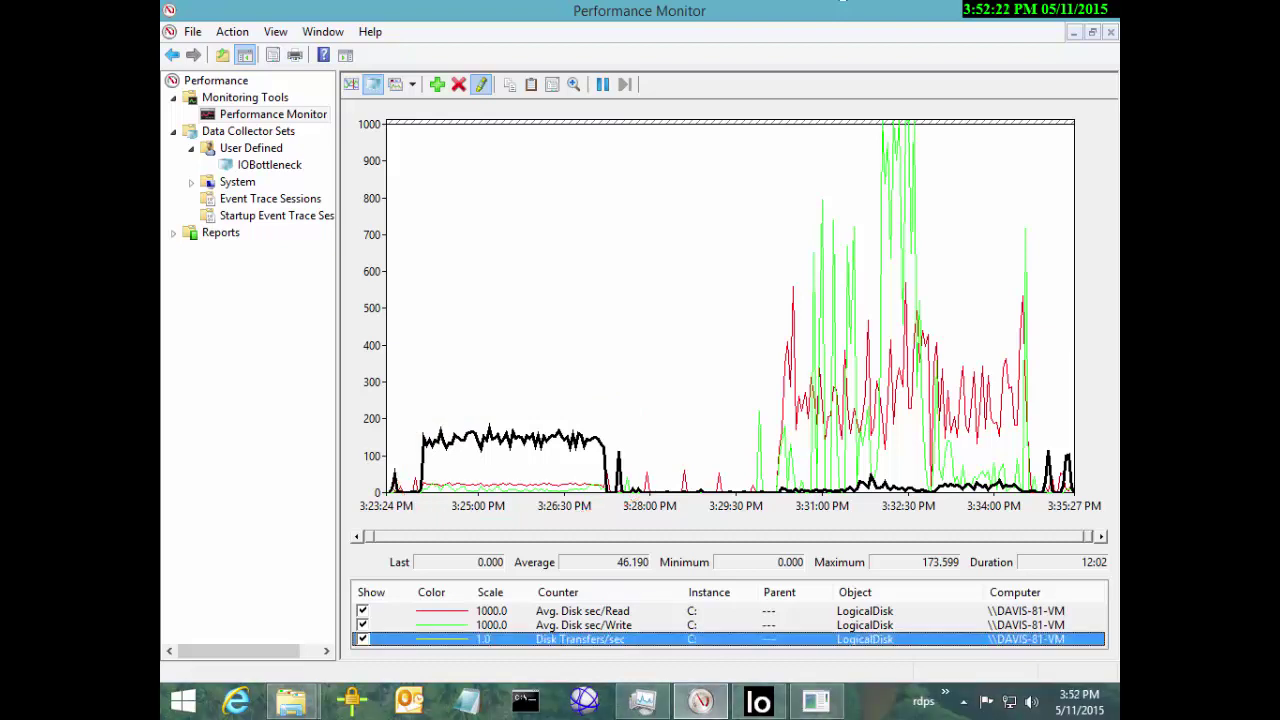
{"action": "key", "text": "Delete"}
{"action": "key", "text": "Delete"}
{"action": "key", "text": "Delete"}
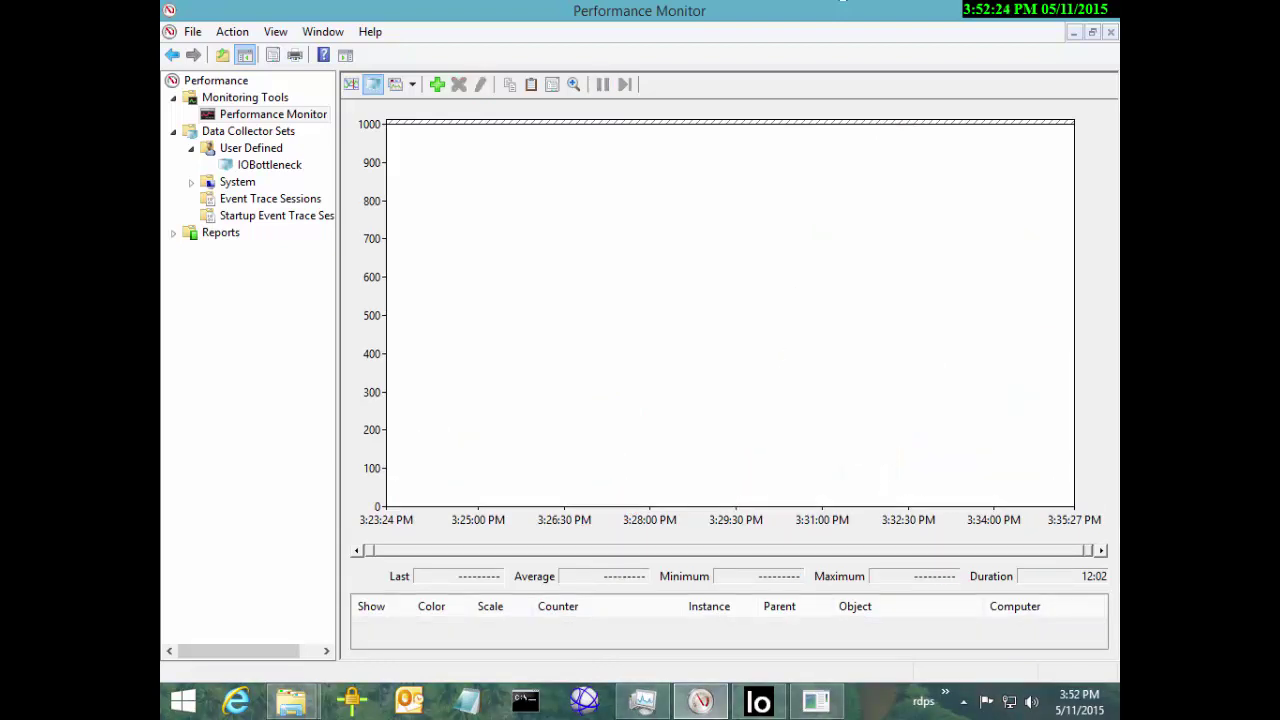
{"action": "left_click", "coordinate": [437, 84]}
{"action": "left_click", "coordinate": [607, 224]}
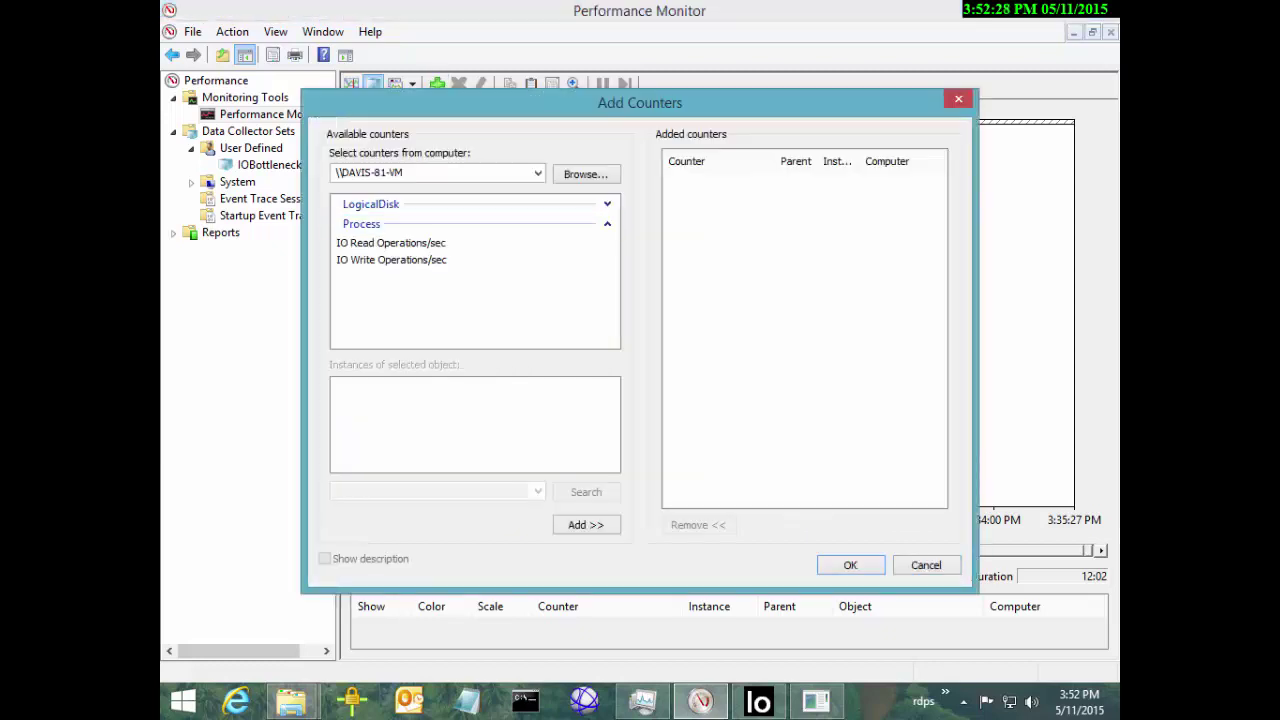
{"action": "left_click", "coordinate": [391, 242]}
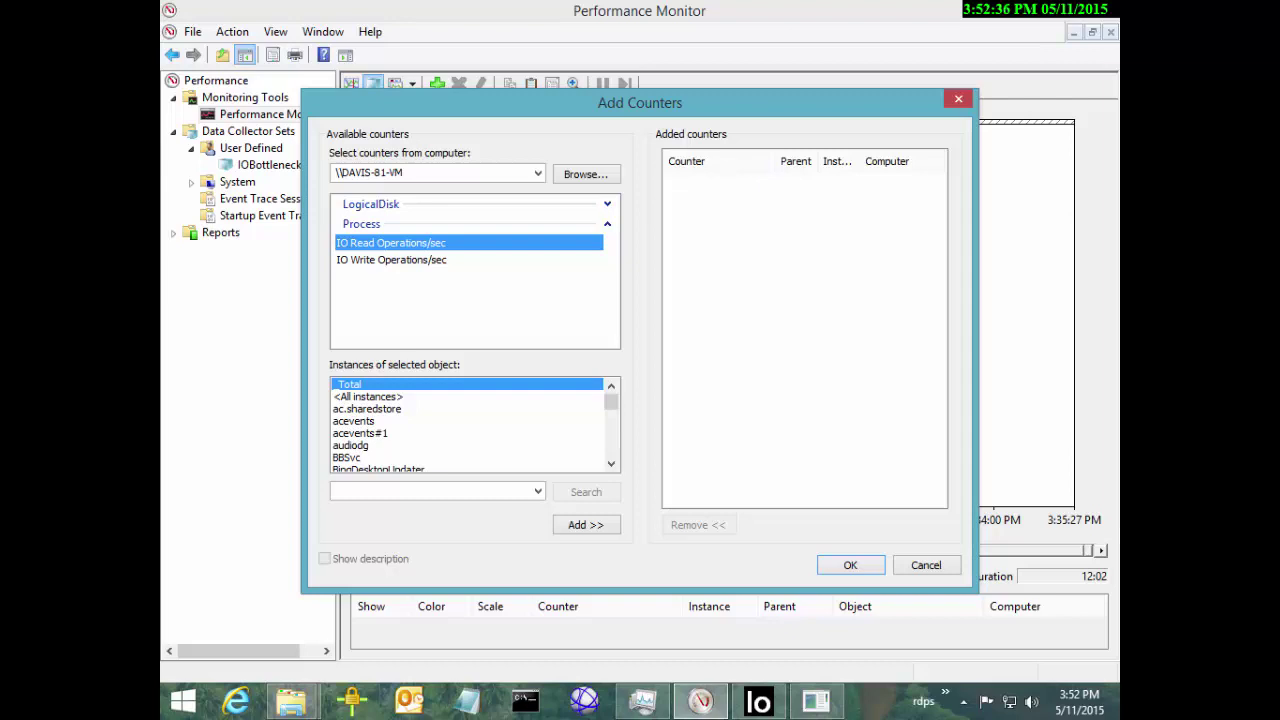
{"action": "key", "text": "Escape"}
Step: Set the graph's vertical scale maximum to 100
{"action": "right_click", "coordinate": [456, 176]}
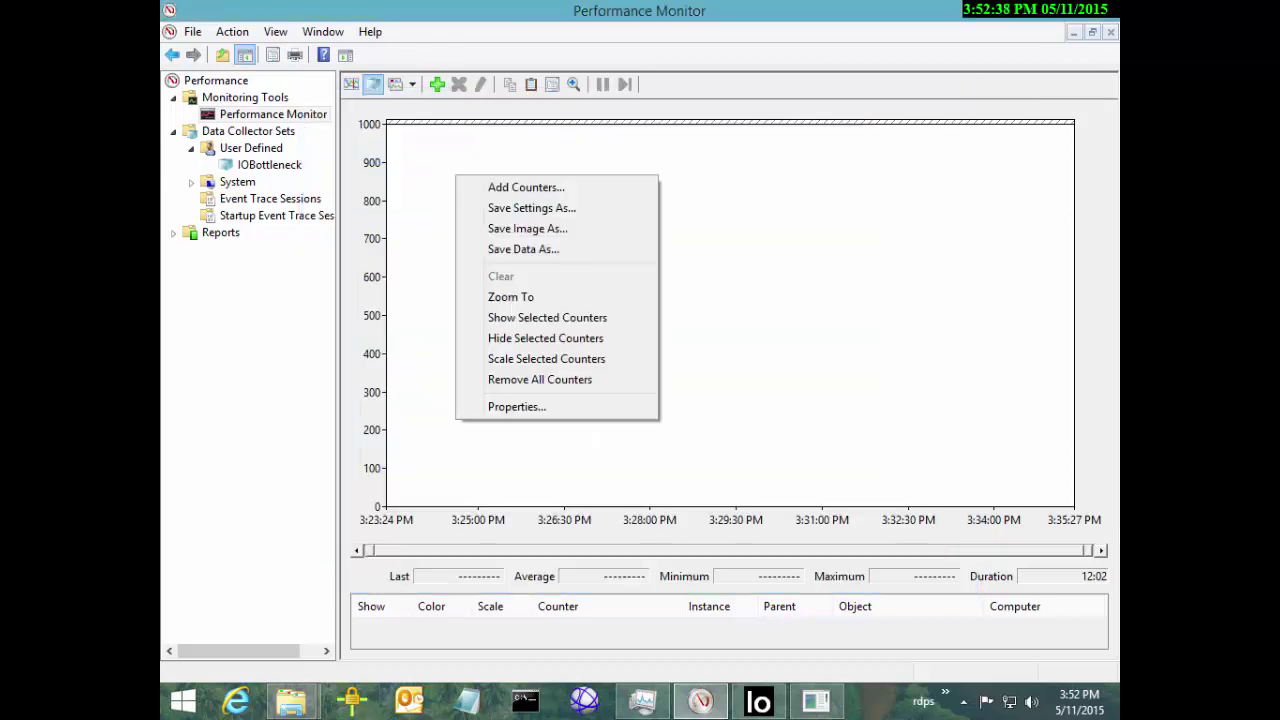
{"action": "left_click", "coordinate": [510, 407]}
{"action": "left_click", "coordinate": [517, 133]}
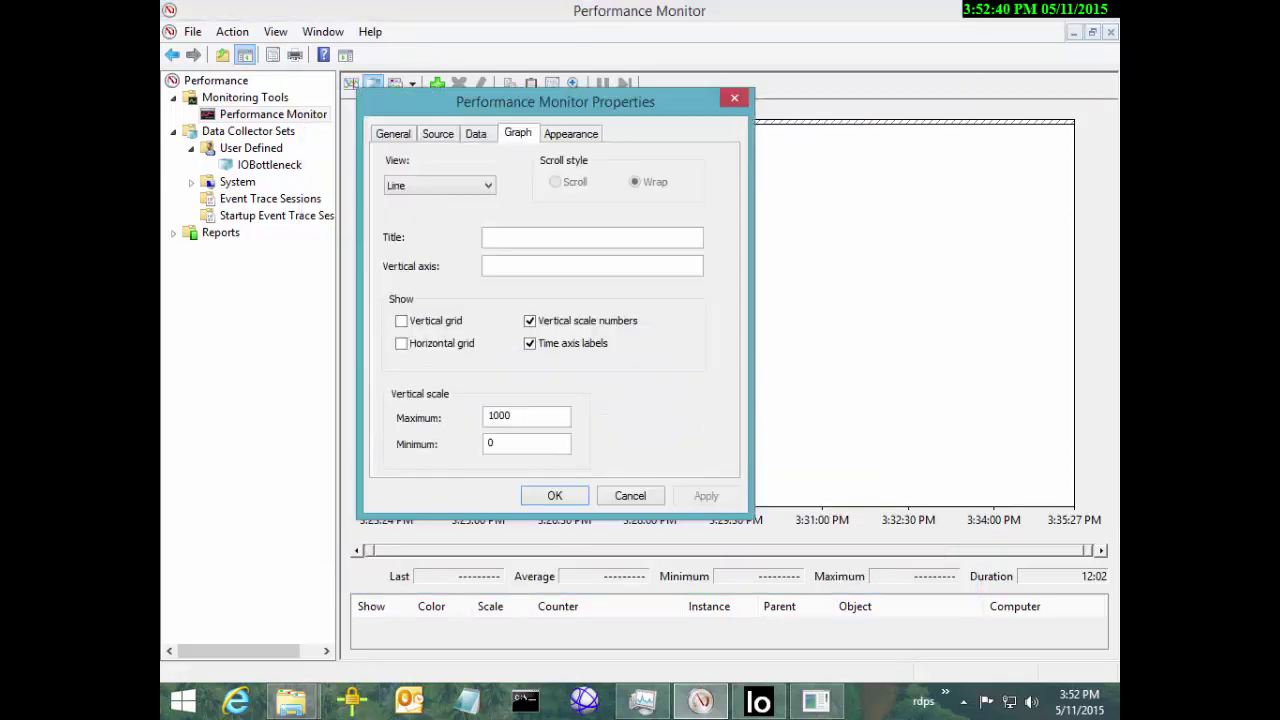
{"action": "left_click", "coordinate": [511, 416]}
{"action": "key", "text": "BackSpace"}
{"action": "key", "text": "Return"}
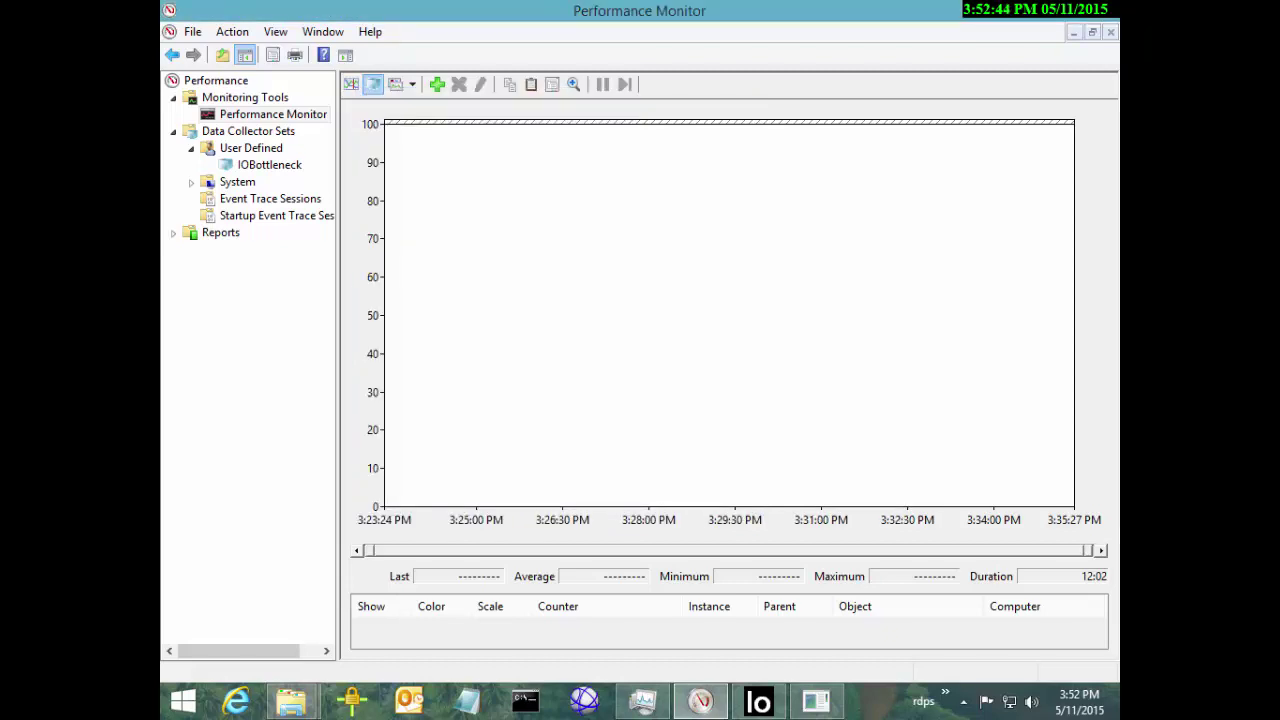
Step: Add the LogicalDisk counters Avg. Disk sec/Read and Avg. Disk sec/Write for all instances
{"action": "left_click", "coordinate": [437, 84]}
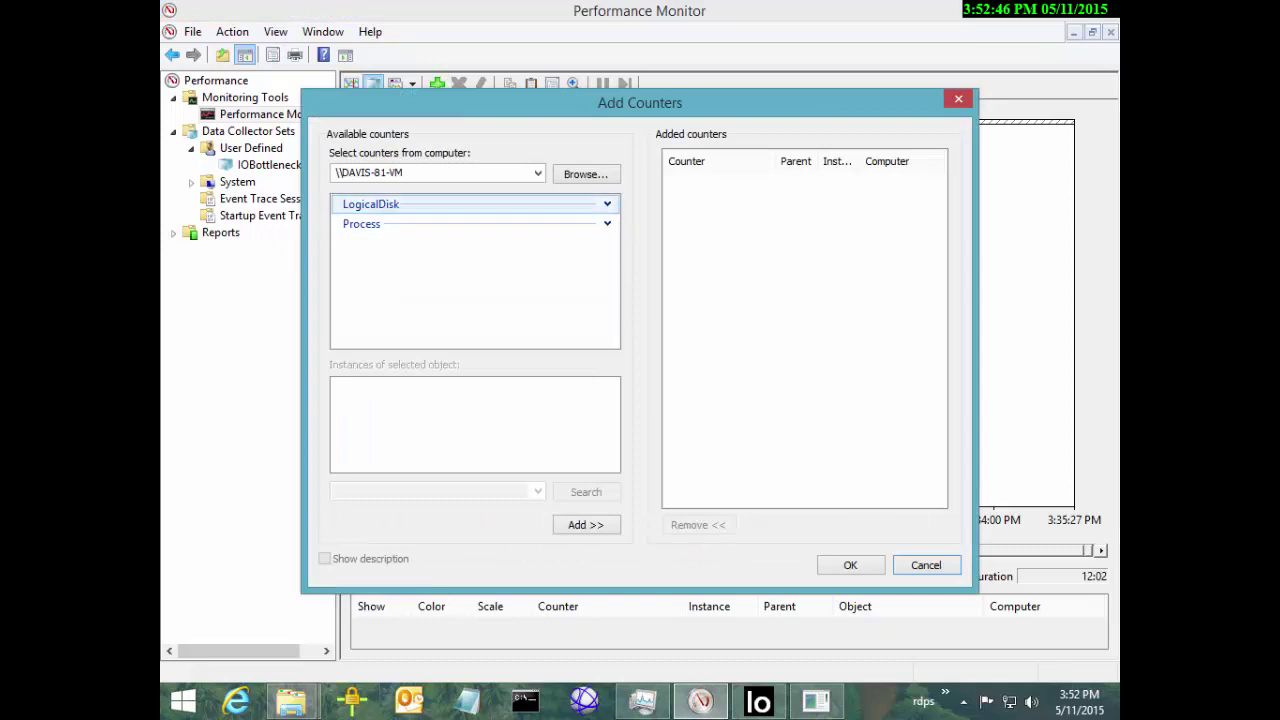
{"action": "left_click", "coordinate": [606, 204]}
{"action": "left_click", "coordinate": [380, 256]}
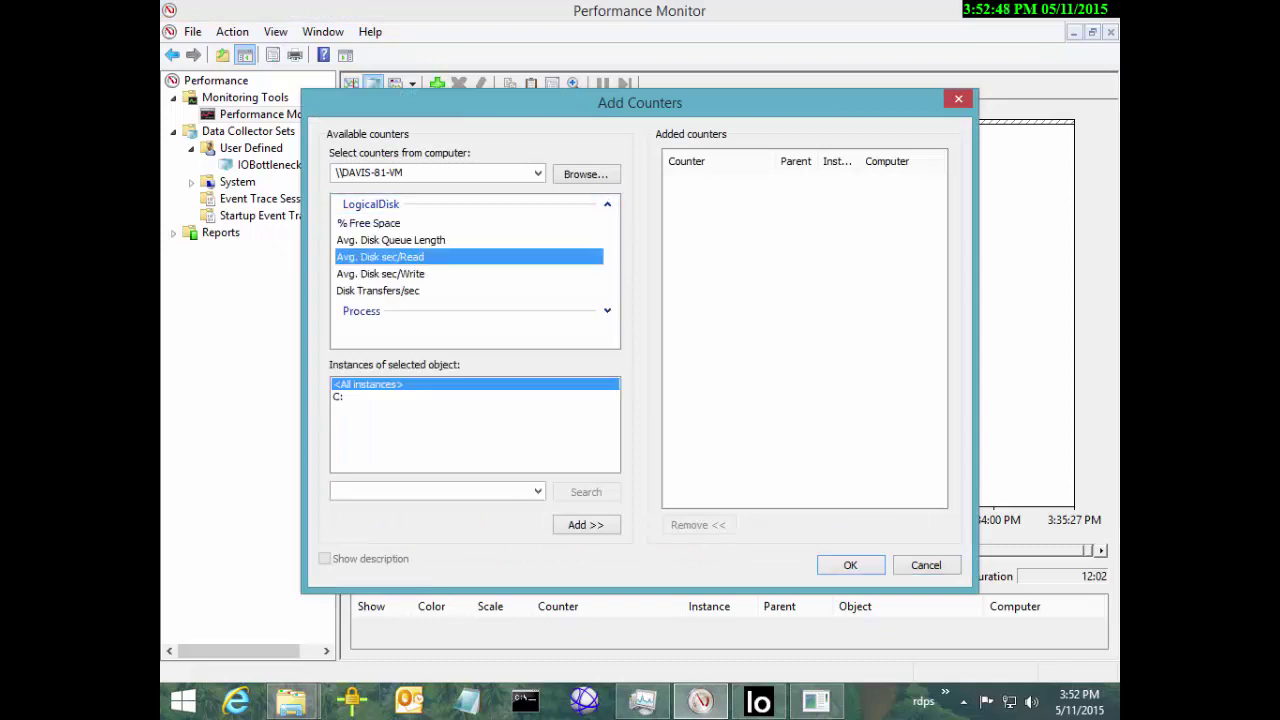
{"action": "left_click", "coordinate": [380, 273], "text": "ctrl"}
{"action": "left_click", "coordinate": [586, 524]}
{"action": "left_click", "coordinate": [850, 565]}
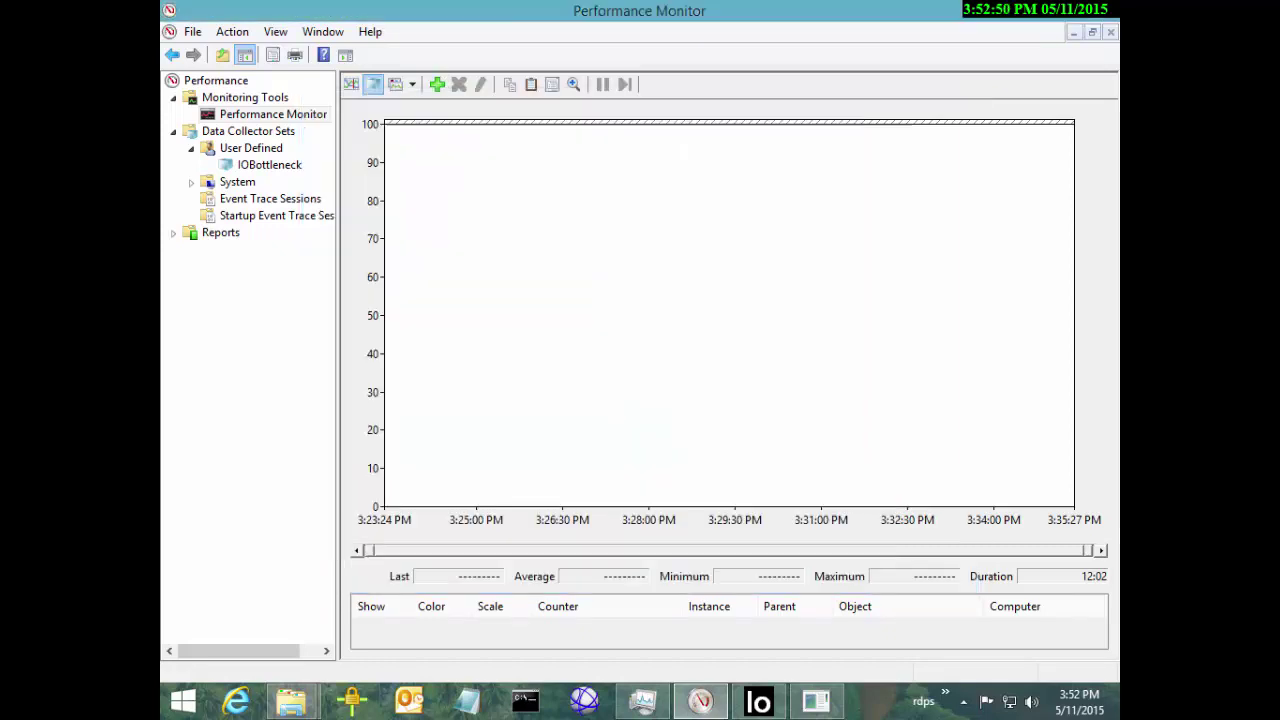
Step: Raise the graph's vertical scale maximum to 1000 for the two latency counters
{"action": "right_click", "coordinate": [560, 190]}
{"action": "left_click", "coordinate": [621, 422]}
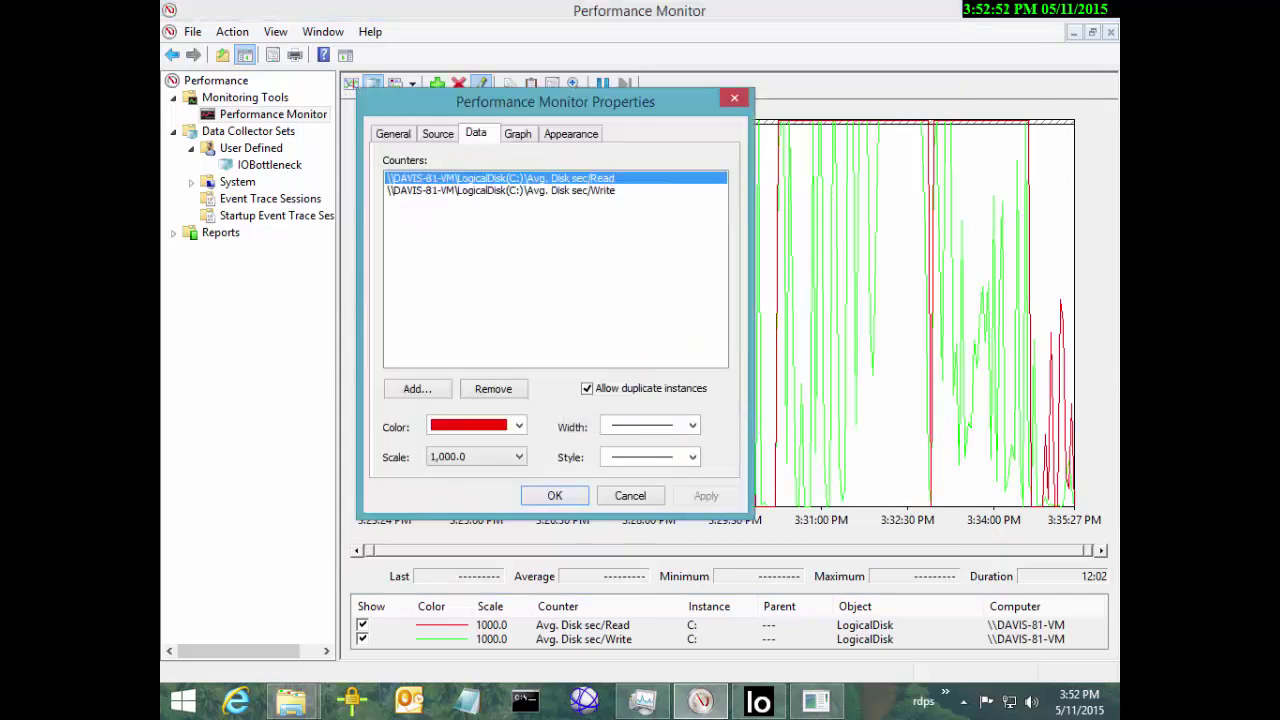
{"action": "left_click", "coordinate": [517, 133]}
{"action": "left_click", "coordinate": [515, 416]}
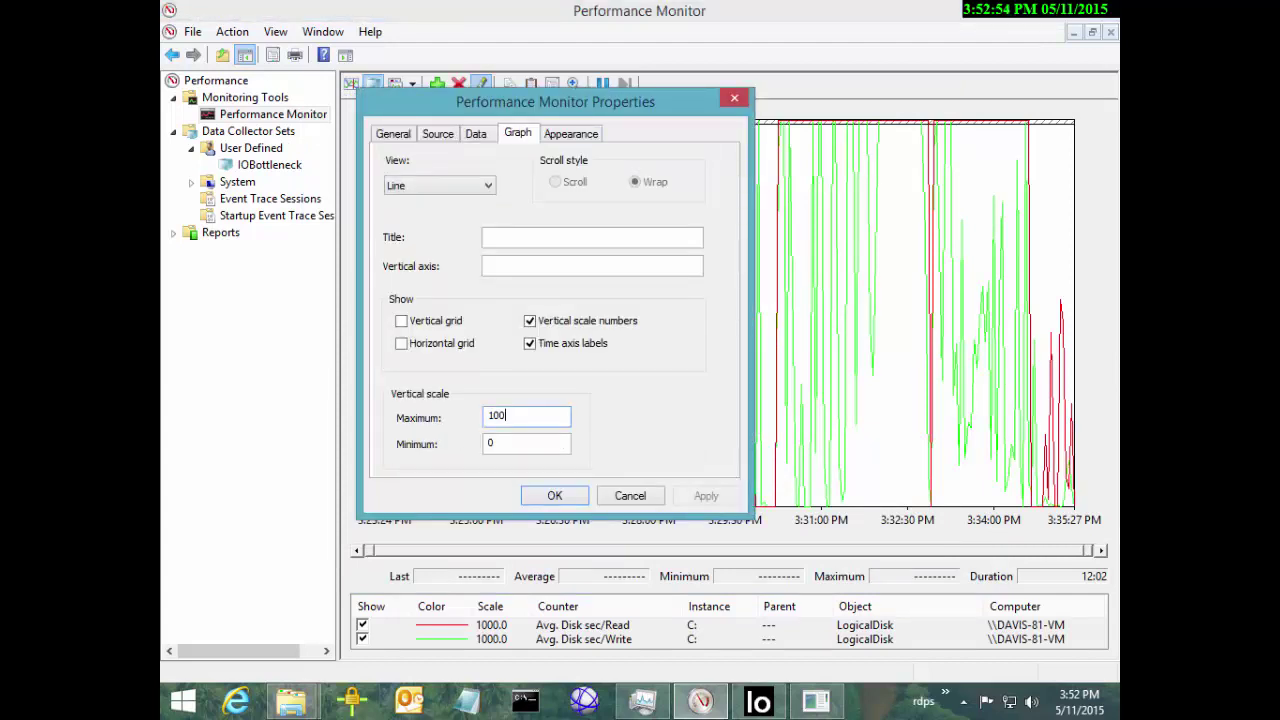
{"action": "type", "text": "0"}
{"action": "key", "text": "Return"}
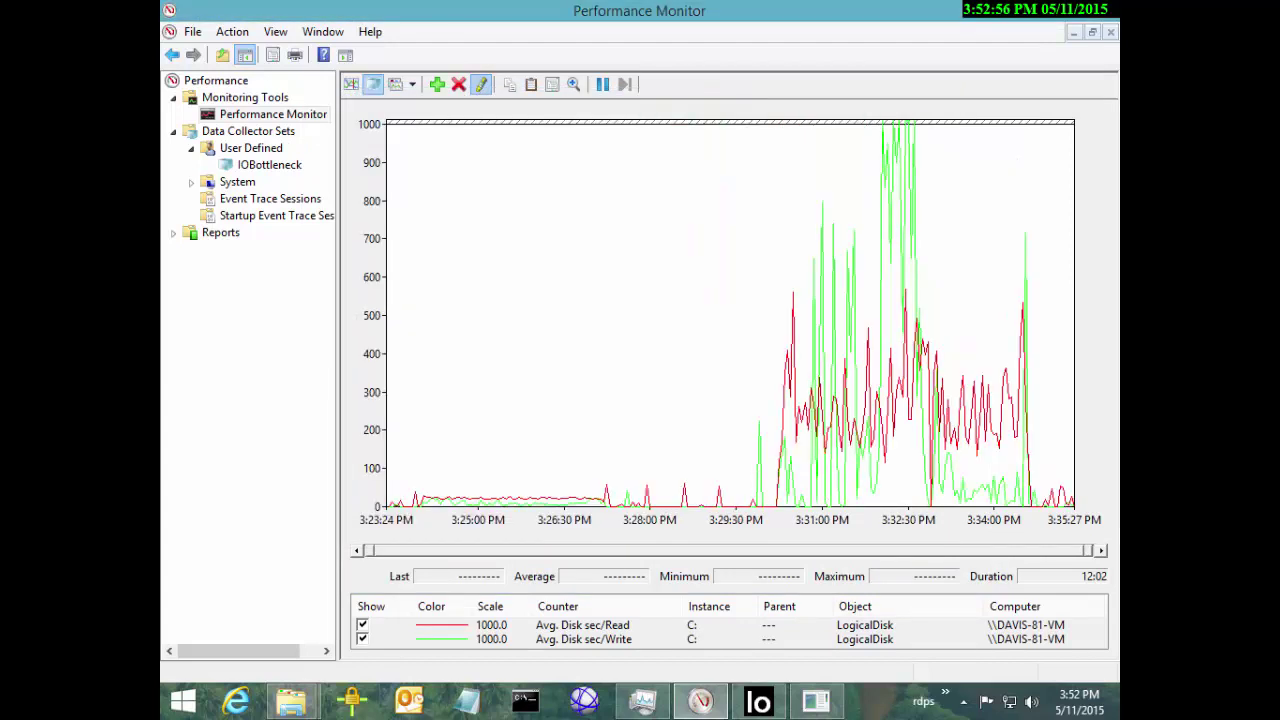
Step: Remove Avg. Disk sec/Write and Avg. Disk sec/Read from the graph
{"action": "left_click", "coordinate": [905, 182]}
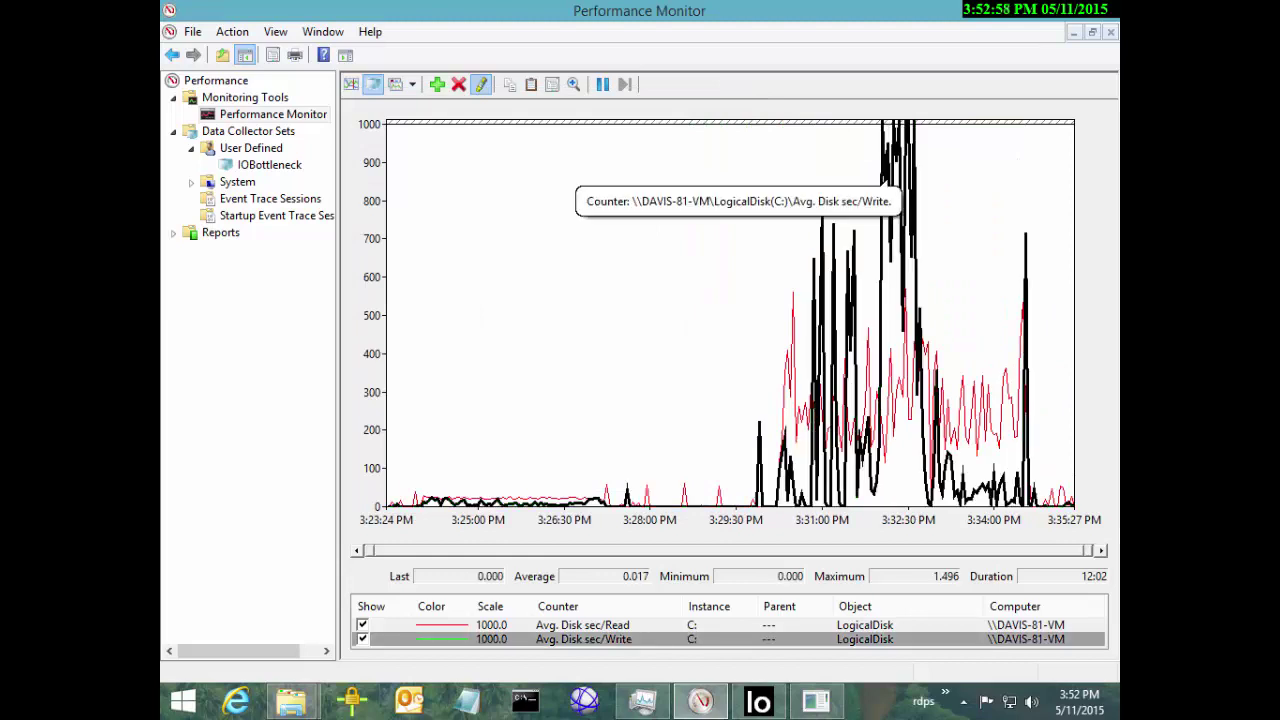
{"action": "key", "text": "Delete"}
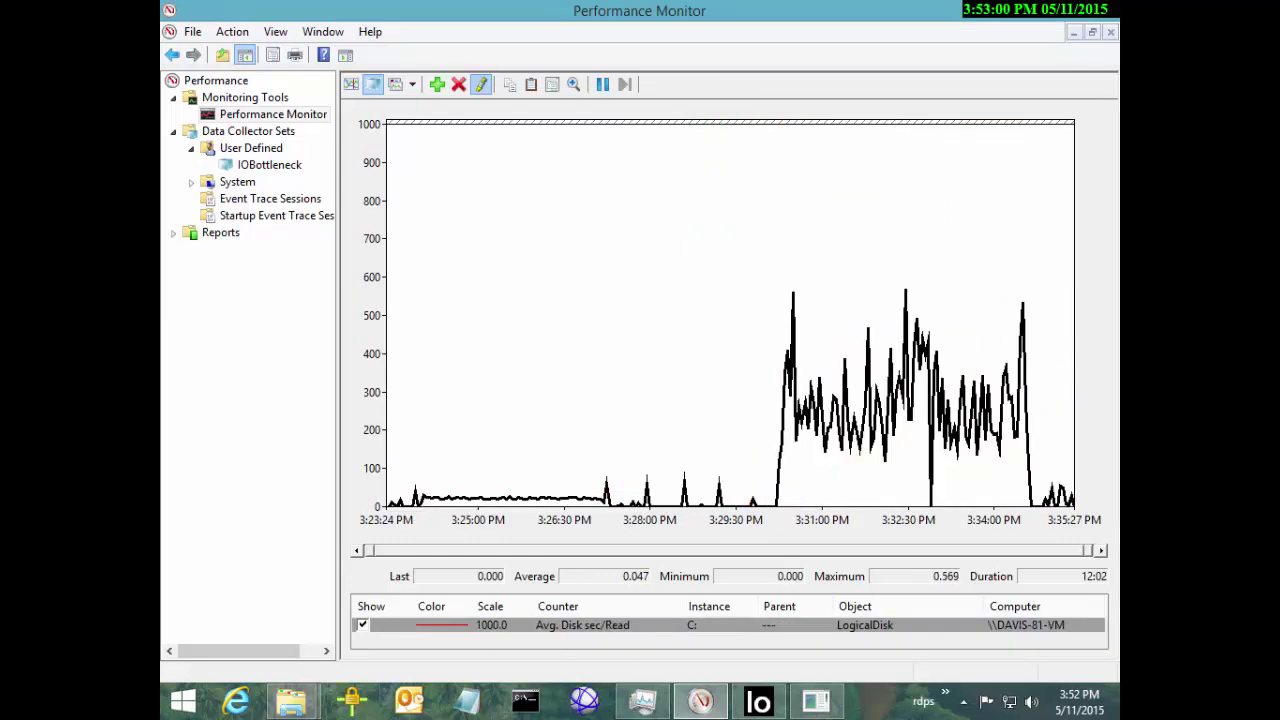
{"action": "key", "text": "Delete"}
Step: Lower the empty graph's vertical scale maximum to 100
{"action": "right_click", "coordinate": [543, 199]}
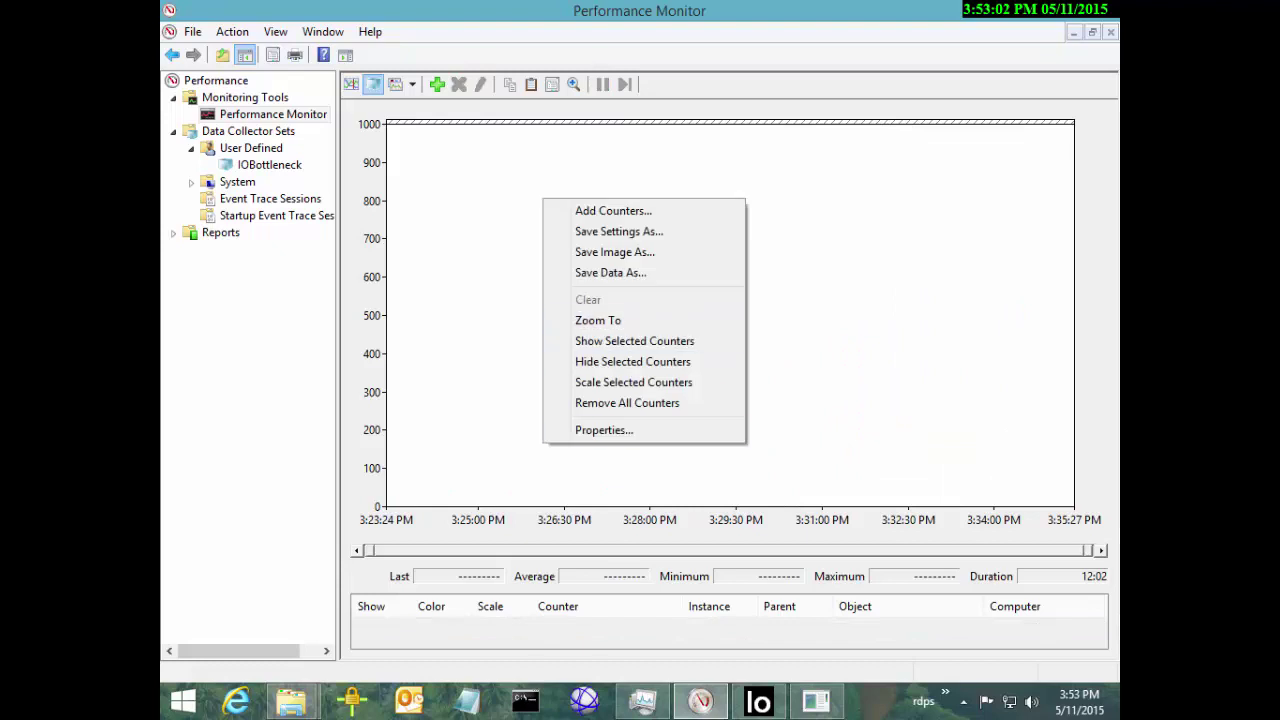
{"action": "left_click", "coordinate": [600, 431]}
{"action": "left_click", "coordinate": [517, 133]}
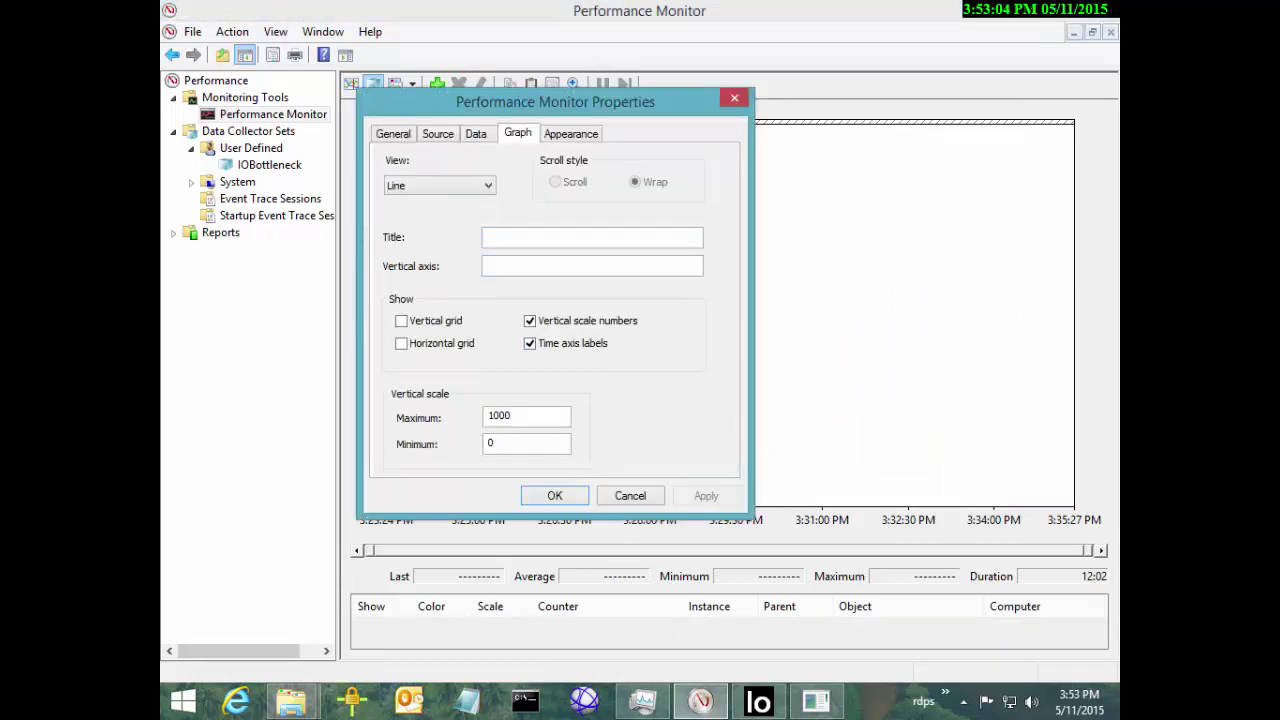
{"action": "left_click", "coordinate": [511, 416]}
{"action": "key", "text": "BackSpace"}
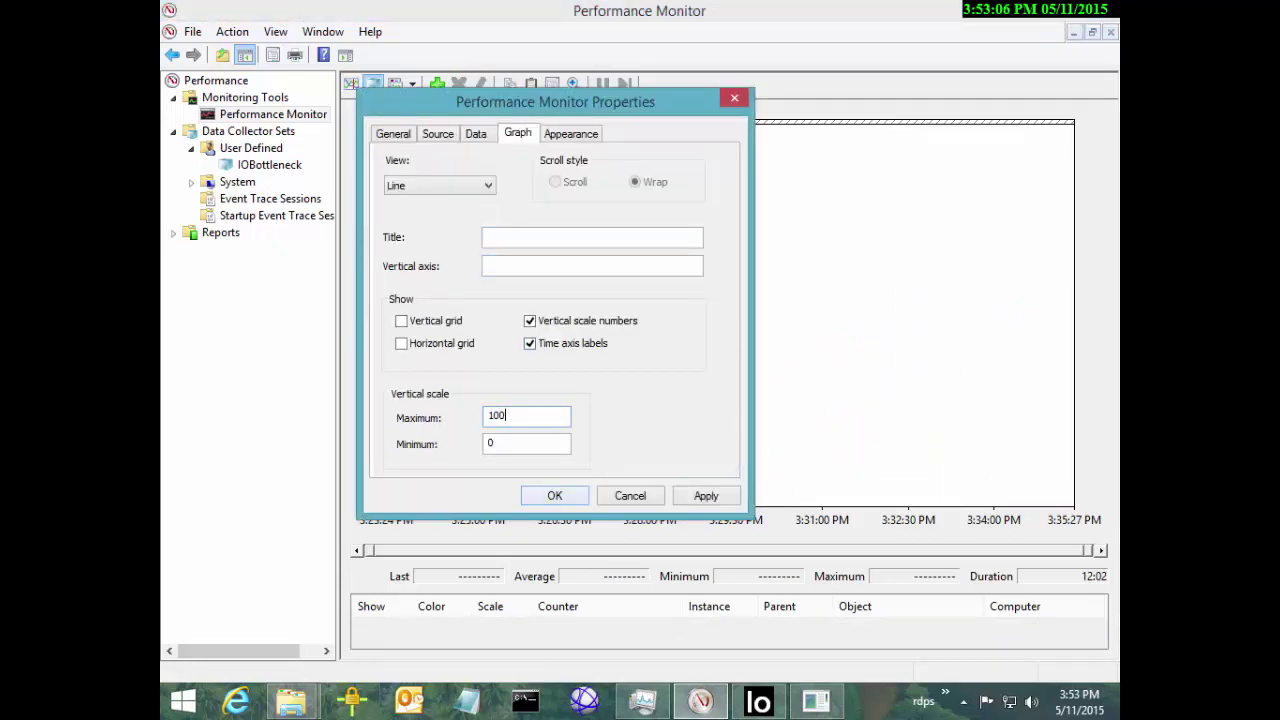
{"action": "left_click", "coordinate": [555, 495]}
Step: Add the Process counter IO Write Operations/sec for all instances to the graph
{"action": "left_click", "coordinate": [437, 83]}
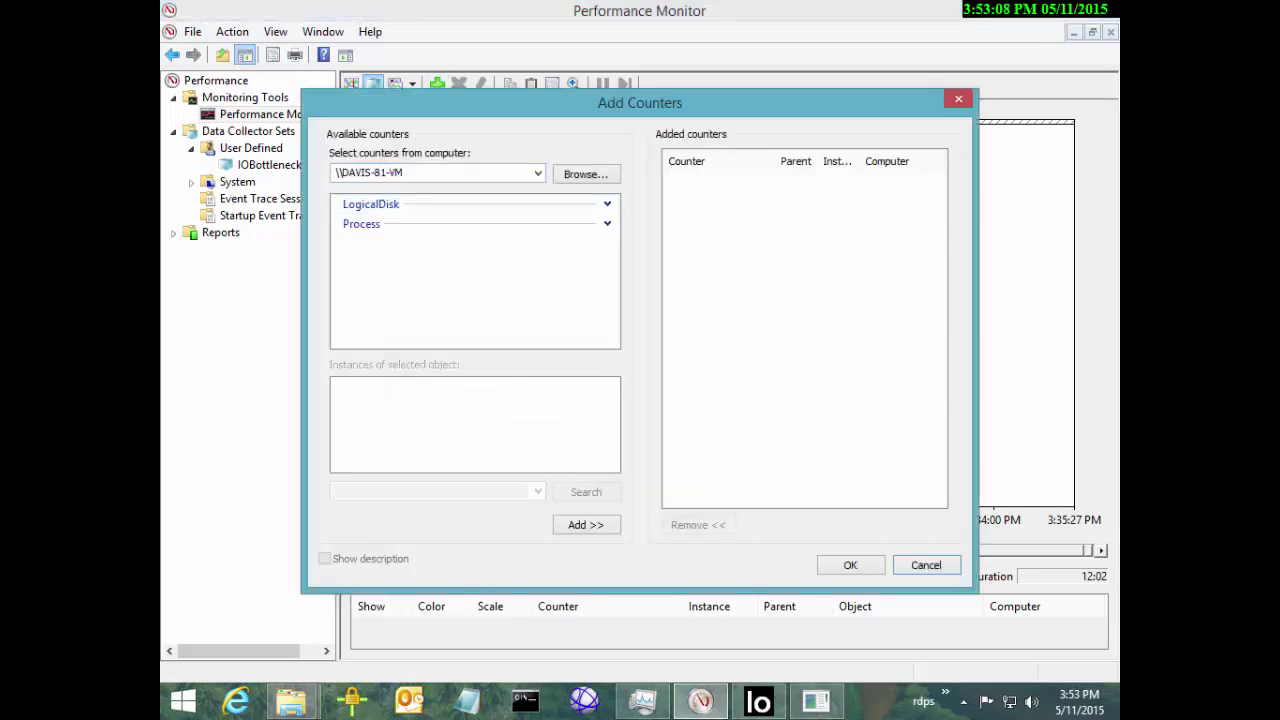
{"action": "left_click", "coordinate": [607, 223]}
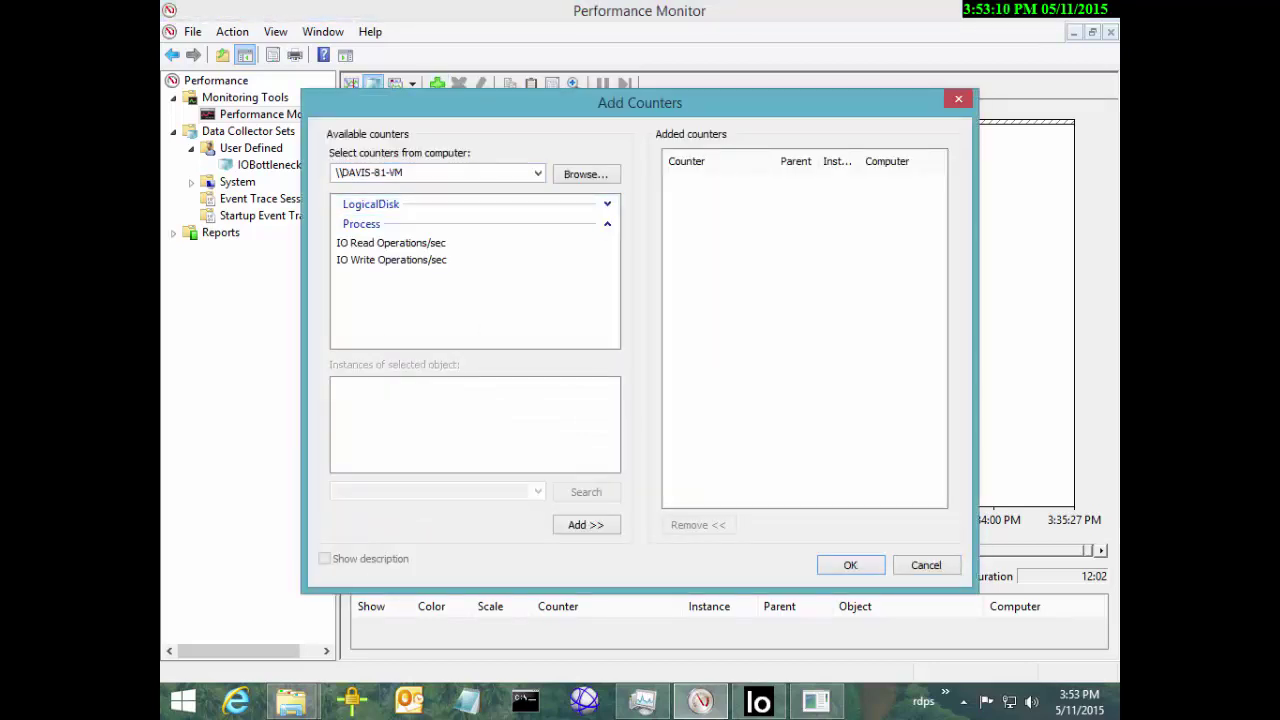
{"action": "left_click", "coordinate": [391, 259]}
{"action": "left_click", "coordinate": [368, 396]}
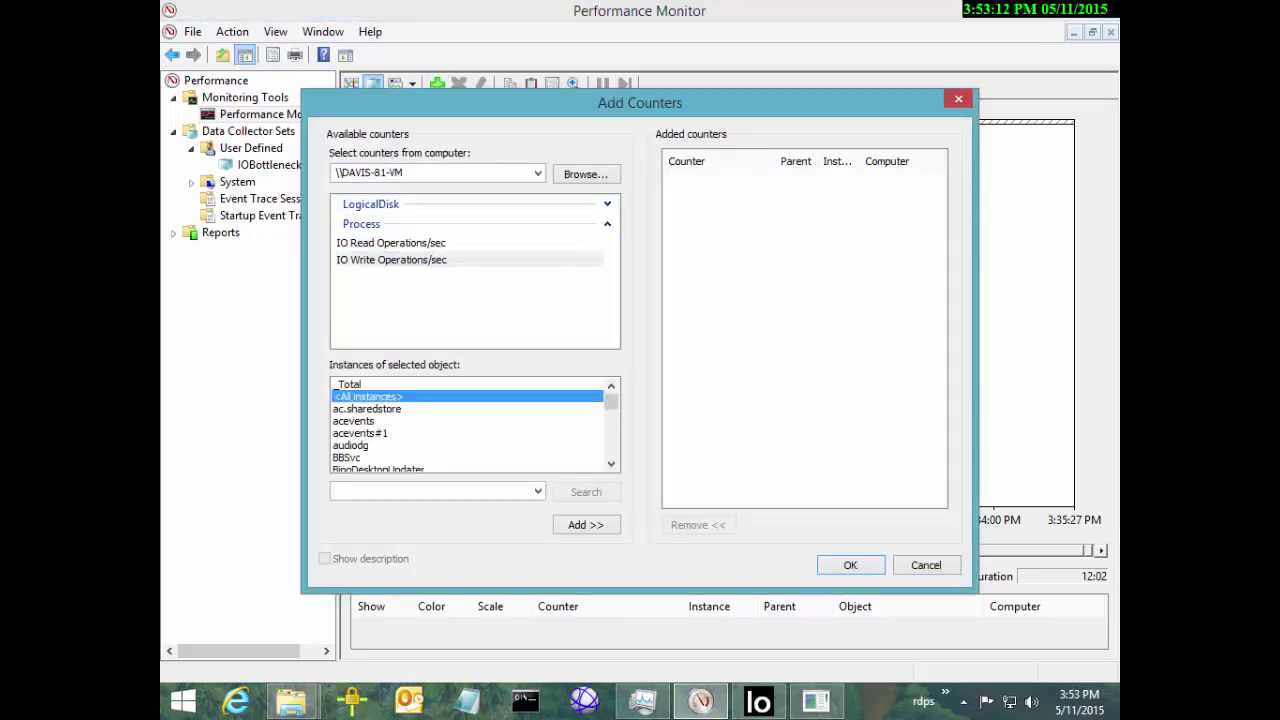
{"action": "left_click", "coordinate": [586, 524]}
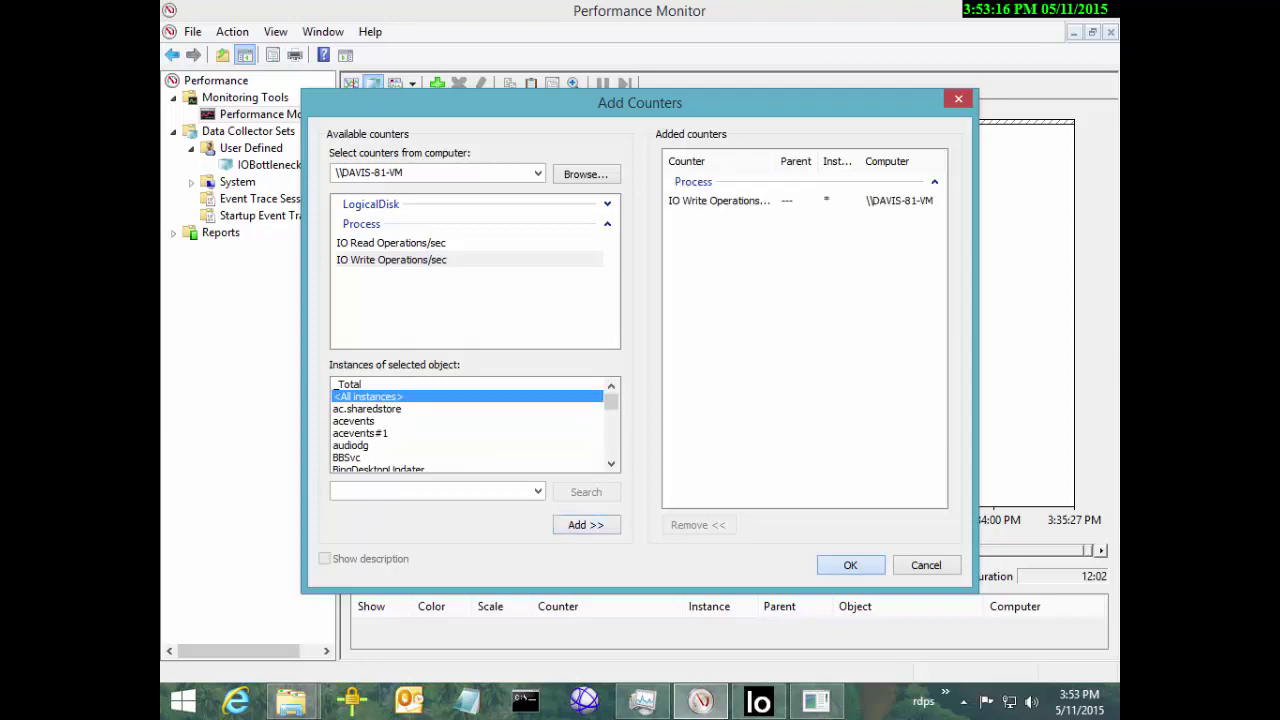
{"action": "left_click", "coordinate": [850, 565]}
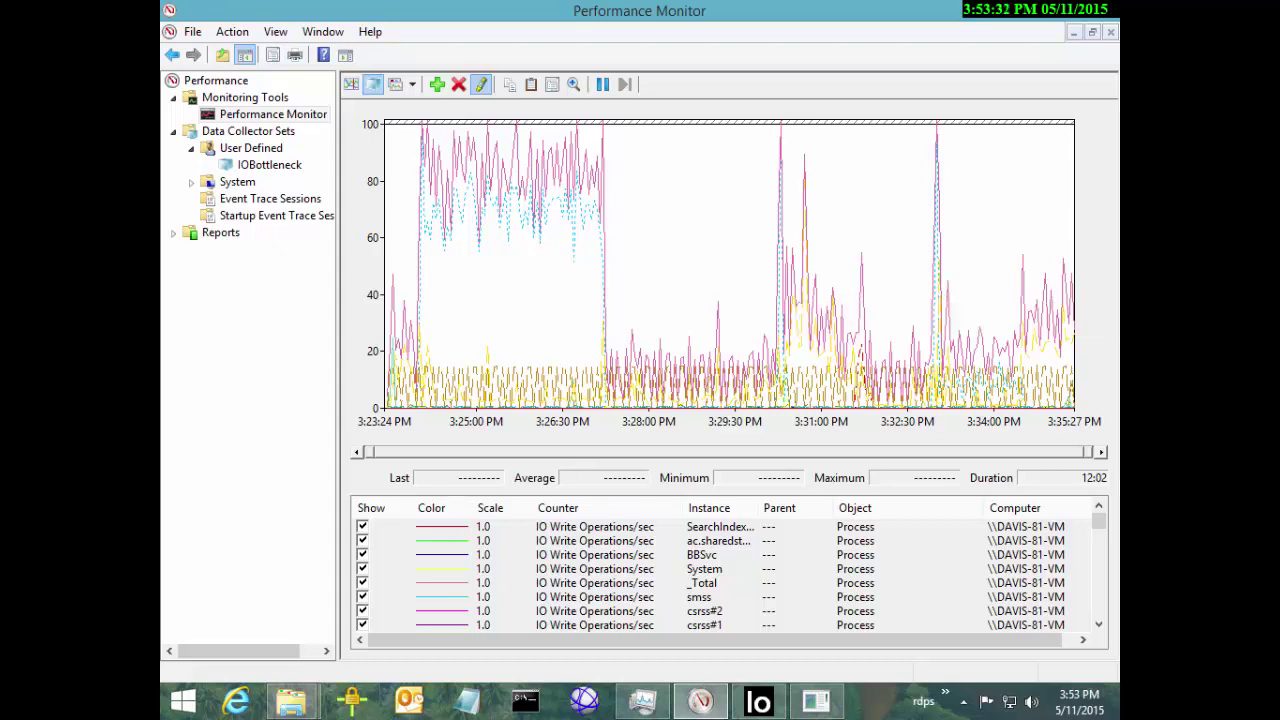
Step: Zoom the graph to the first load period, from about 3:23:54 PM to 3:27:18 PM
{"action": "left_click_drag", "start_coordinate": [608, 260], "coordinate": [416, 260]}
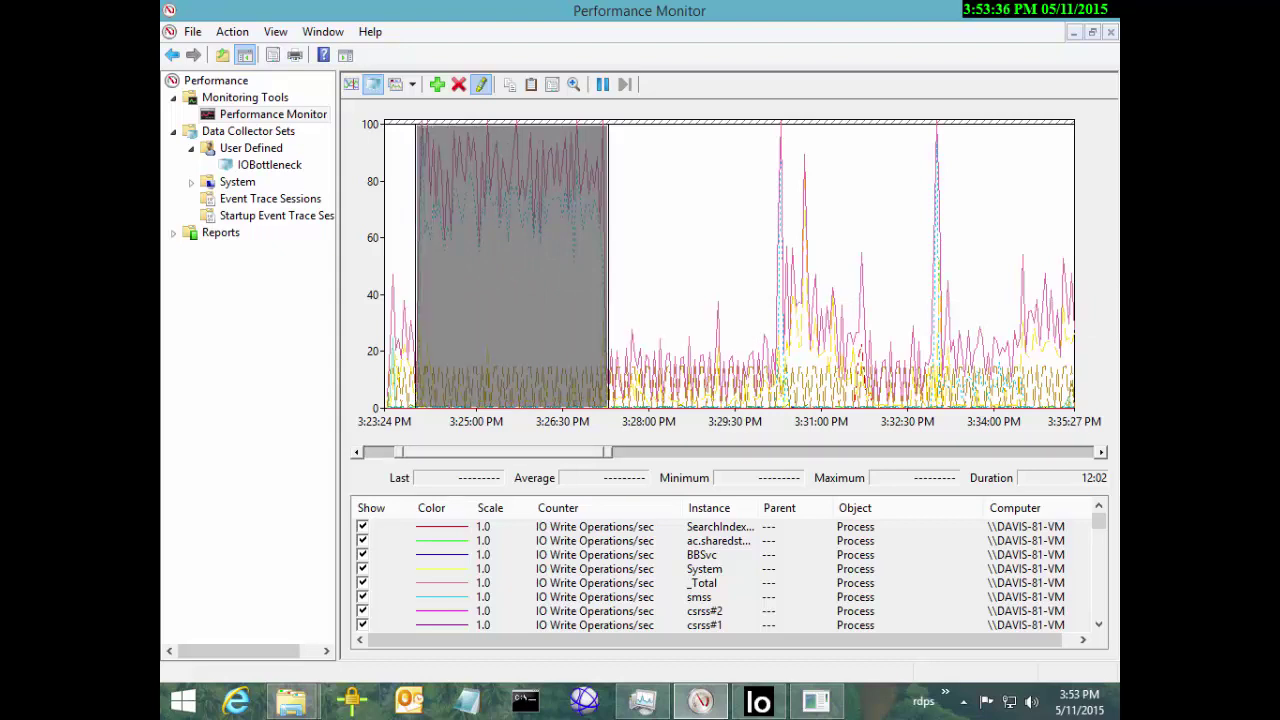
{"action": "right_click", "coordinate": [472, 292]}
{"action": "left_click", "coordinate": [530, 415]}
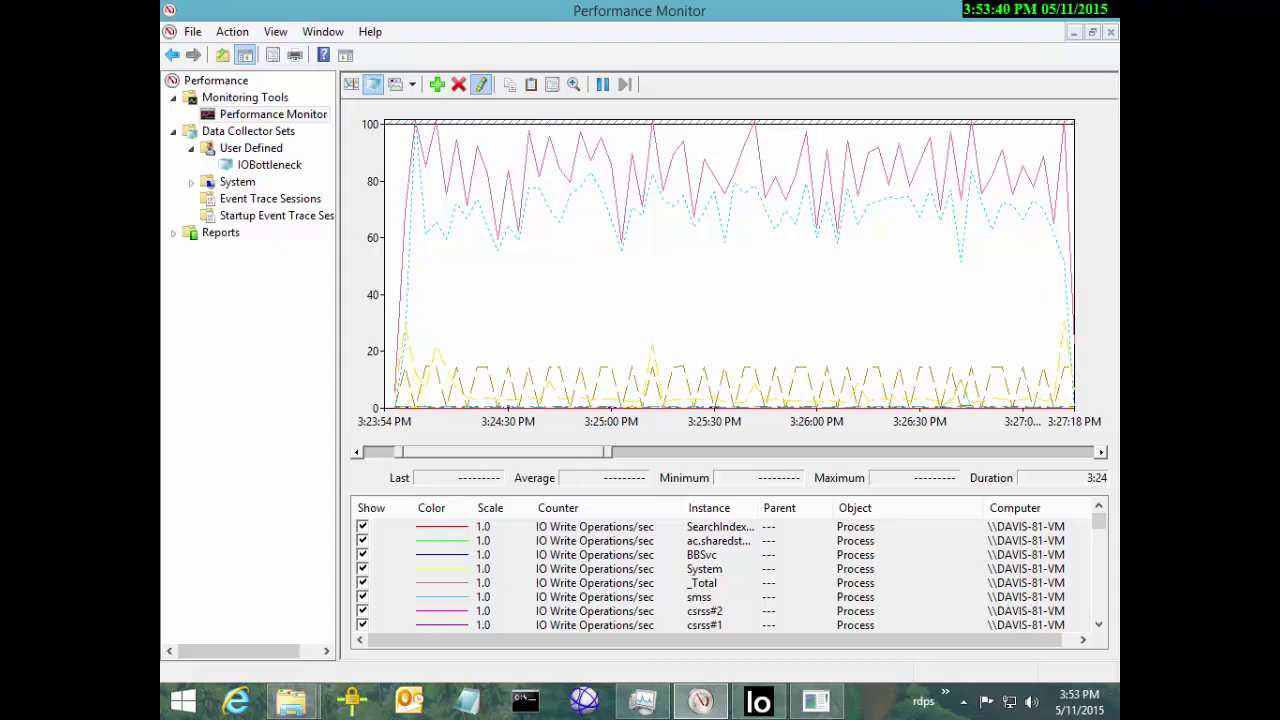
Step: Apply a vertical scale maximum of 200 to the zoomed process write graph
{"action": "right_click", "coordinate": [718, 157]}
{"action": "left_click", "coordinate": [778, 387]}
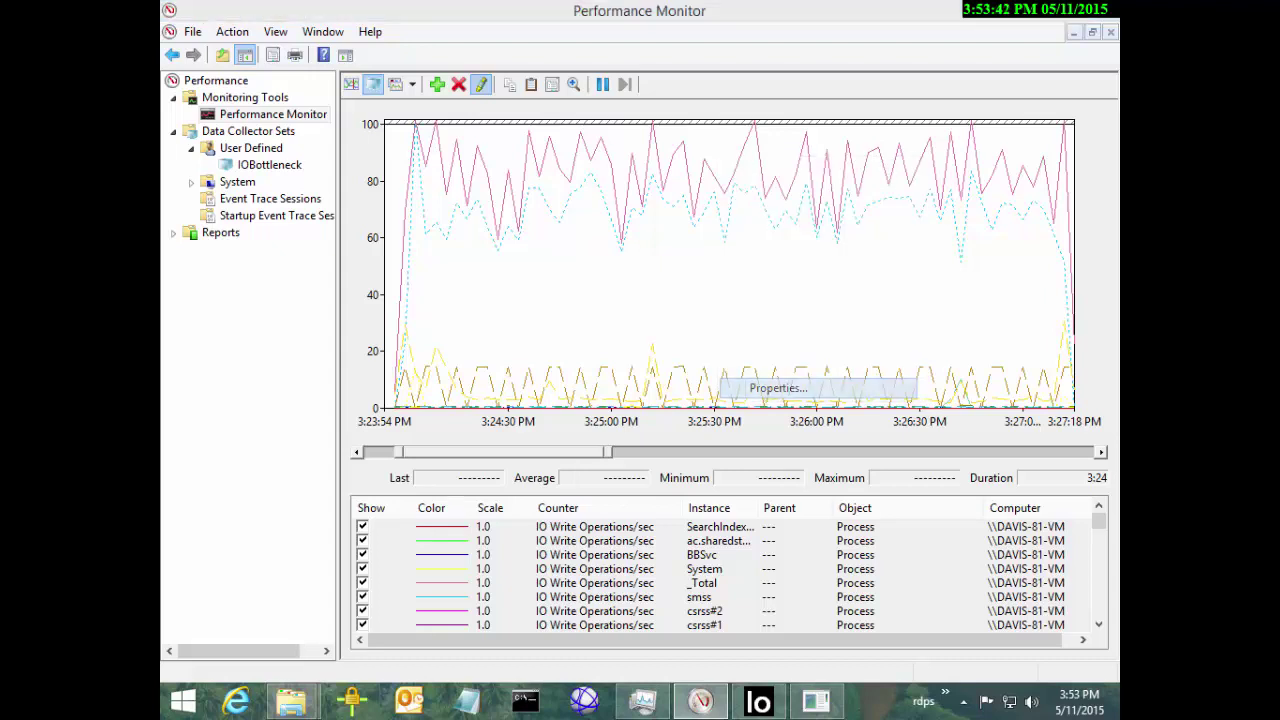
{"action": "left_click_drag", "start_coordinate": [555, 101], "coordinate": [540, 169]}
{"action": "left_click", "coordinate": [502, 200]}
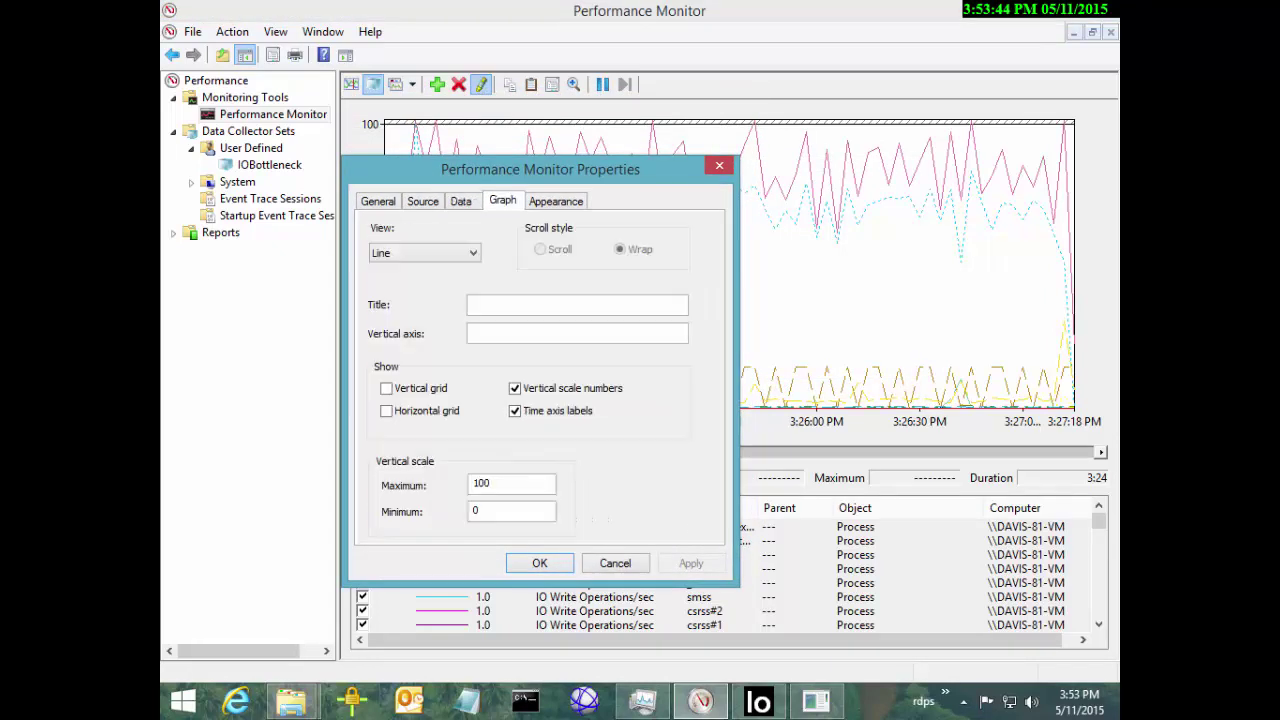
{"action": "left_click", "coordinate": [491, 483]}
{"action": "type", "text": "0"}
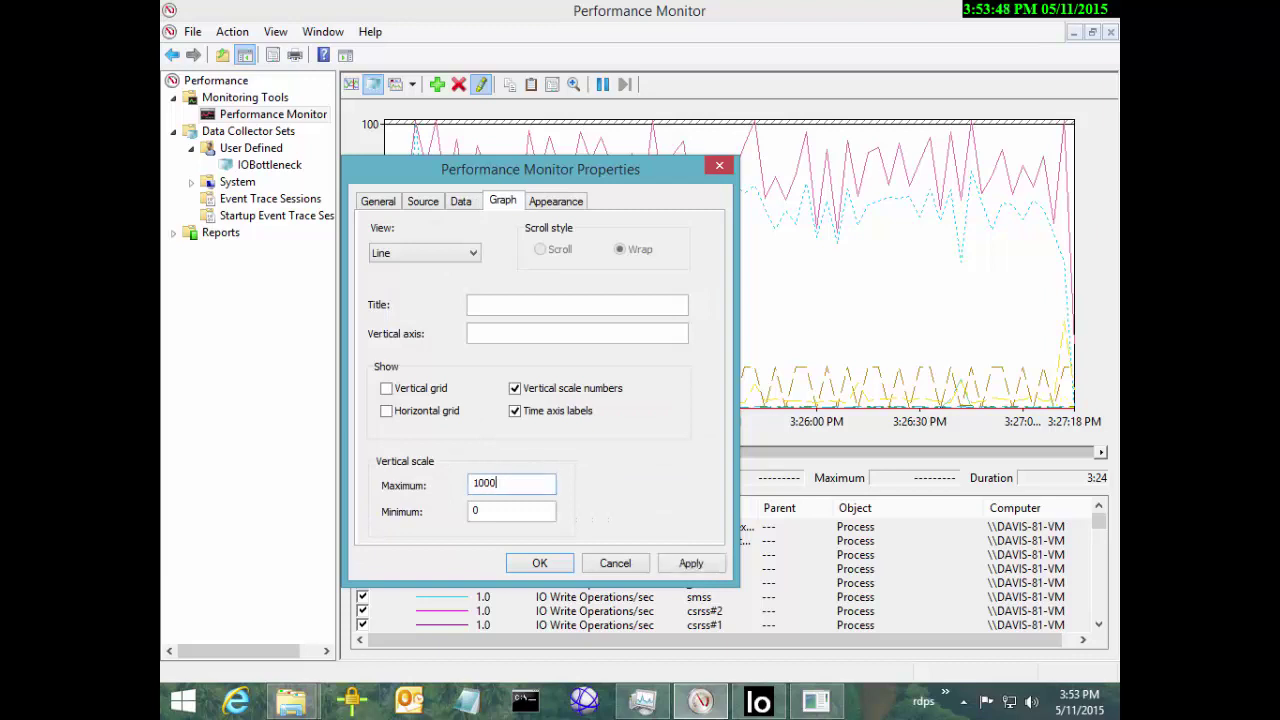
{"action": "key", "text": "BackSpace"}
{"action": "key", "text": "BackSpace"}
{"action": "key", "text": "BackSpace"}
{"action": "key", "text": "BackSpace"}
{"action": "type", "text": "200"}
{"action": "key", "text": "alt+a"}
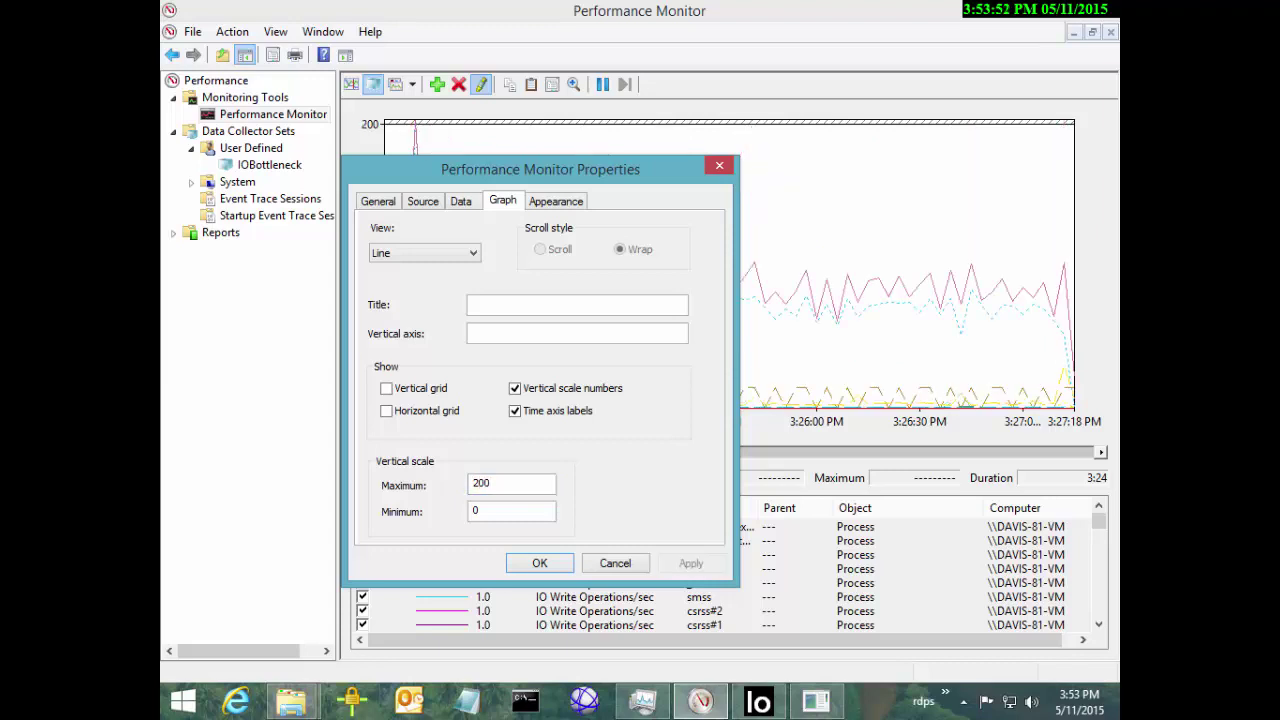
Step: Set the vertical scale maximum back to 100 and close the graph properties
{"action": "left_click_drag", "start_coordinate": [556, 169], "coordinate": [705, 177]}
{"action": "double_click", "coordinate": [630, 492]}
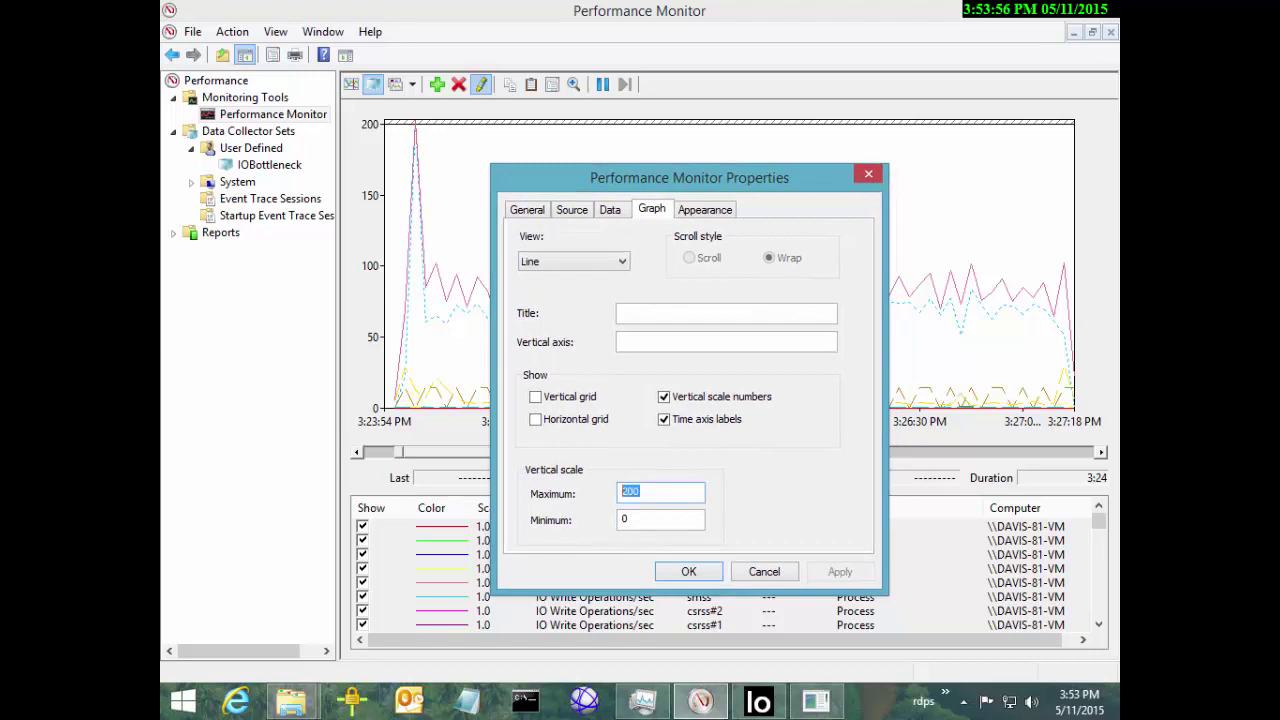
{"action": "type", "text": "100"}
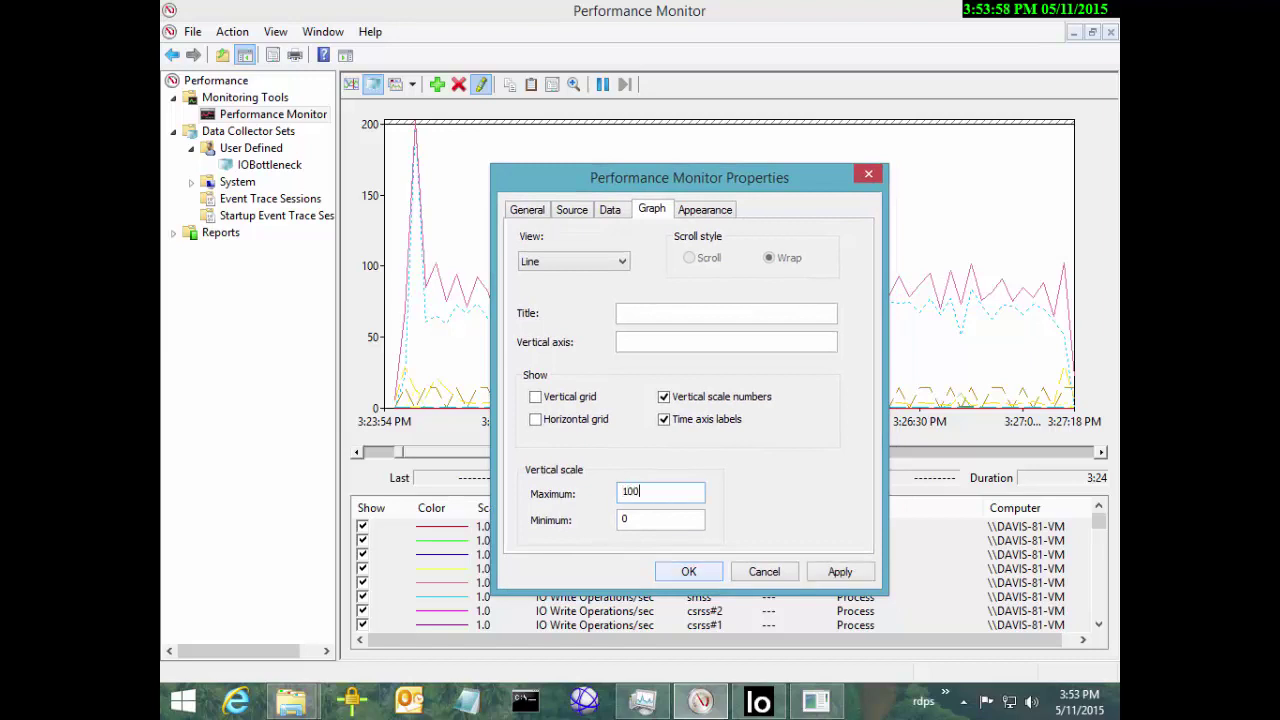
{"action": "left_click", "coordinate": [689, 571]}
Step: Select all the IO Write Operations/sec counters in the legend and scale the selected counters
{"action": "mouse_move", "coordinate": [674, 411]}
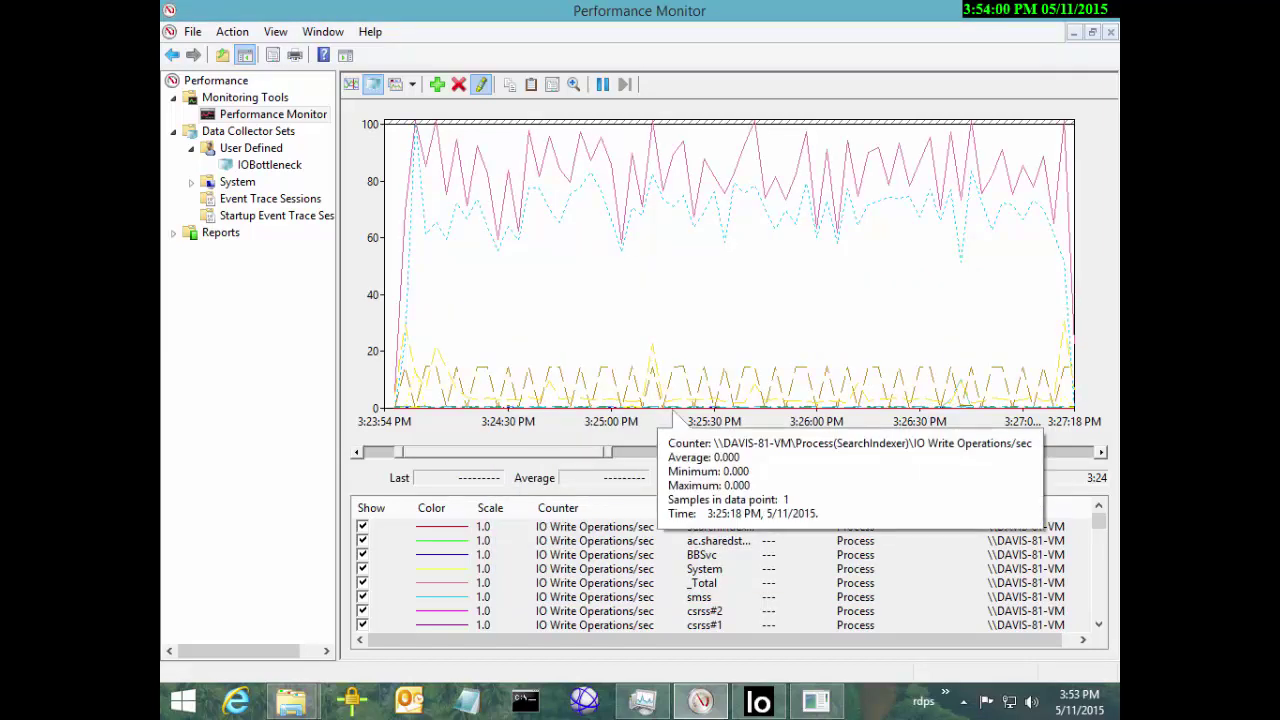
{"action": "left_click", "coordinate": [718, 540]}
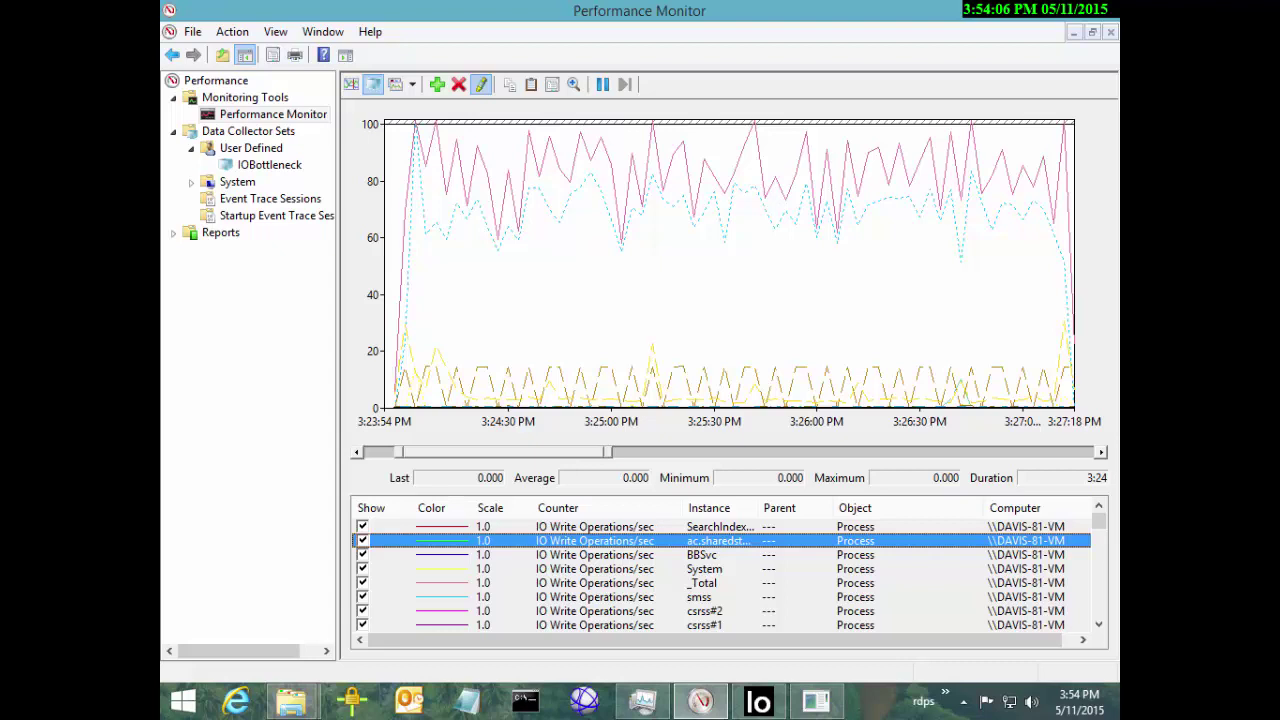
{"action": "key", "text": "ctrl+a"}
{"action": "right_click", "coordinate": [636, 552]}
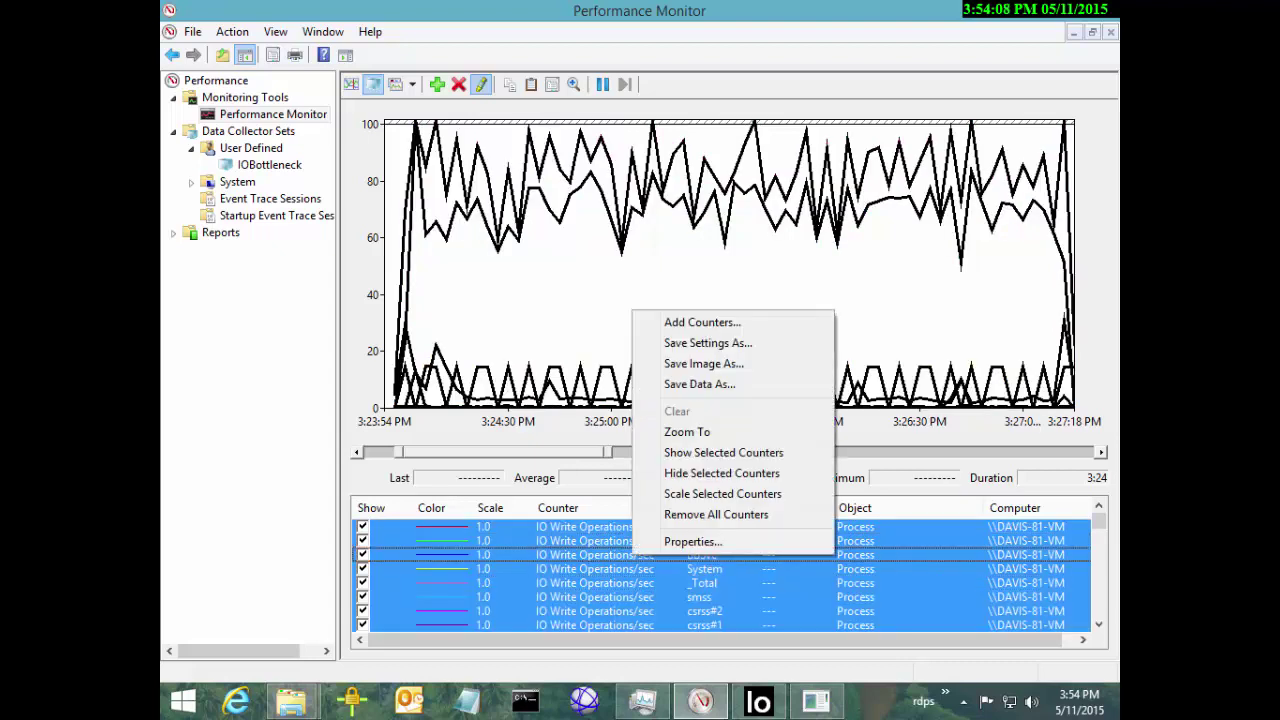
{"action": "left_click", "coordinate": [700, 494]}
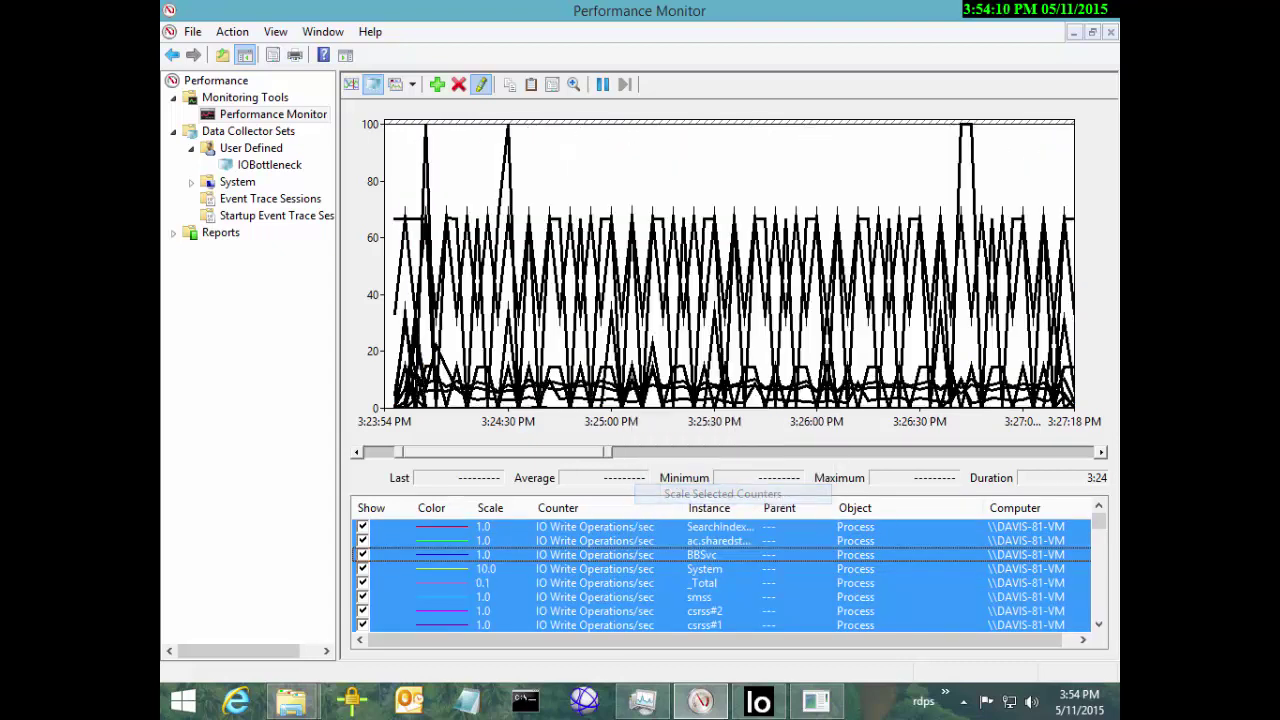
Step: Identify the processes behind the peaking write line and the sawtooth write line in the scaled graph
{"action": "double_click", "coordinate": [966, 125]}
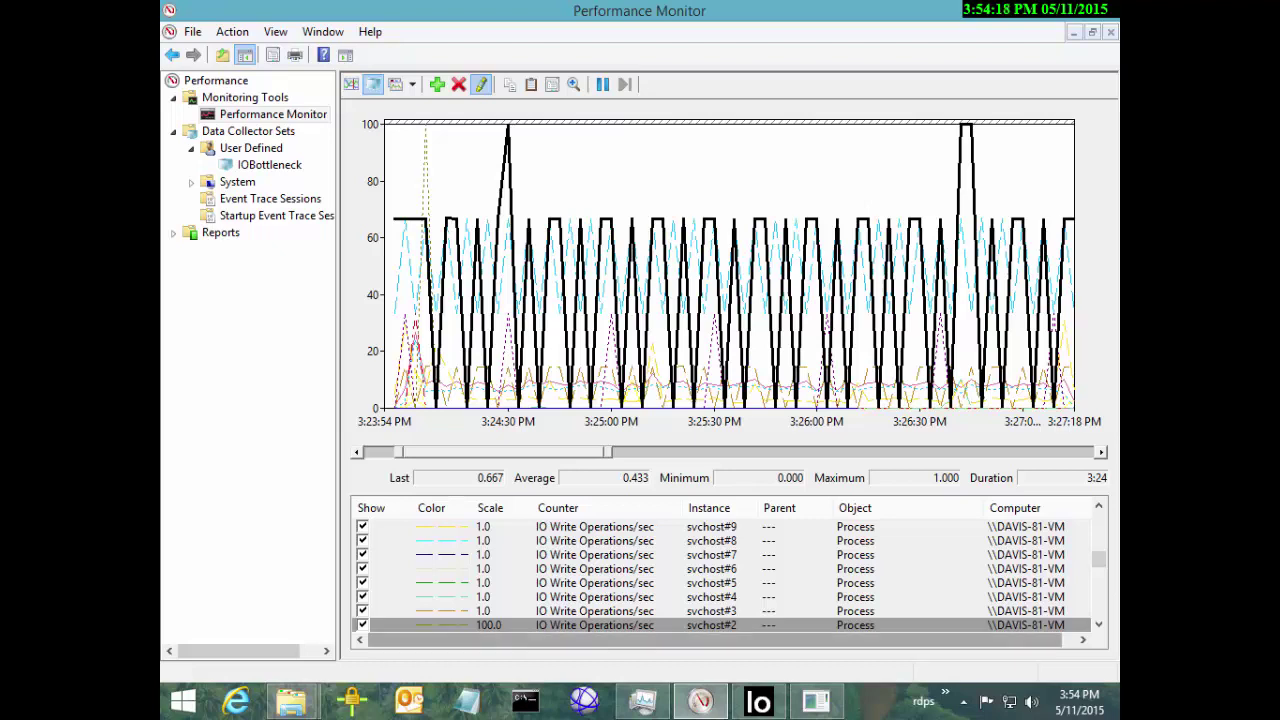
{"action": "mouse_move", "coordinate": [489, 619]}
{"action": "left_mouse_down"}
{"action": "mouse_move", "coordinate": [466, 618]}
{"action": "mouse_move", "coordinate": [510, 635]}
{"action": "mouse_move", "coordinate": [517, 617]}
{"action": "left_mouse_up"}
{"action": "key", "text": "Escape"}
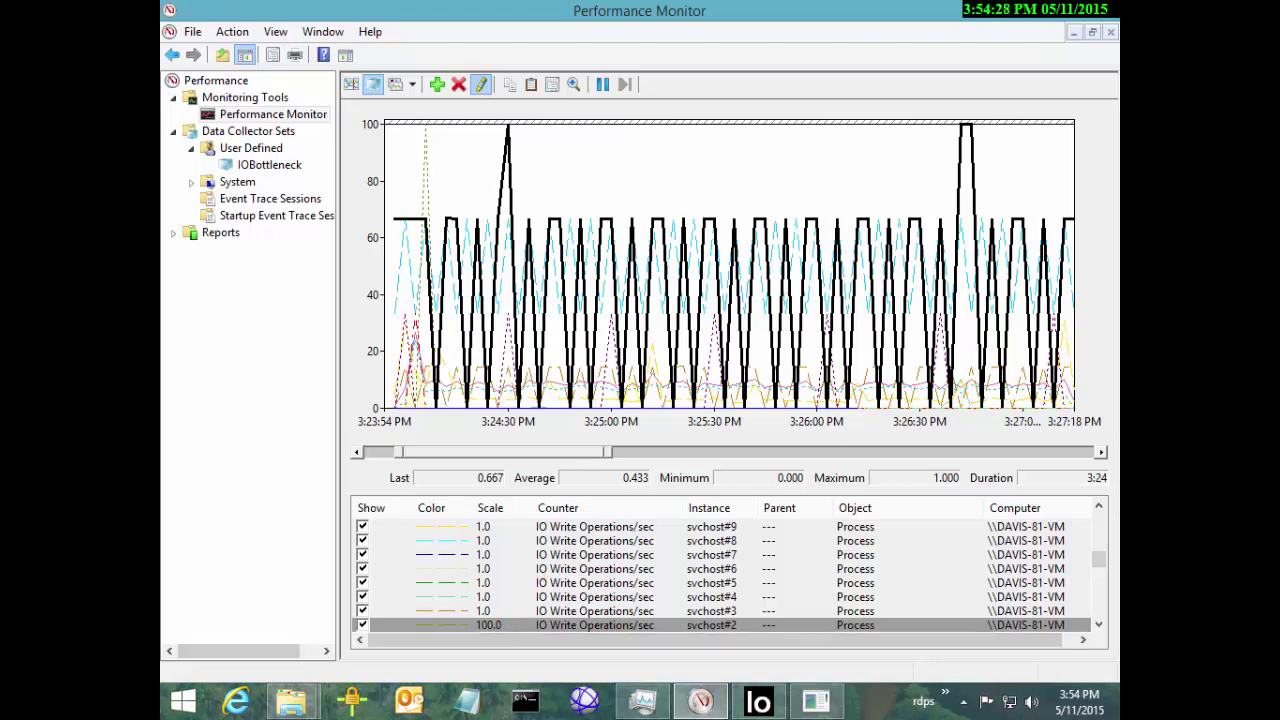
{"action": "double_click", "coordinate": [498, 308]}
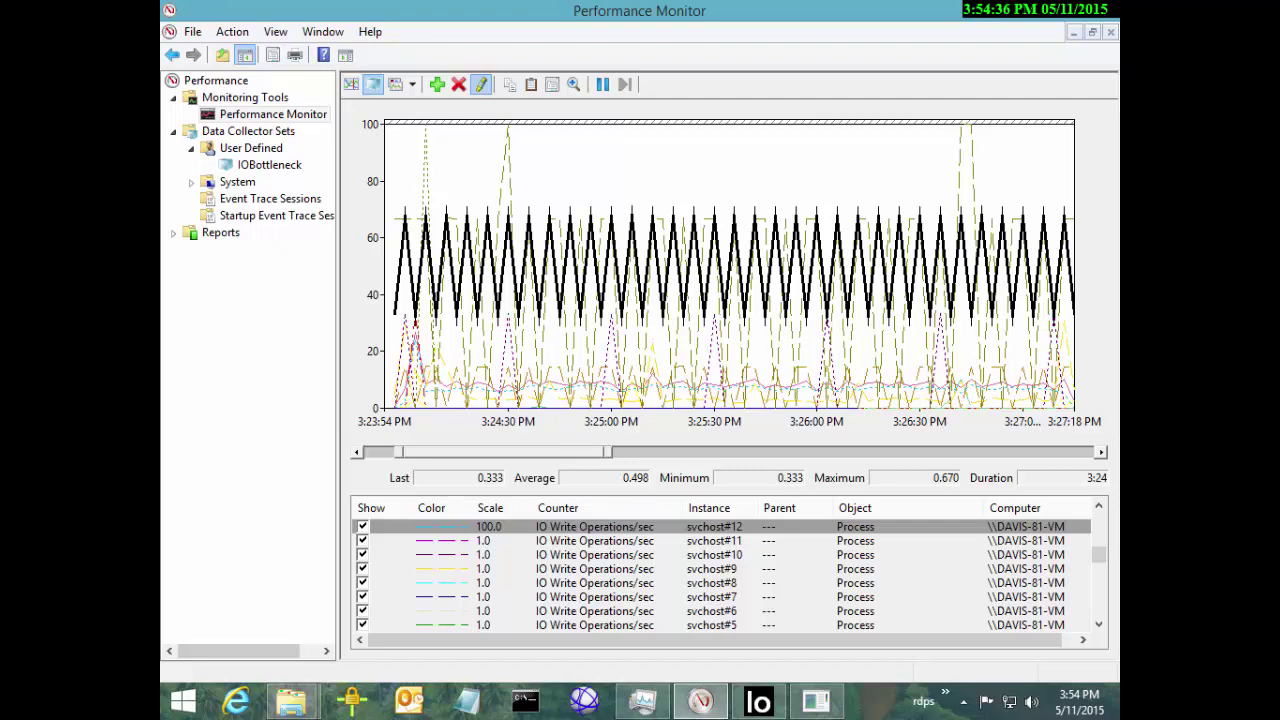
Step: Remove all counters from the graph and add Process IO Write Operations/sec again for all instances
{"action": "left_click", "coordinate": [594, 568]}
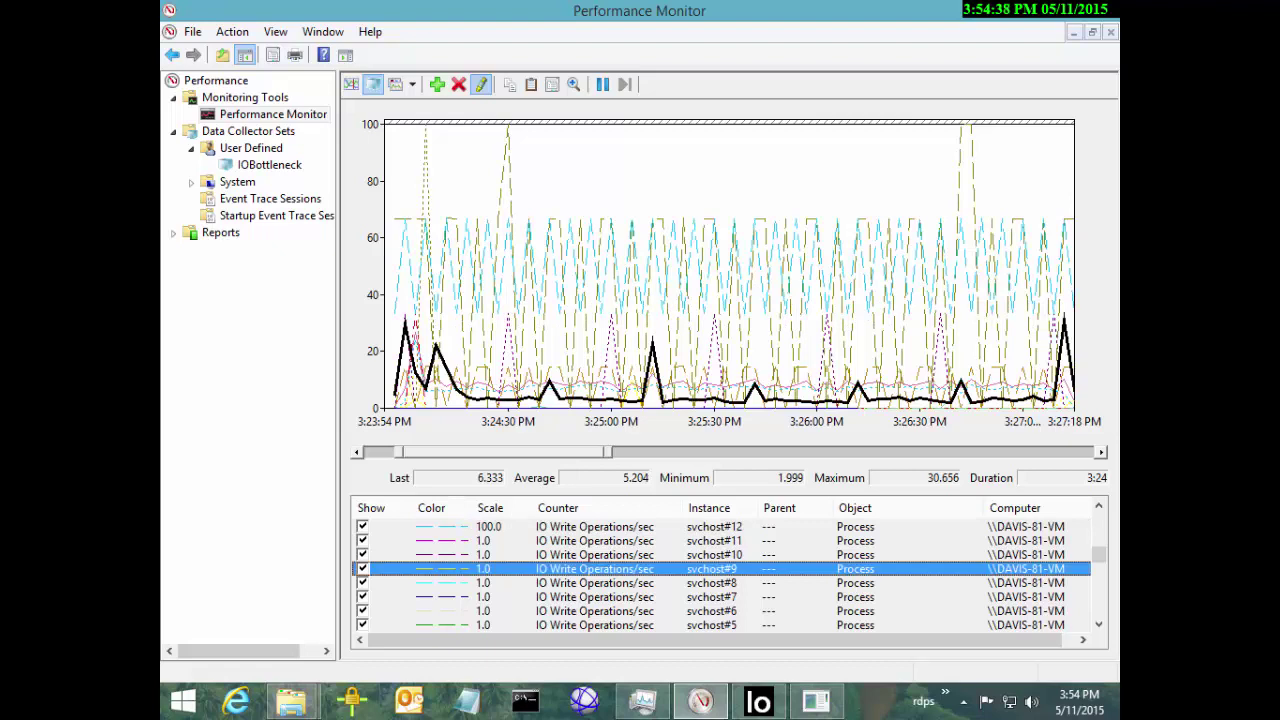
{"action": "key", "text": "ctrl+a"}
{"action": "key", "text": "Delete"}
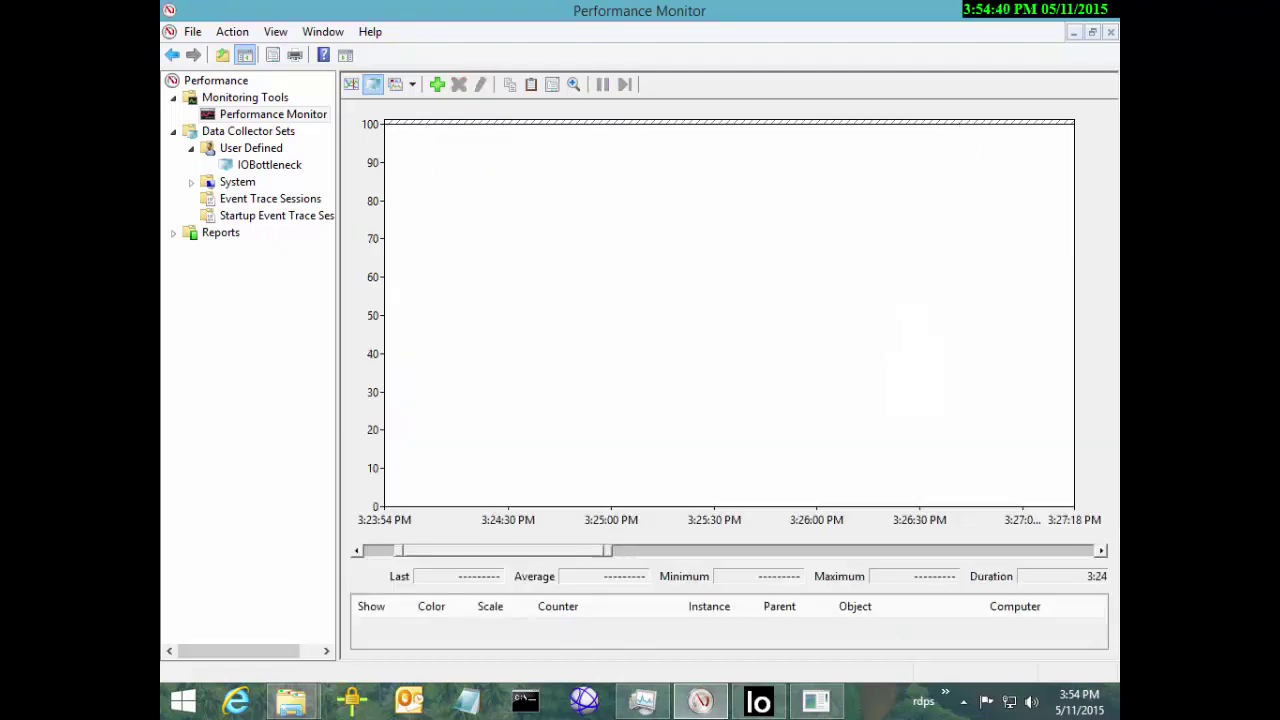
{"action": "left_click", "coordinate": [437, 84]}
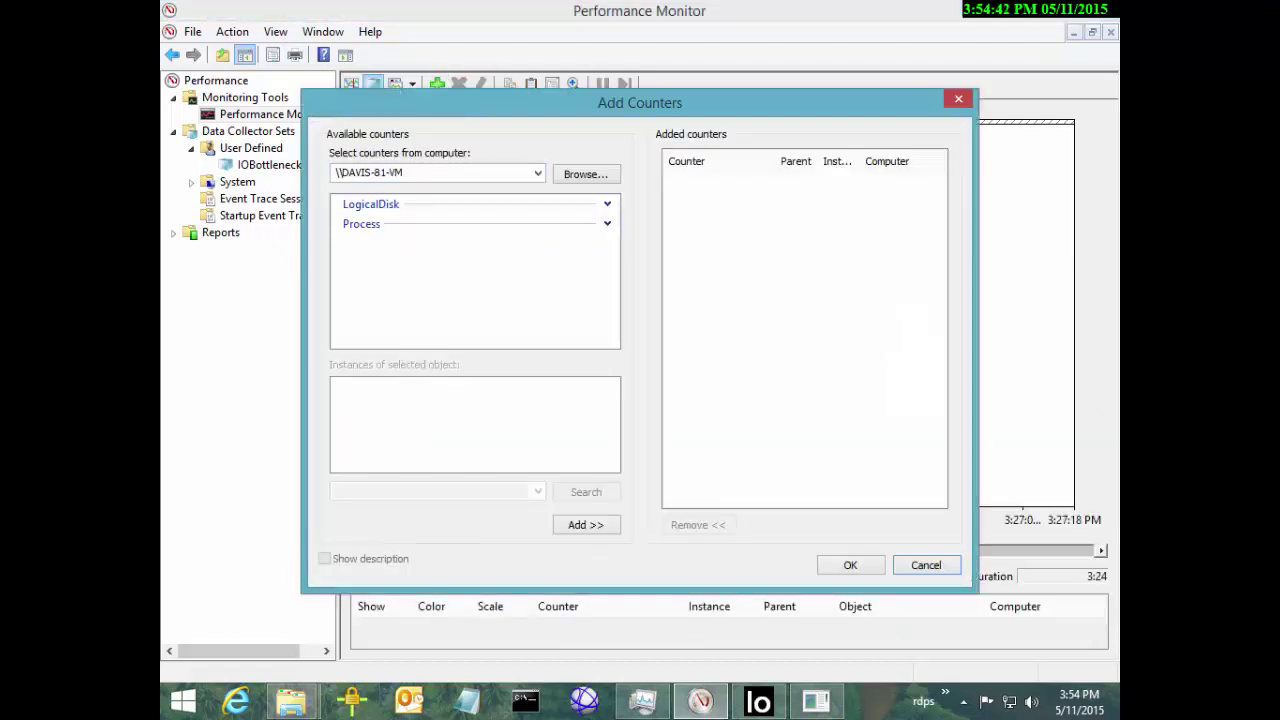
{"action": "left_click", "coordinate": [607, 224]}
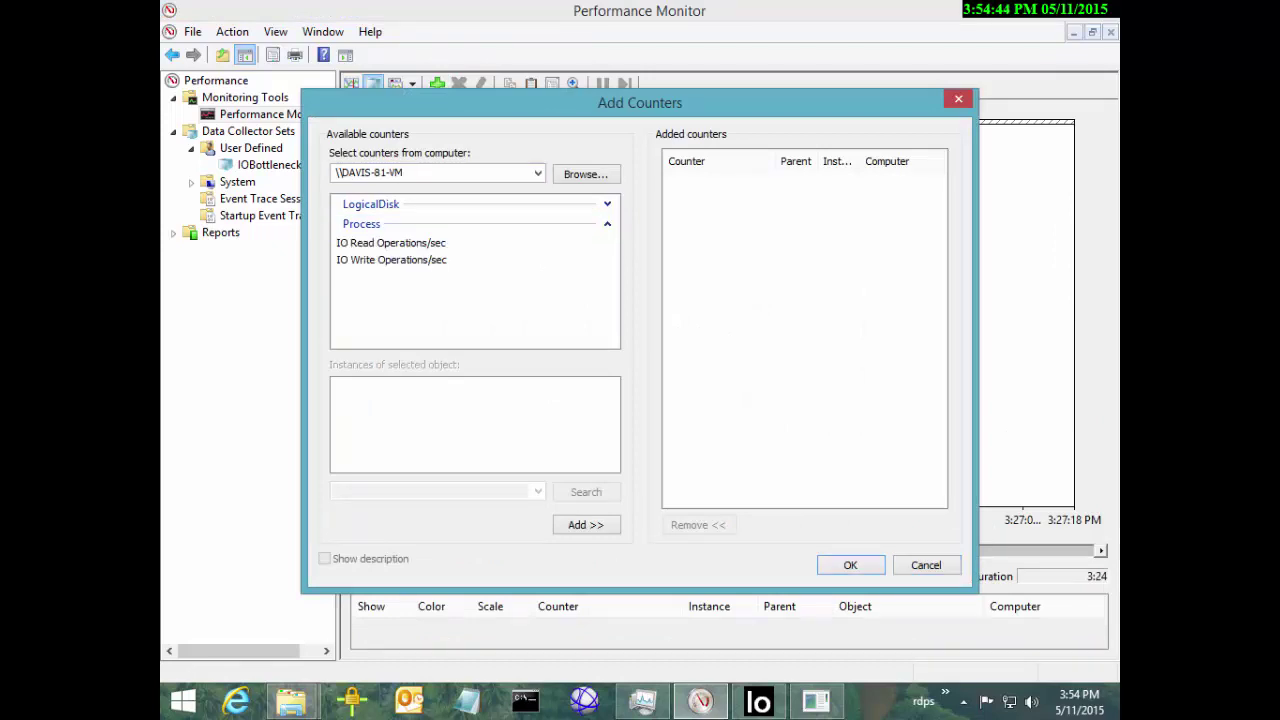
{"action": "left_click", "coordinate": [468, 243]}
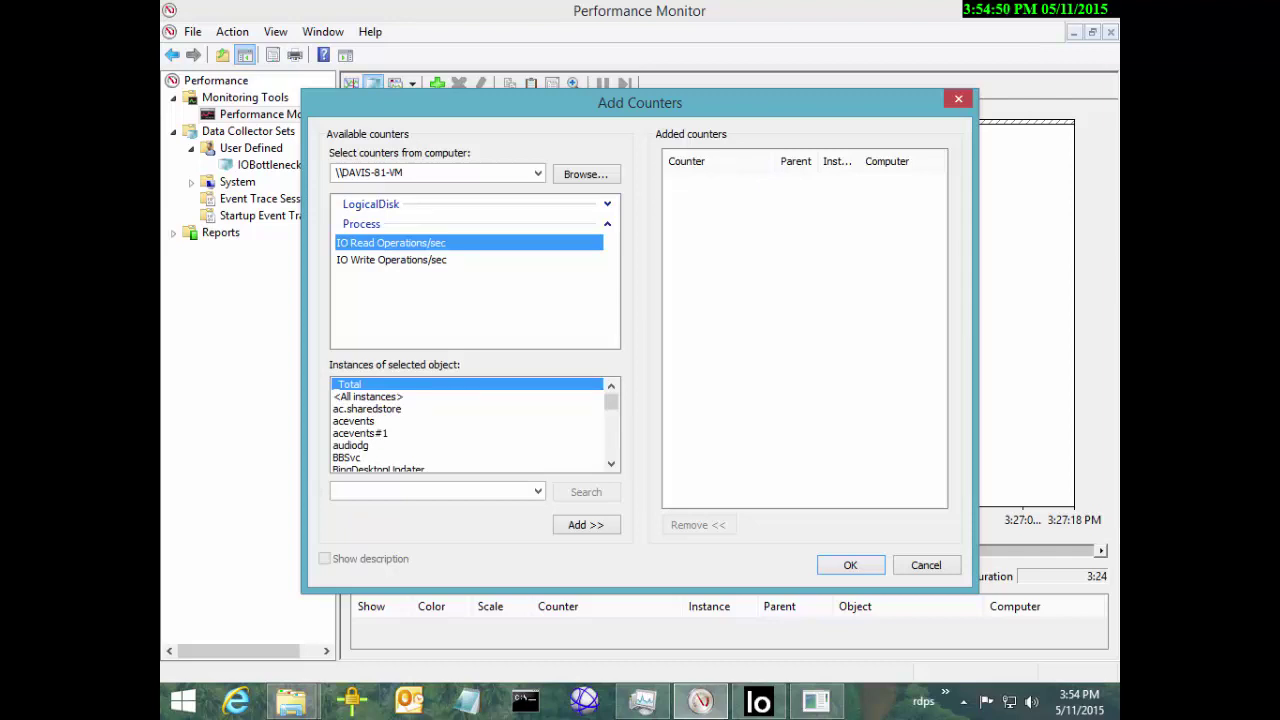
{"action": "left_click", "coordinate": [391, 259]}
{"action": "left_click", "coordinate": [368, 396]}
{"action": "left_click", "coordinate": [586, 524]}
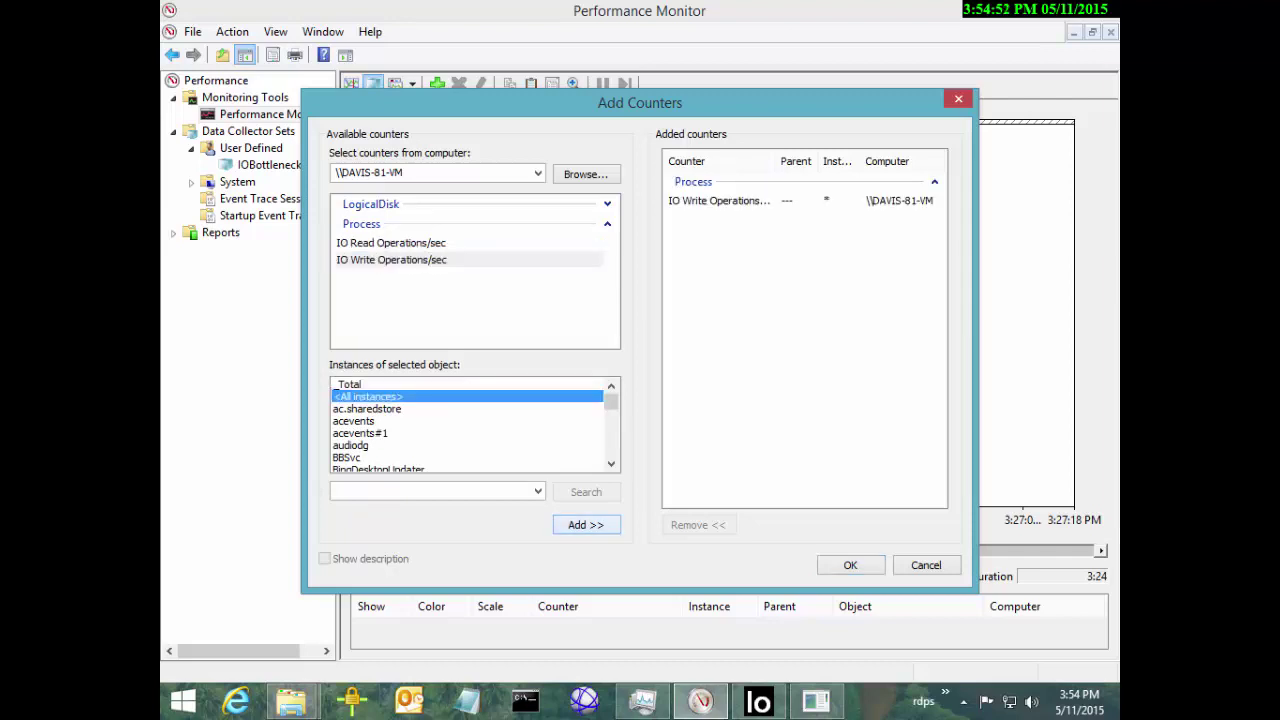
{"action": "left_click", "coordinate": [850, 565]}
Step: Remove the _Total write counter and highlight the highest remaining line to identify its process
{"action": "left_click", "coordinate": [703, 582]}
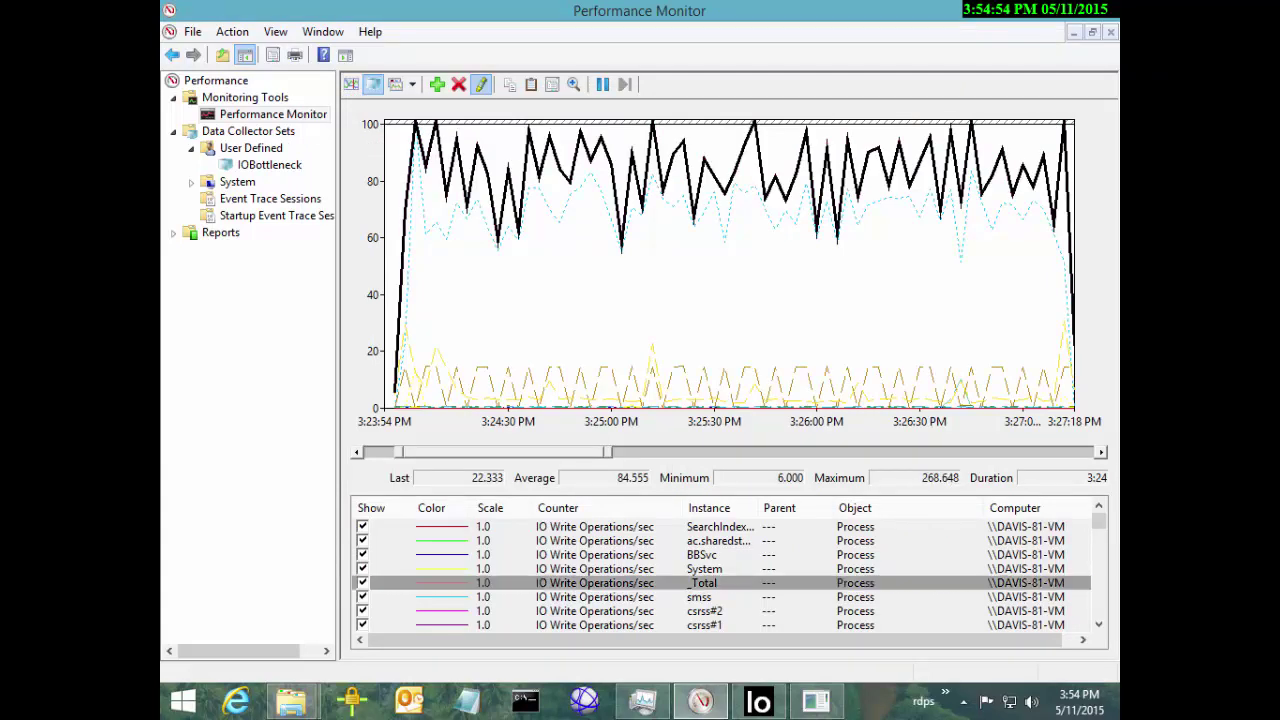
{"action": "key", "text": "Delete"}
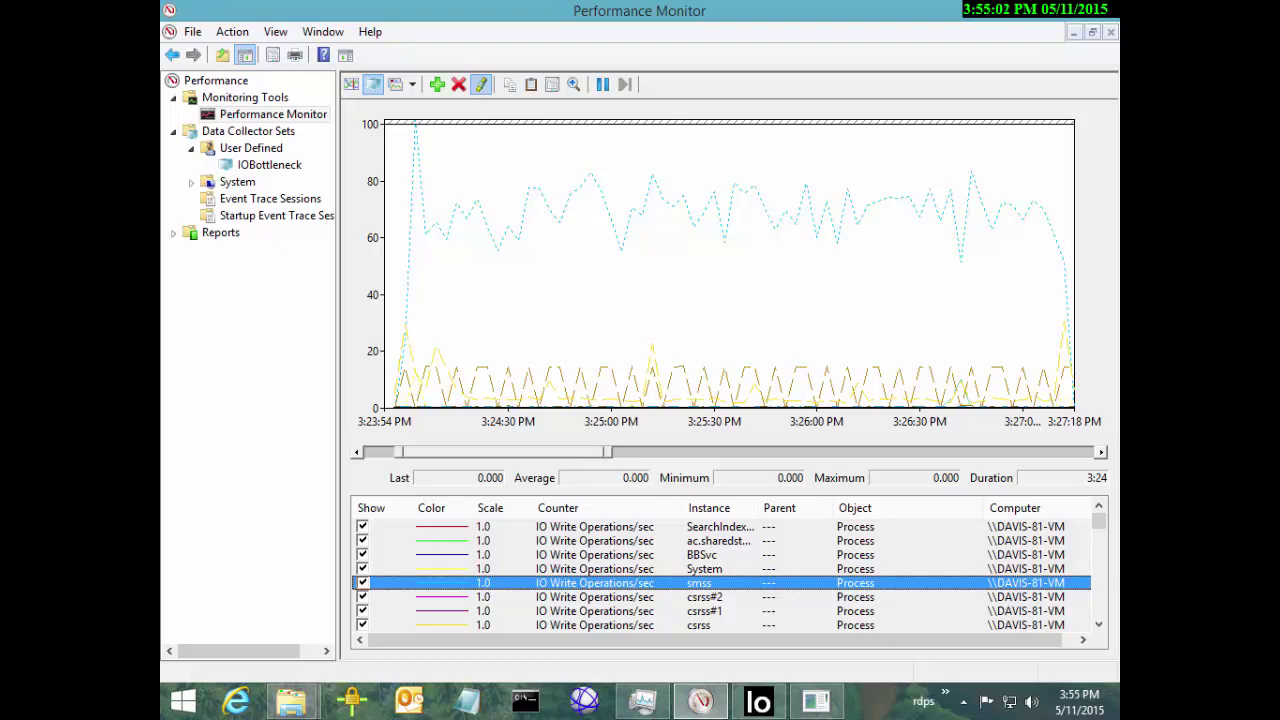
{"action": "double_click", "coordinate": [571, 193]}
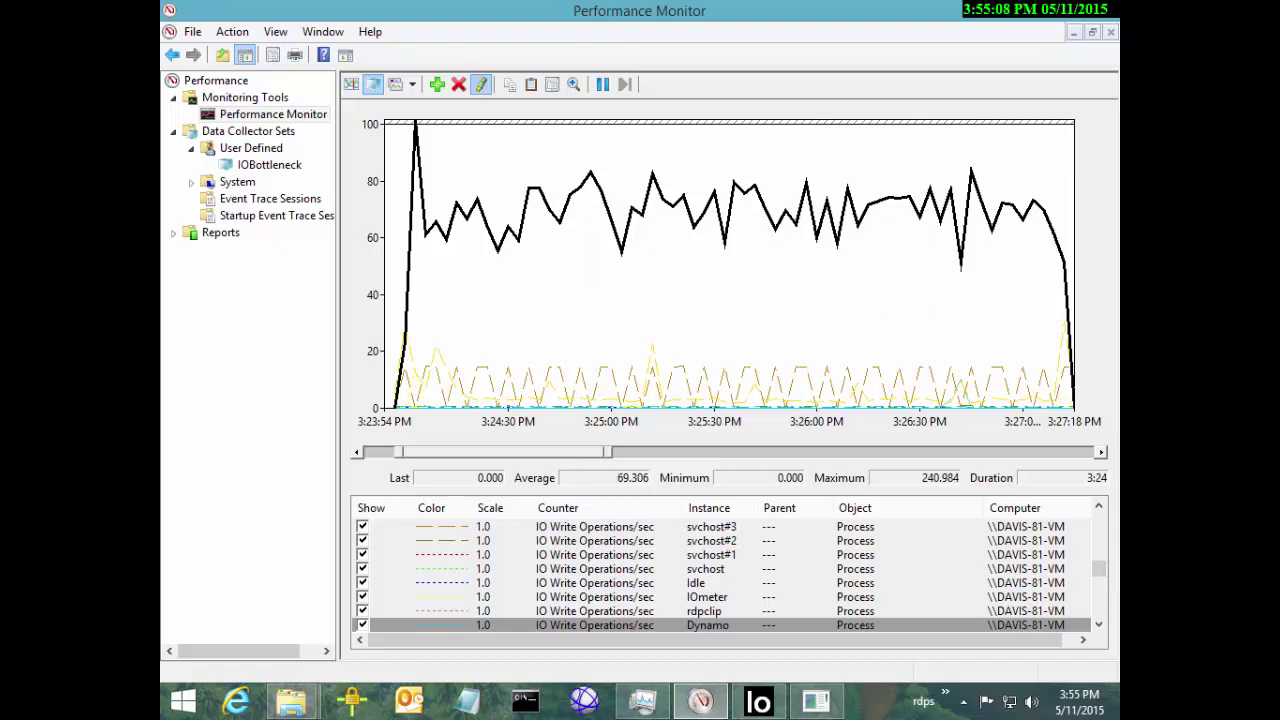
Step: Add the LogicalDisk Avg. Disk sec/Write counter for the C: instance to the graph
{"action": "left_click", "coordinate": [437, 84]}
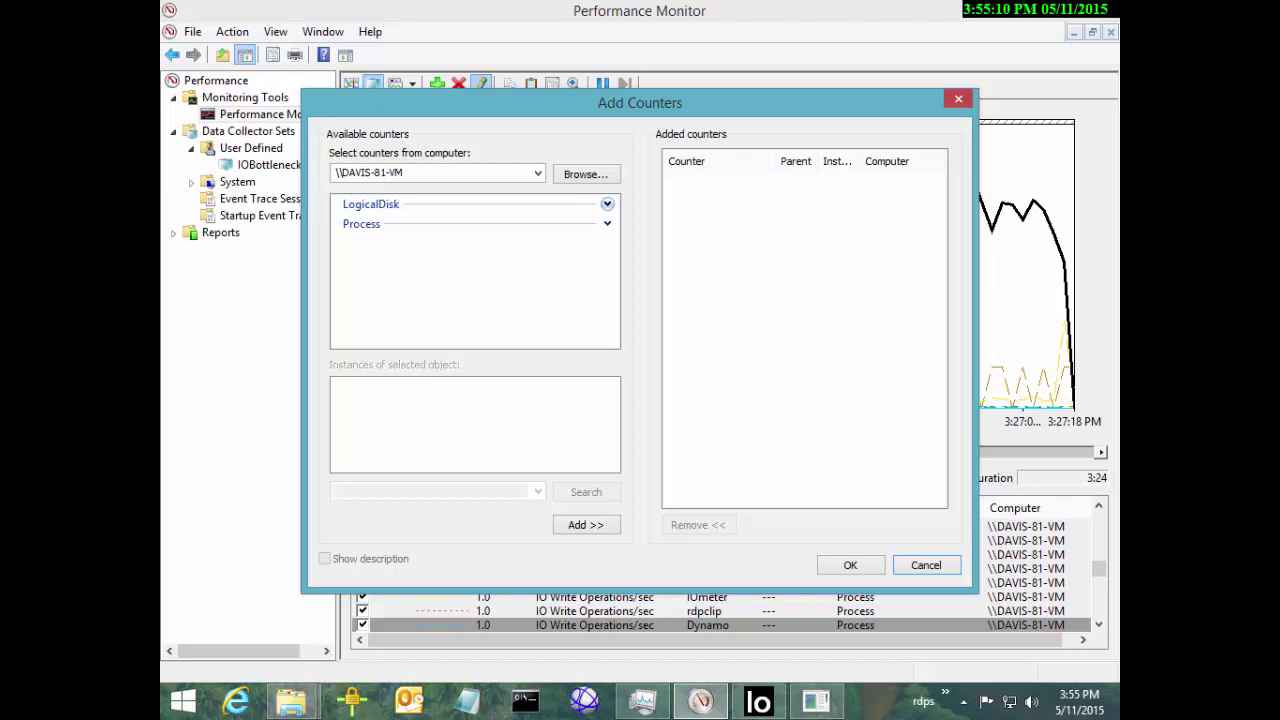
{"action": "left_click", "coordinate": [607, 204]}
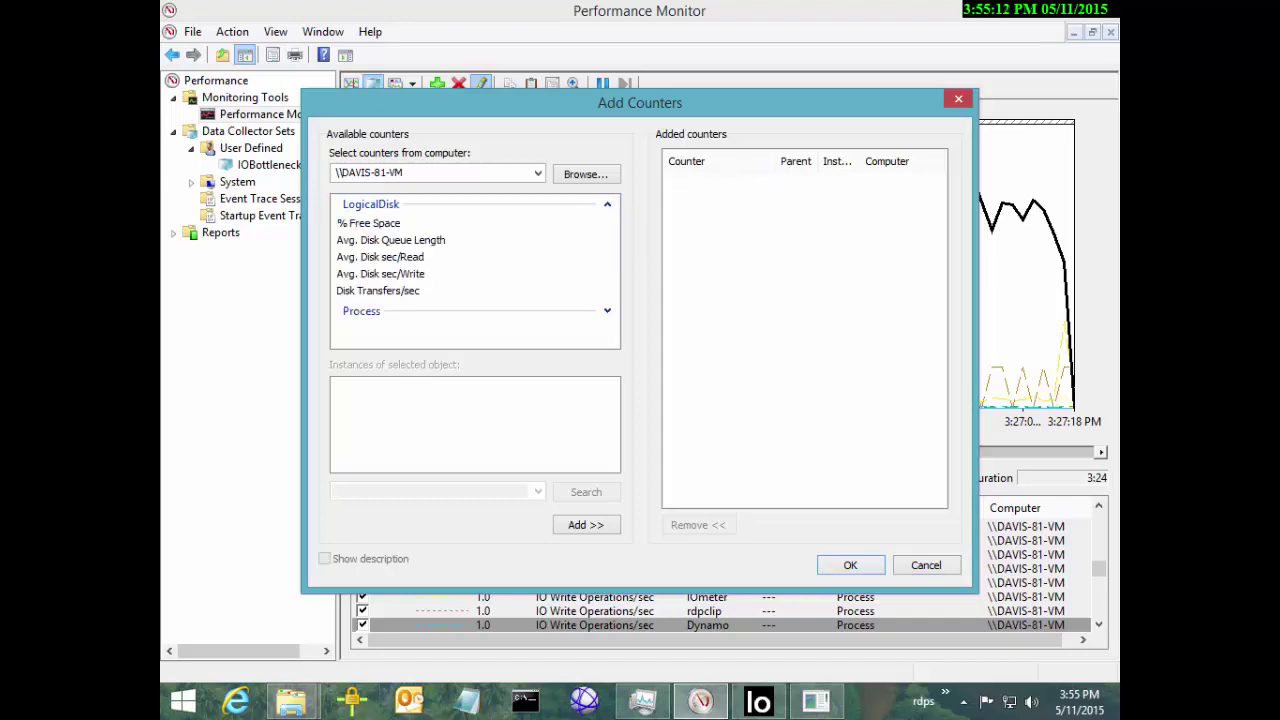
{"action": "left_click", "coordinate": [380, 273]}
{"action": "left_click", "coordinate": [368, 384]}
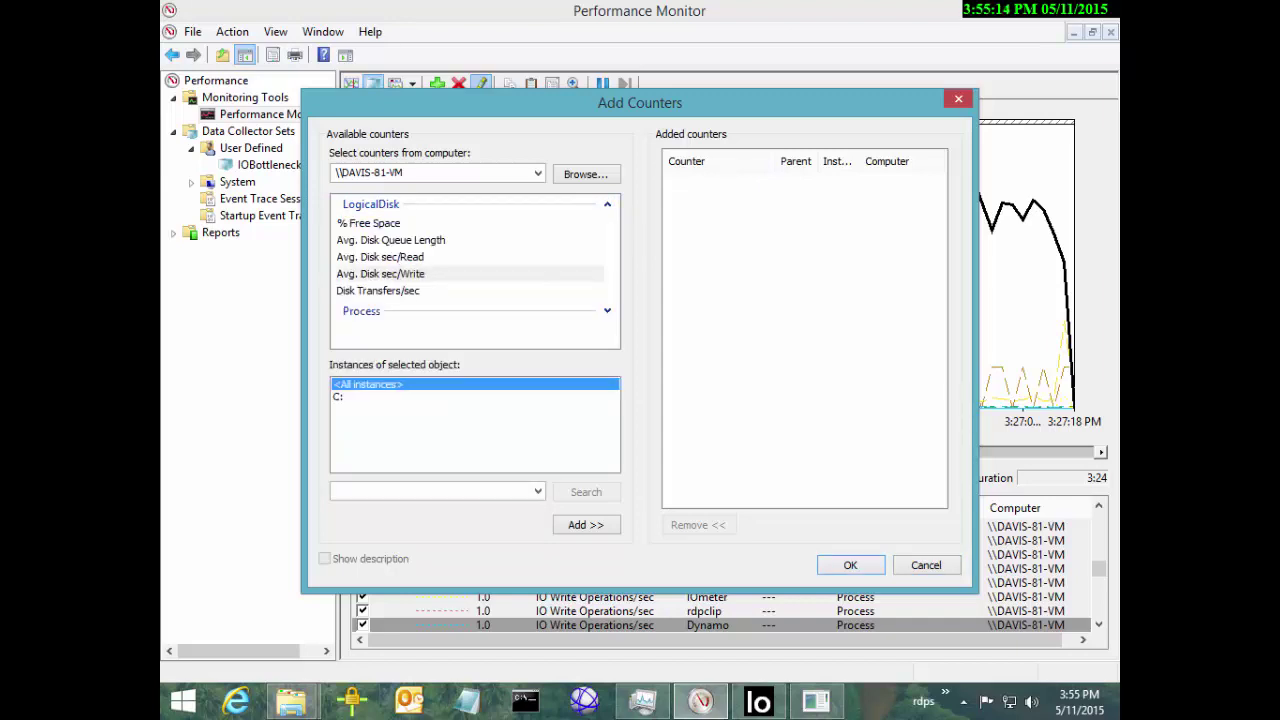
{"action": "left_click", "coordinate": [338, 396]}
{"action": "left_click", "coordinate": [586, 524]}
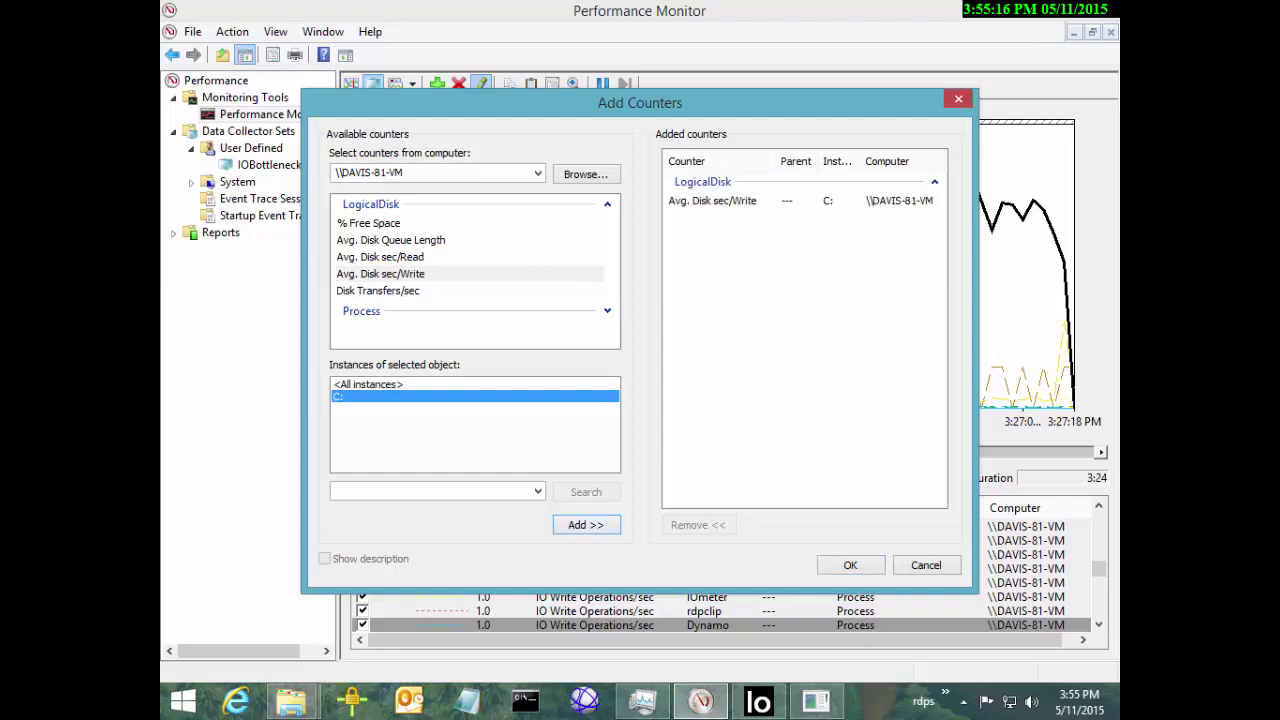
{"action": "left_click", "coordinate": [849, 565]}
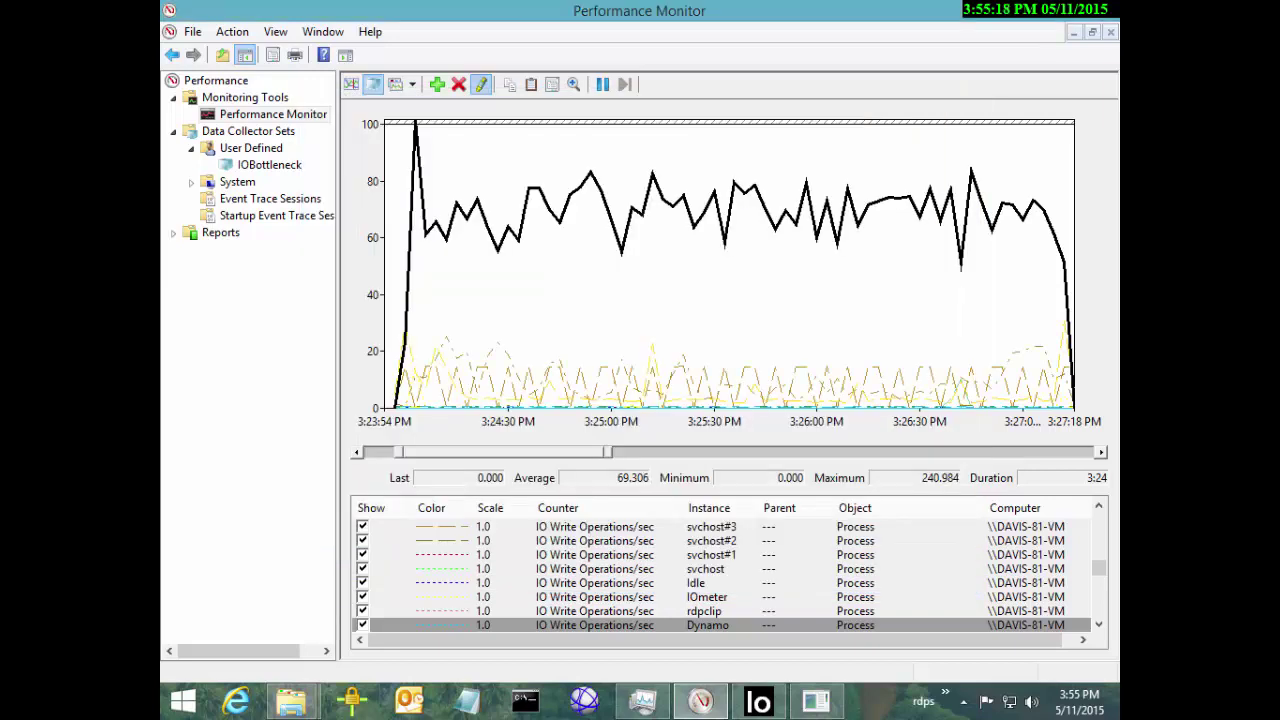
Step: Locate the C: Avg. Disk sec/Write counter in the legend and examine its highlighted line and statistics
{"action": "left_click_drag", "start_coordinate": [1098, 567], "coordinate": [1098, 601]}
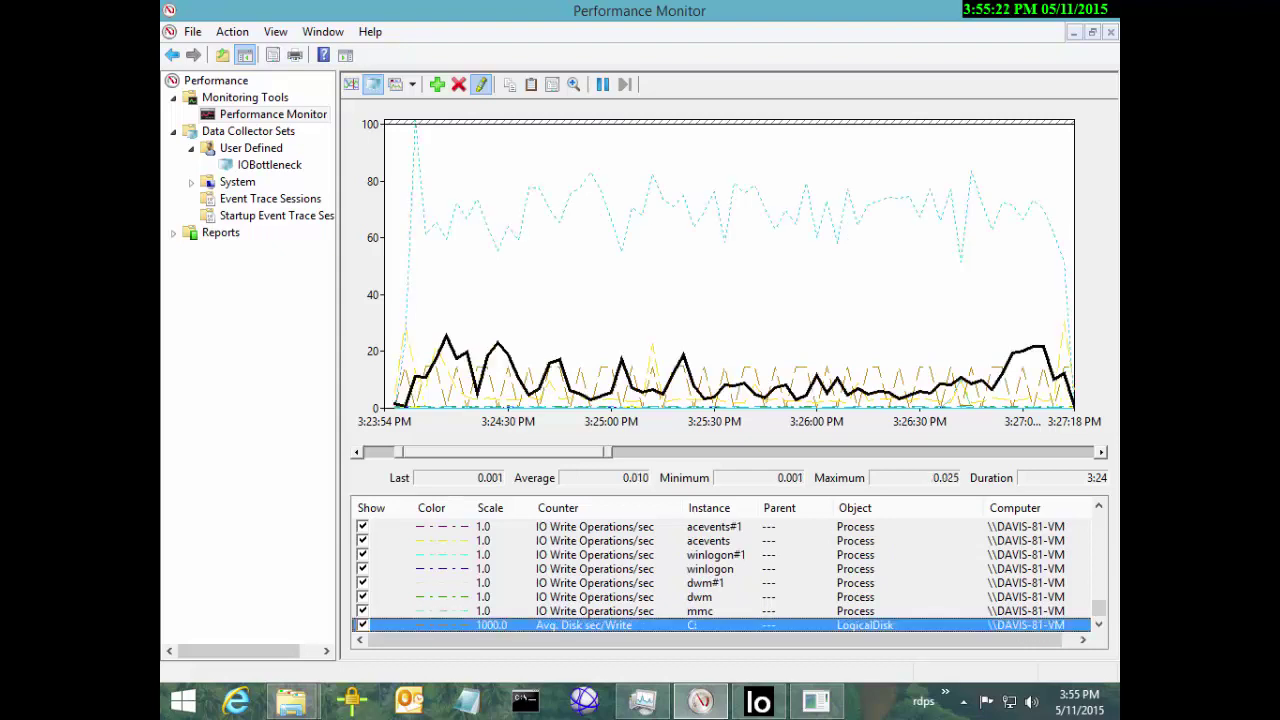
{"action": "right_click", "coordinate": [626, 626]}
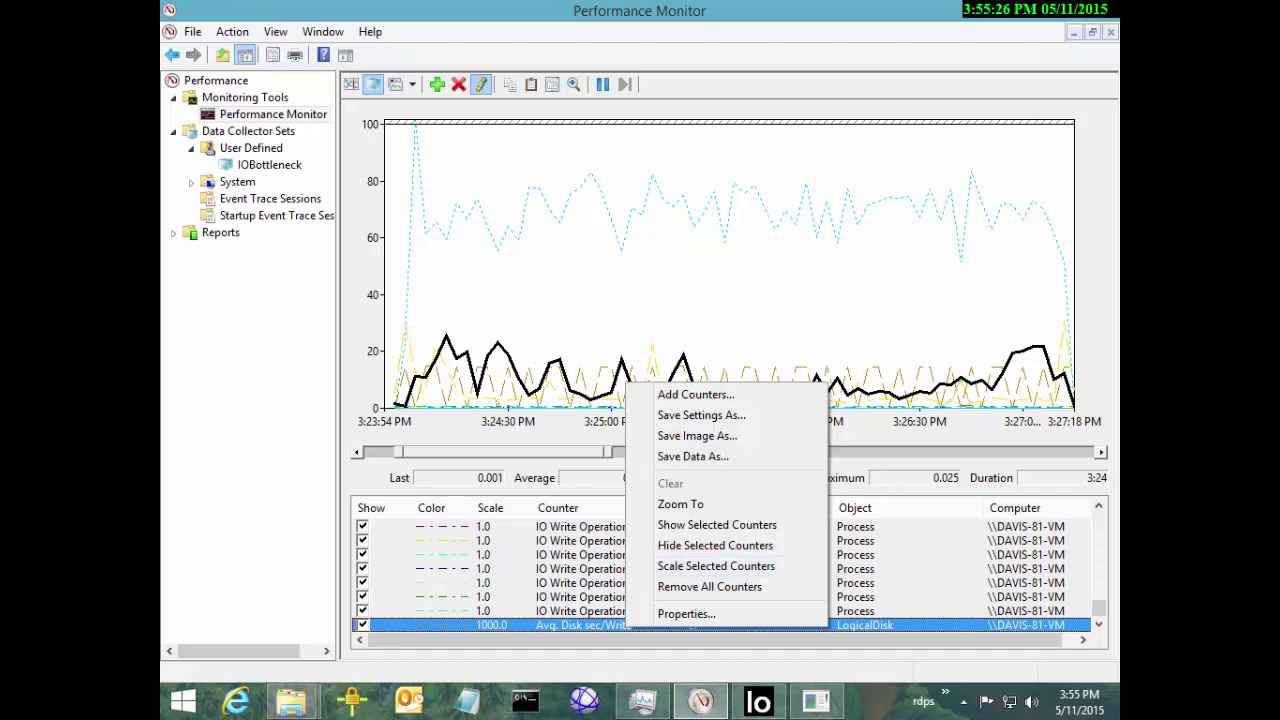
{"action": "key", "text": "Up"}
{"action": "key", "text": "Escape"}
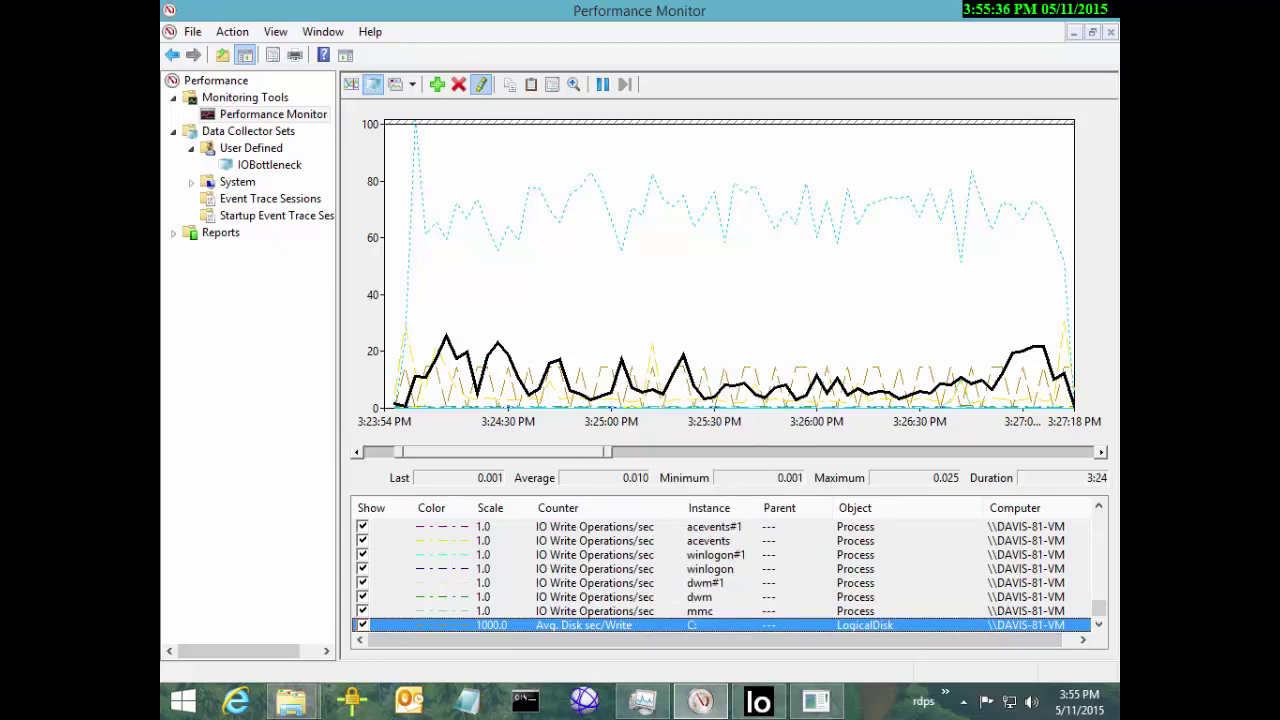
Step: Find the Dynamo write counter in the legend and delete all process counters listed before it, through rdpclip
{"action": "double_click", "coordinate": [547, 207]}
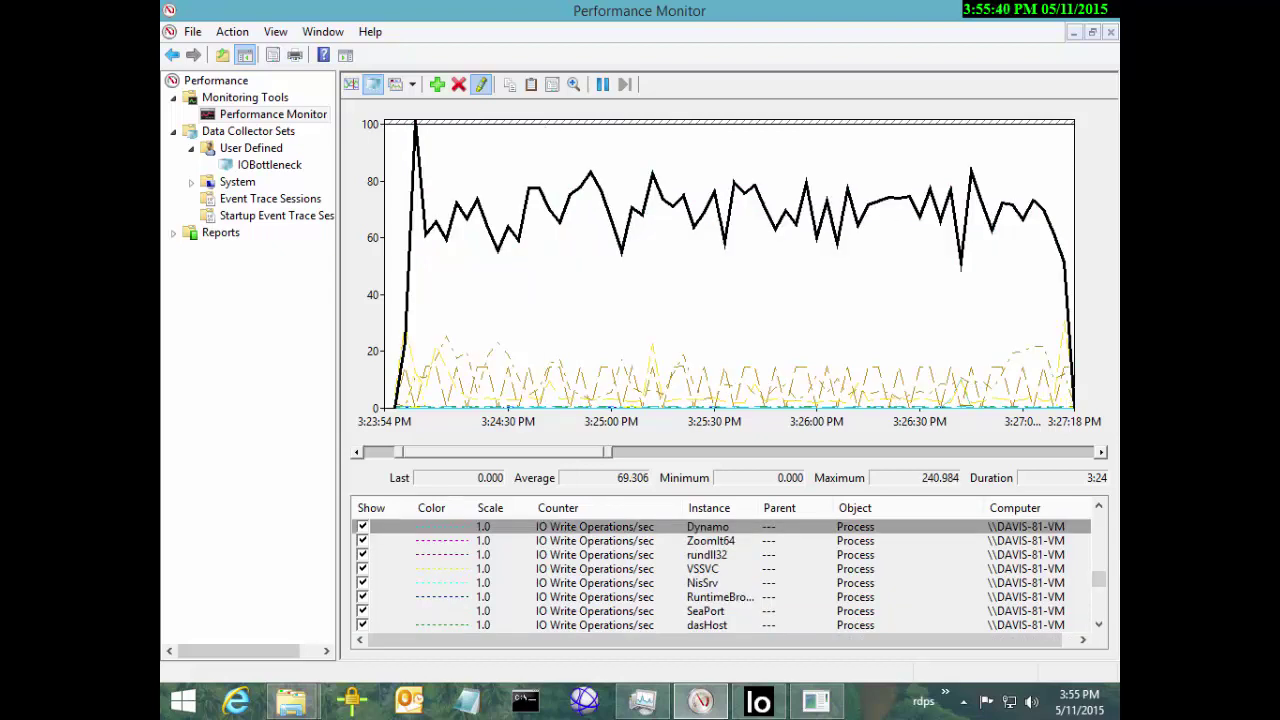
{"action": "left_click", "coordinate": [730, 526]}
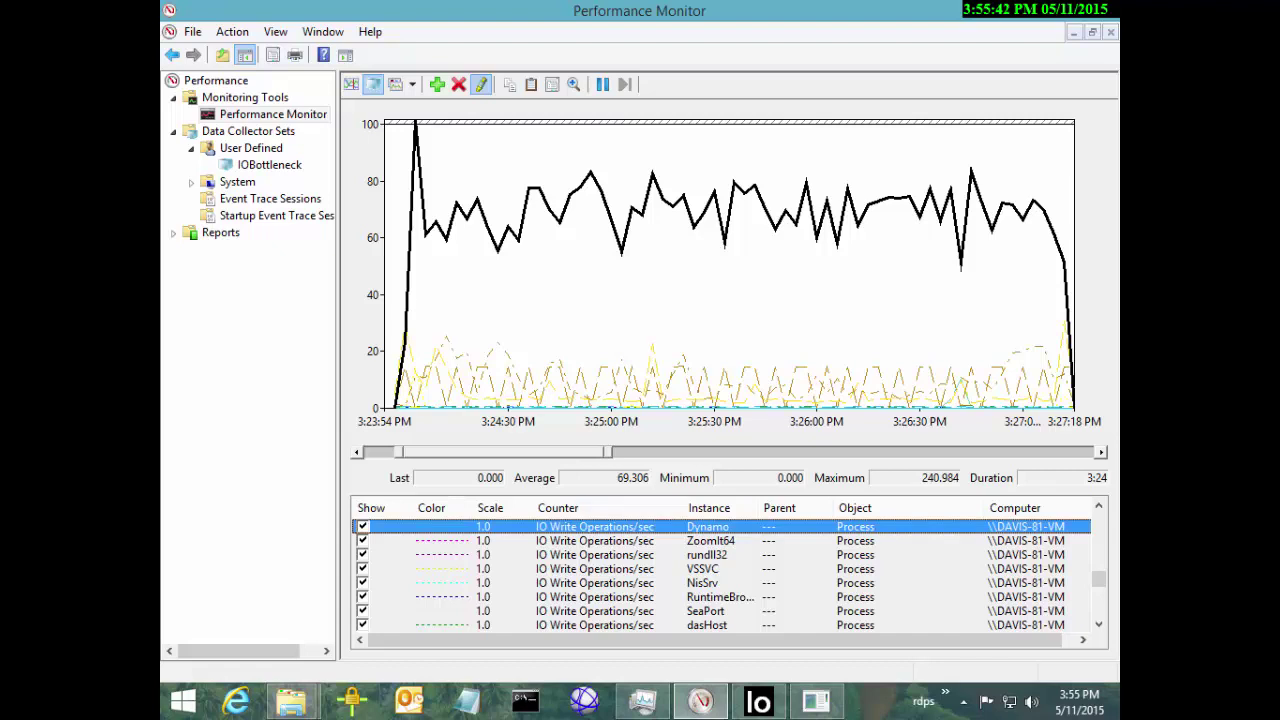
{"action": "scroll", "coordinate": [720, 568], "scroll_direction": "down", "scroll_amount": 5}
{"action": "scroll", "coordinate": [720, 568], "scroll_direction": "up", "scroll_amount": 7}
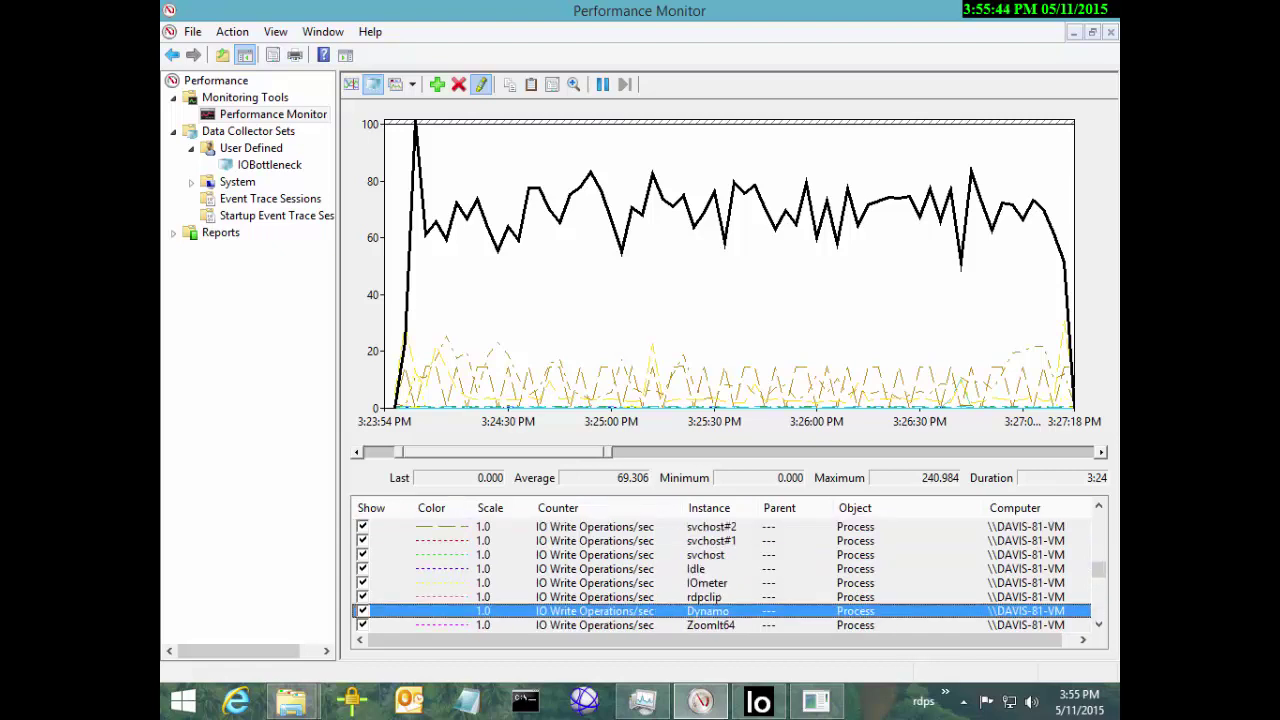
{"action": "scroll", "coordinate": [720, 568], "scroll_direction": "down", "scroll_amount": 2}
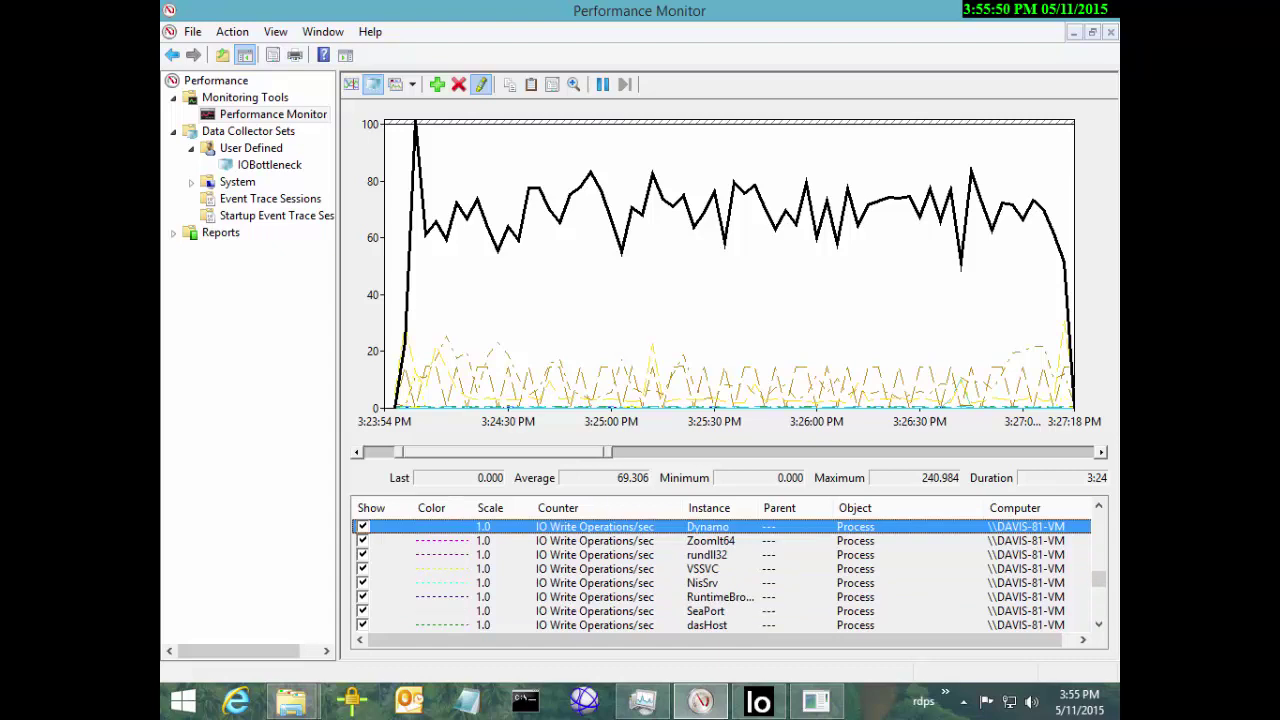
{"action": "scroll", "coordinate": [725, 575], "scroll_direction": "down", "scroll_amount": 5}
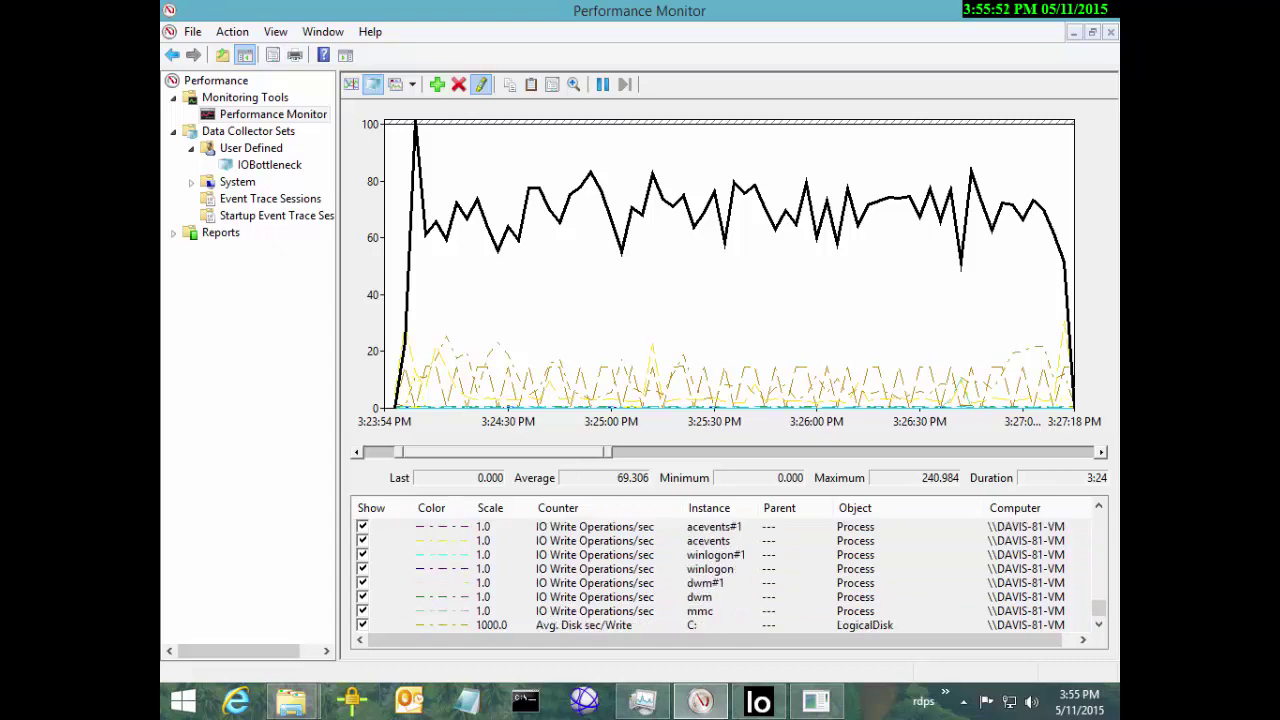
{"action": "scroll", "coordinate": [725, 575], "scroll_direction": "up", "scroll_amount": 6}
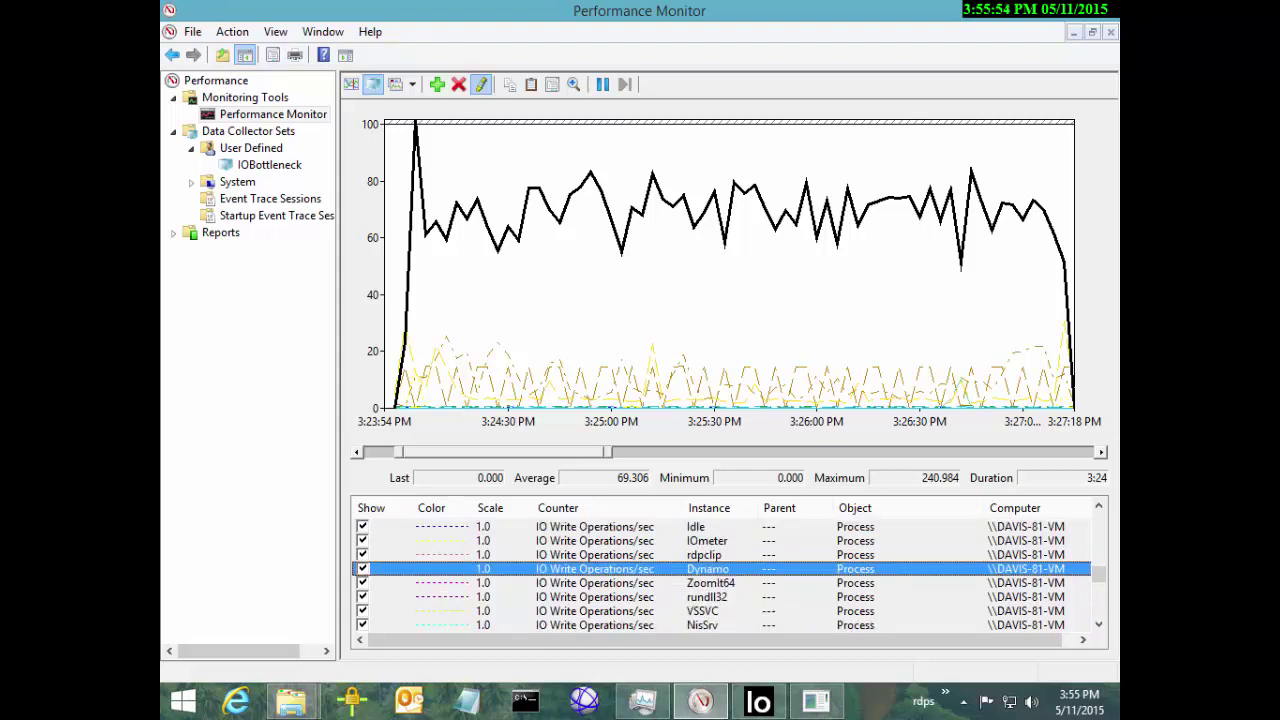
{"action": "left_click", "coordinate": [705, 555]}
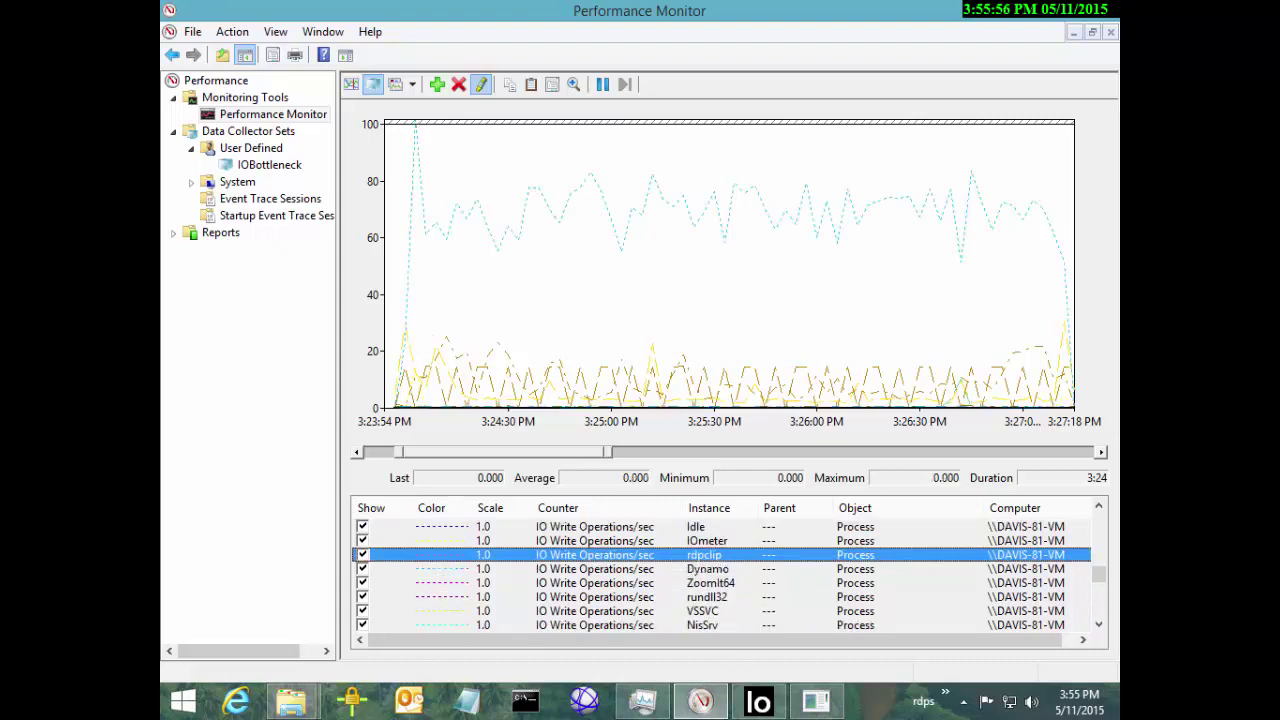
{"action": "key", "text": "shift+Home"}
{"action": "key", "text": "Delete"}
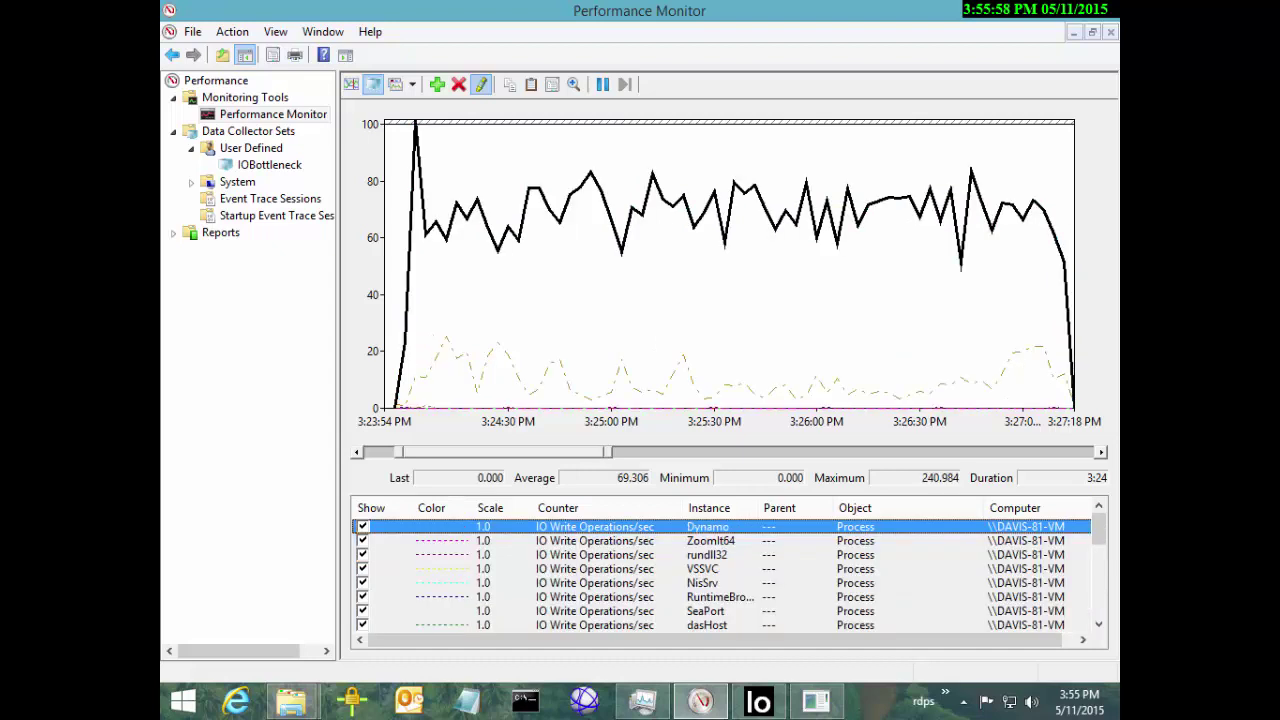
Step: Delete the process counters from ZoomIt64 through mmc, and highlight the Dynamo write line
{"action": "key", "text": "Down"}
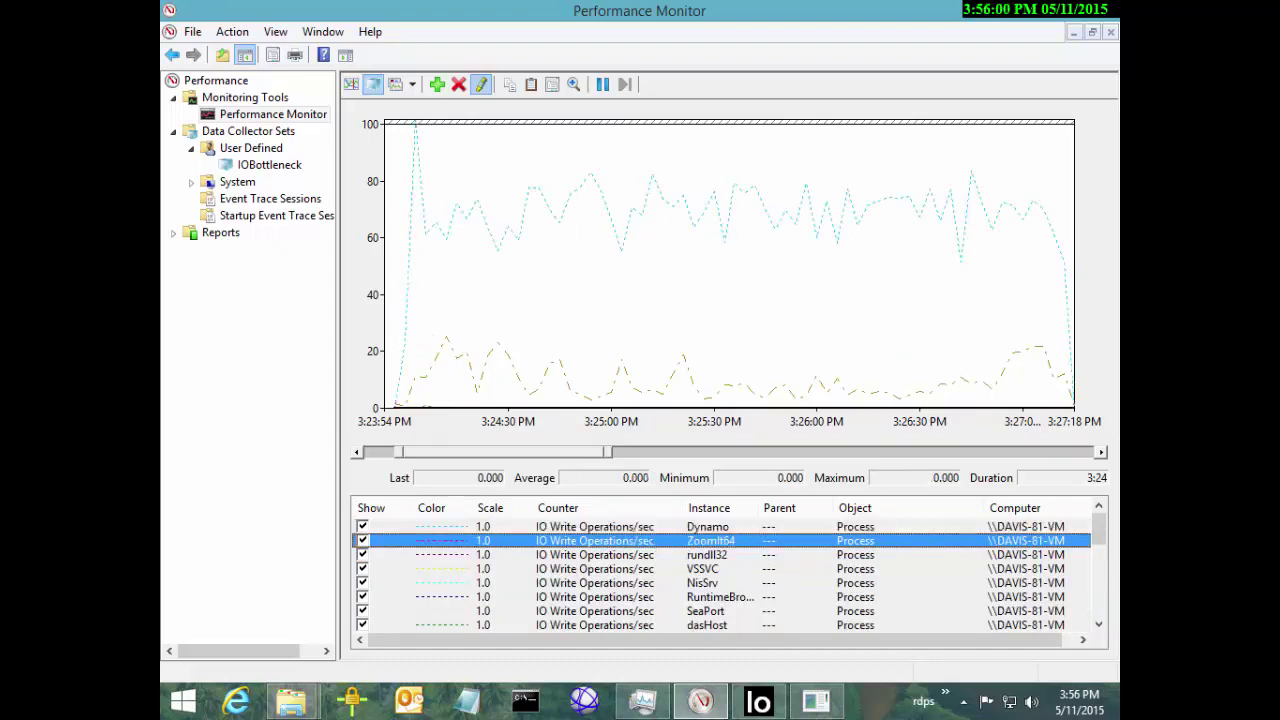
{"action": "key", "text": "shift+End"}
{"action": "key", "text": "shift+Up"}
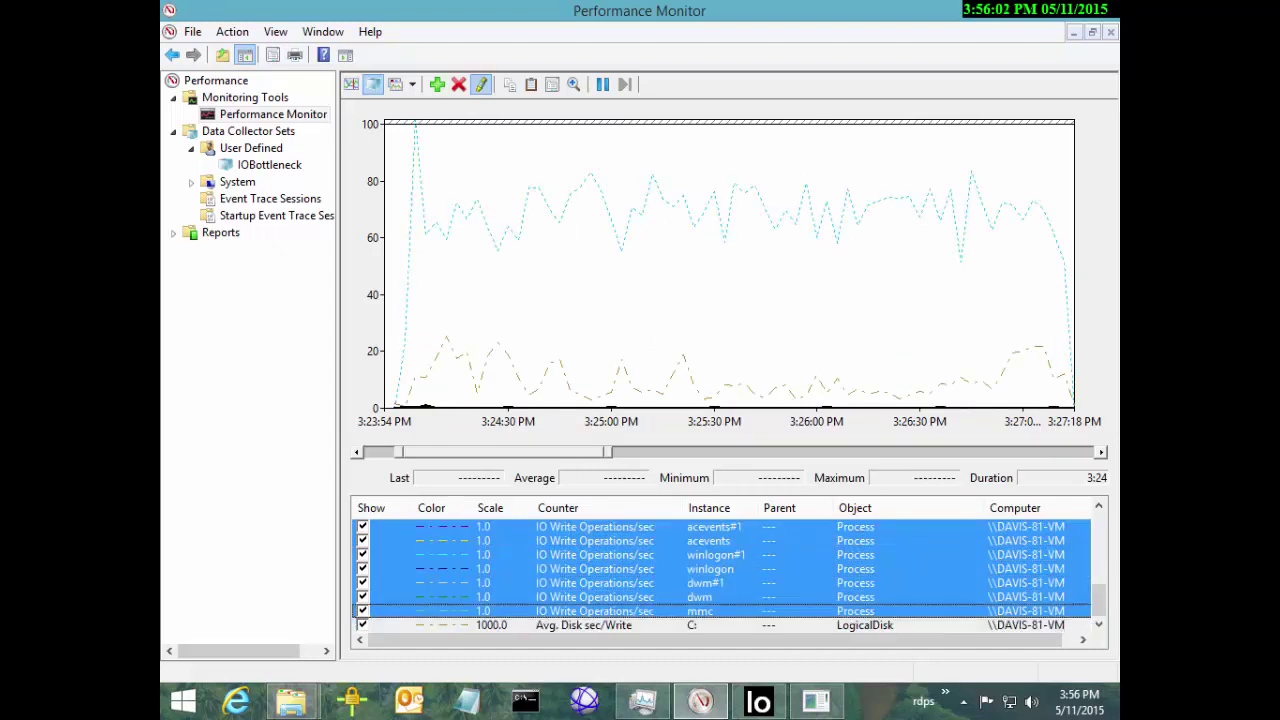
{"action": "key", "text": "Delete"}
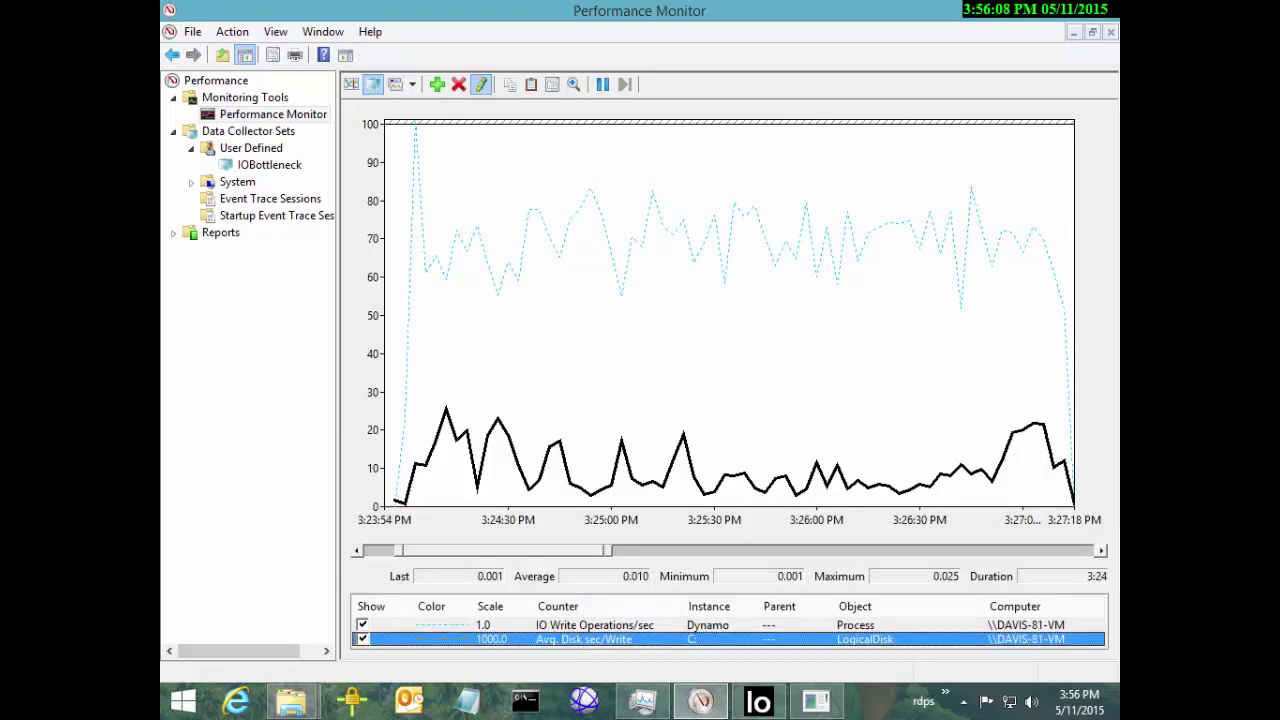
{"action": "left_click", "coordinate": [595, 625]}
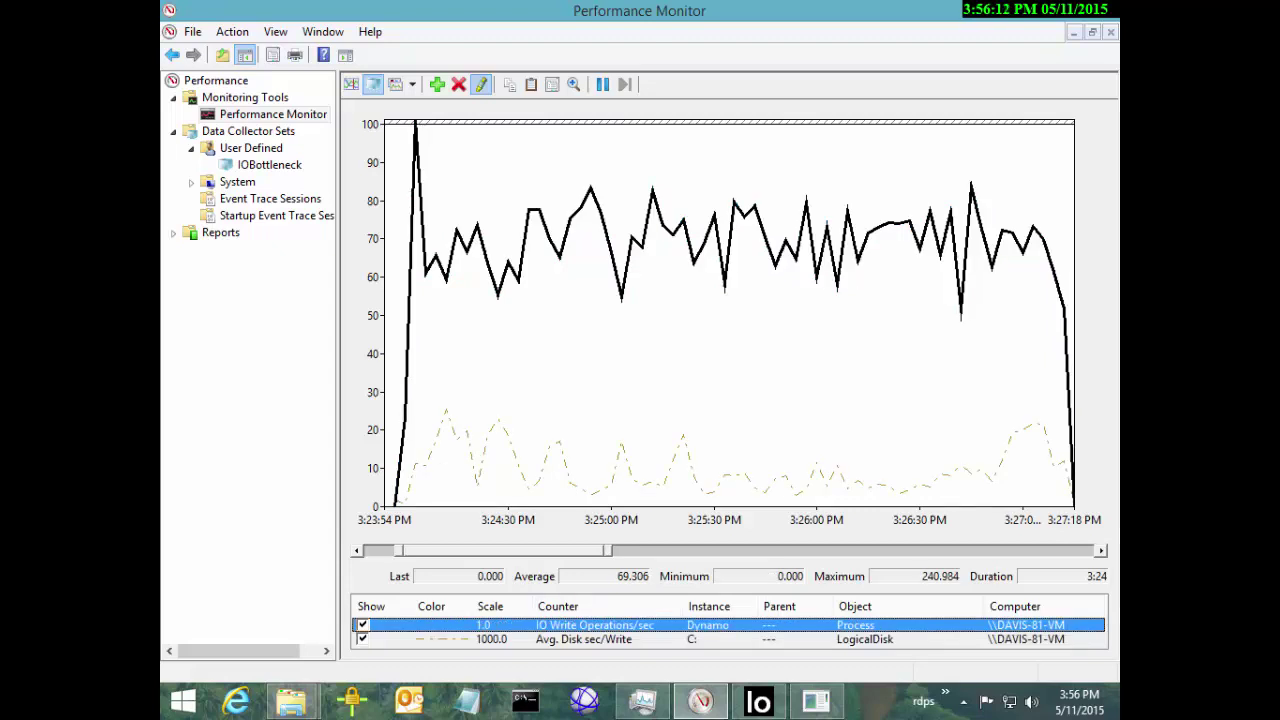
Step: Open the counter selection and queue the LogicalDisk Avg. Disk sec/Read counter for the C: instance
{"action": "left_click", "coordinate": [437, 84]}
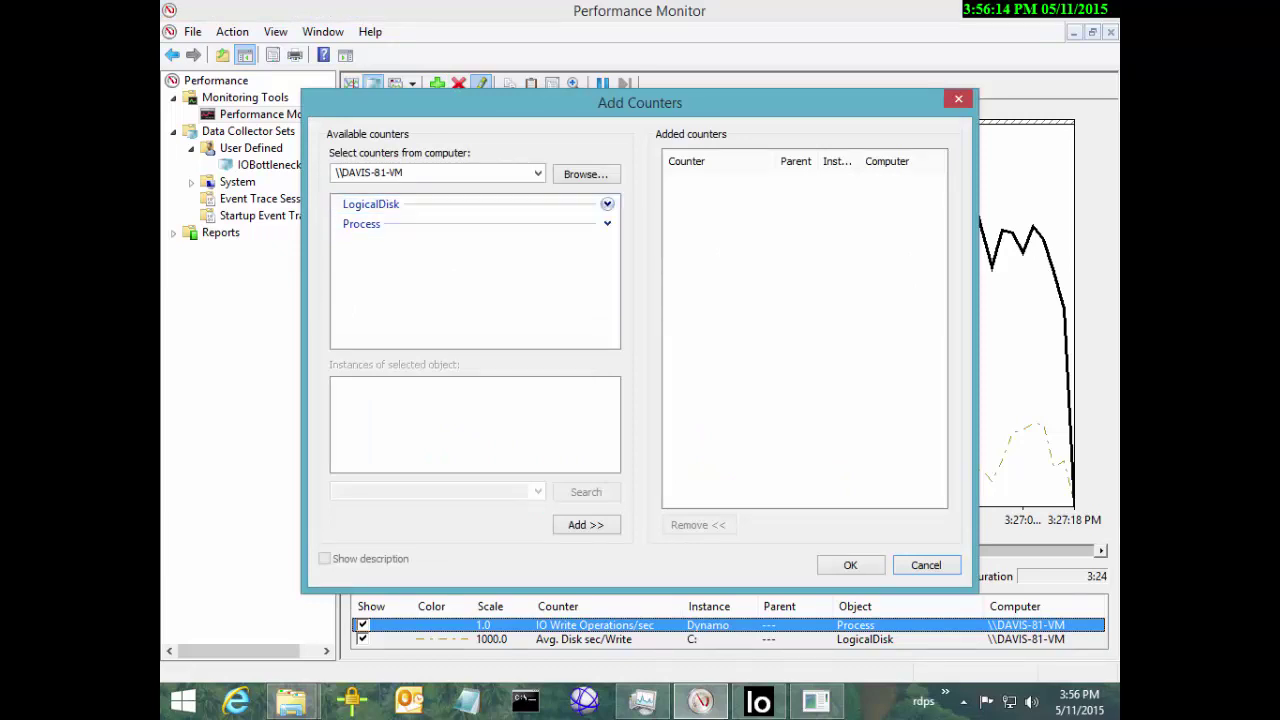
{"action": "left_click", "coordinate": [607, 204]}
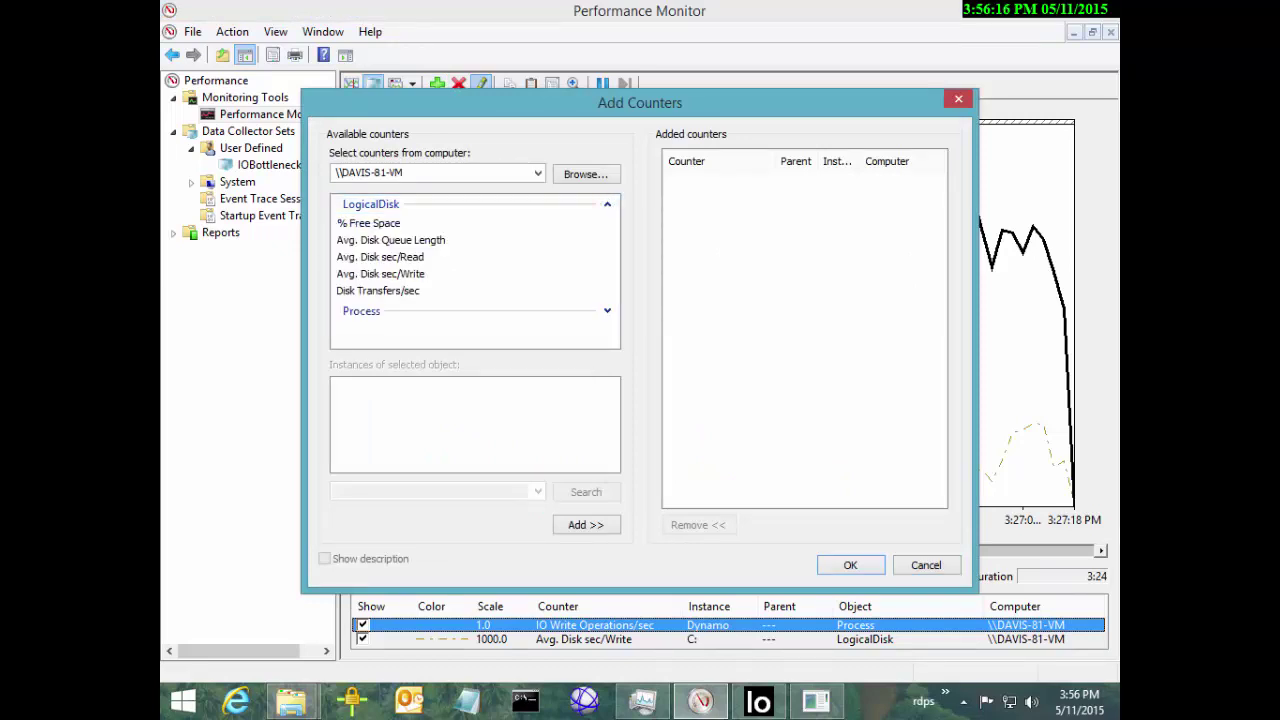
{"action": "left_click", "coordinate": [380, 257]}
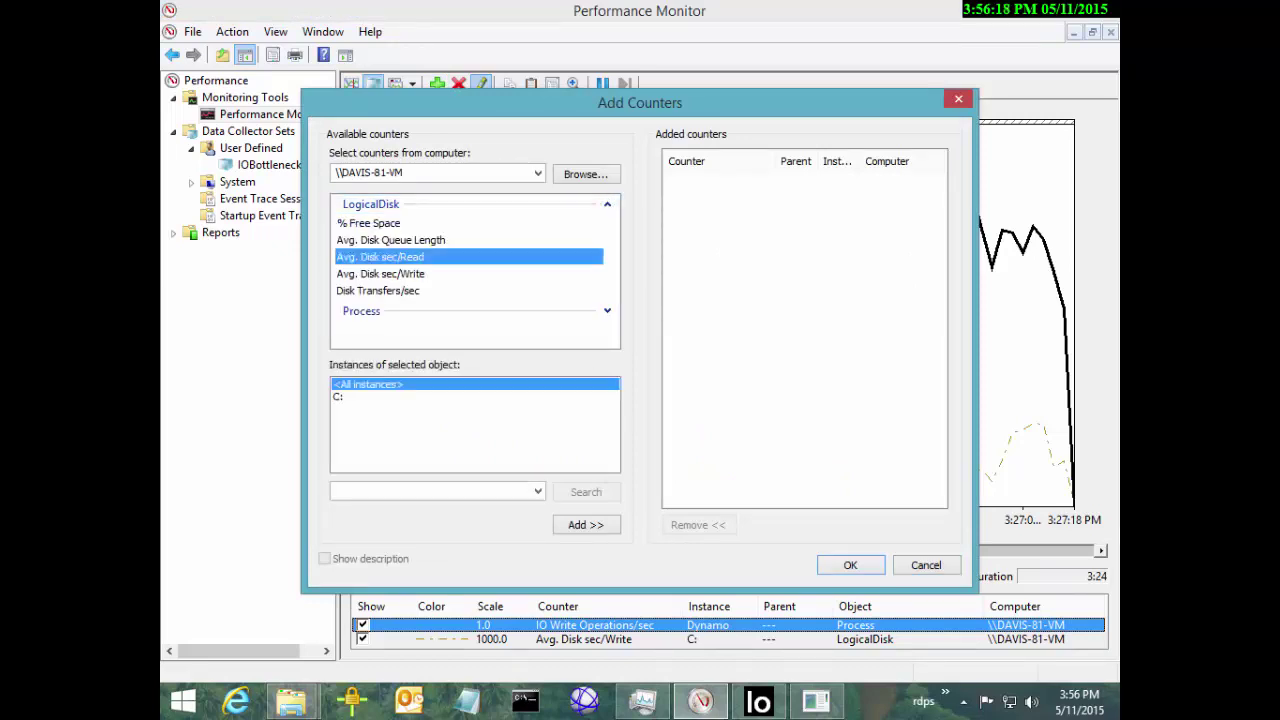
{"action": "left_click", "coordinate": [339, 396]}
{"action": "left_click", "coordinate": [586, 525]}
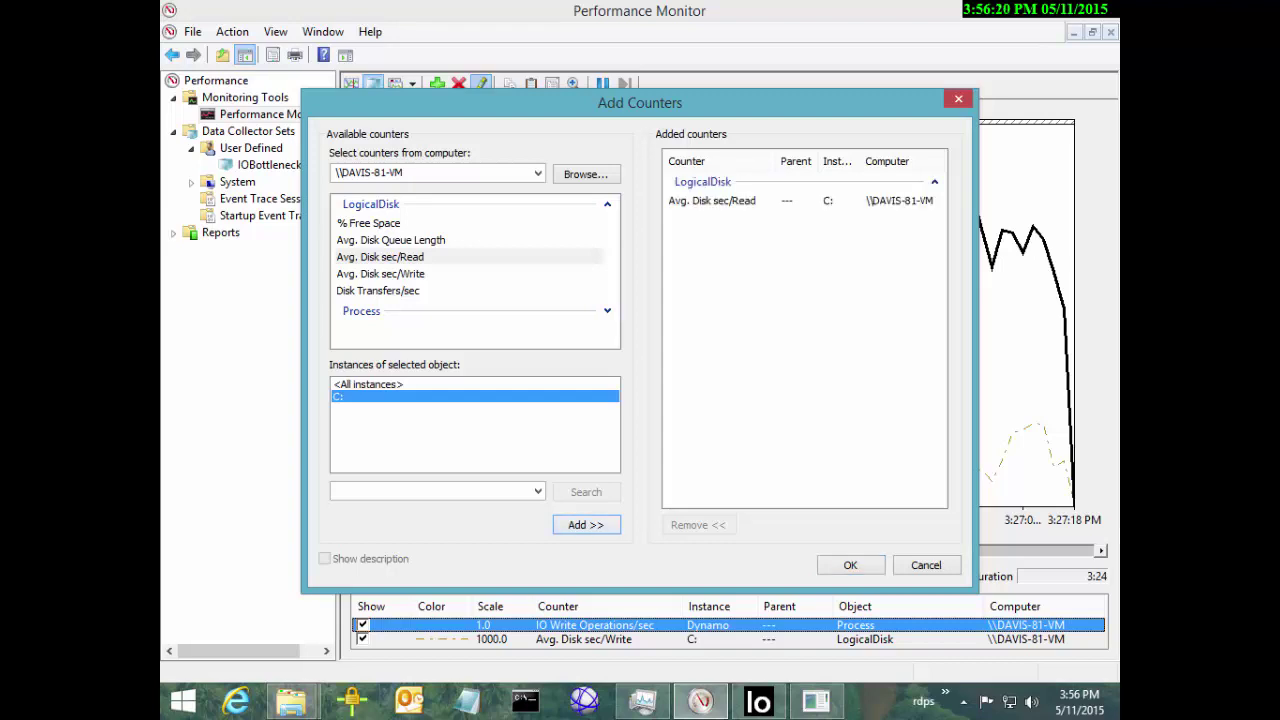
Step: Queue the Process IO Read Operations/sec counter for the Dynamo instance and apply the selected counters to the graph
{"action": "left_click", "coordinate": [607, 310]}
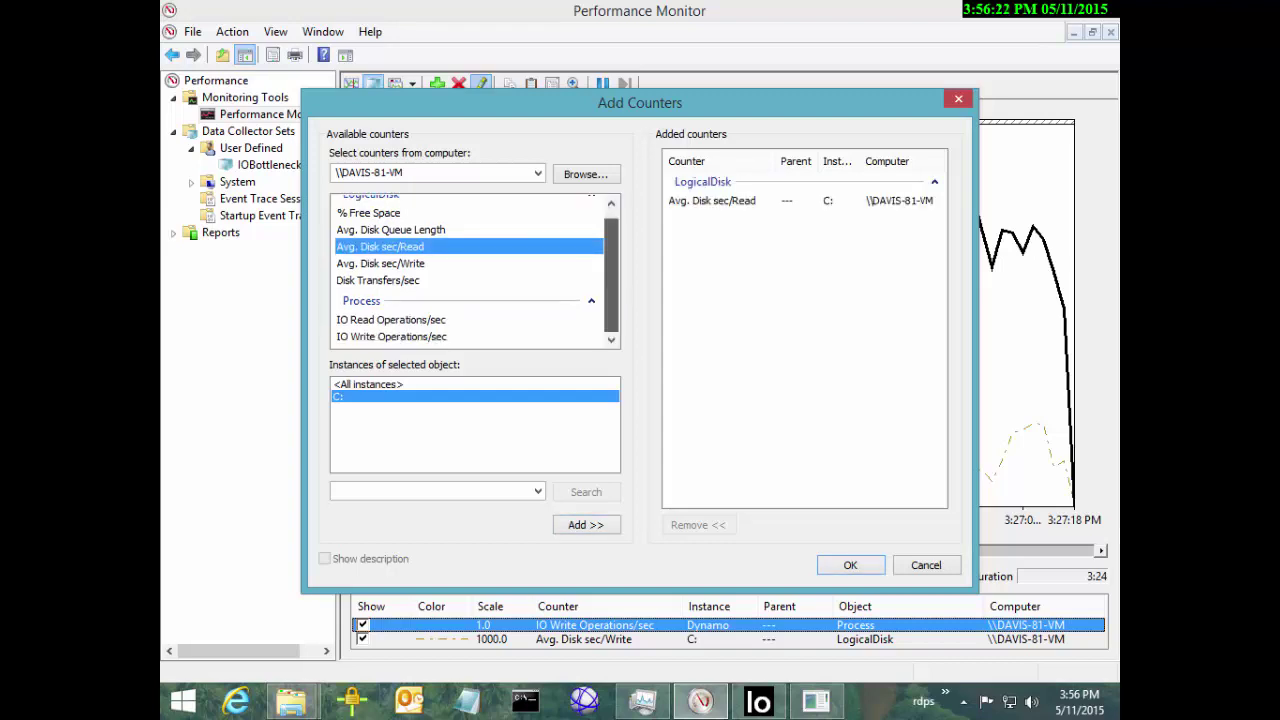
{"action": "left_click", "coordinate": [391, 336]}
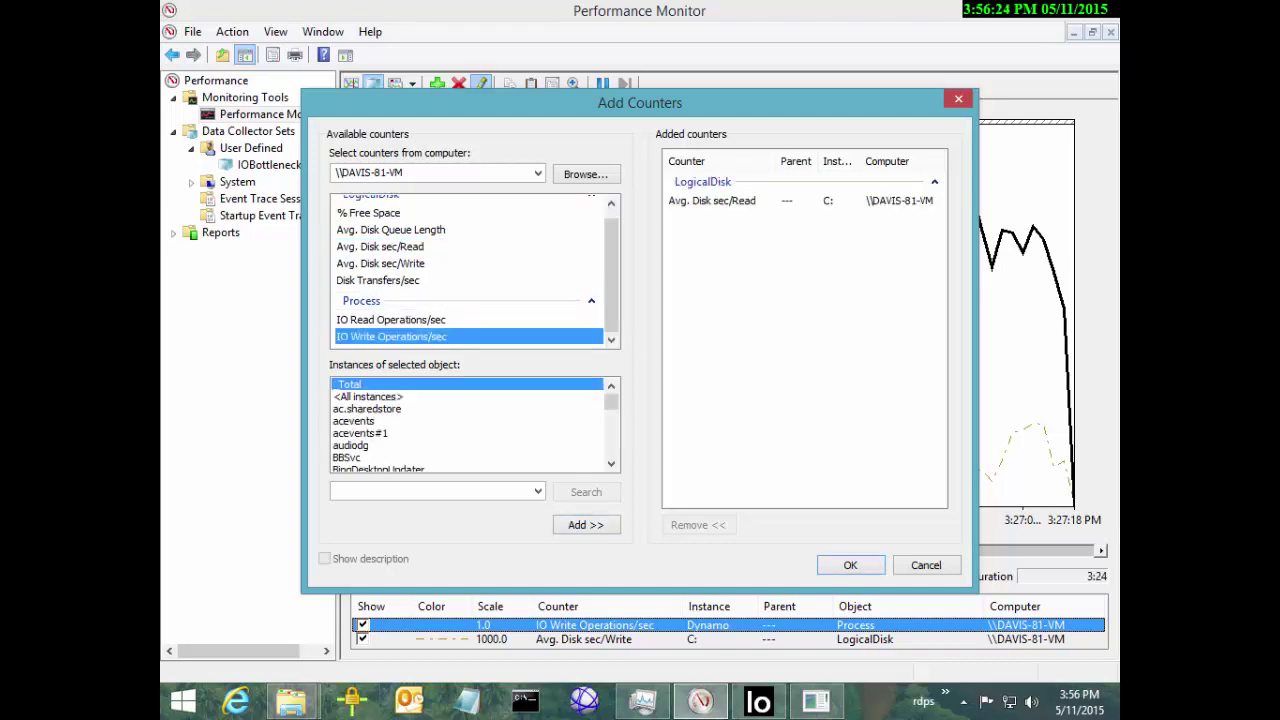
{"action": "left_click", "coordinate": [391, 319]}
{"action": "scroll", "coordinate": [470, 425], "scroll_direction": "down", "scroll_amount": 2}
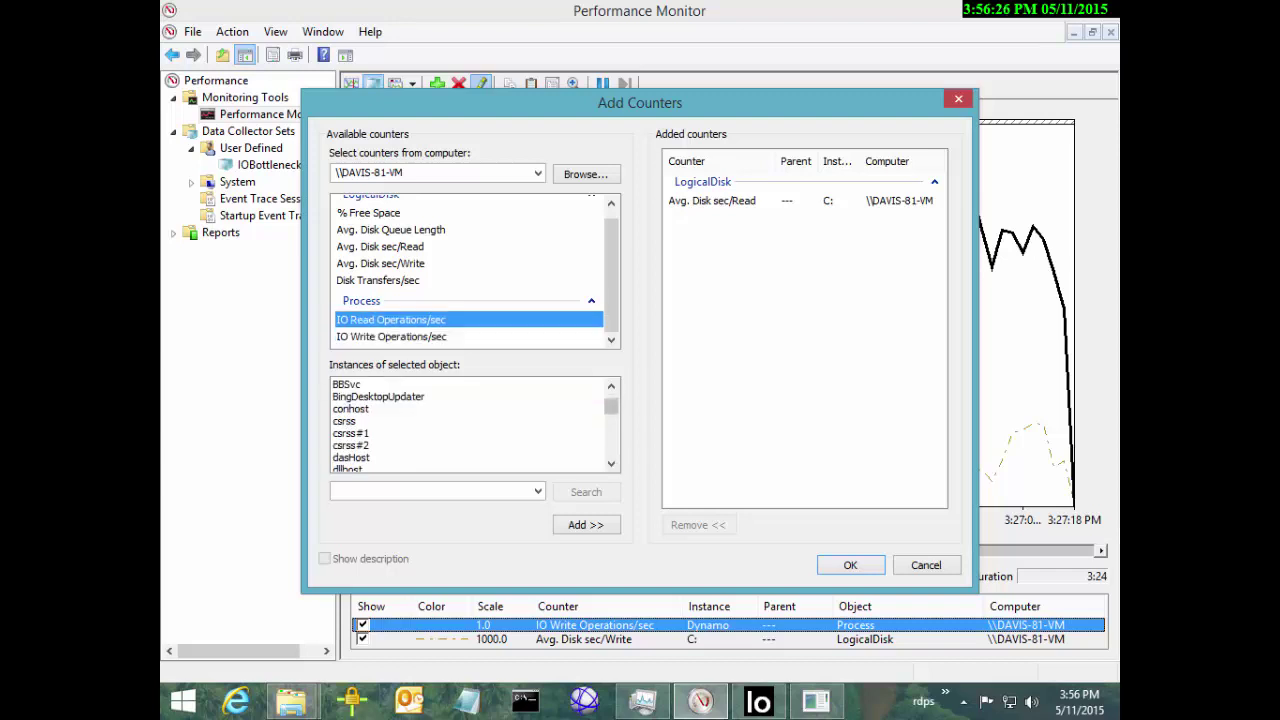
{"action": "scroll", "coordinate": [470, 425], "scroll_direction": "down", "scroll_amount": 2}
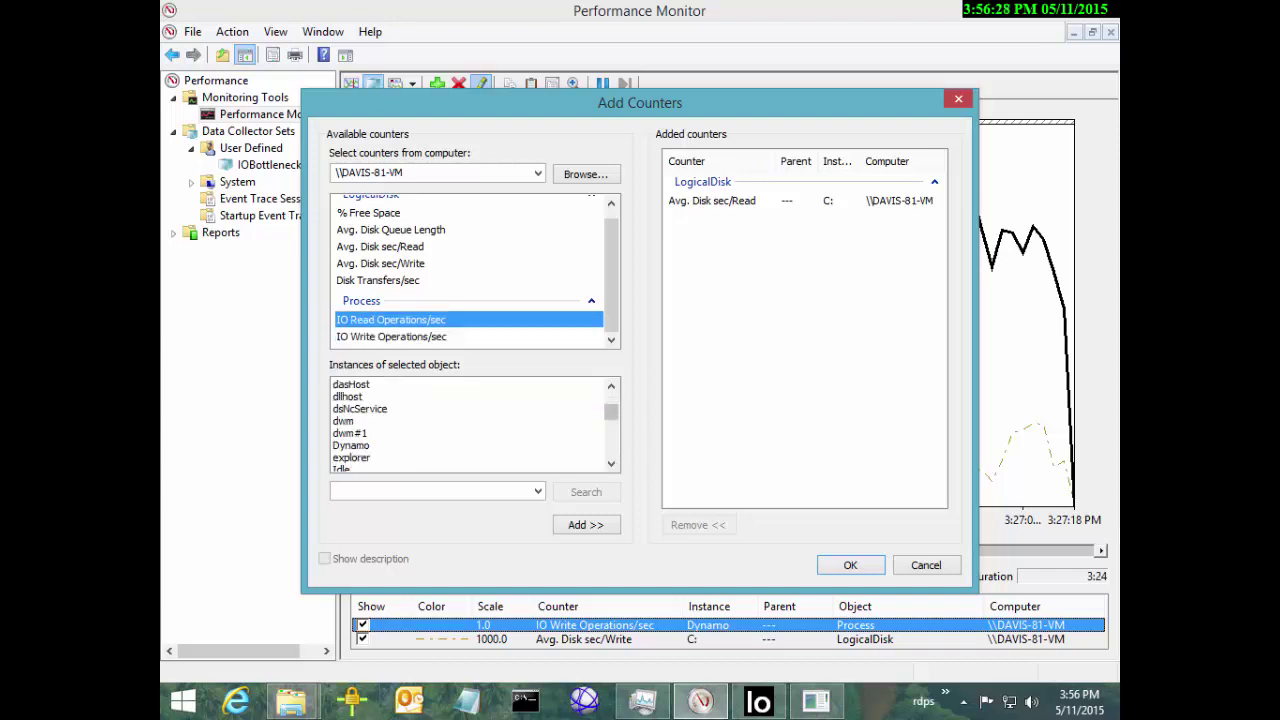
{"action": "left_click", "coordinate": [352, 445]}
{"action": "left_click", "coordinate": [586, 524]}
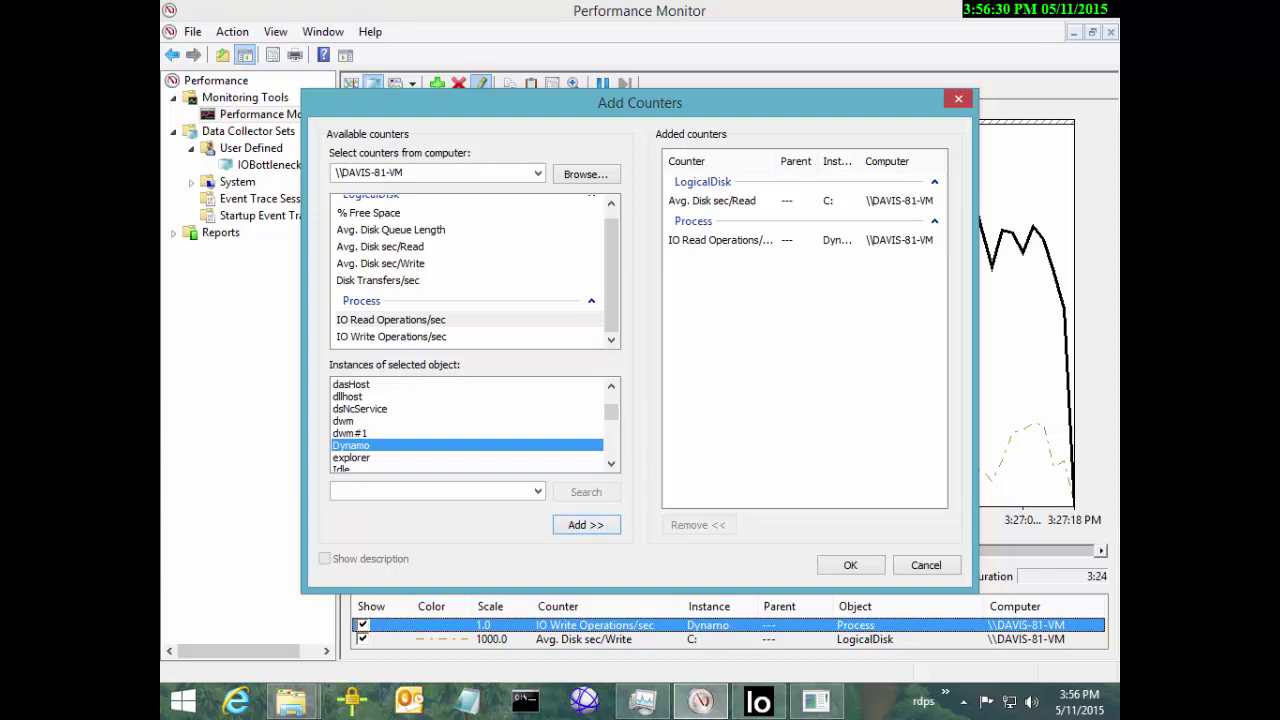
{"action": "left_click", "coordinate": [849, 565]}
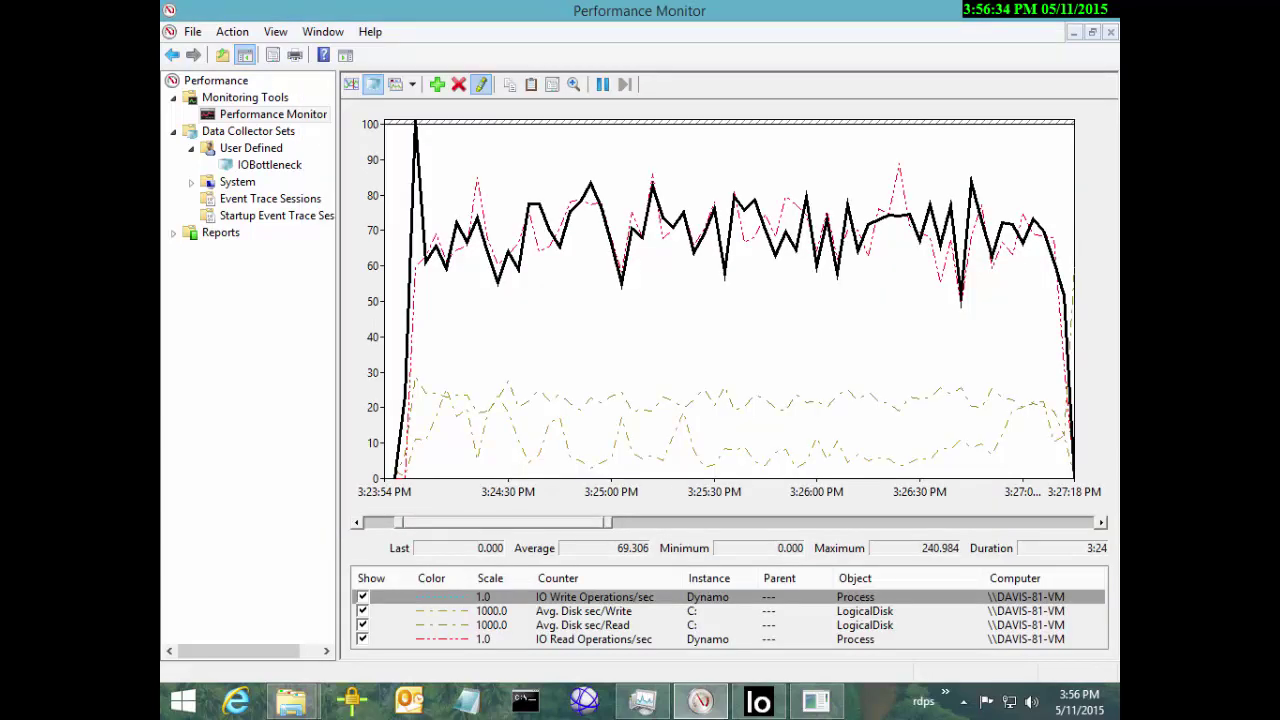
Step: Highlight each of the four legend counters in turn to examine its line and statistics
{"action": "left_click", "coordinate": [594, 597]}
{"action": "left_click", "coordinate": [594, 611]}
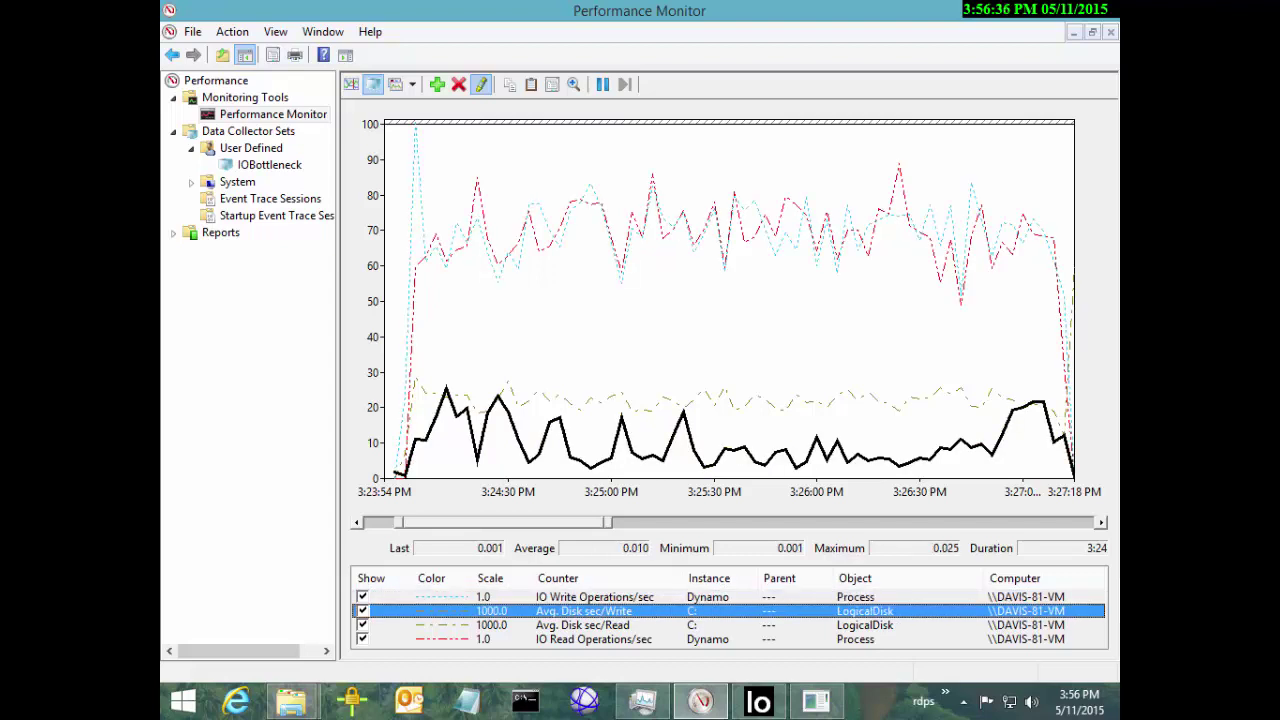
{"action": "left_click", "coordinate": [594, 625]}
{"action": "left_click", "coordinate": [594, 639]}
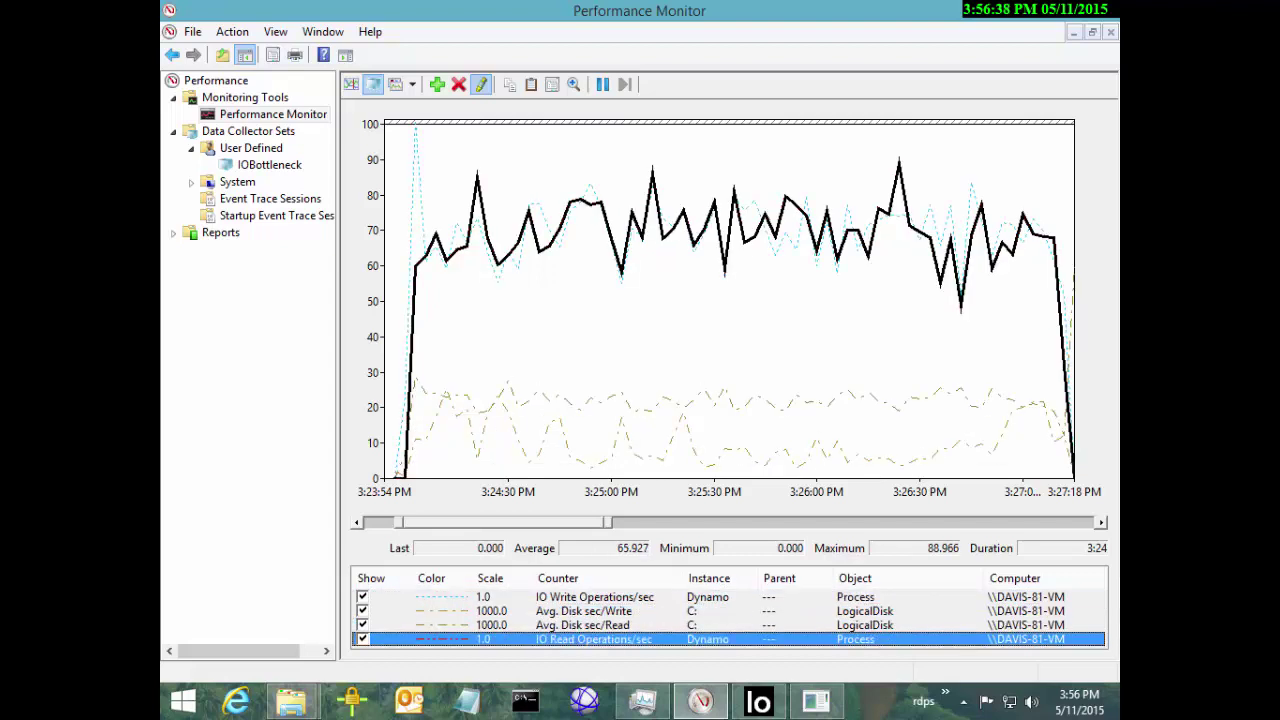
{"action": "left_click", "coordinate": [594, 625]}
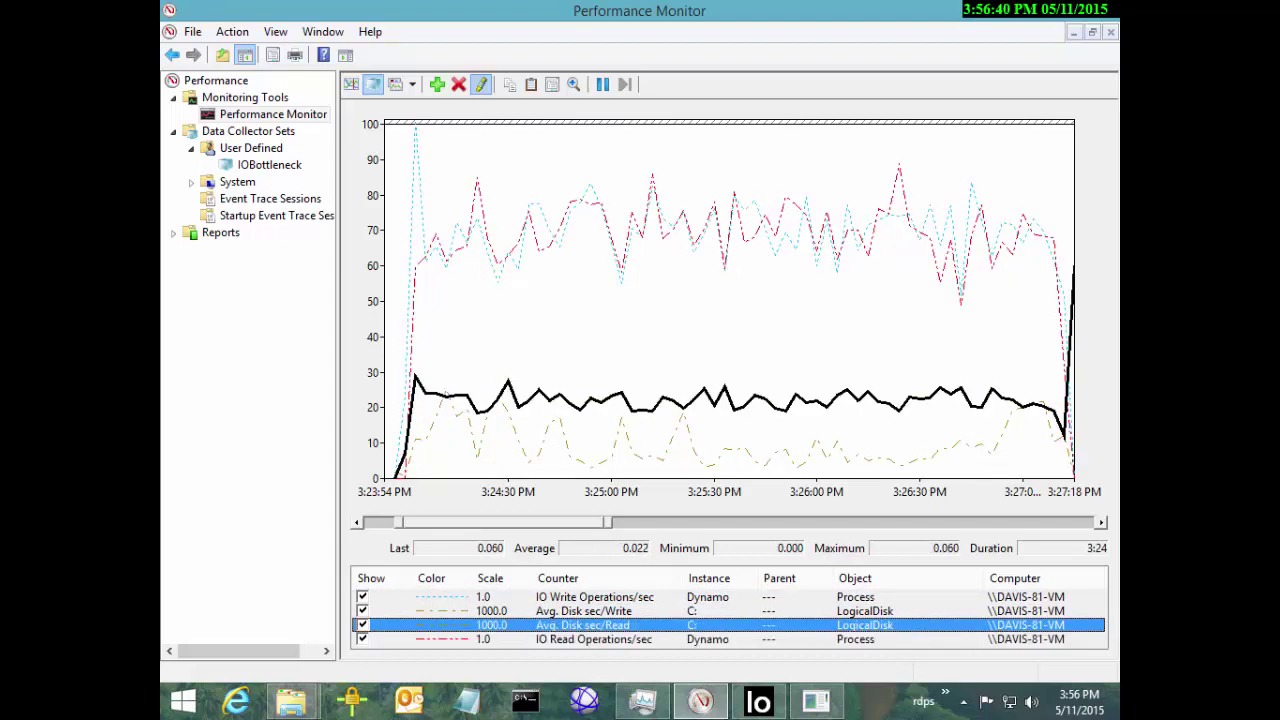
Step: Alternate the highlight between the C: Avg. Disk sec/Write and Avg. Disk sec/Read lines, and compare them with the Dynamo counters
{"action": "left_click", "coordinate": [594, 611]}
{"action": "left_click", "coordinate": [594, 625]}
{"action": "key", "text": "Up"}
{"action": "key", "text": "Down"}
{"action": "key", "text": "Up"}
{"action": "key", "text": "Down"}
{"action": "key", "text": "Up"}
{"action": "key", "text": "Down"}
{"action": "key", "text": "Up"}
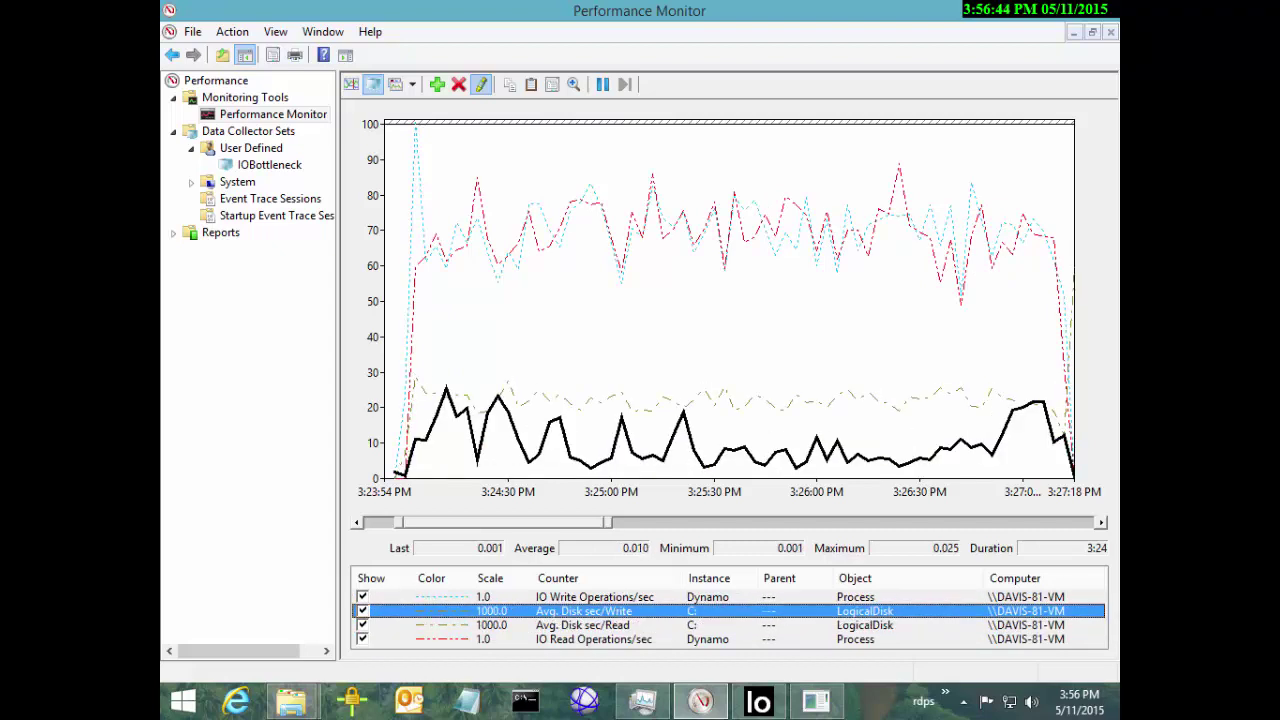
{"action": "key", "text": "Down"}
{"action": "key", "text": "Down"}
{"action": "key", "text": "Up"}
{"action": "key", "text": "Up"}
{"action": "key", "text": "Up"}
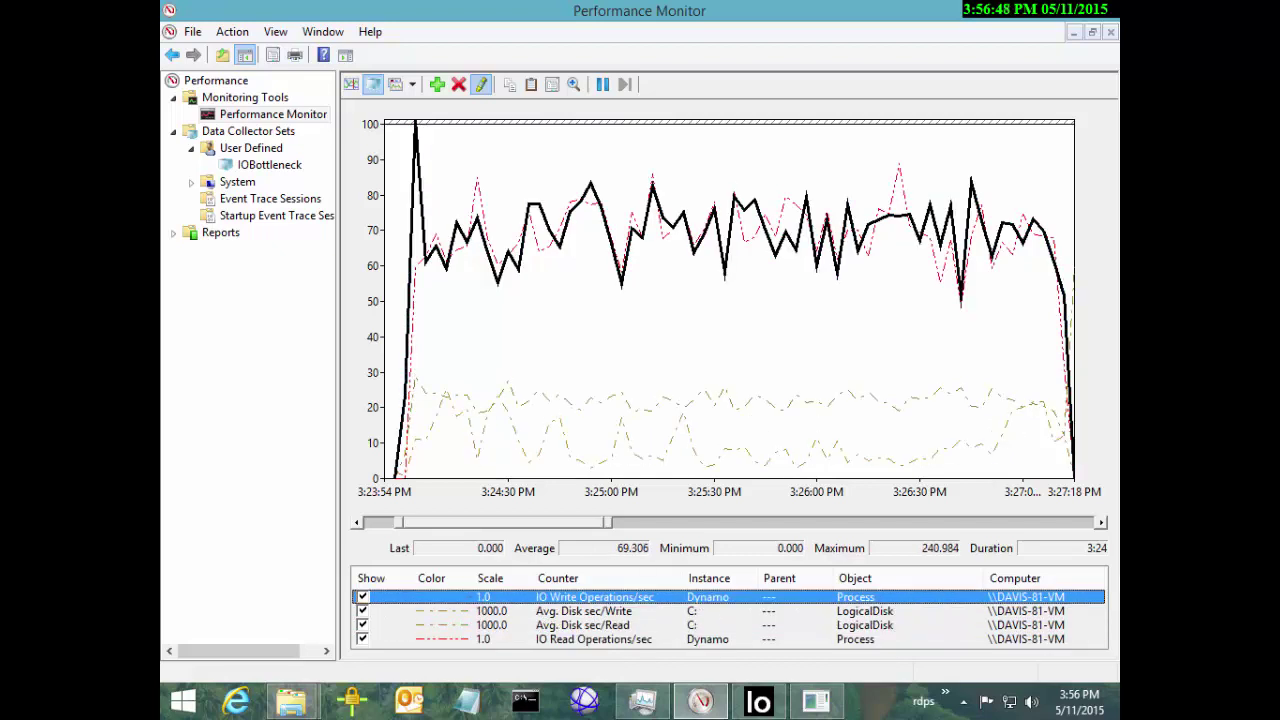
Step: Zoom the graph out to the full log range, 3:23:24 PM to 3:35:28 PM, and highlight Dynamo's IO Write Operations/sec line
{"action": "right_click", "coordinate": [538, 277]}
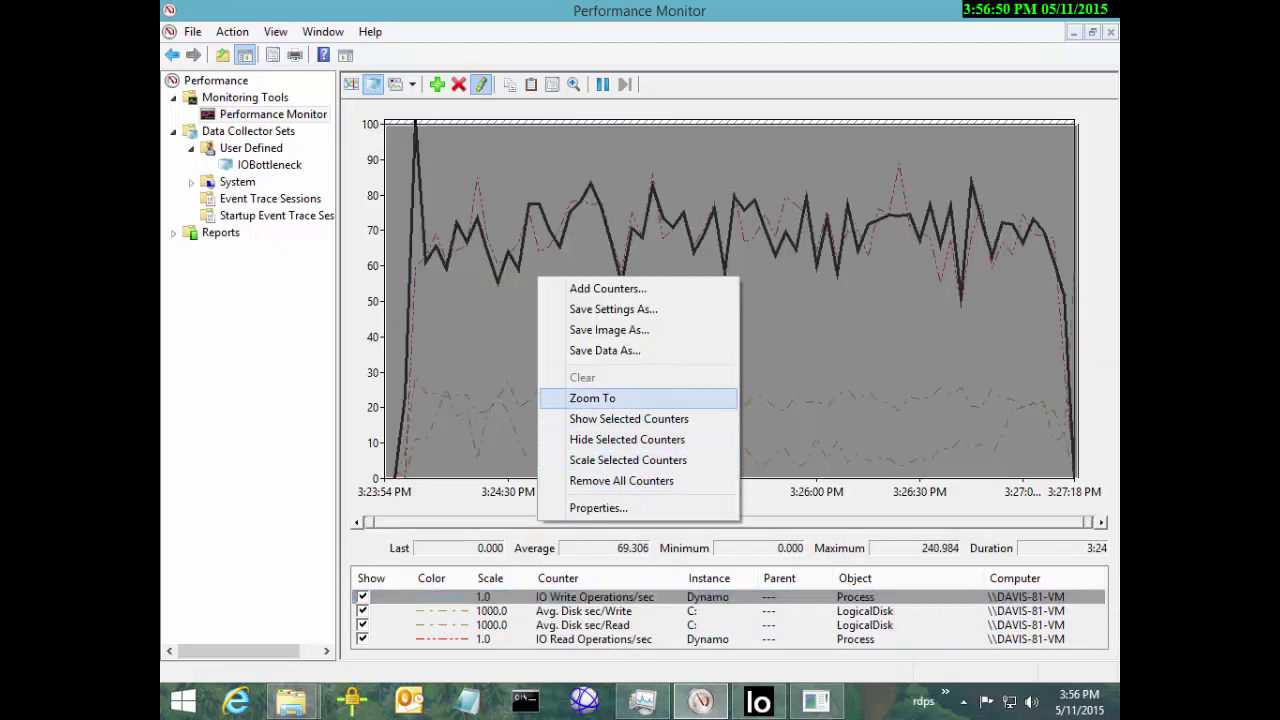
{"action": "left_click", "coordinate": [593, 398]}
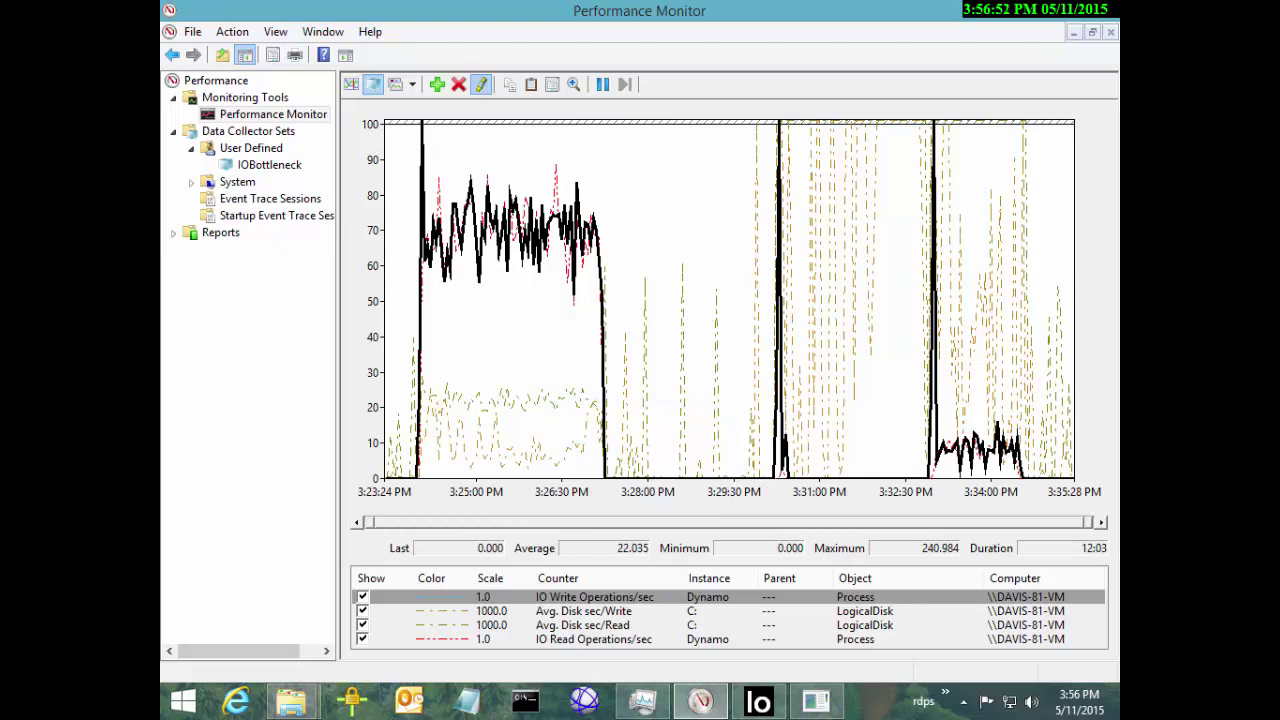
{"action": "left_click", "coordinate": [594, 597]}
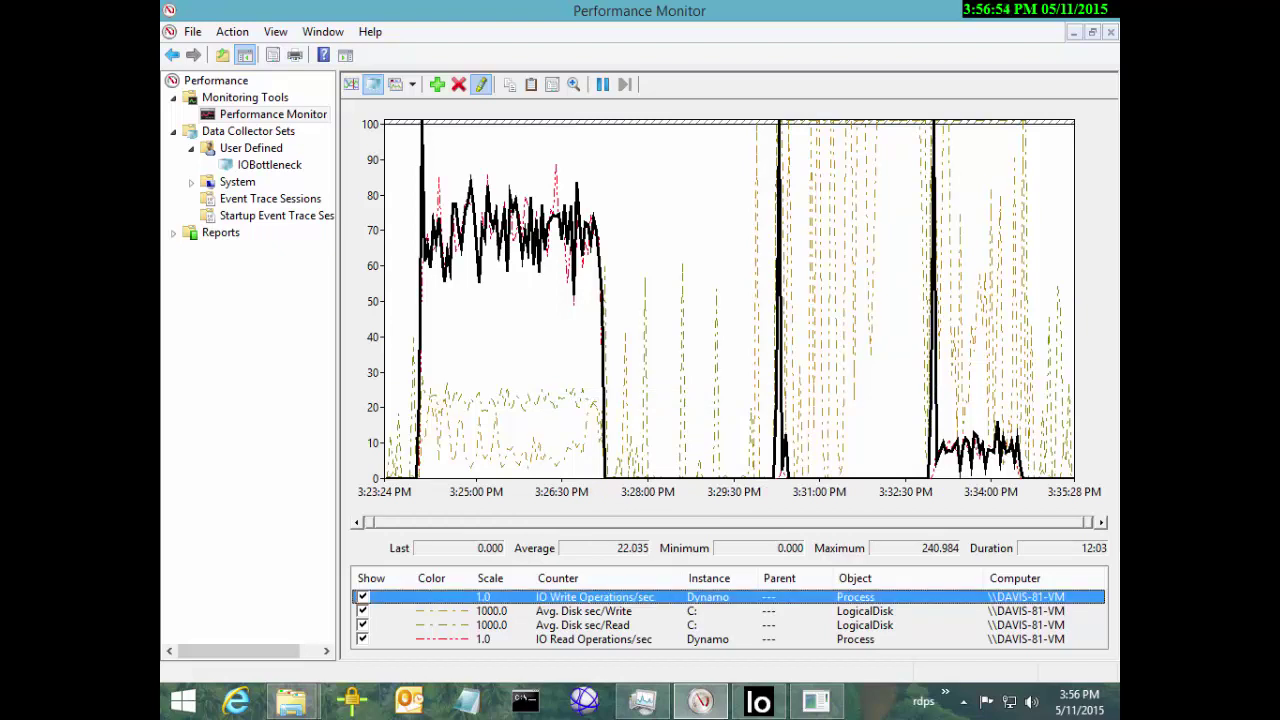
Step: Highlight Dynamo's IO Read Operations/sec line, circle its stretch around 3:34:00 PM on screen, and clear the markup
{"action": "key", "text": "Down"}
{"action": "key", "text": "Down"}
{"action": "key", "text": "Down"}
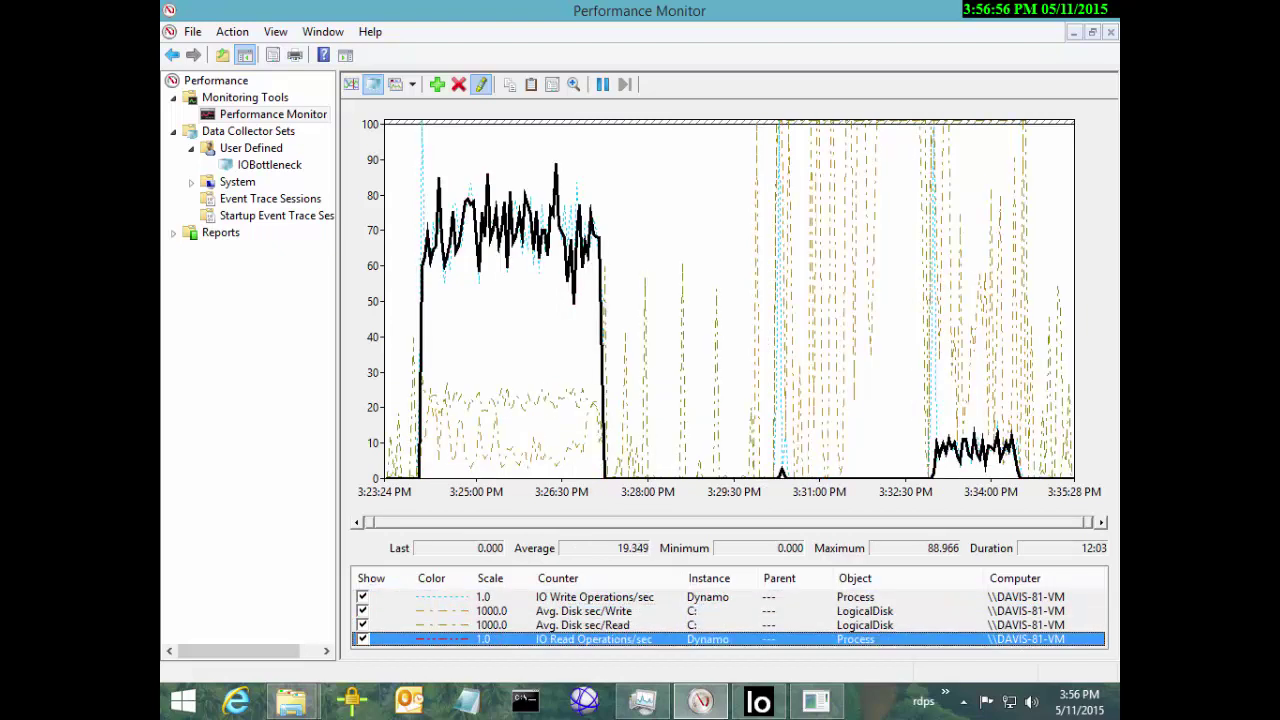
{"action": "key", "text": "Up"}
{"action": "key", "text": "Down"}
{"action": "mouse_move", "coordinate": [1014, 491]}
{"action": "left_mouse_down"}
{"action": "mouse_move", "coordinate": [930, 400]}
{"action": "mouse_move", "coordinate": [985, 492]}
{"action": "left_mouse_up"}
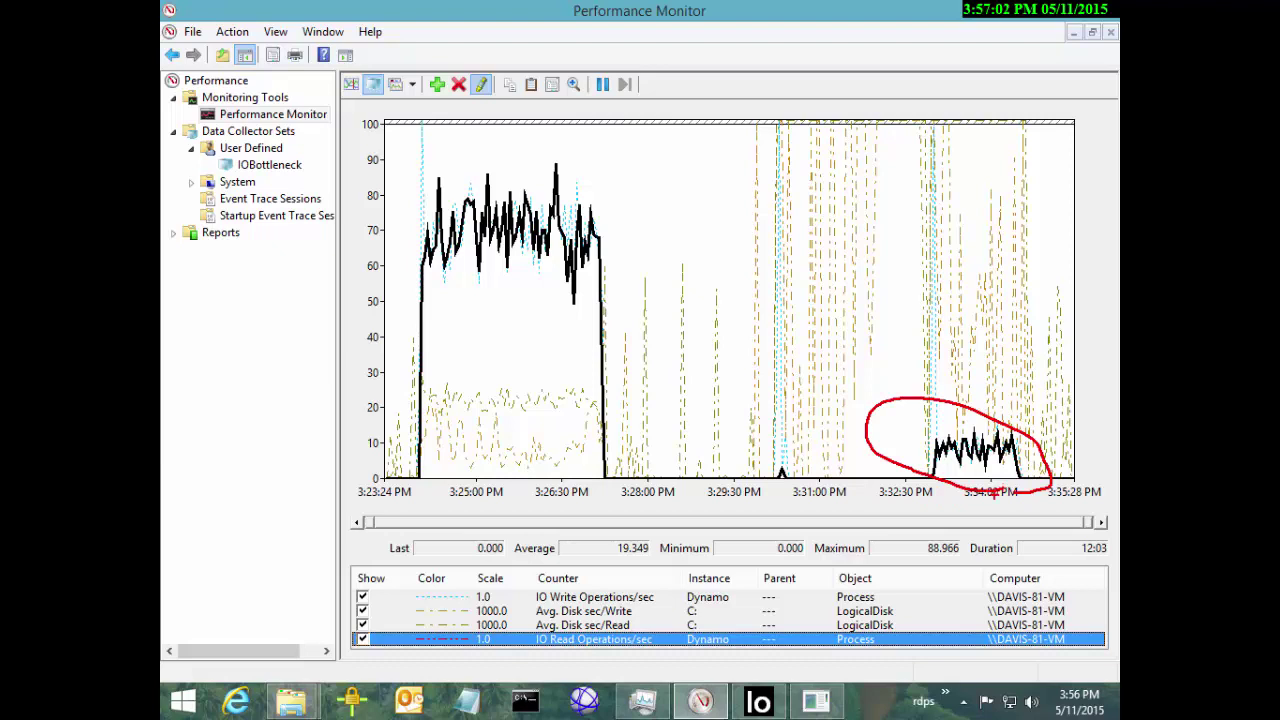
{"action": "key", "text": "Escape"}
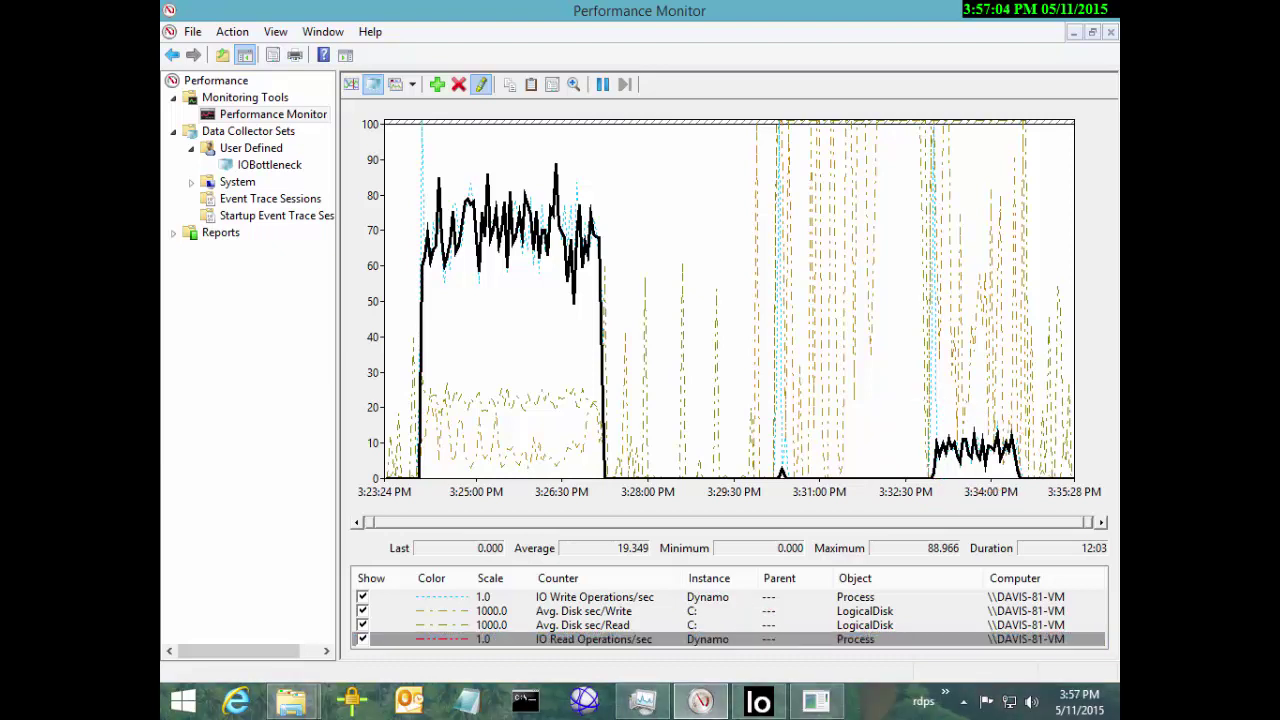
Step: Compare Dynamo's read and write operation lines with the C: disk latency lines across the full log range
{"action": "left_click", "coordinate": [594, 597]}
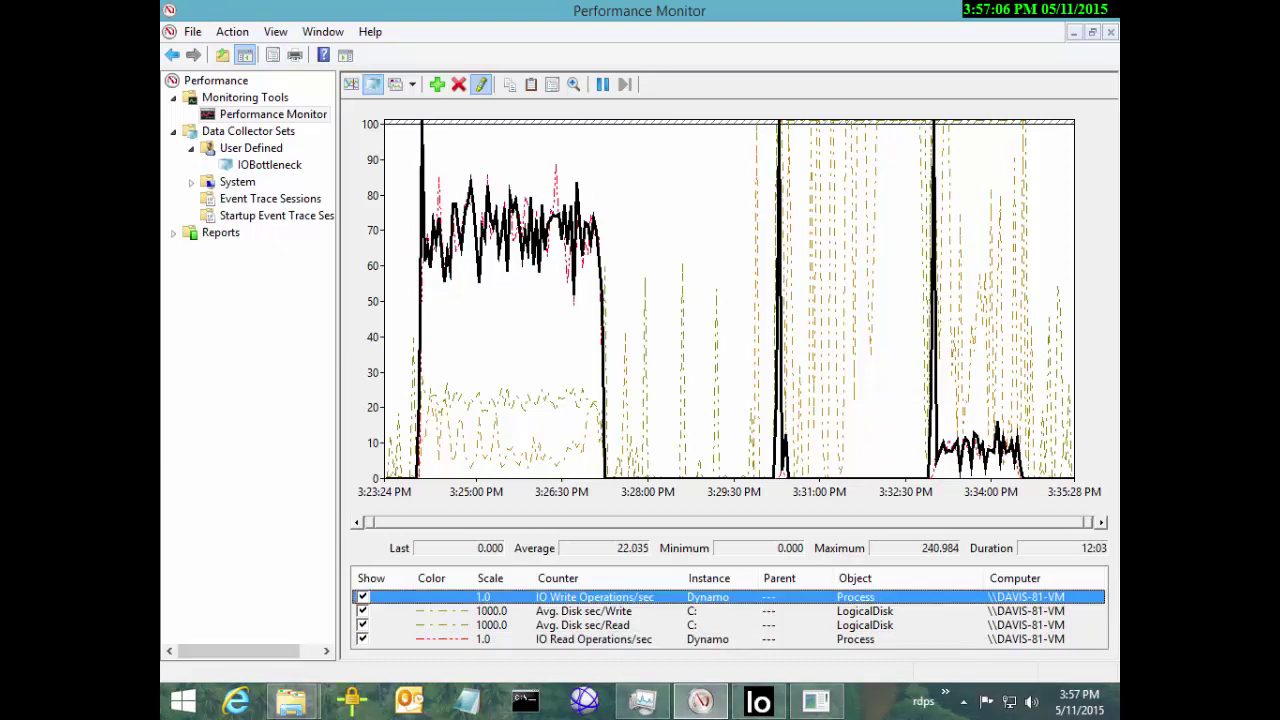
{"action": "key", "text": "Down"}
{"action": "key", "text": "Down"}
{"action": "key", "text": "Down"}
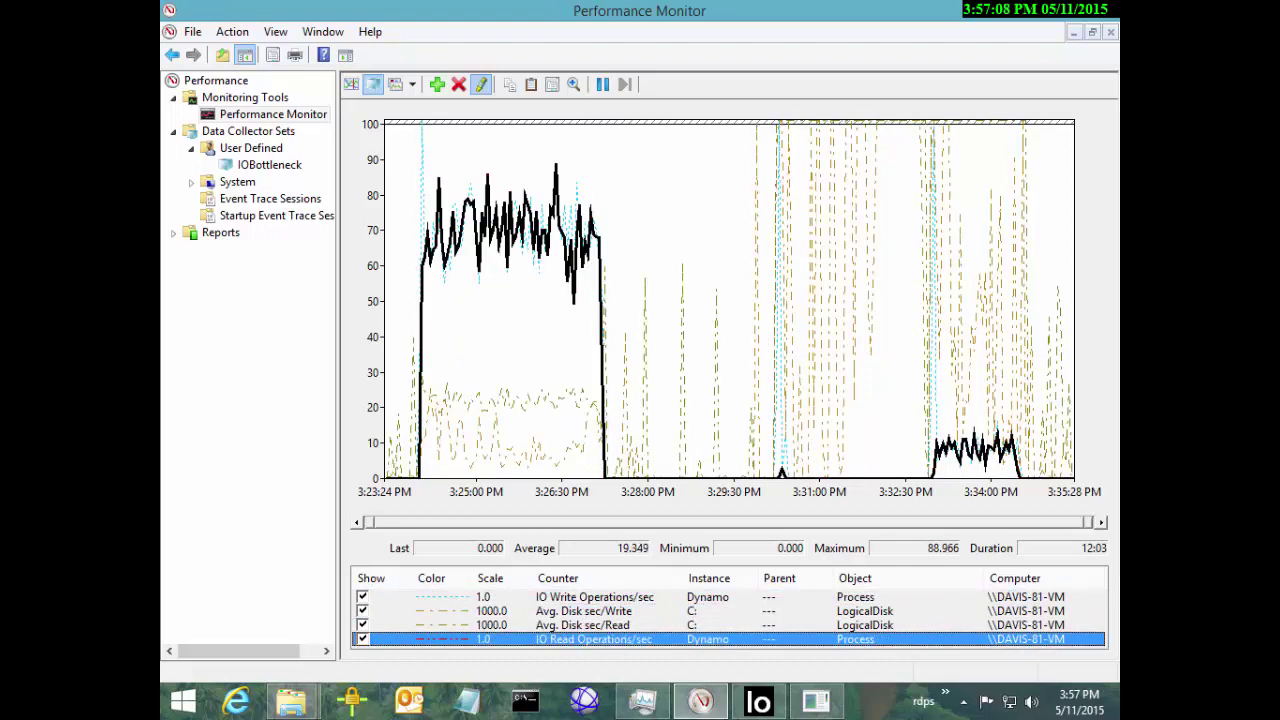
{"action": "key", "text": "Up"}
{"action": "key", "text": "Up"}
{"action": "key", "text": "Up"}
{"action": "key", "text": "Down"}
{"action": "key", "text": "Down"}
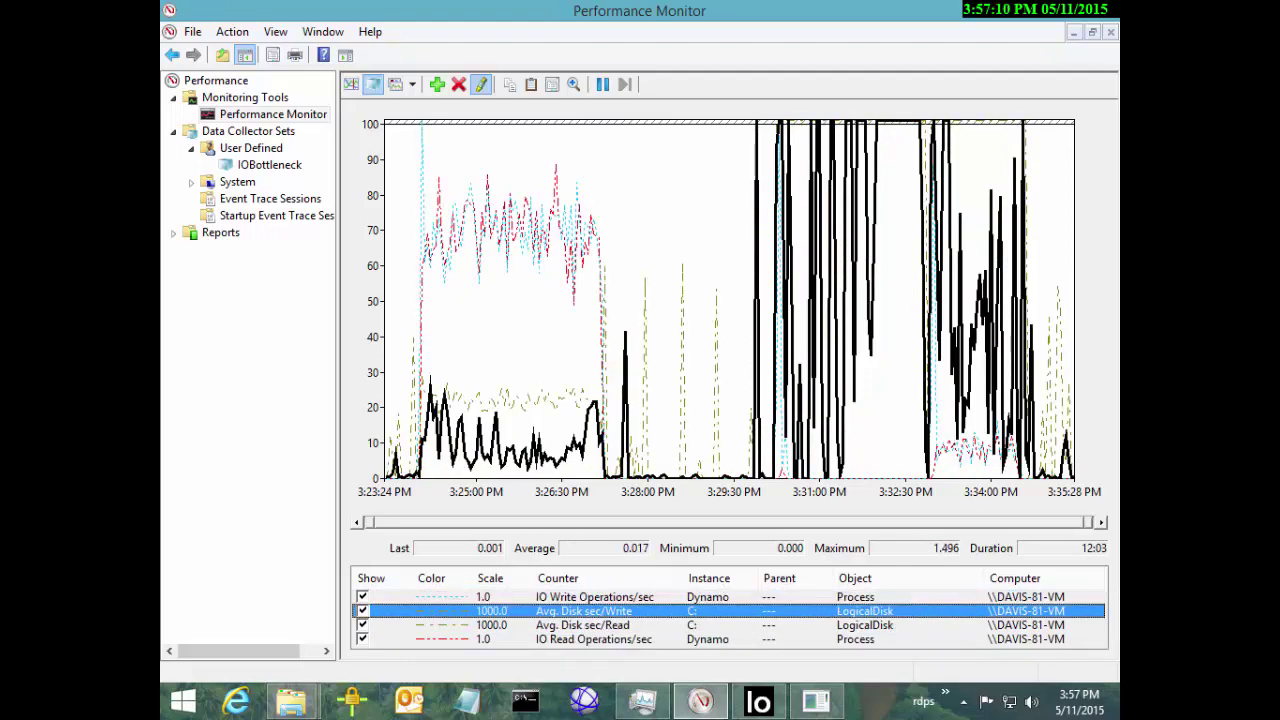
{"action": "key", "text": "Up"}
{"action": "key", "text": "Up"}
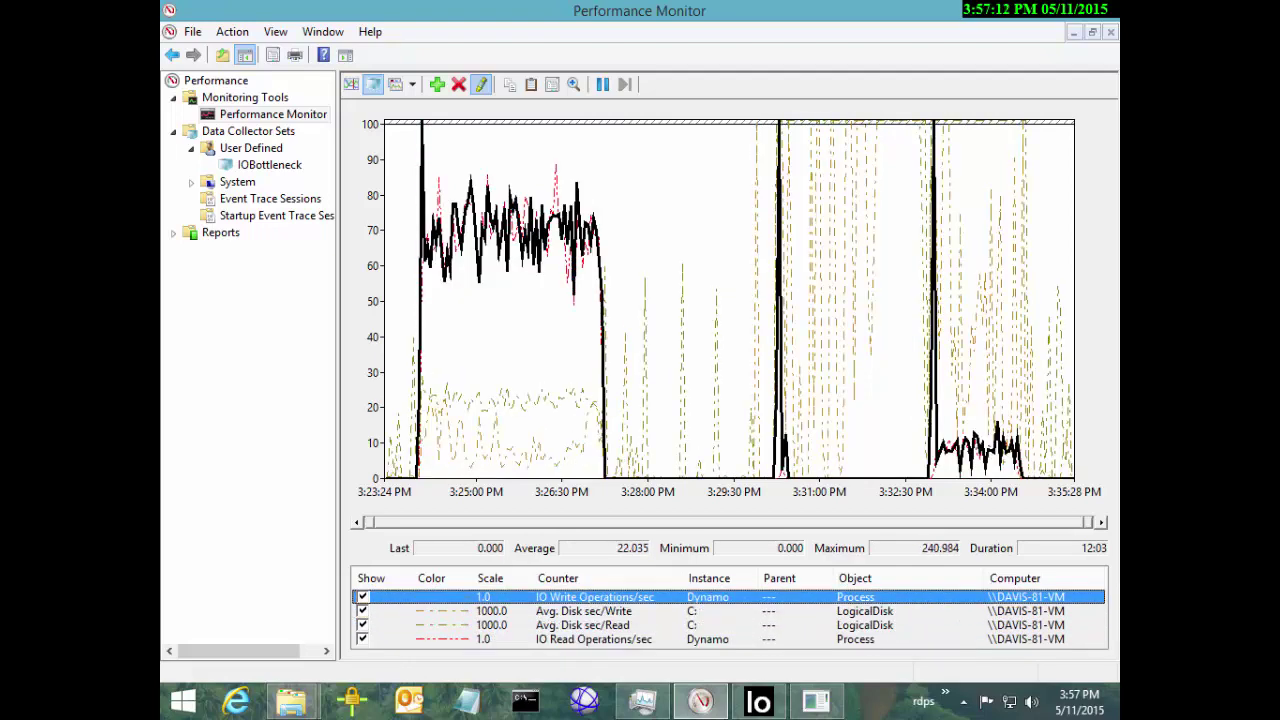
{"action": "key", "text": "Down"}
{"action": "key", "text": "Down"}
{"action": "key", "text": "Down"}
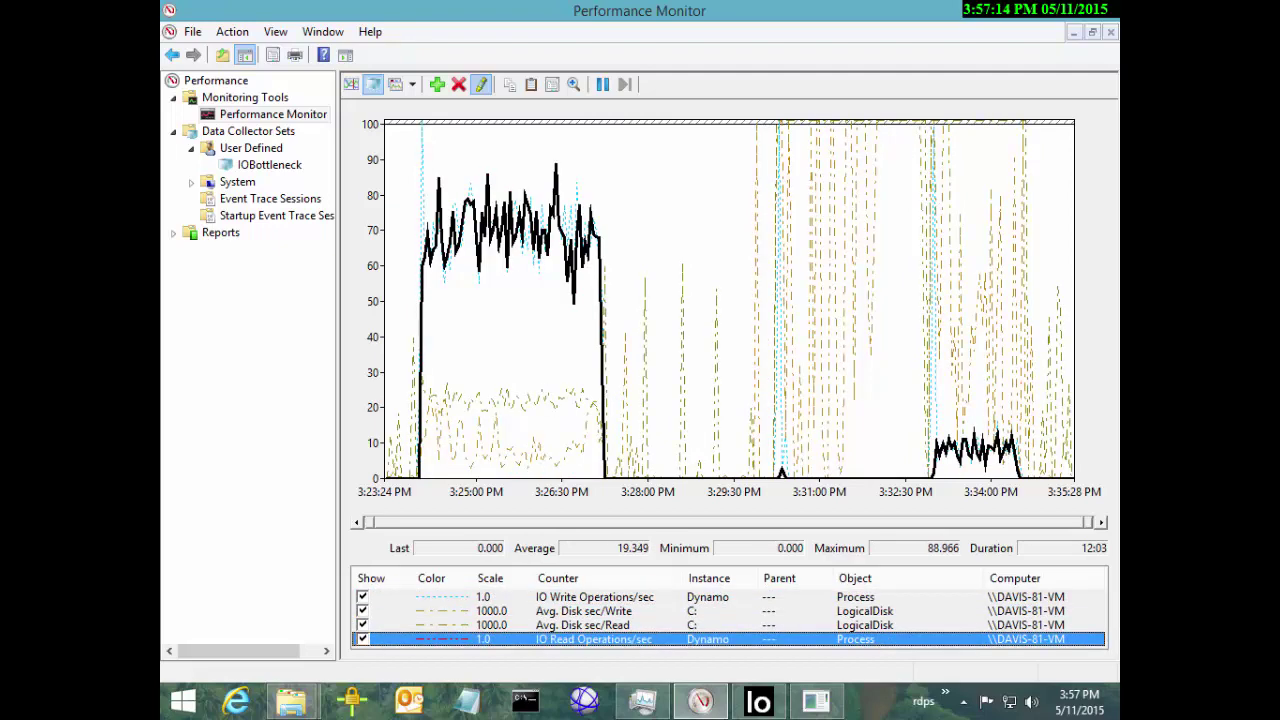
{"action": "key", "text": "Up"}
{"action": "key", "text": "Up"}
{"action": "key", "text": "Up"}
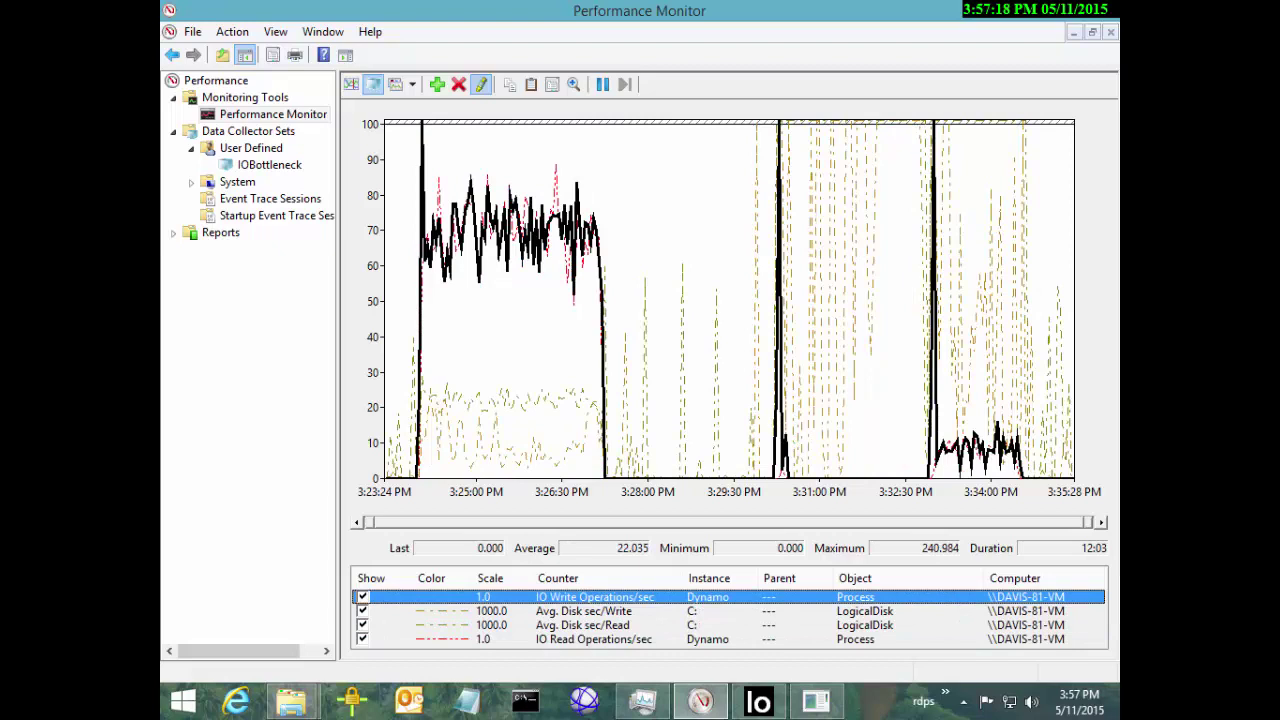
Step: Highlight both Dynamo counters together, and check the results display in Iometer before returning to Performance Monitor
{"action": "left_click", "coordinate": [594, 639], "text": "ctrl"}
{"action": "left_click", "coordinate": [758, 701]}
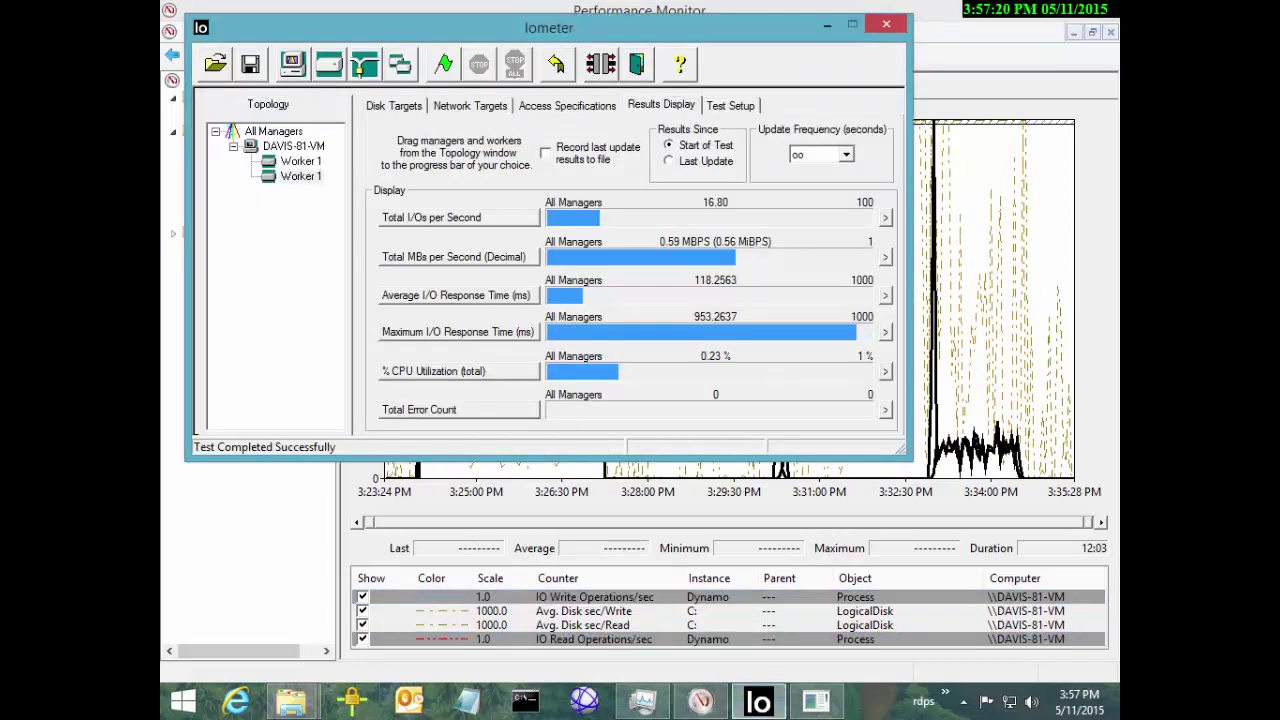
{"action": "left_click", "coordinate": [827, 24]}
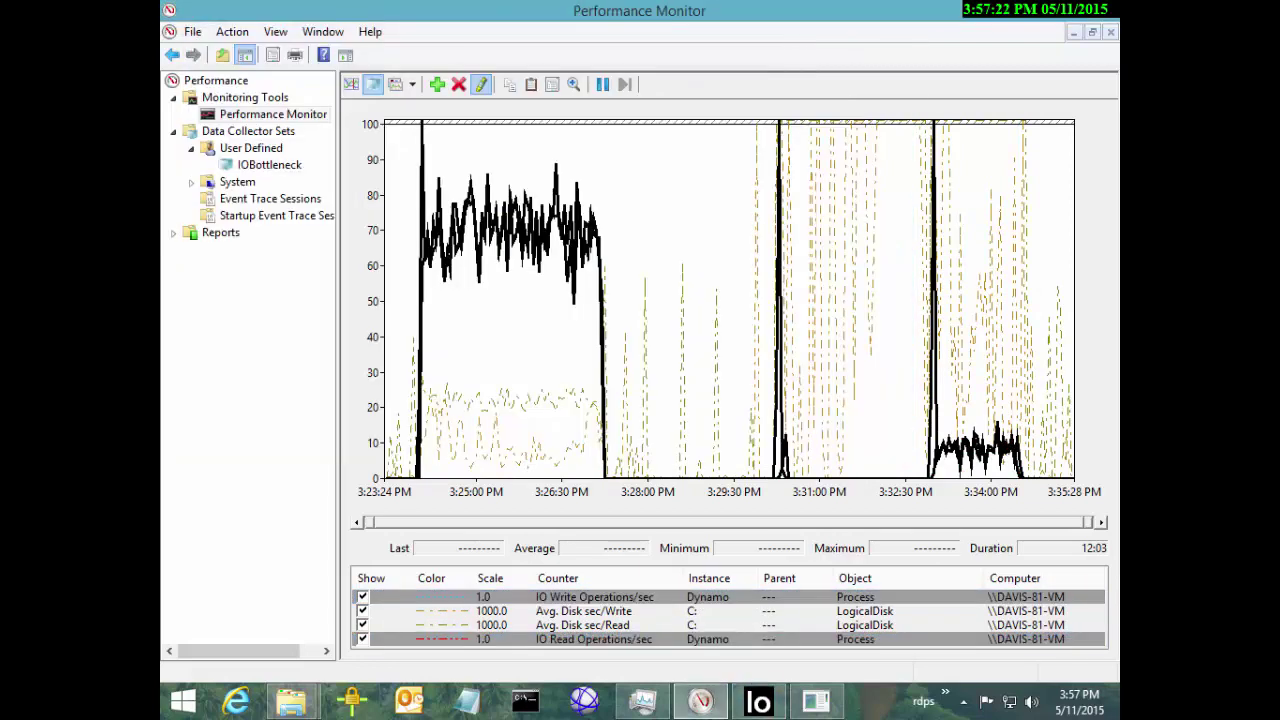
Step: Switch to File Explorer, view the testFile and iometer-1.1.0-win64.x86_64-bin folders with the Dynamo application, and minimize both windows
{"action": "mouse_move", "coordinate": [291, 700]}
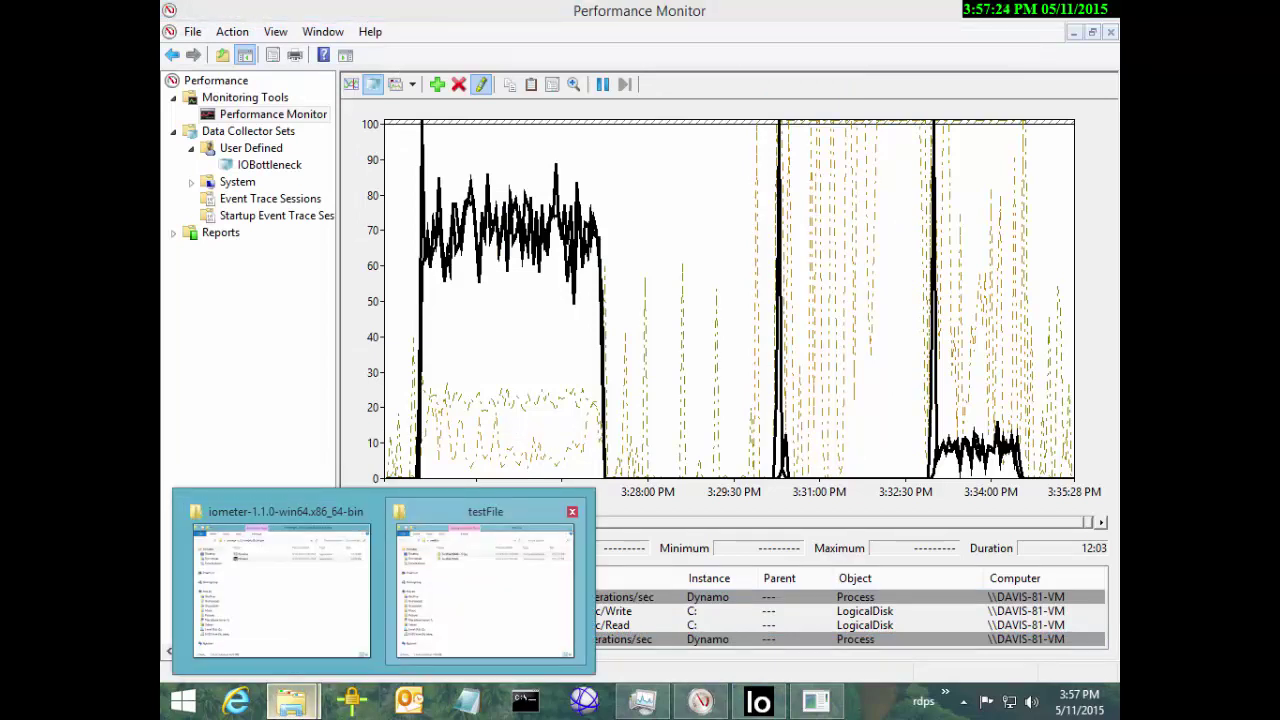
{"action": "left_click", "coordinate": [485, 585]}
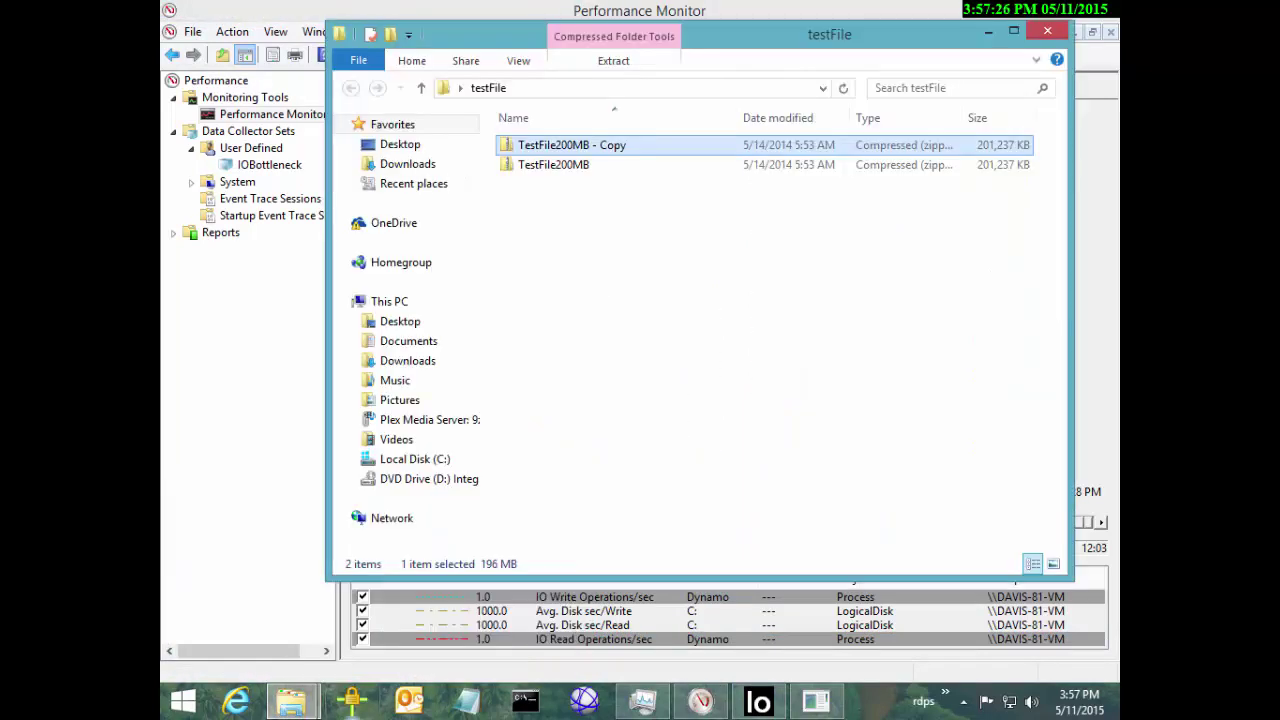
{"action": "mouse_move", "coordinate": [291, 700]}
{"action": "left_click", "coordinate": [277, 590]}
{"action": "left_click", "coordinate": [534, 228]}
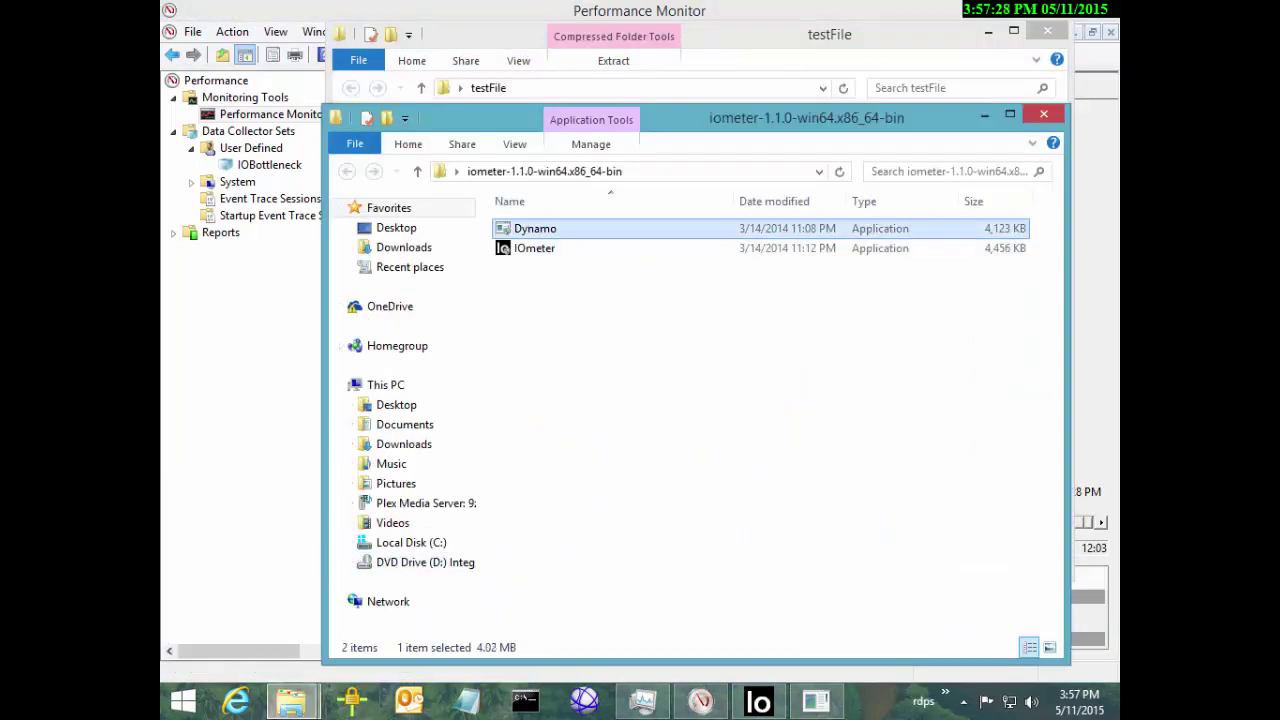
{"action": "left_click", "coordinate": [984, 114]}
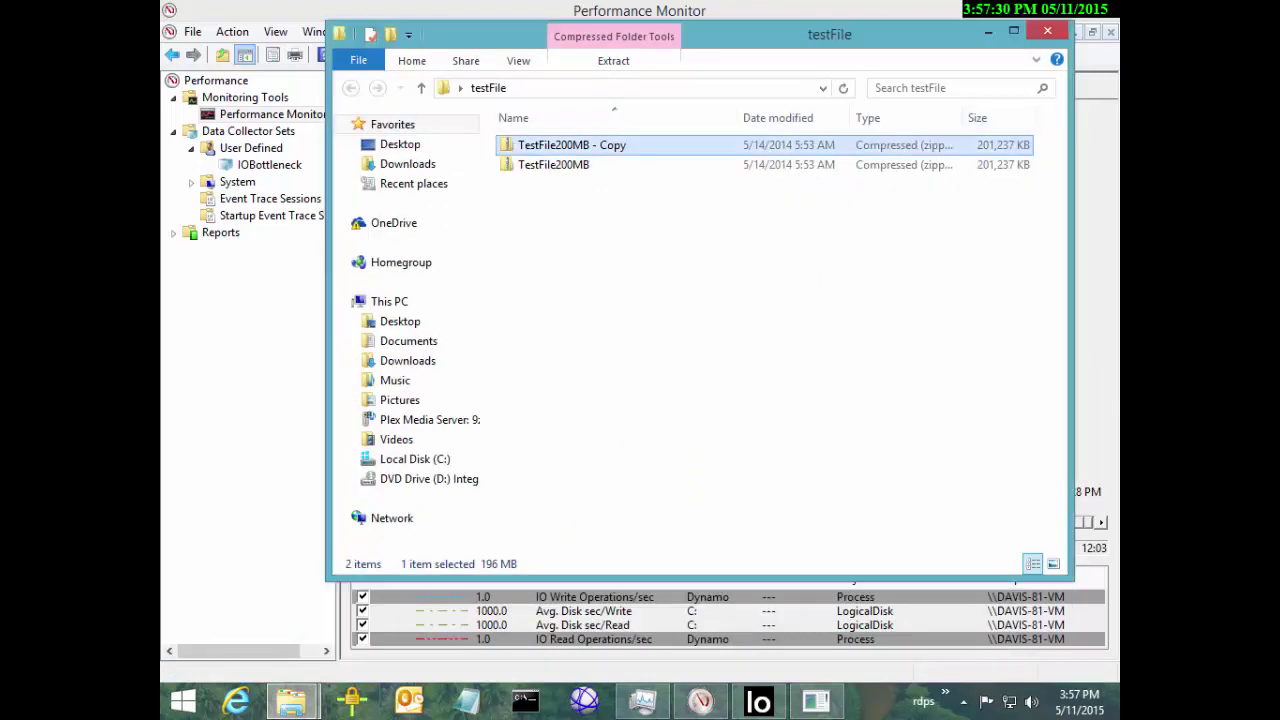
{"action": "left_click", "coordinate": [988, 32]}
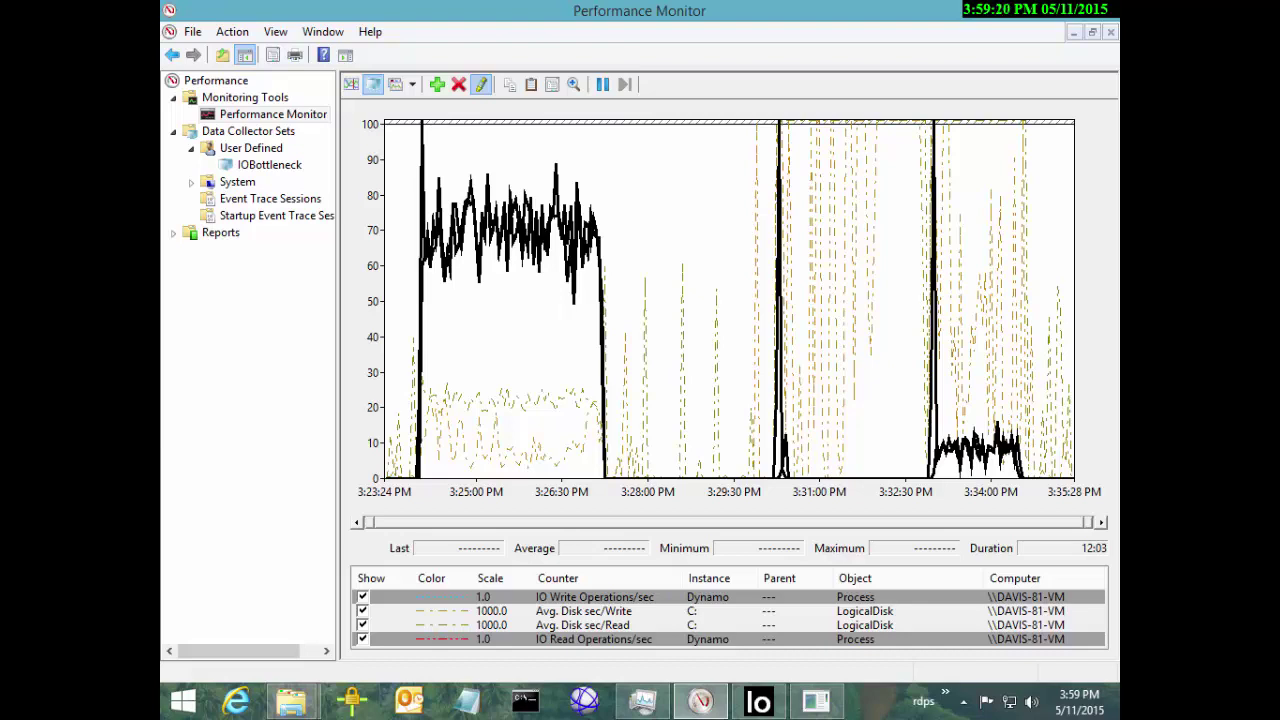
Step: Highlight the C: Avg. Disk sec/Write line on the full-range Performance Monitor graph
{"action": "left_click", "coordinate": [583, 611]}
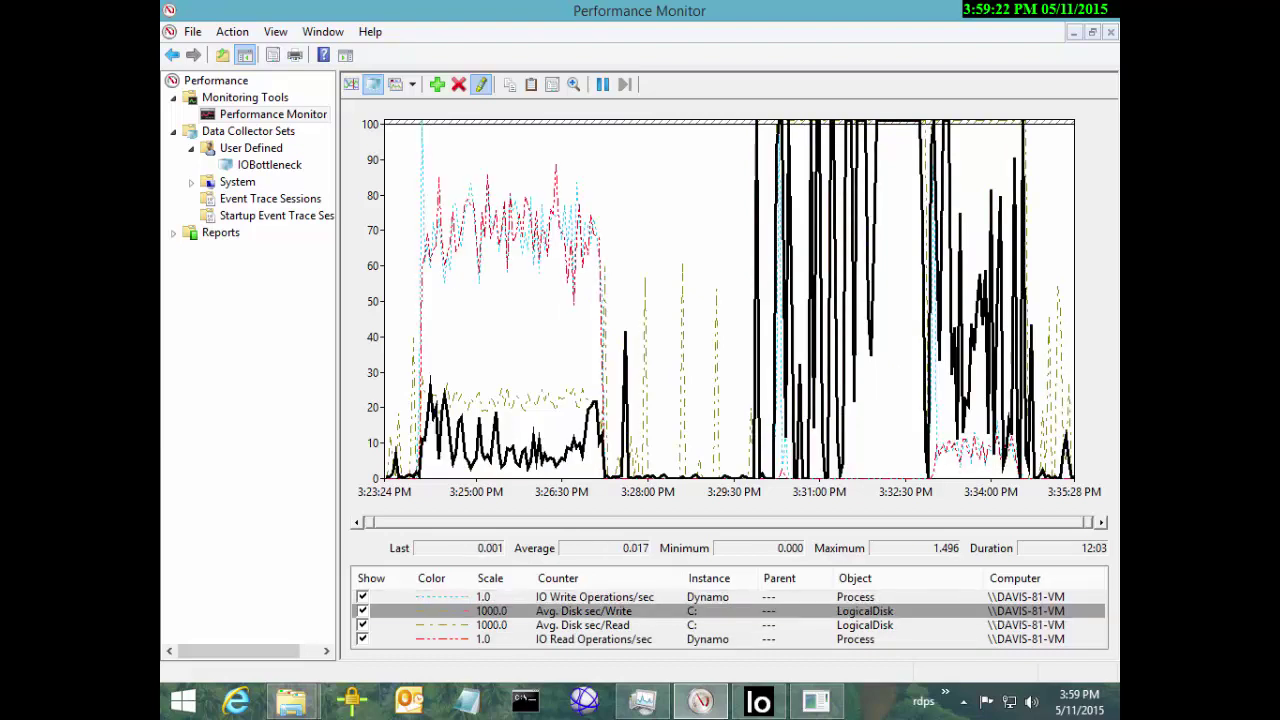
Step: Set the color of the C: Avg. Disk sec/Write counter line to red
{"action": "right_click", "coordinate": [603, 611]}
{"action": "left_click", "coordinate": [632, 600]}
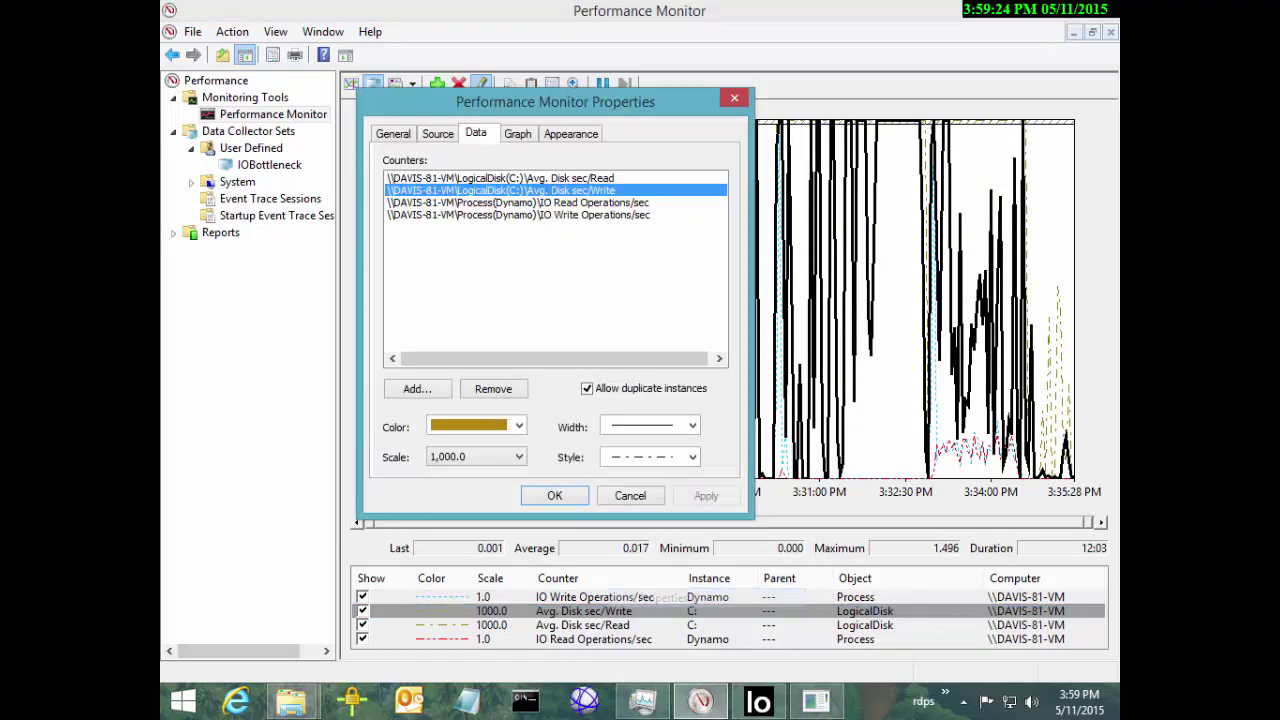
{"action": "left_click", "coordinate": [518, 425]}
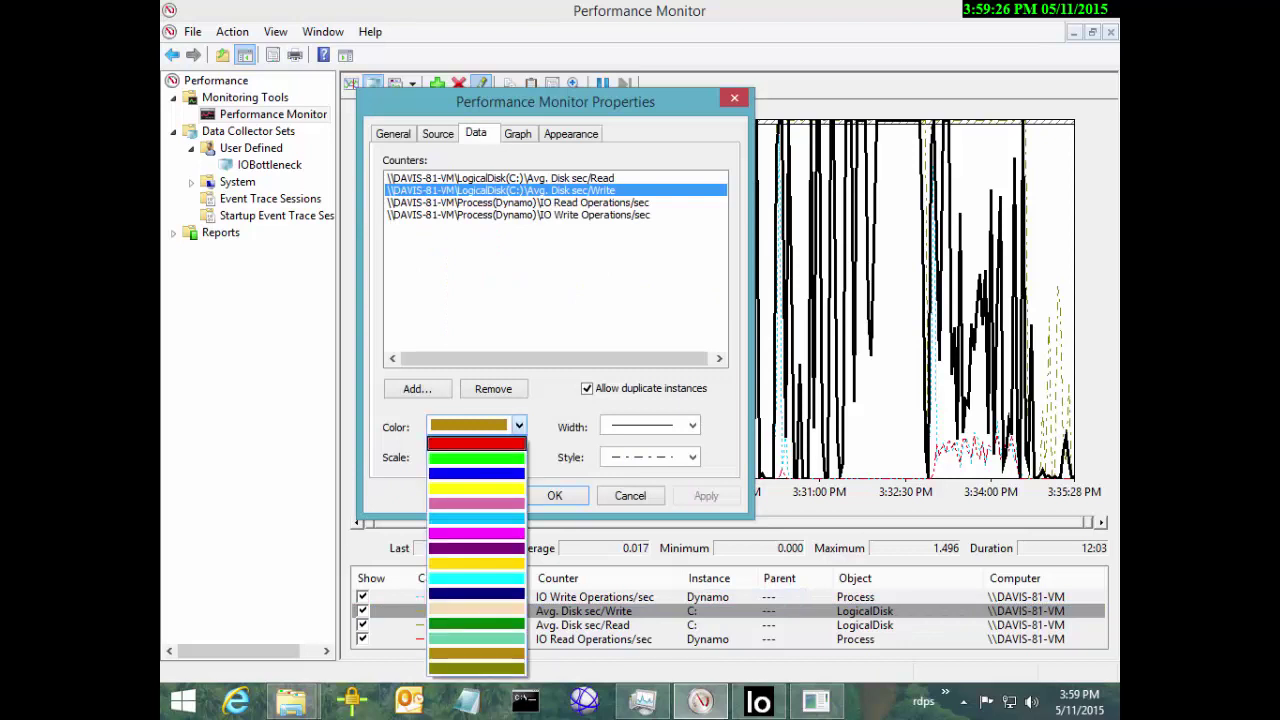
{"action": "left_click", "coordinate": [476, 442]}
{"action": "key", "text": "Return"}
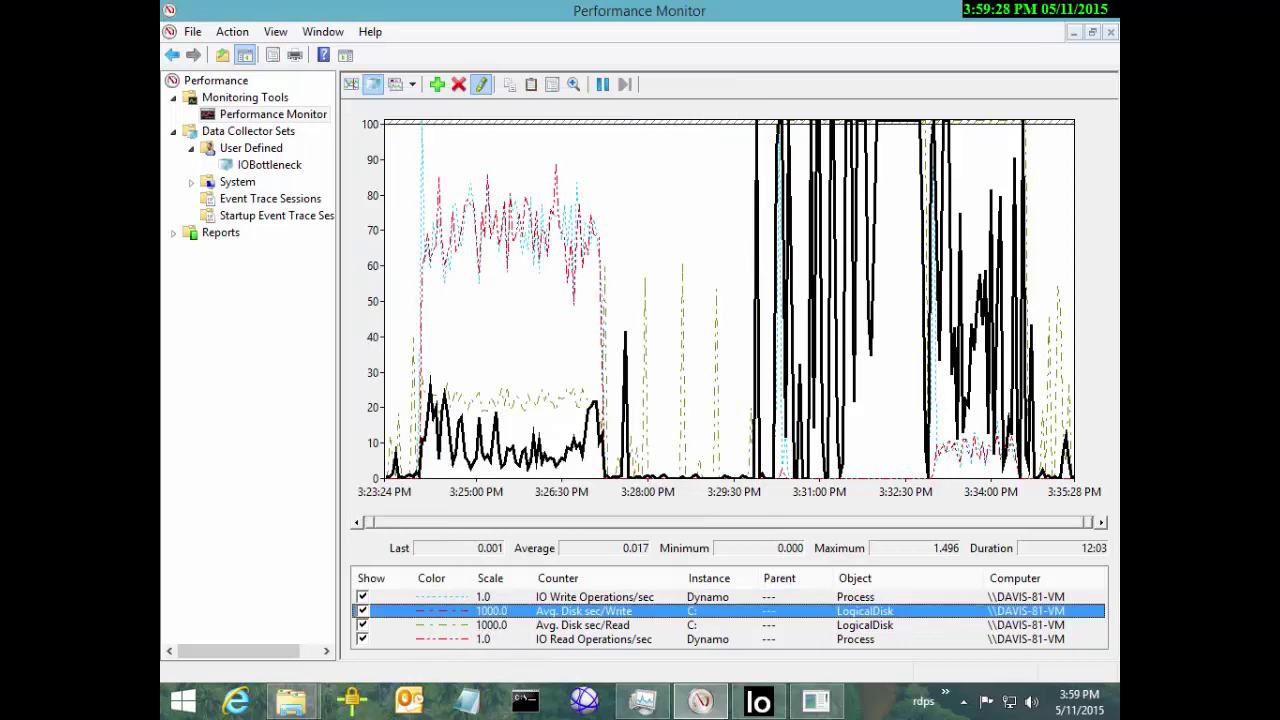
Step: Set the C: Avg. Disk sec/Read counter line to bright green with the next thicker line width
{"action": "right_click", "coordinate": [595, 624]}
{"action": "left_click", "coordinate": [655, 608]}
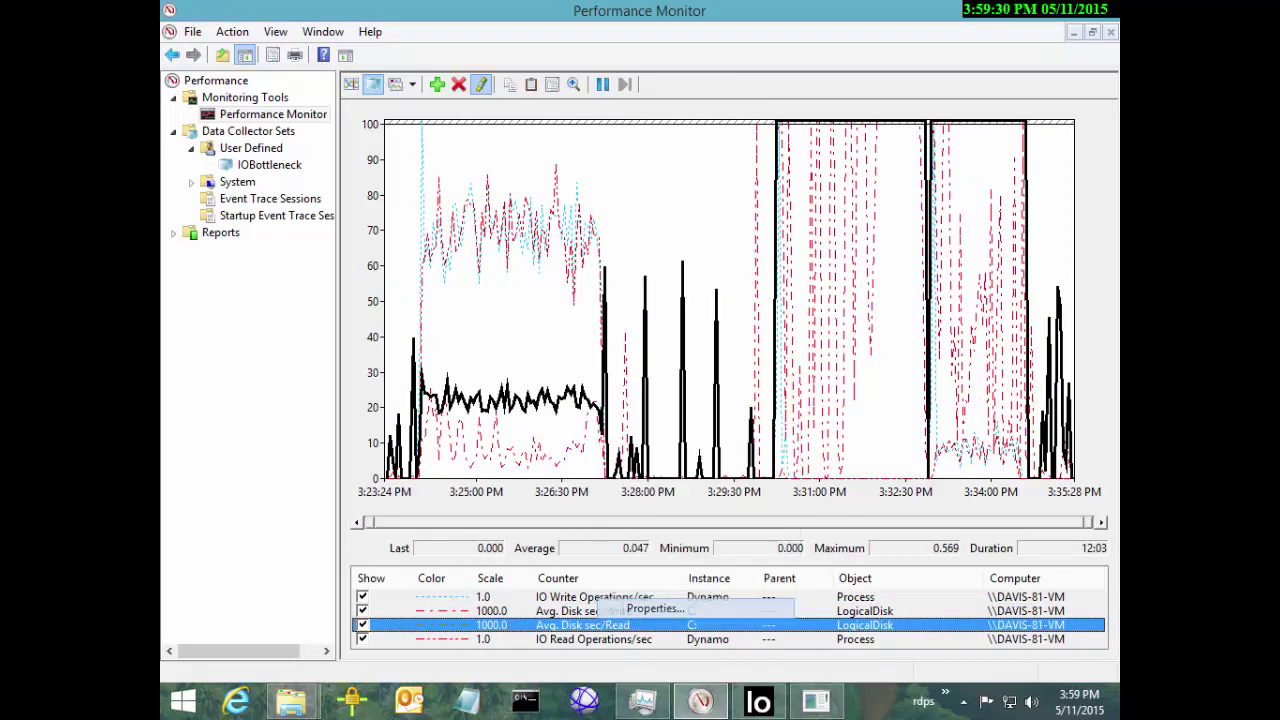
{"action": "left_click", "coordinate": [518, 425]}
{"action": "left_click", "coordinate": [476, 457]}
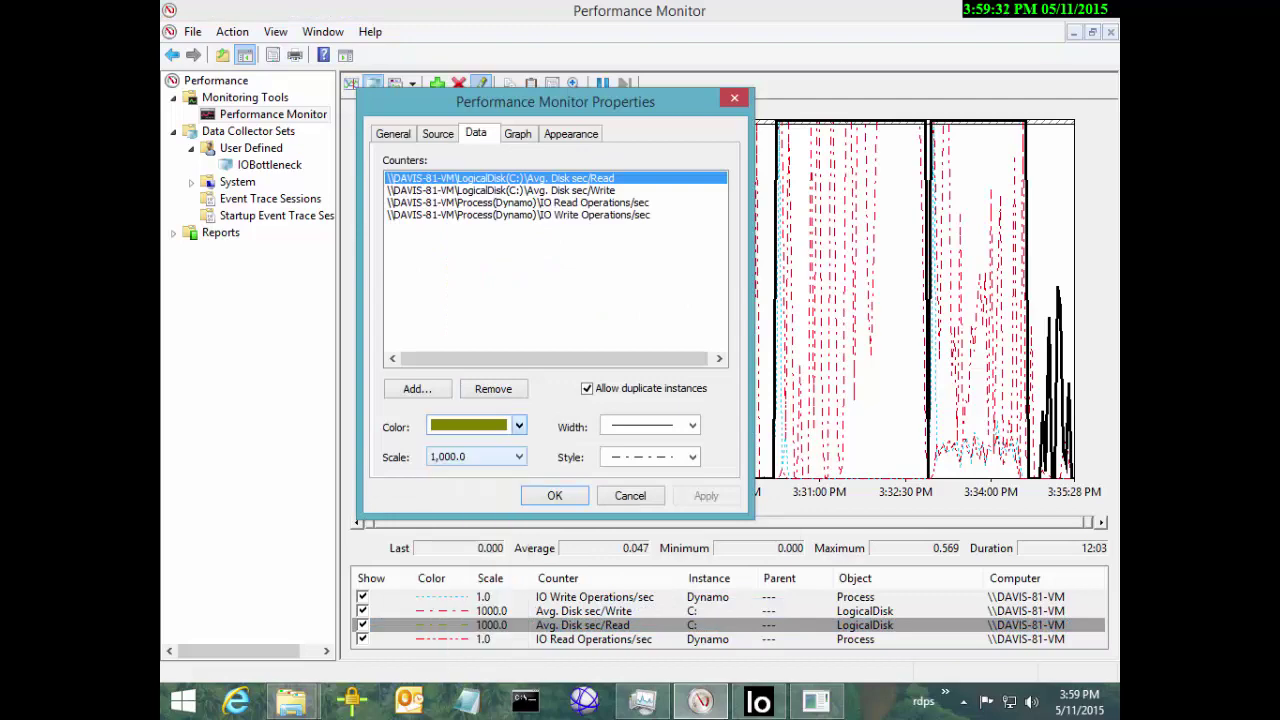
{"action": "left_click", "coordinate": [692, 425]}
{"action": "left_click", "coordinate": [650, 473]}
{"action": "left_click", "coordinate": [554, 495]}
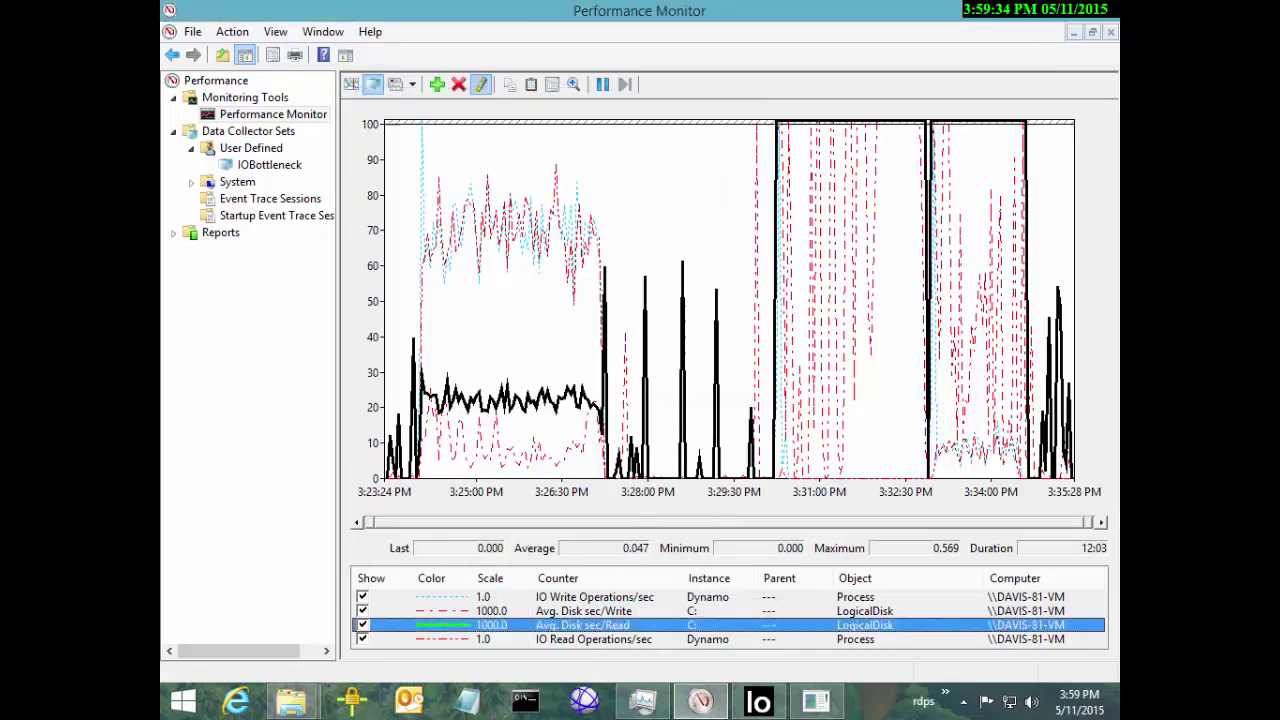
Step: Set the C: Avg. Disk sec/Write counter line to the next thicker line width
{"action": "right_click", "coordinate": [592, 611]}
{"action": "left_click", "coordinate": [645, 600]}
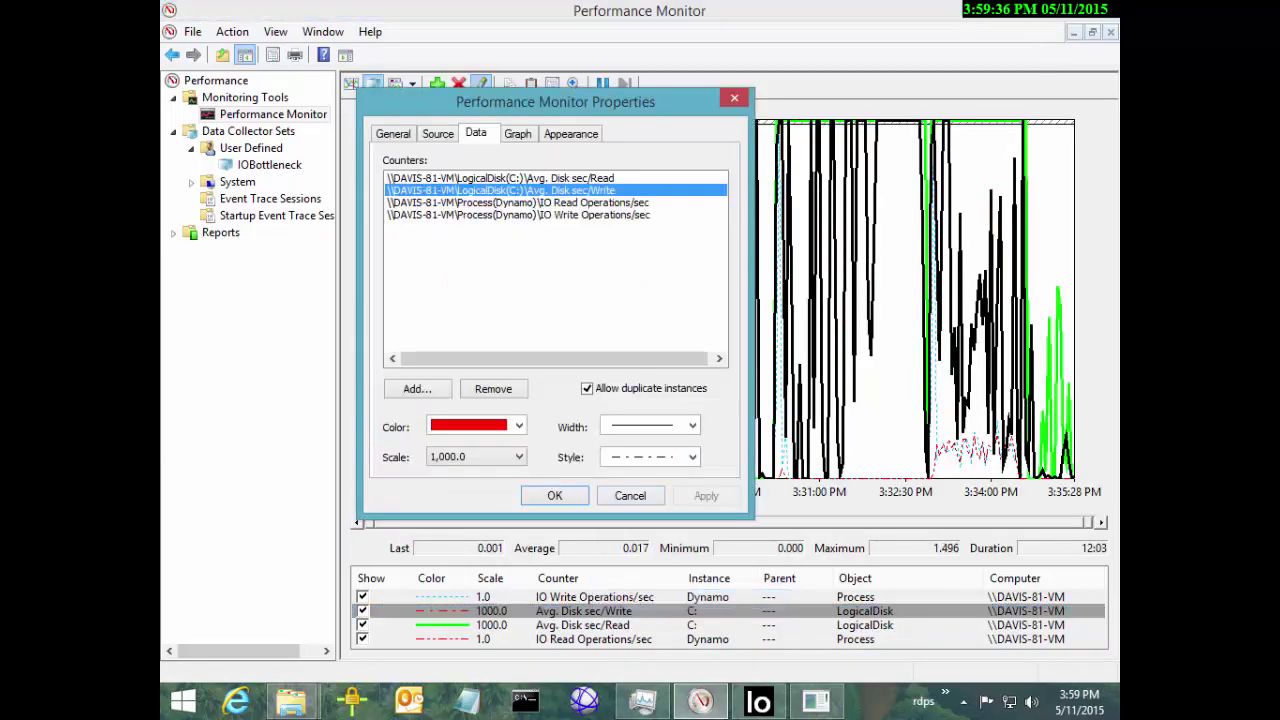
{"action": "left_click", "coordinate": [692, 425]}
{"action": "left_click", "coordinate": [650, 473]}
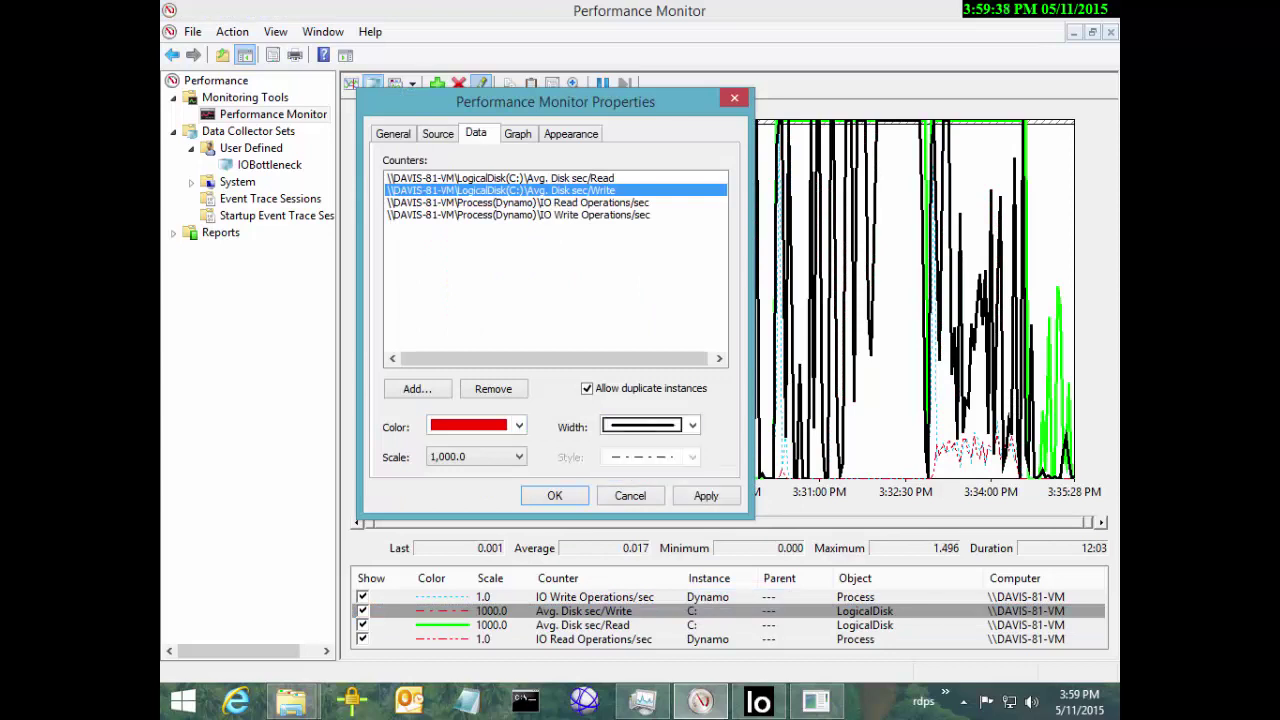
{"action": "key", "text": "Return"}
Step: Highlight Dynamo's write operations and the C: write latency in turn, and zoom the graph to 3:23:51–3:27:30 PM
{"action": "key", "text": "Up"}
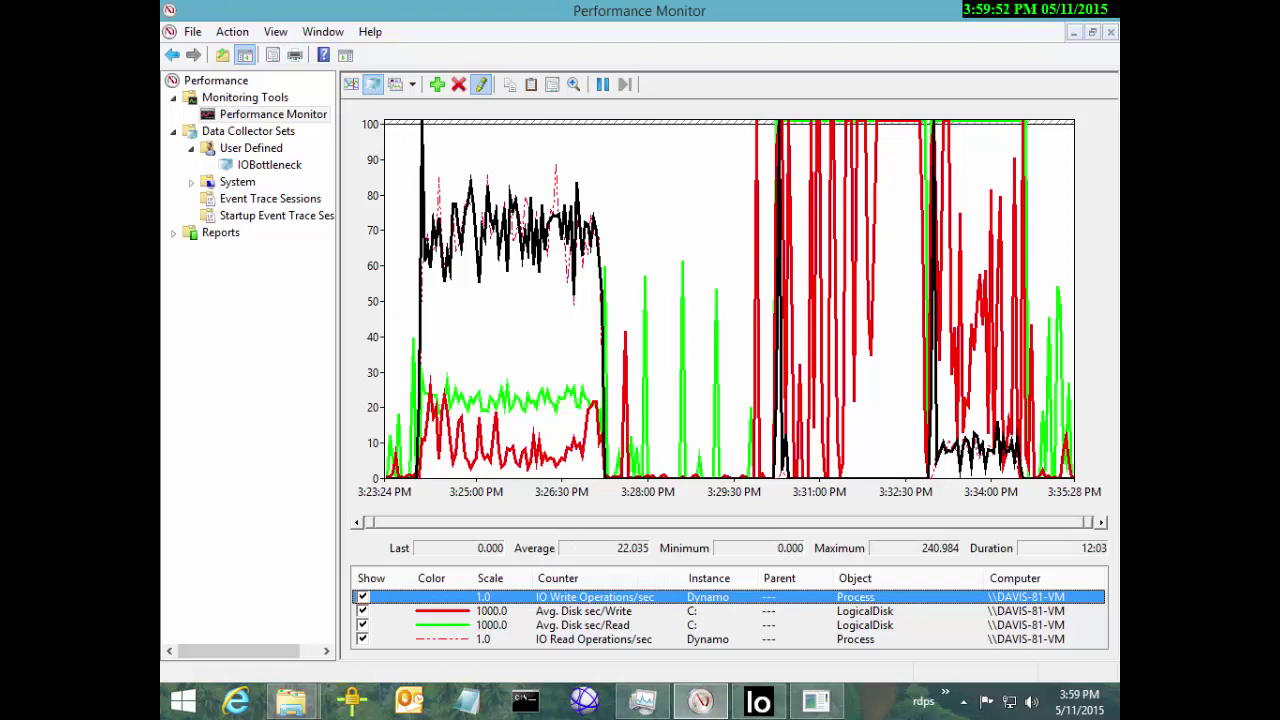
{"action": "left_click", "coordinate": [583, 611]}
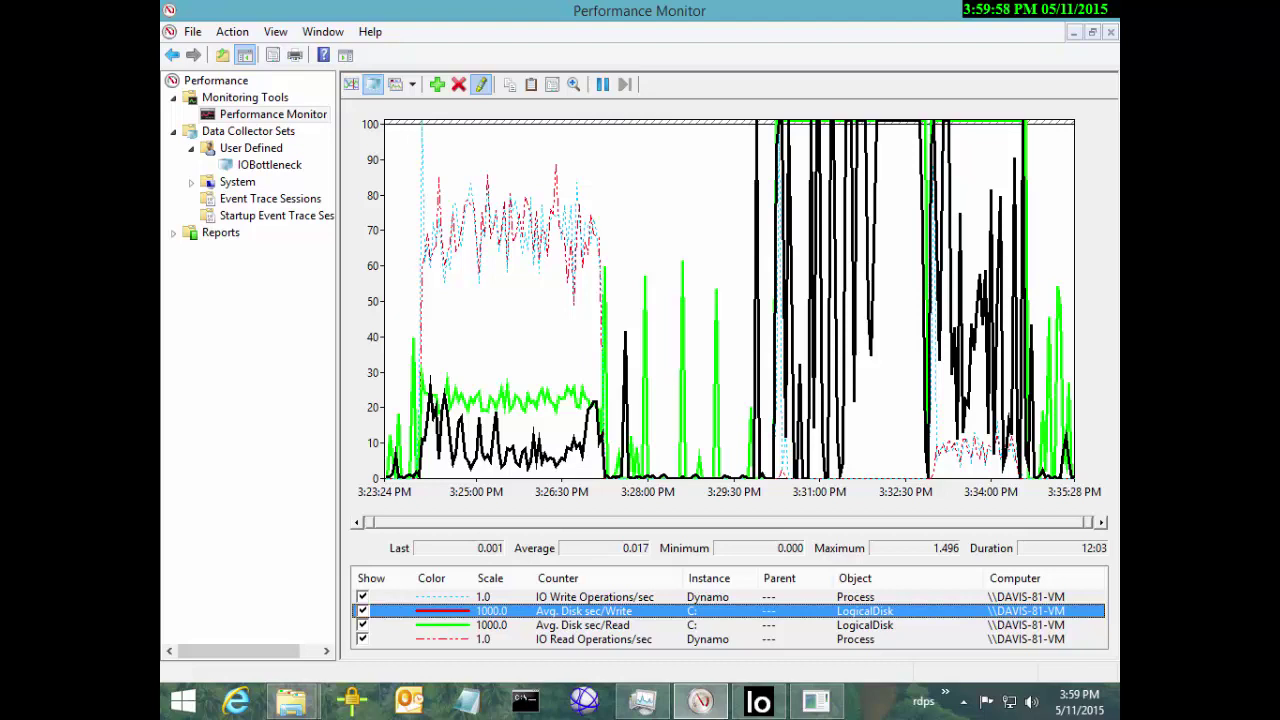
{"action": "left_click_drag", "start_coordinate": [413, 400], "coordinate": [618, 400]}
{"action": "right_click", "coordinate": [621, 385]}
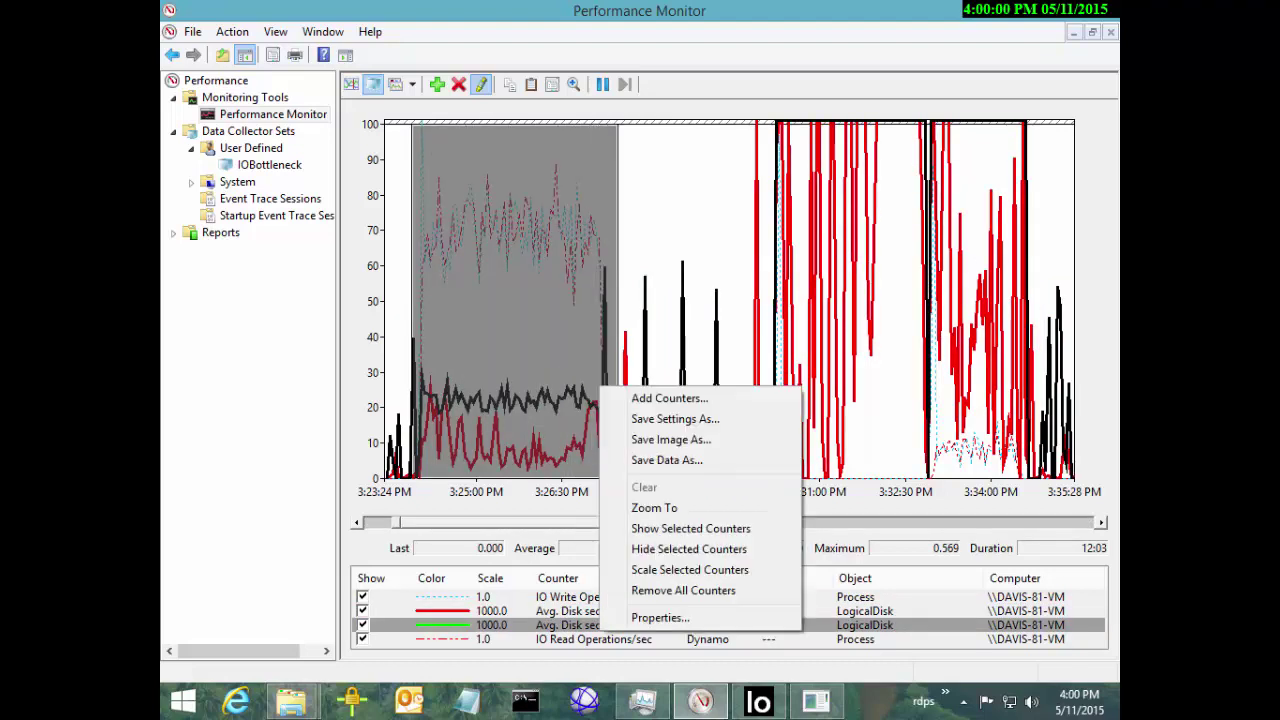
{"action": "left_click", "coordinate": [640, 506]}
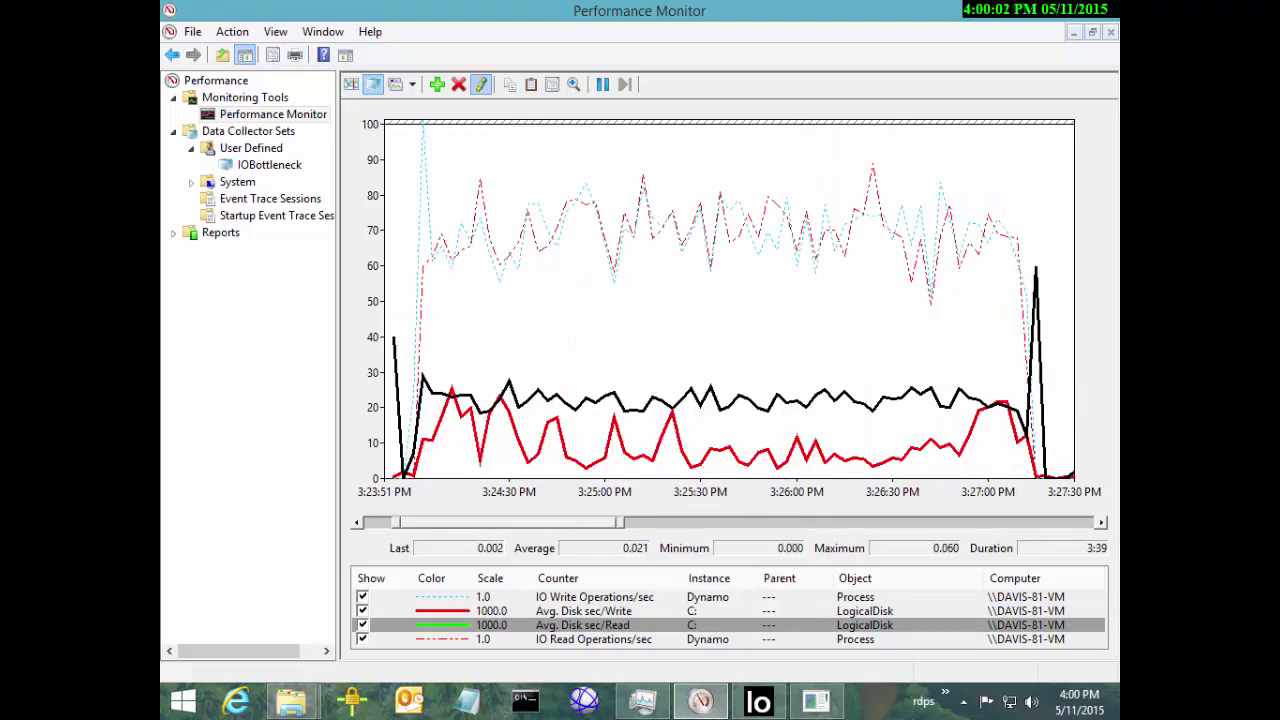
Step: Highlight Dynamo's write and read operations in turn within the zoomed period, and restore the graph to the full log range
{"action": "left_click", "coordinate": [594, 597]}
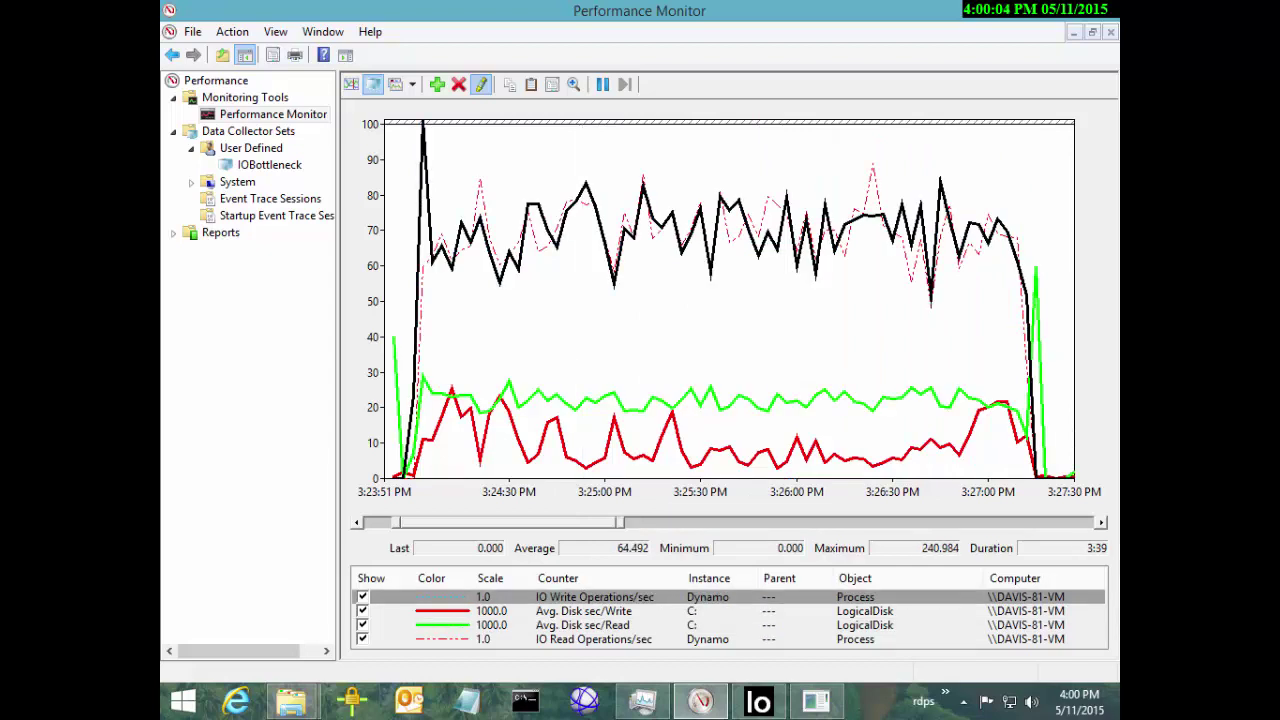
{"action": "left_click", "coordinate": [594, 639]}
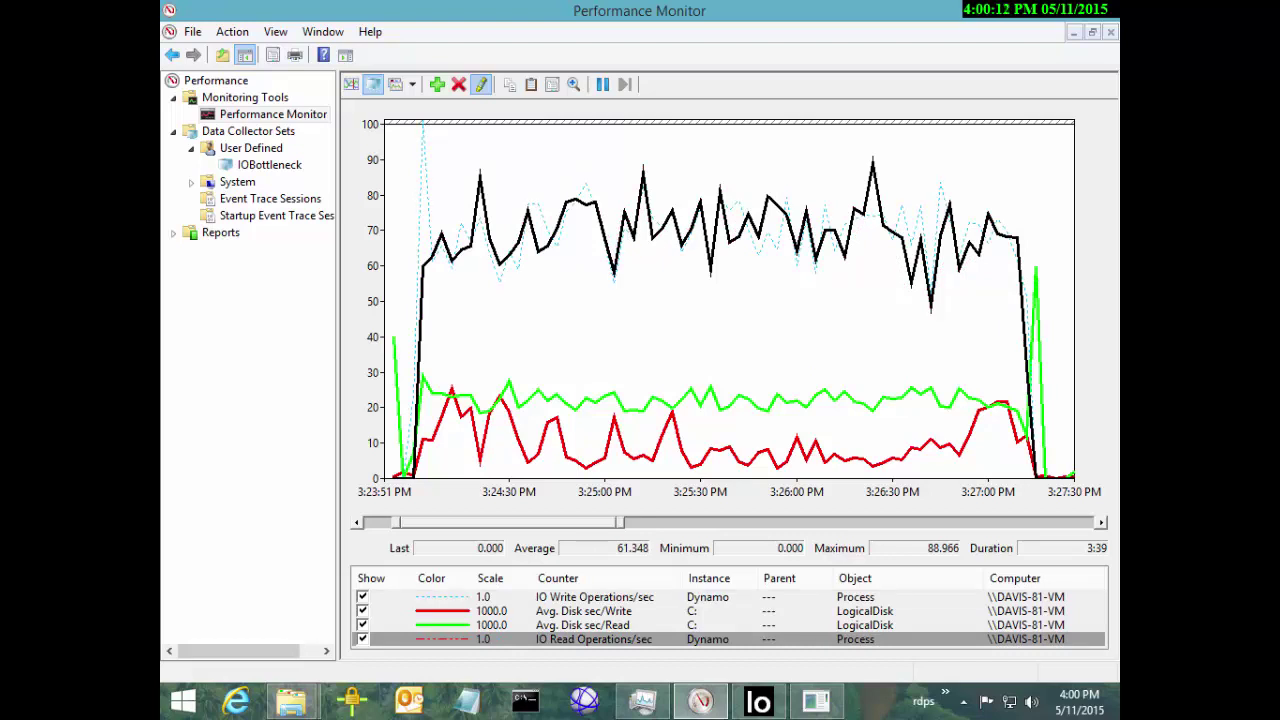
{"action": "double_click", "coordinate": [547, 522]}
{"action": "right_click", "coordinate": [547, 522]}
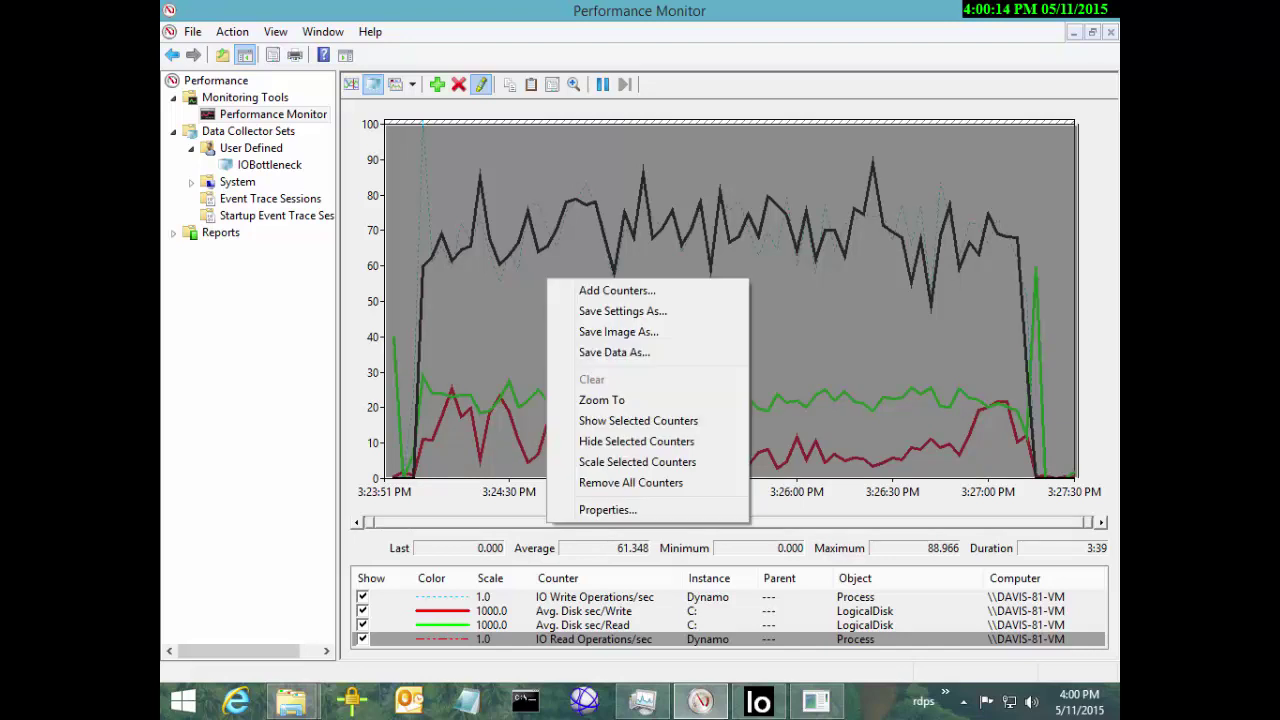
{"action": "left_click", "coordinate": [601, 399]}
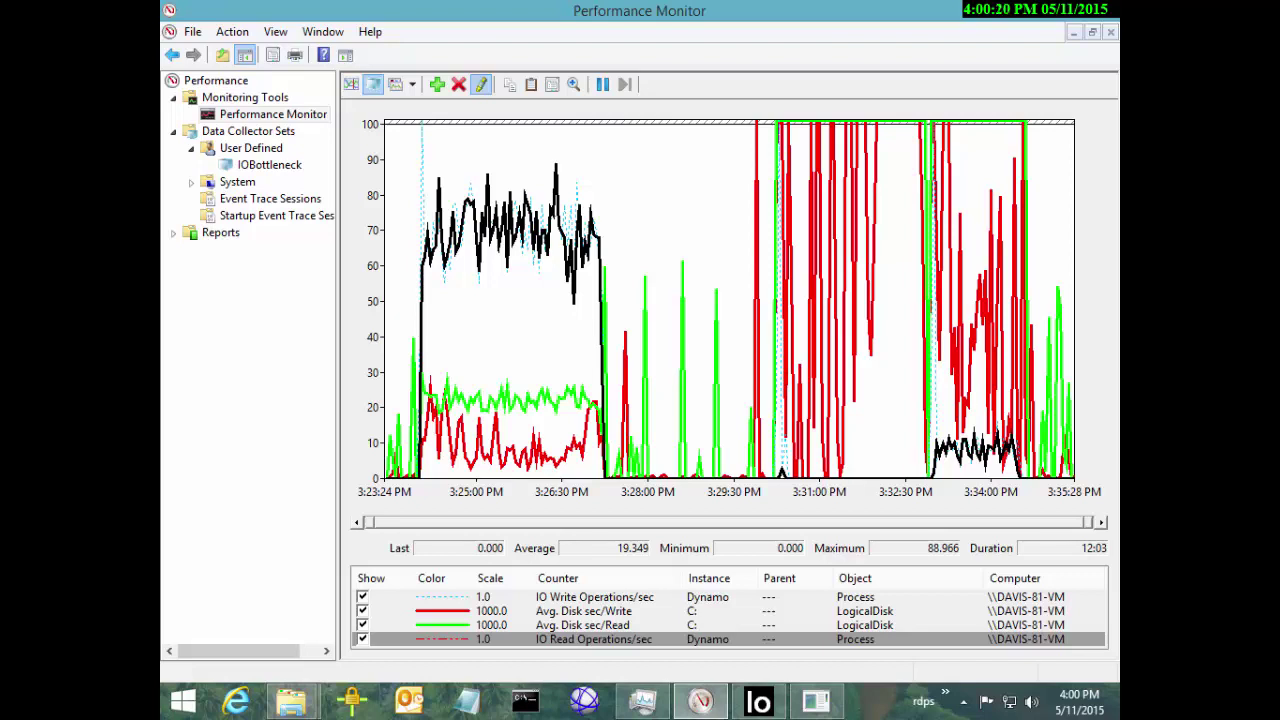
Step: Zoom the graph to the high-latency period from 3:29:39 to 3:35:00 PM
{"action": "left_click_drag", "start_coordinate": [744, 300], "coordinate": [1048, 300]}
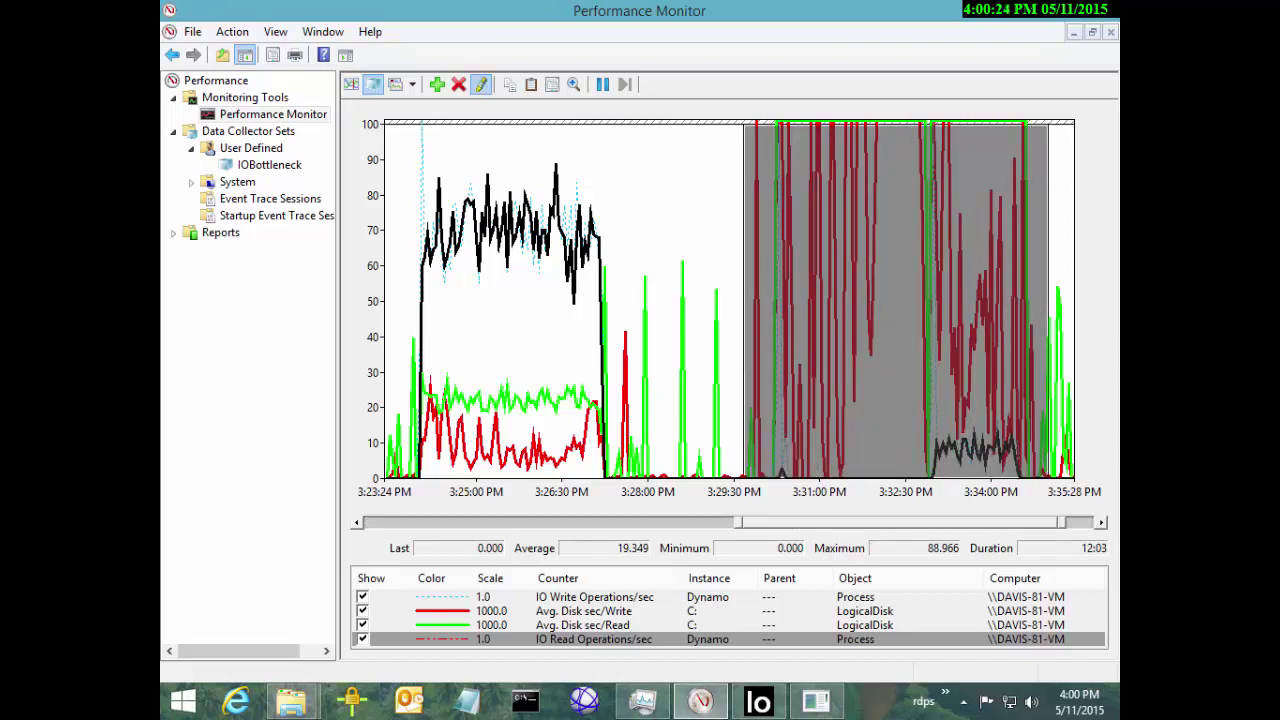
{"action": "right_click", "coordinate": [910, 350]}
{"action": "left_click", "coordinate": [950, 471]}
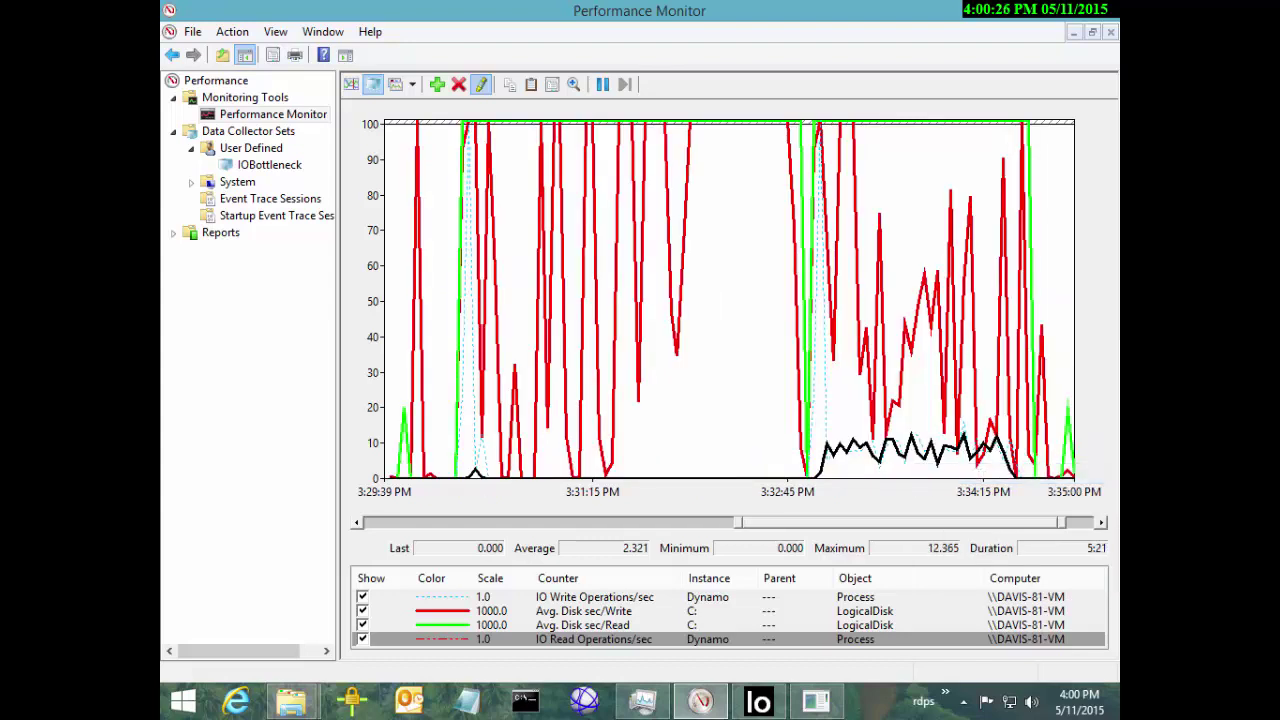
Step: Set the graph's vertical scale maximum to 1000
{"action": "right_click", "coordinate": [712, 382]}
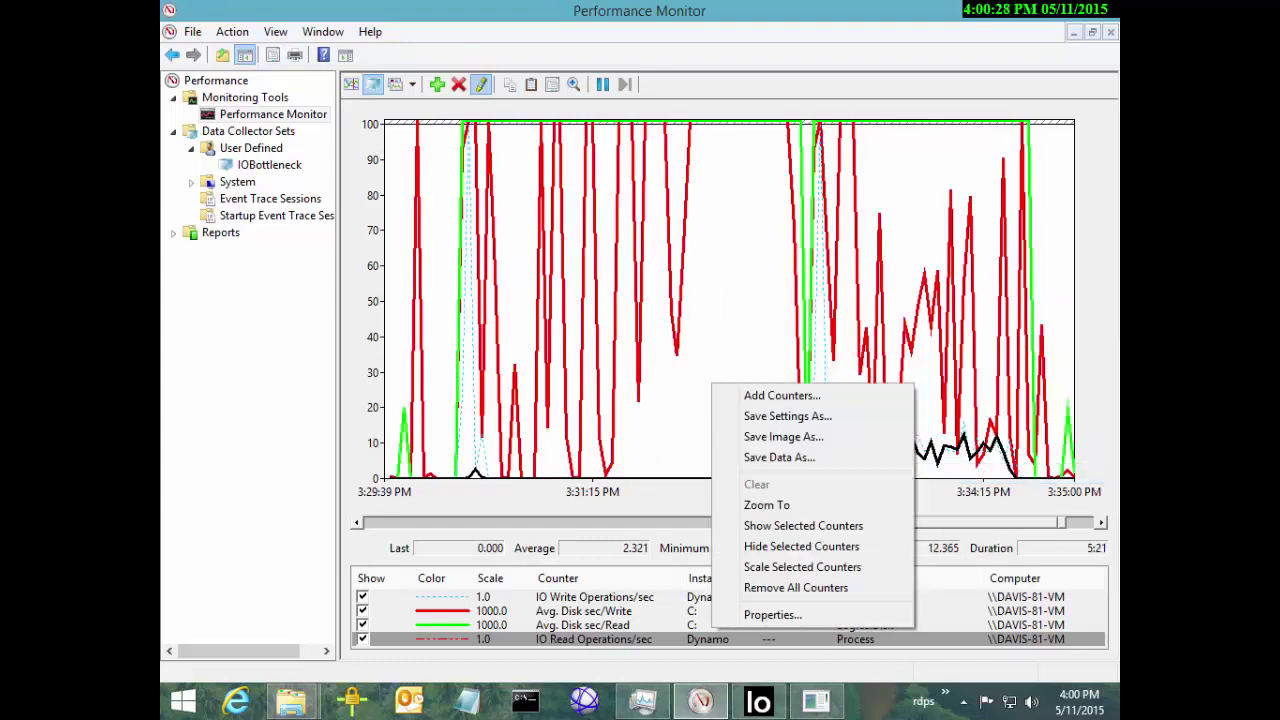
{"action": "left_click", "coordinate": [740, 616]}
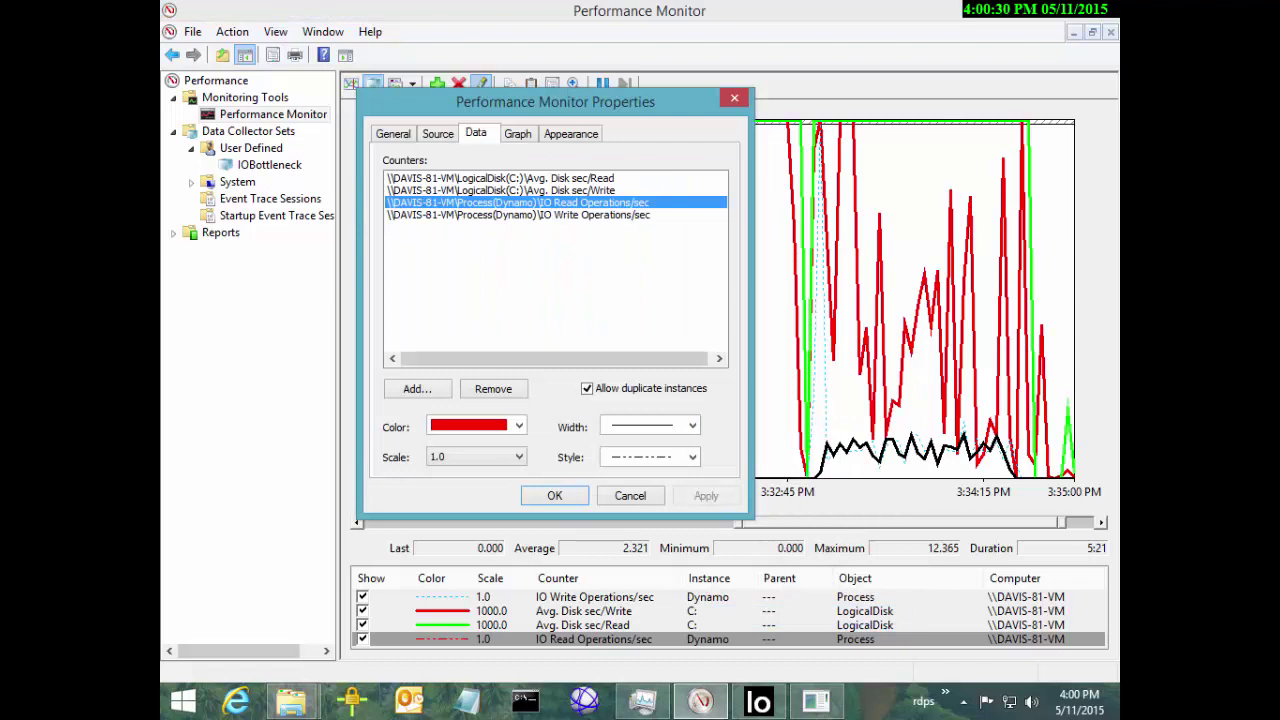
{"action": "left_click", "coordinate": [570, 133]}
{"action": "left_click", "coordinate": [517, 133]}
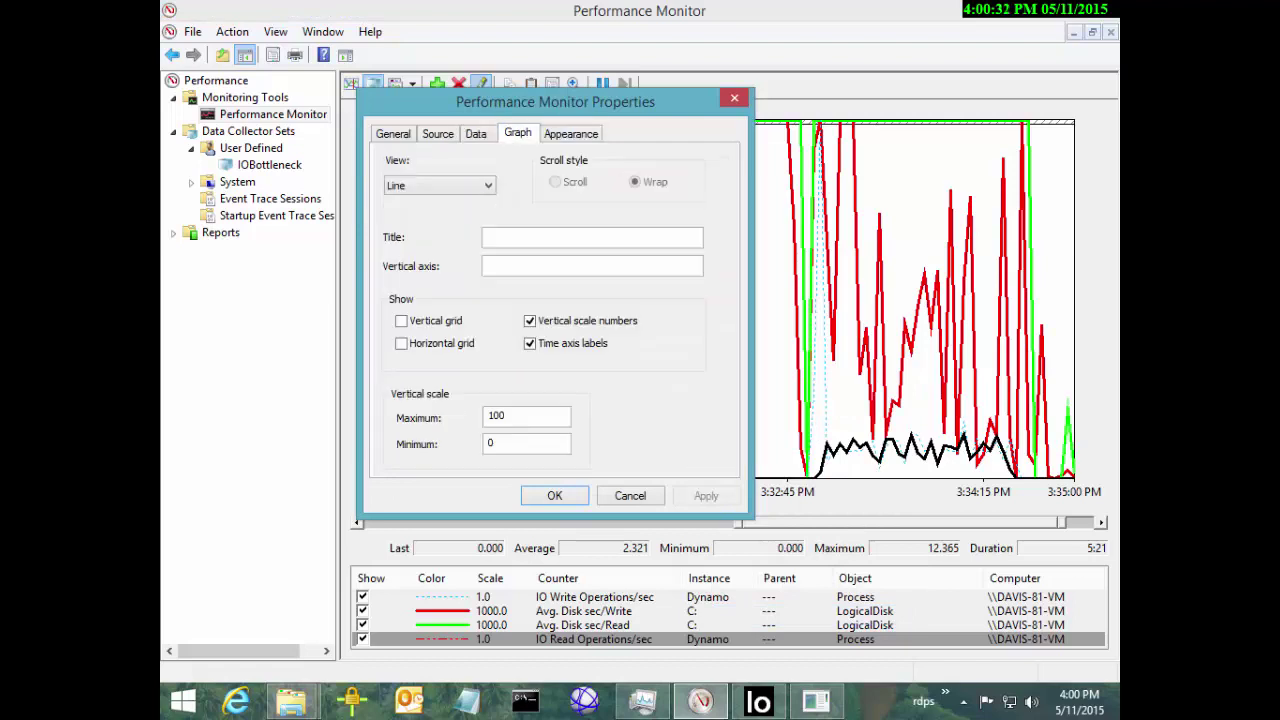
{"action": "left_click", "coordinate": [512, 416]}
{"action": "type", "text": "0"}
{"action": "key", "text": "Return"}
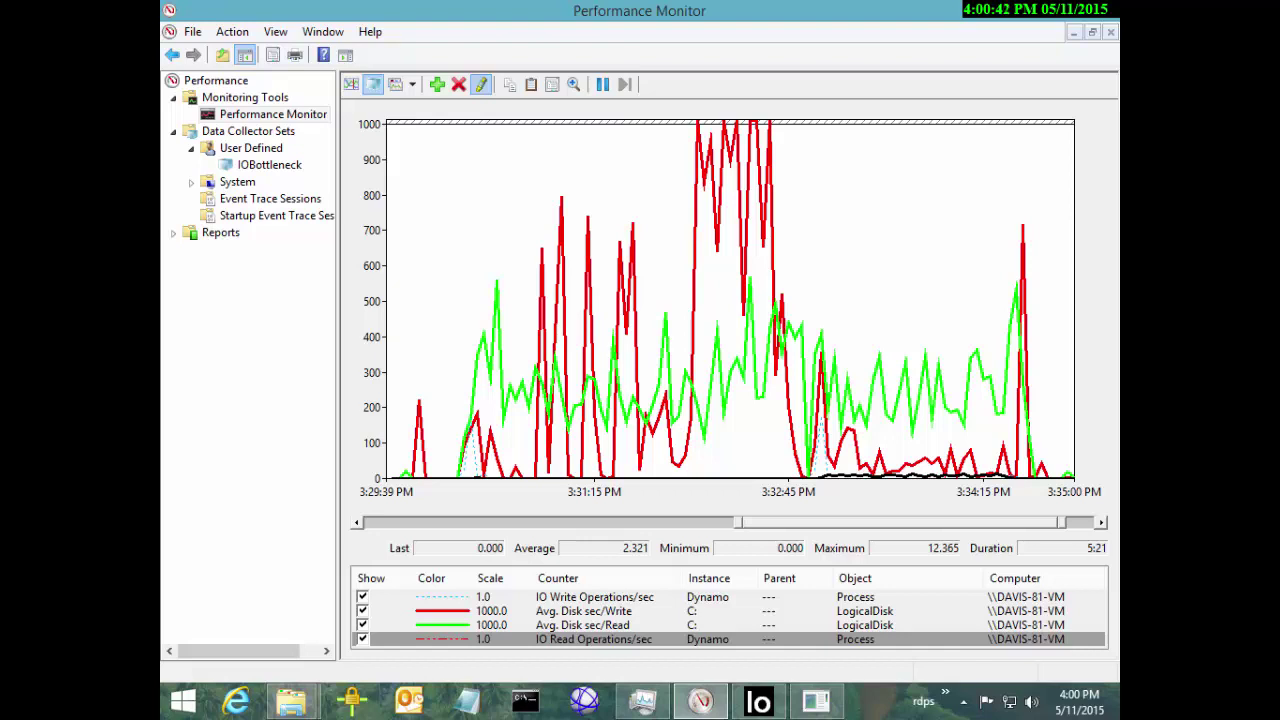
Step: Restore the graph to the full log range and select the early period of Dynamo activity, ending before 3:28:00 PM
{"action": "mouse_move", "coordinate": [900, 522]}
{"action": "left_mouse_down"}
{"action": "mouse_move", "coordinate": [875, 522]}
{"action": "mouse_move", "coordinate": [904, 522]}
{"action": "left_mouse_up"}
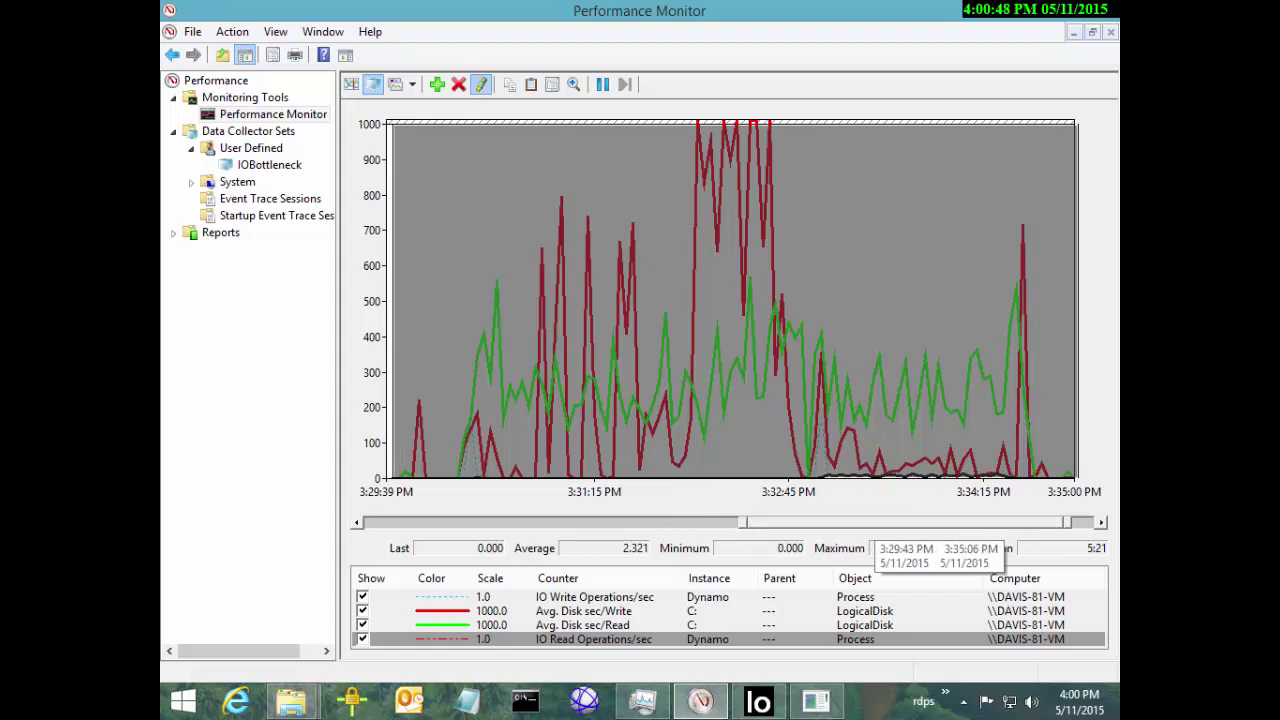
{"action": "right_click", "coordinate": [869, 281]}
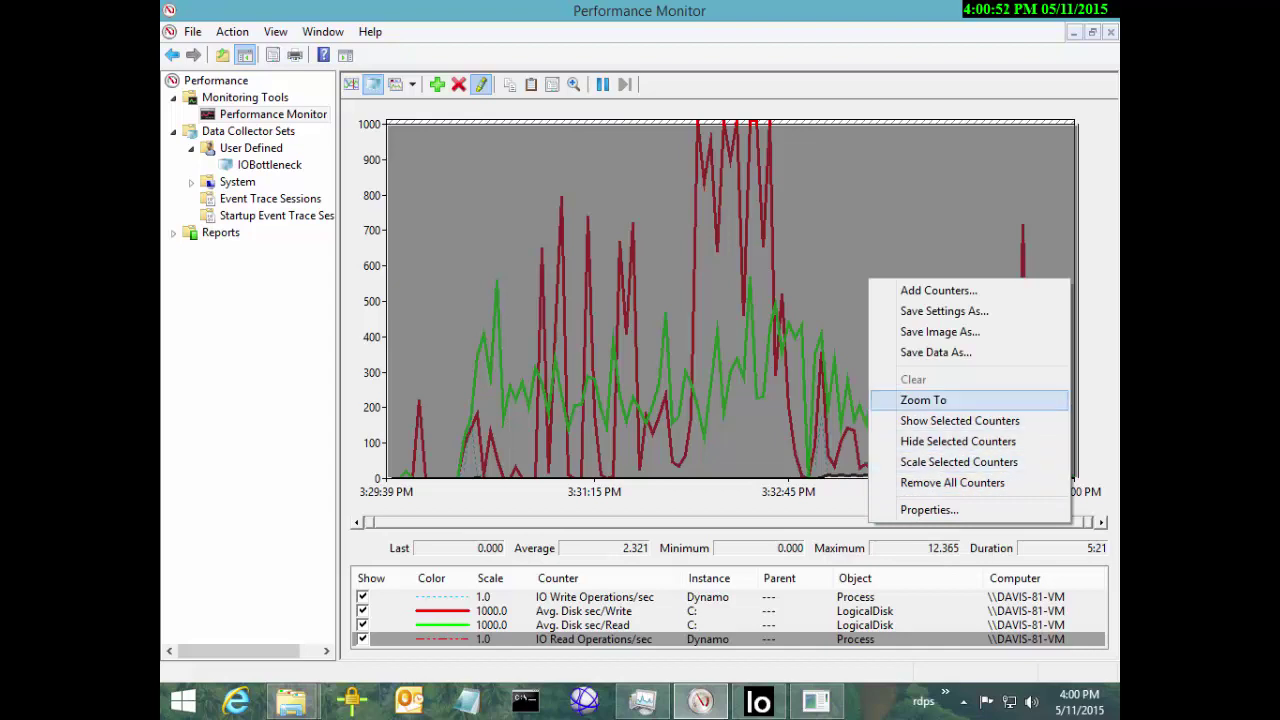
{"action": "left_click", "coordinate": [922, 400]}
{"action": "left_click_drag", "start_coordinate": [418, 300], "coordinate": [608, 300]}
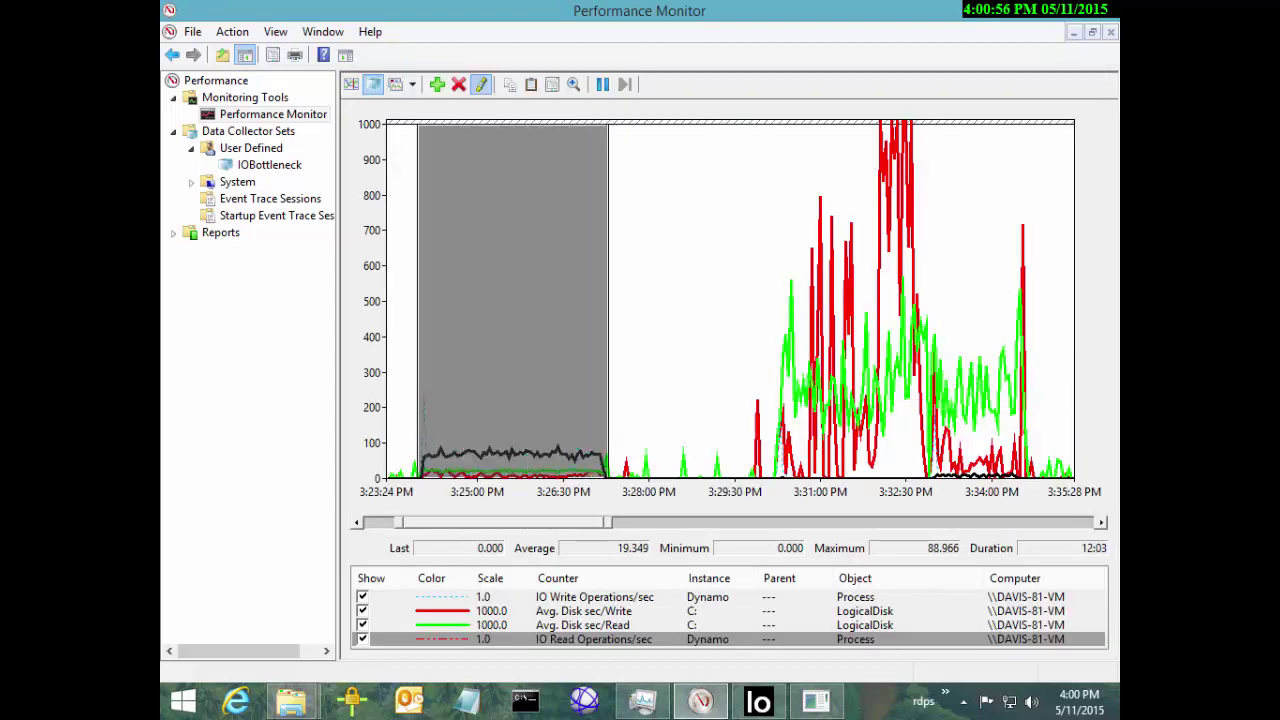